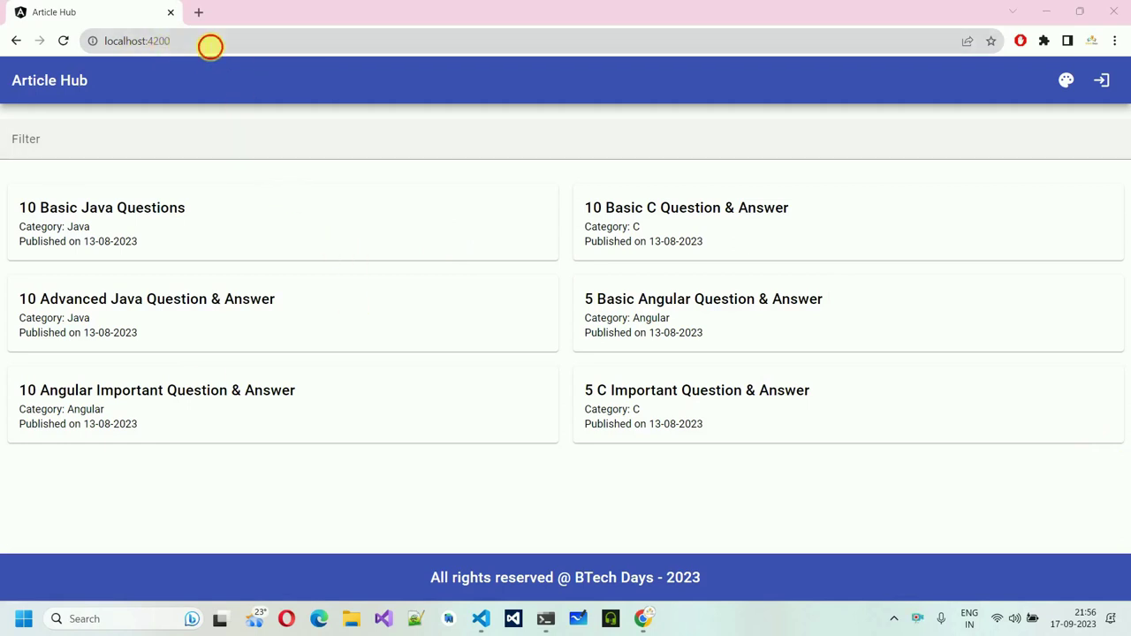
{"action": "left_click", "coordinate": [211, 46]}
{"action": "left_click", "coordinate": [64, 41]}
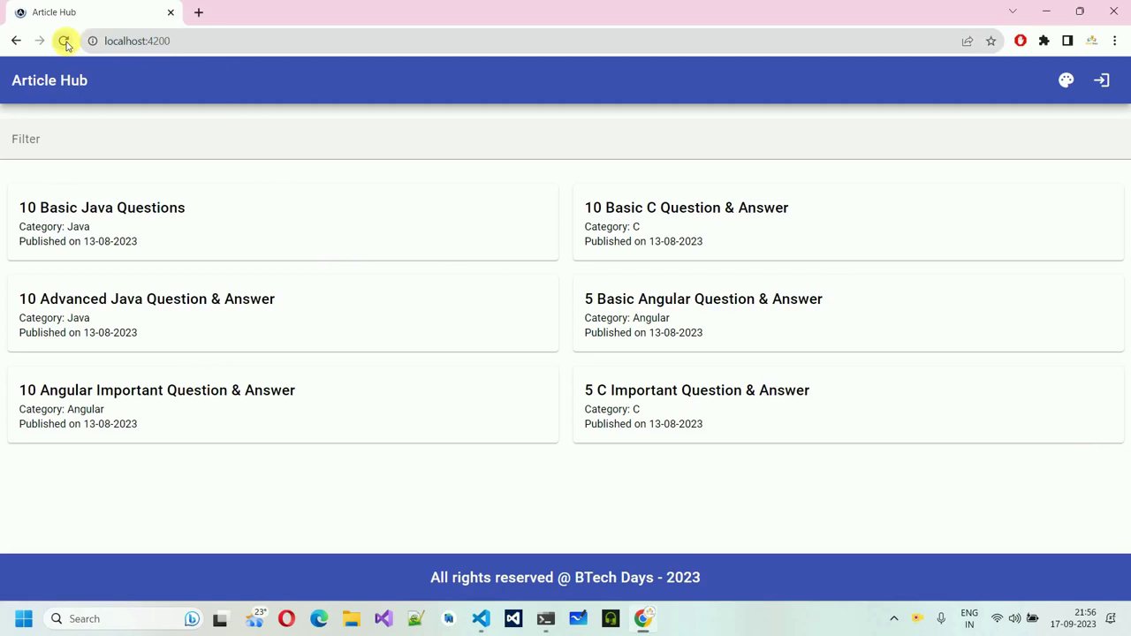
{"action": "left_click", "coordinate": [161, 47]}
{"action": "key", "text": "ctrl+c"}
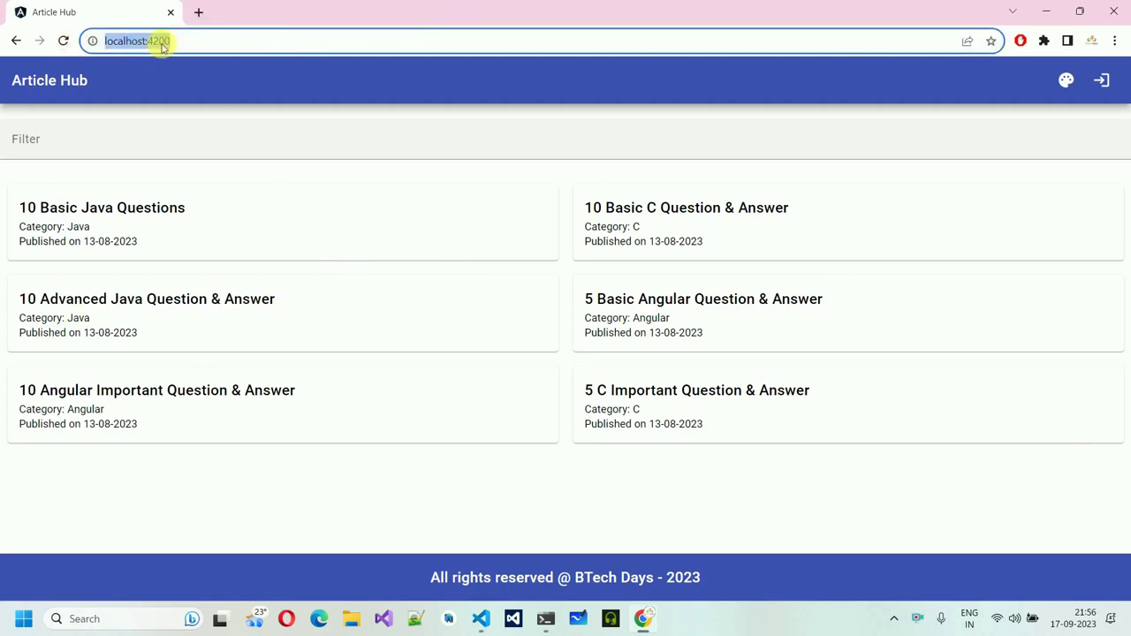
{"action": "left_click", "coordinate": [200, 13]}
{"action": "key", "text": "ctrl+v"}
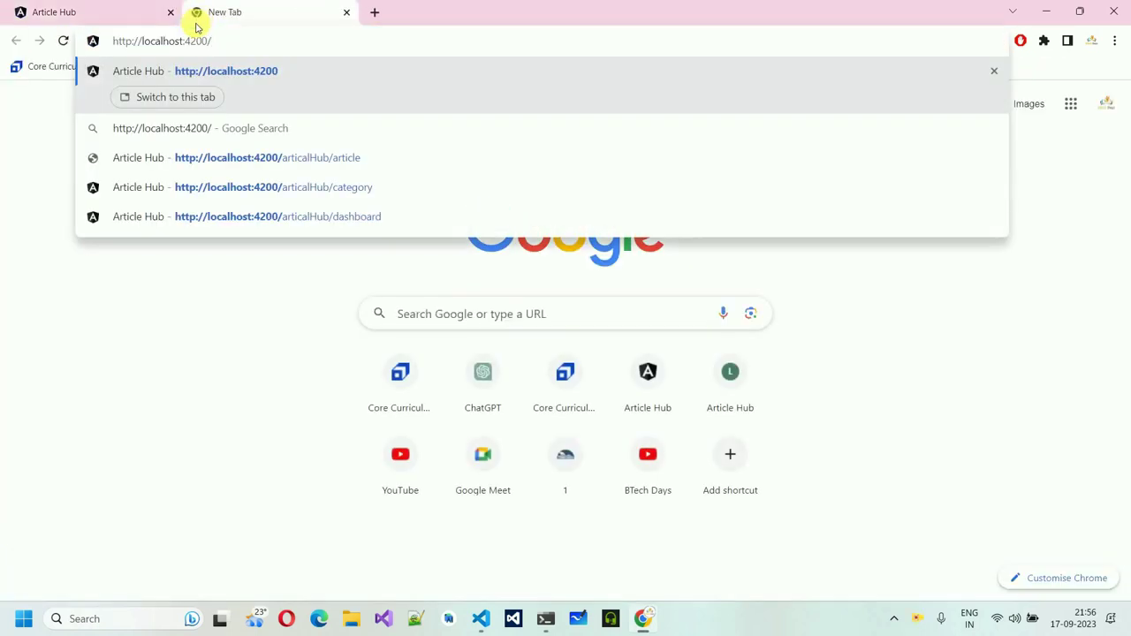
{"action": "key", "text": "Return"}
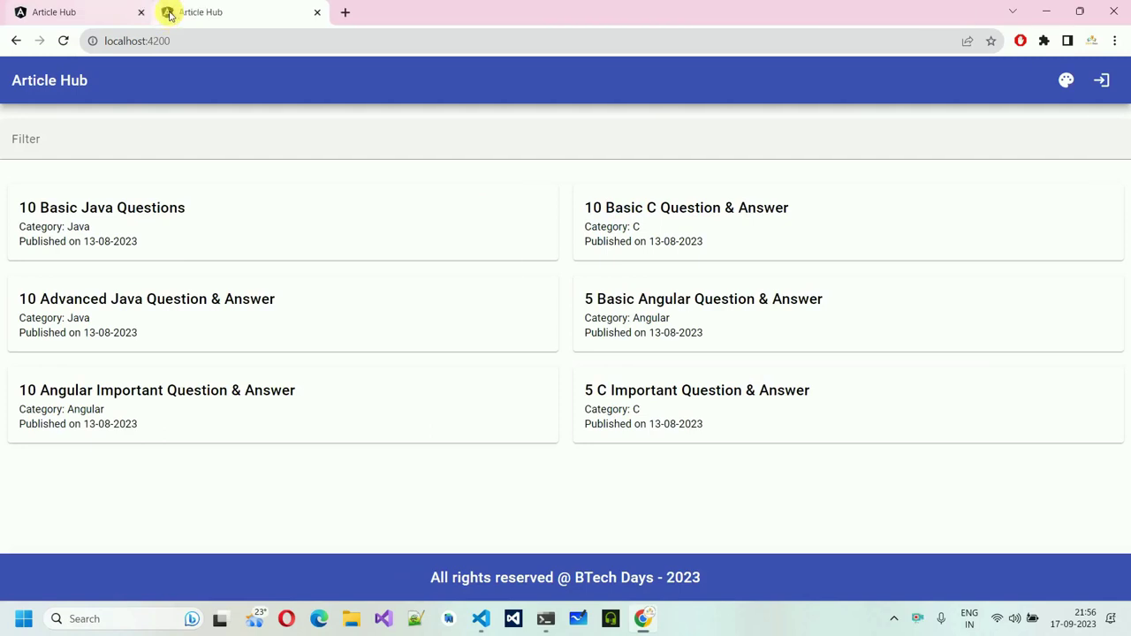
{"action": "left_click", "coordinate": [171, 13]}
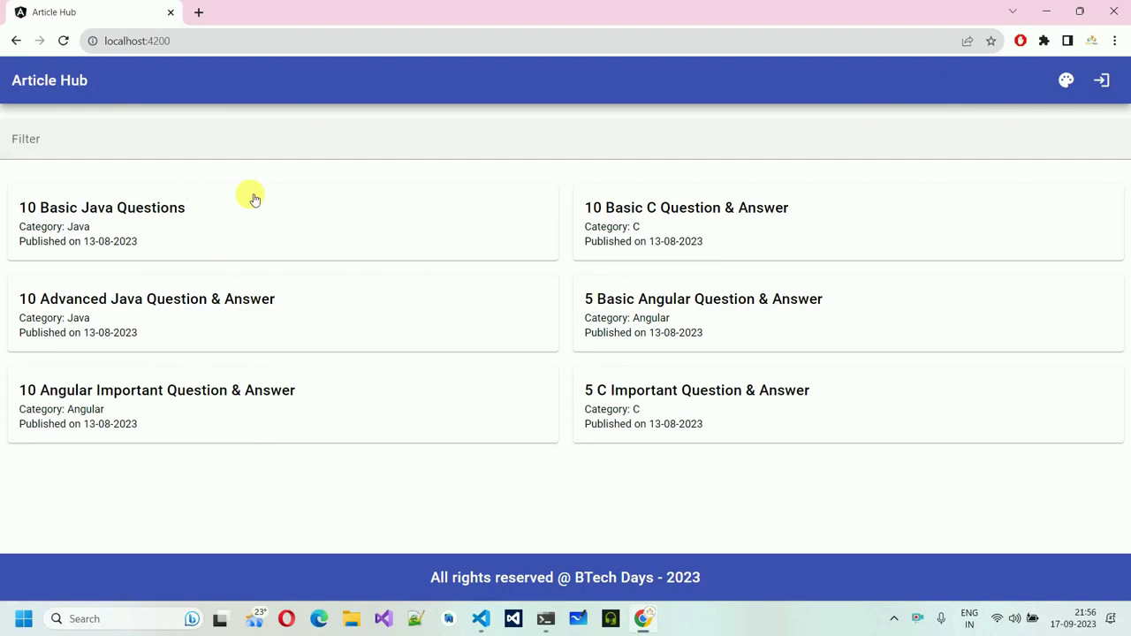
View the "10 Basic Java Questions" article, read through its questions, and close it
{"action": "left_click", "coordinate": [119, 215]}
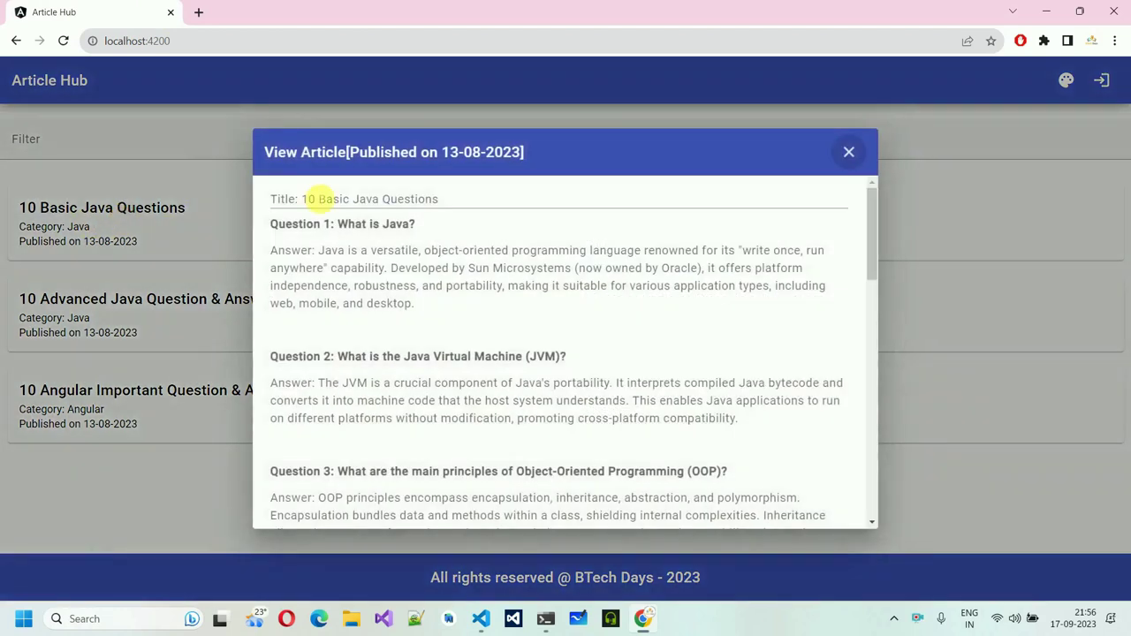
{"action": "scroll", "coordinate": [380, 291], "scroll_direction": "down", "scroll_amount": 10}
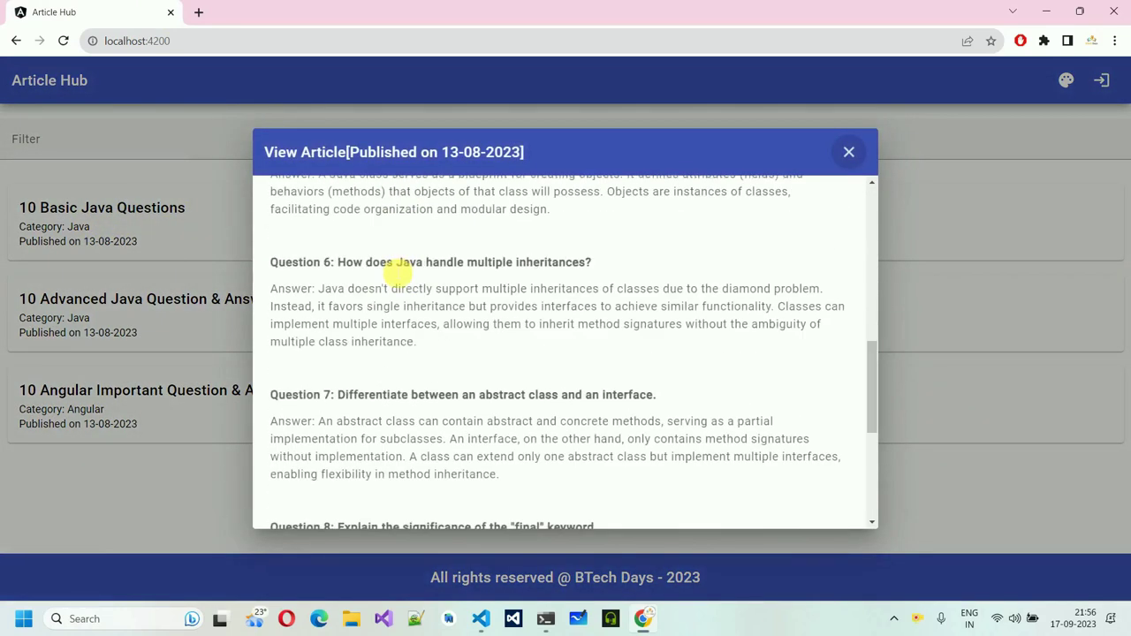
{"action": "left_click_drag", "start_coordinate": [271, 320], "coordinate": [595, 320]}
{"action": "left_click", "coordinate": [846, 152]}
Read through the "10 Basic C Question & Answer" and "10 Advanced Java Question & Answer" articles, closing each one
{"action": "left_click", "coordinate": [750, 235]}
{"action": "scroll", "coordinate": [522, 212], "scroll_direction": "down", "scroll_amount": 10}
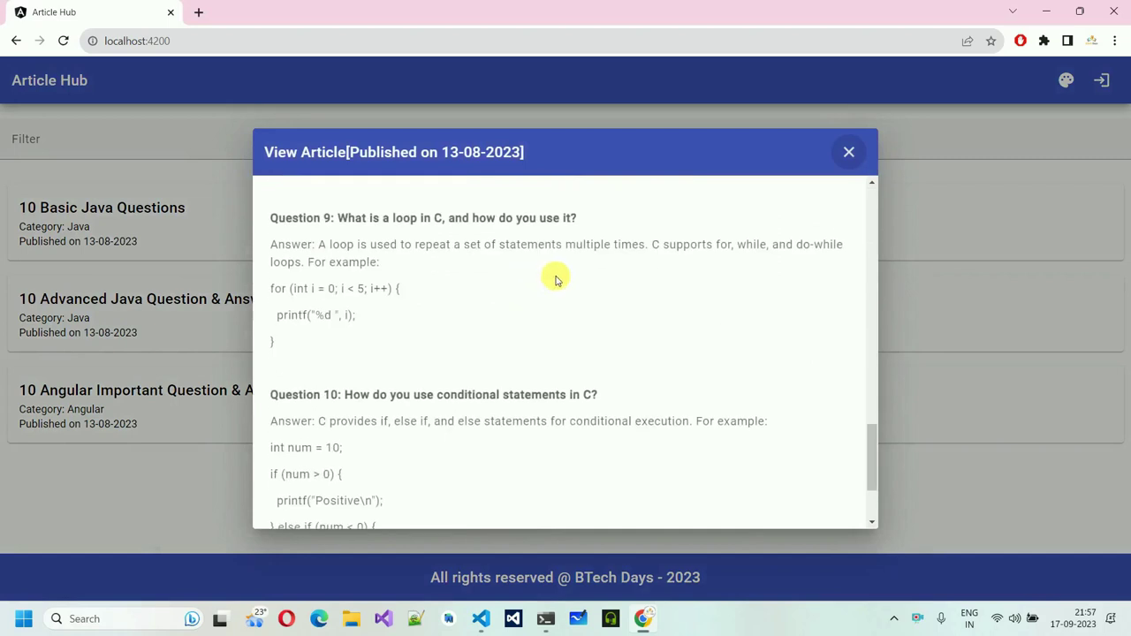
{"action": "left_click", "coordinate": [850, 152]}
{"action": "left_click", "coordinate": [157, 303]}
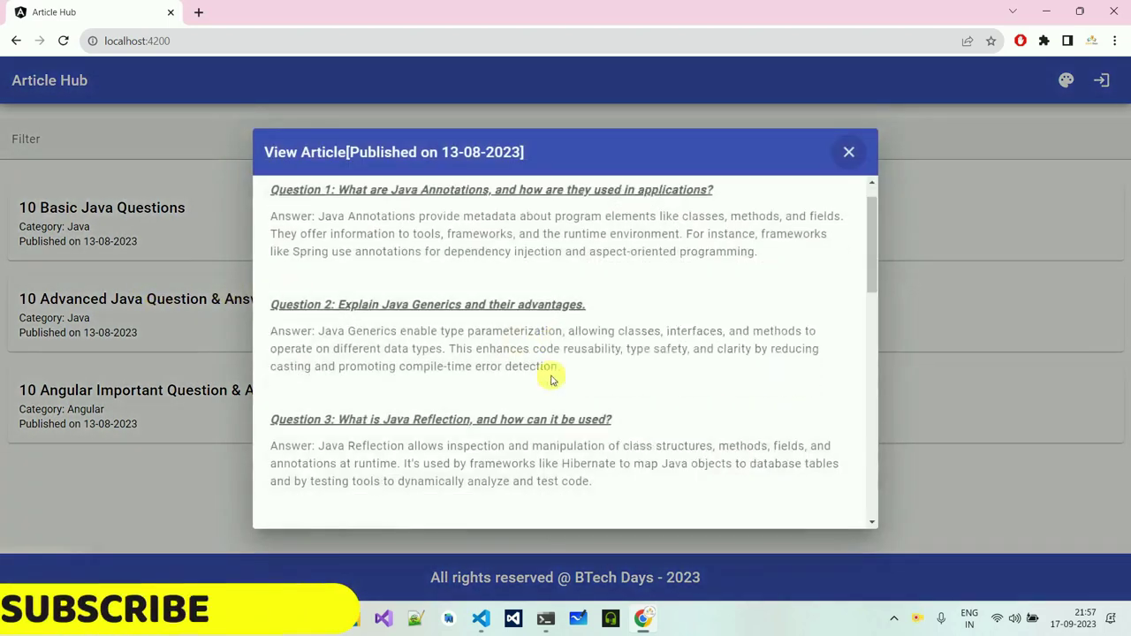
{"action": "scroll", "coordinate": [547, 373], "scroll_direction": "down", "scroll_amount": 10}
{"action": "left_click", "coordinate": [846, 152]}
View the "5 Basic Angular Question & Answer" article, examine the text formatting of its question headings, and close it
{"action": "left_click", "coordinate": [750, 298]}
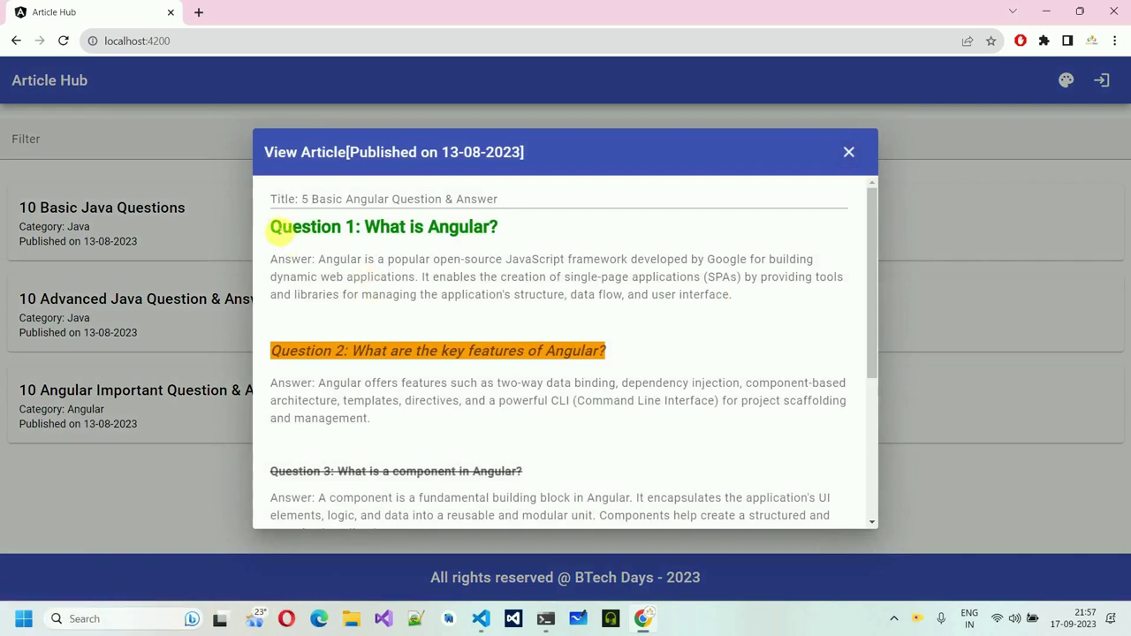
{"action": "left_click_drag", "start_coordinate": [274, 226], "coordinate": [508, 228]}
{"action": "left_click_drag", "start_coordinate": [269, 351], "coordinate": [619, 336]}
{"action": "scroll", "coordinate": [619, 336], "scroll_direction": "down", "scroll_amount": 3}
{"action": "left_click_drag", "start_coordinate": [270, 251], "coordinate": [525, 251]}
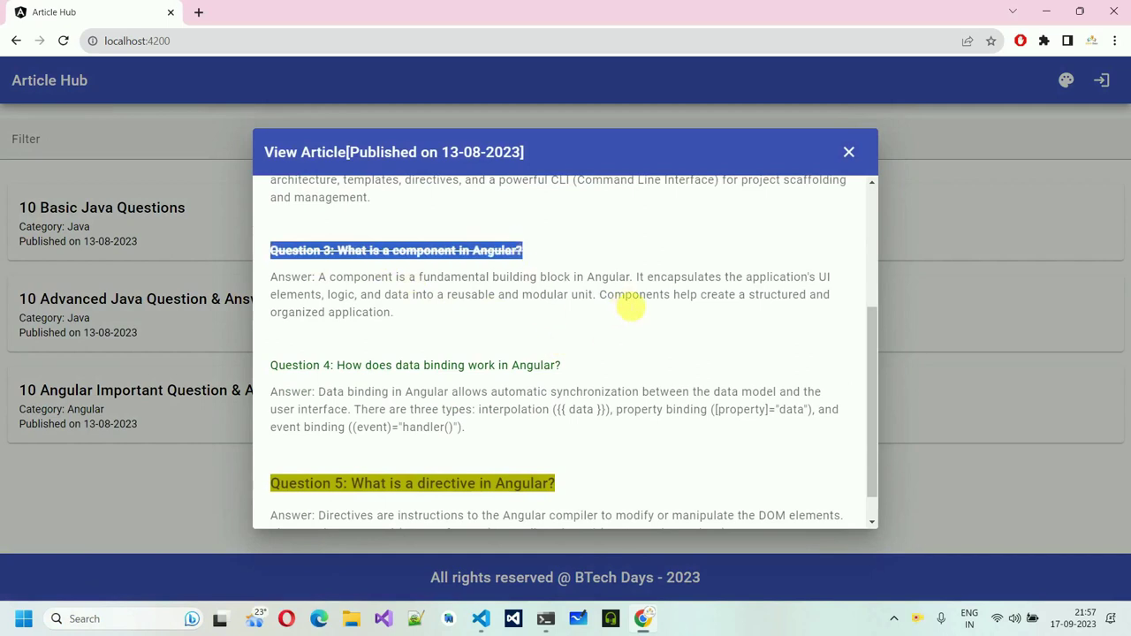
{"action": "scroll", "coordinate": [762, 276], "scroll_direction": "up", "scroll_amount": 3}
{"action": "left_click", "coordinate": [850, 155]}
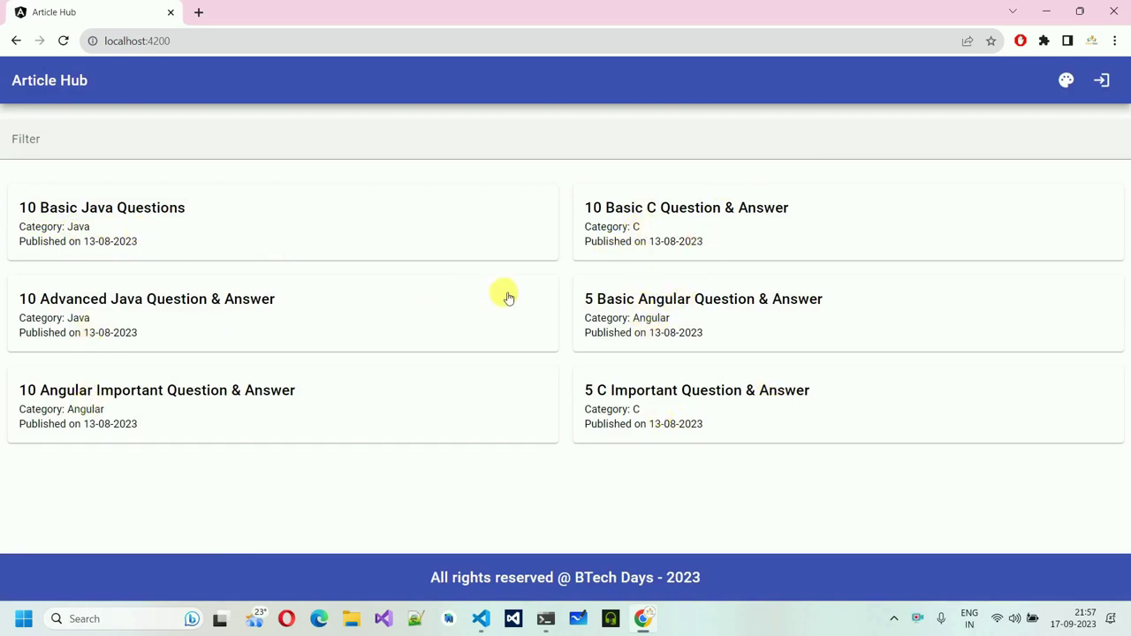
Filter the article list by "java", and replace that filter text with "C"
{"action": "left_click", "coordinate": [227, 151]}
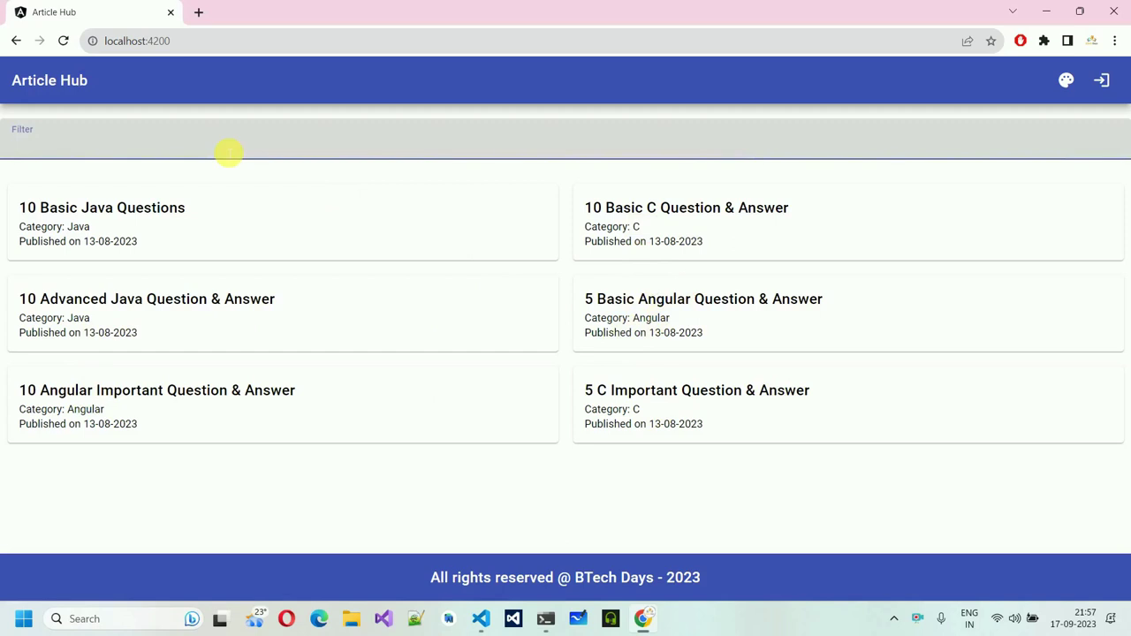
{"action": "type", "text": "java"}
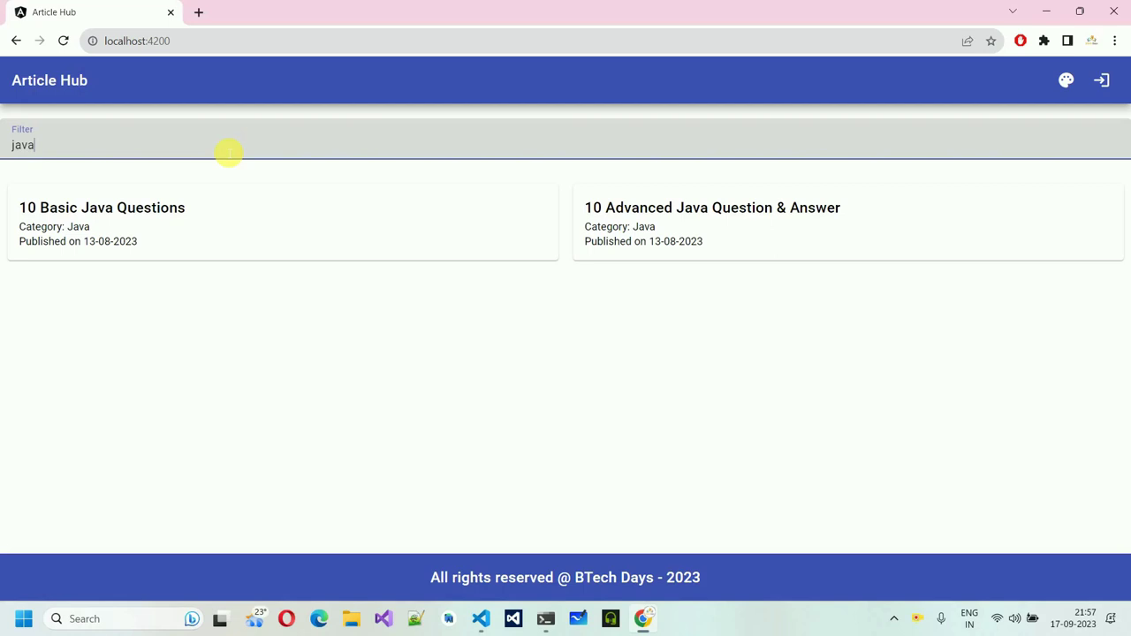
{"action": "key", "text": "BackSpace"}
{"action": "key", "text": "BackSpace"}
{"action": "type", "text": "C"}
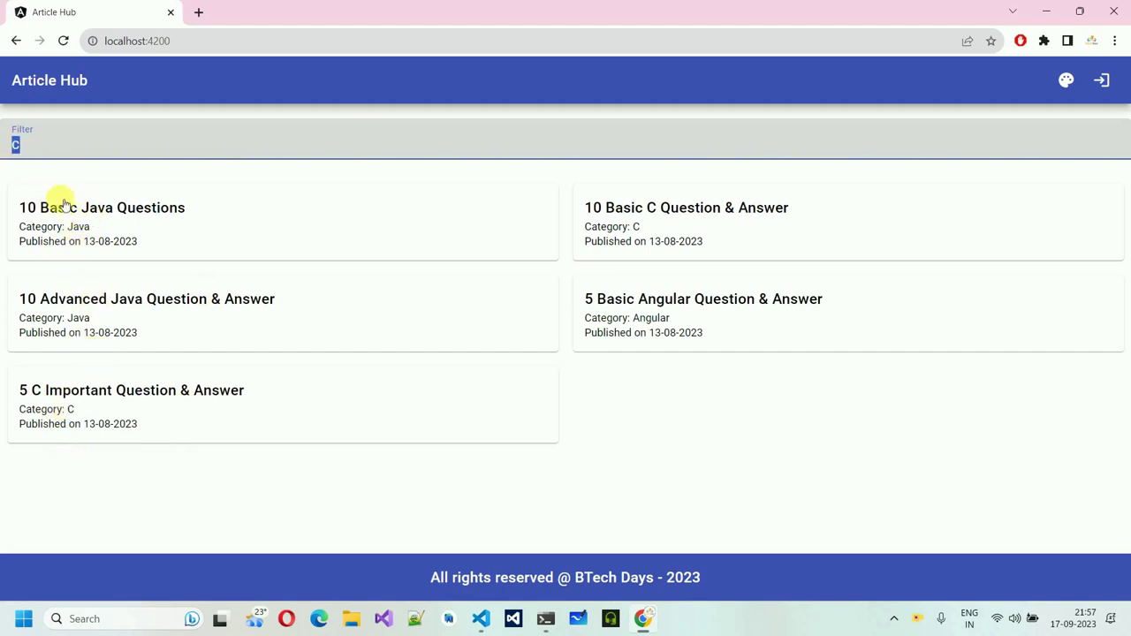
Copy "Basic Java Questions" from the first article's title and filter the article list by that text
{"action": "left_click_drag", "start_coordinate": [39, 206], "coordinate": [187, 204]}
{"action": "key", "text": "ctrl+c"}
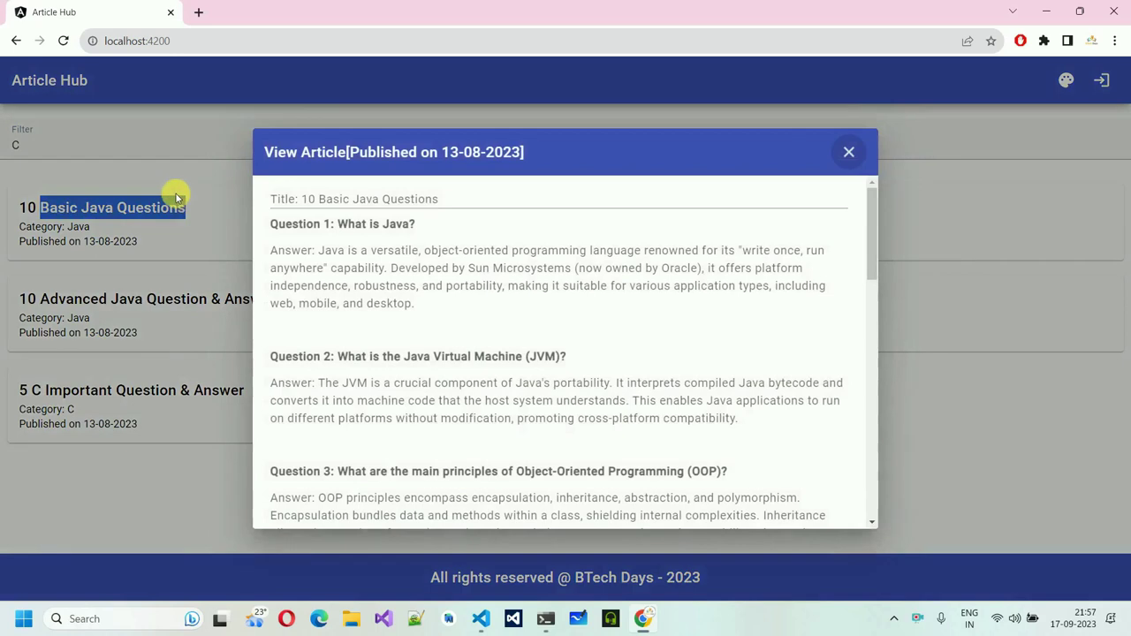
{"action": "left_click", "coordinate": [848, 152]}
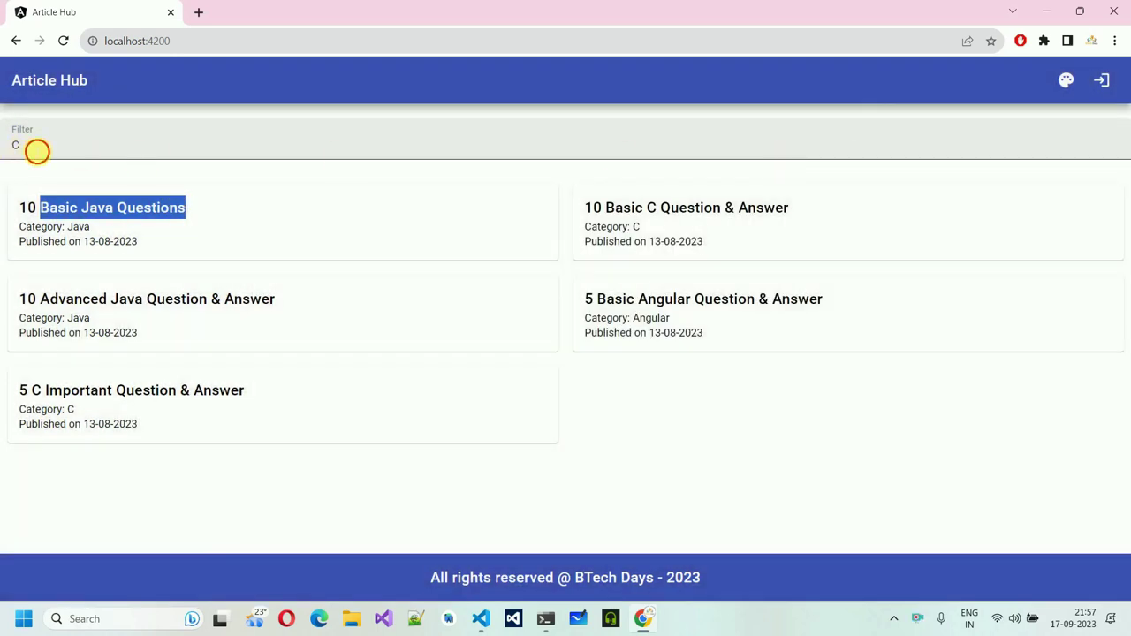
{"action": "double_click", "coordinate": [37, 151]}
{"action": "key", "text": "ctrl+v"}
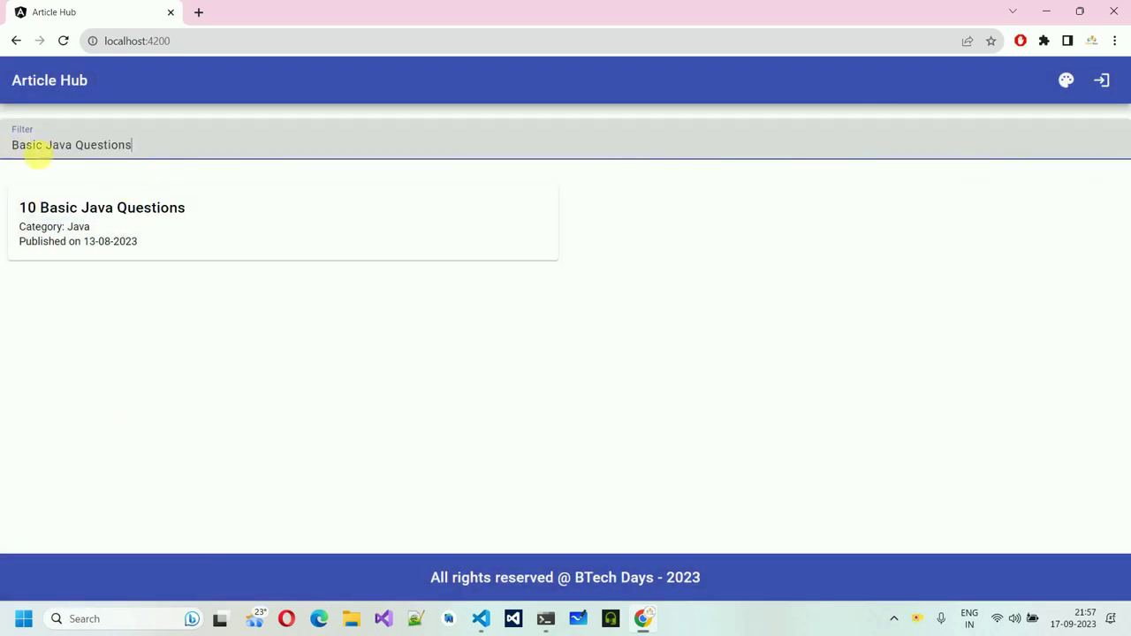
Replace the filter text with "c" to check the matching articles, and clear the filter
{"action": "left_click_drag", "start_coordinate": [152, 148], "coordinate": [13, 147]}
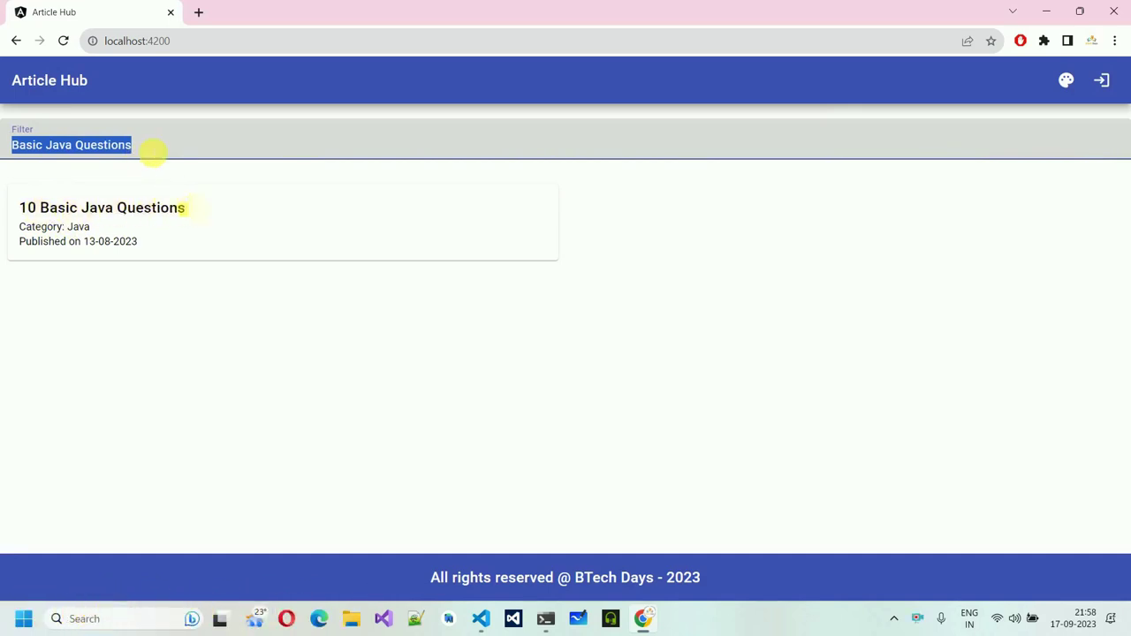
{"action": "key", "text": "BackSpace"}
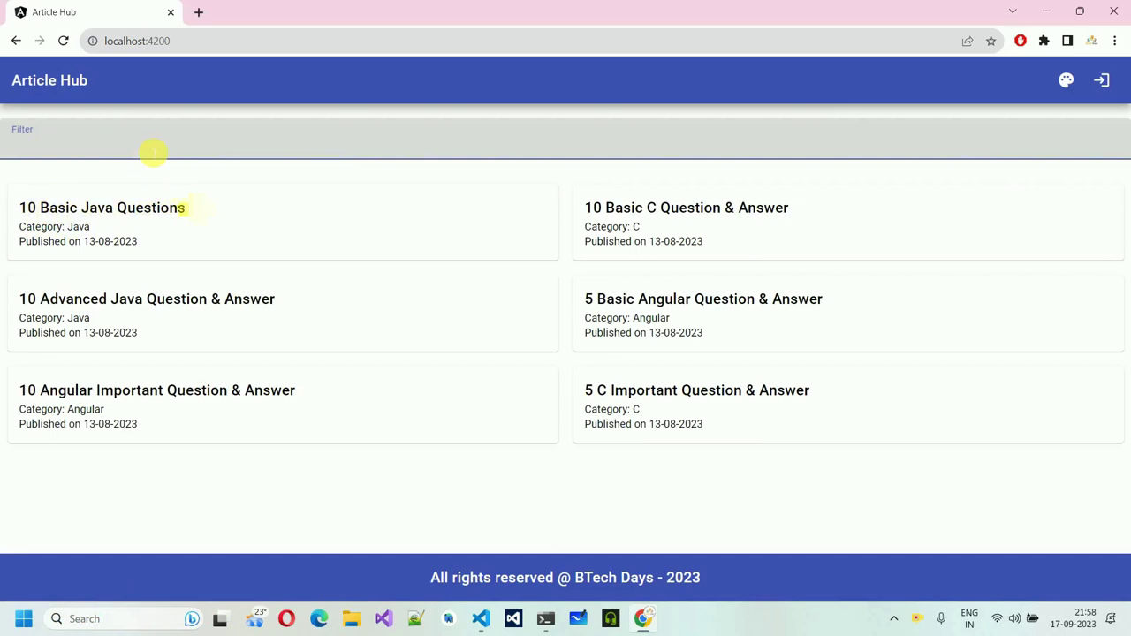
{"action": "type", "text": "c"}
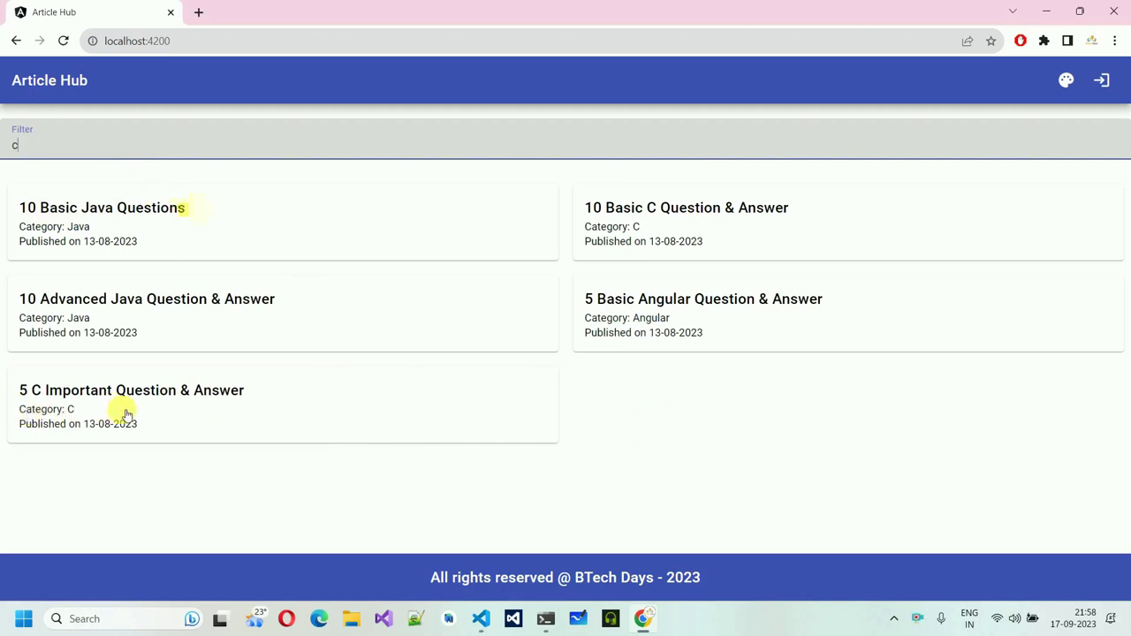
{"action": "key", "text": "BackSpace"}
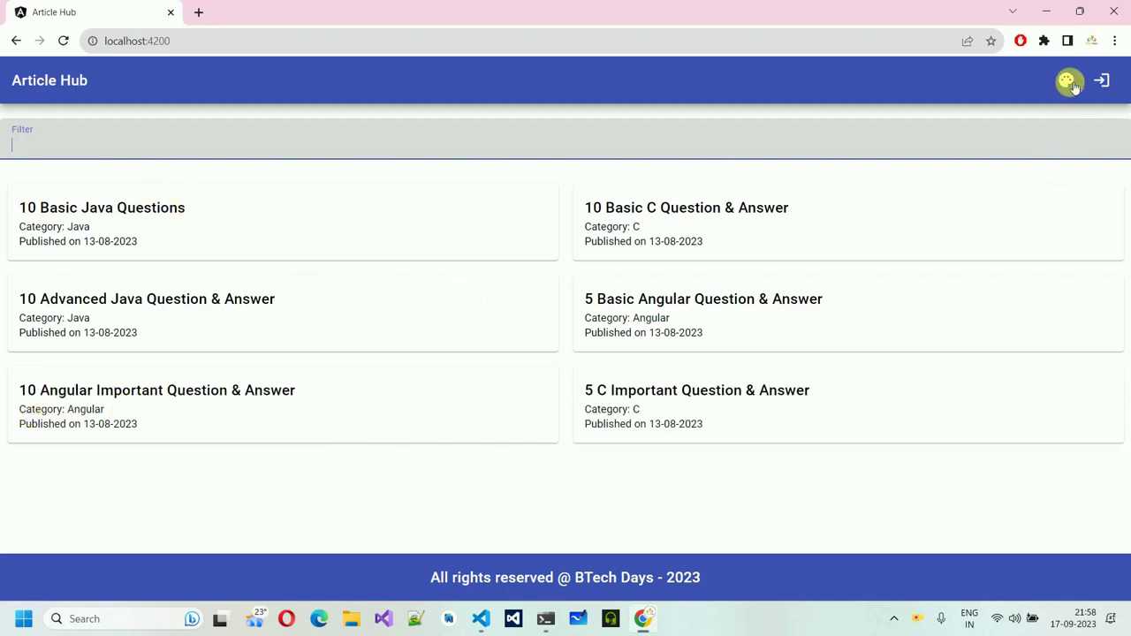
Switch the site's colour theme to pink
{"action": "left_click", "coordinate": [1067, 81]}
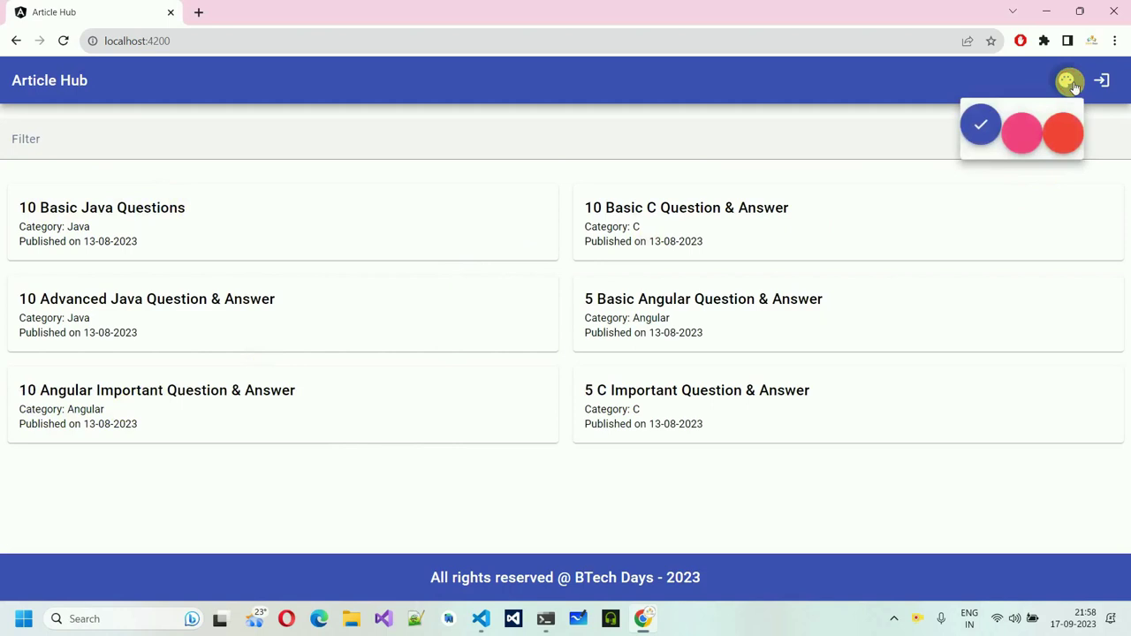
{"action": "left_click", "coordinate": [1025, 137]}
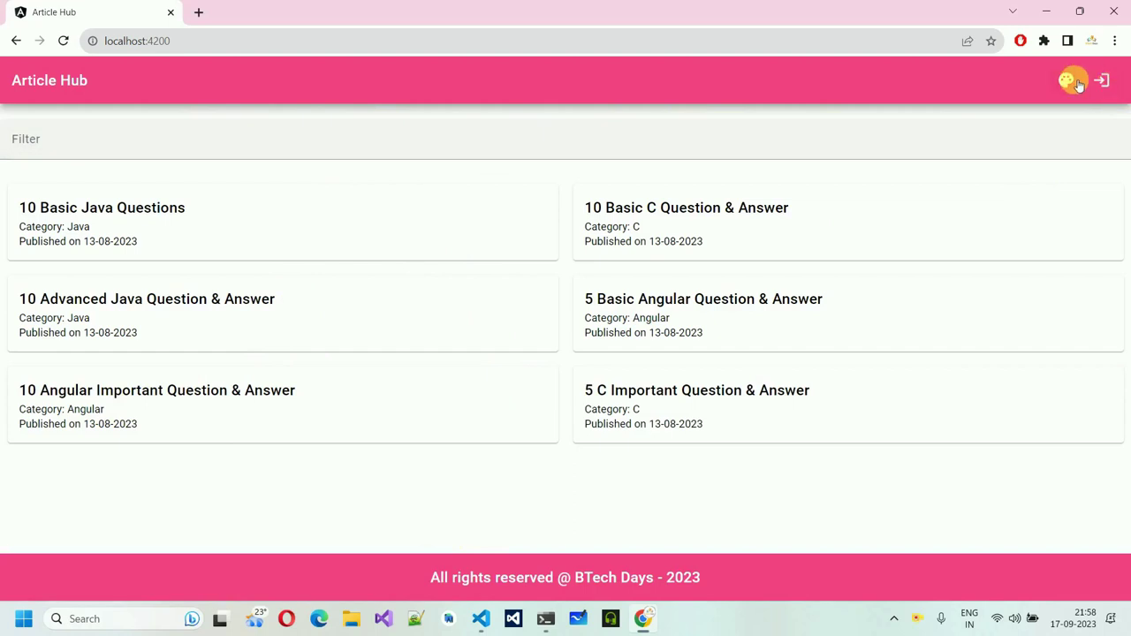
View the "10 Basic C Question & Answer" article in the pink theme, examine its publication date and questions, and close it
{"action": "left_click", "coordinate": [632, 205]}
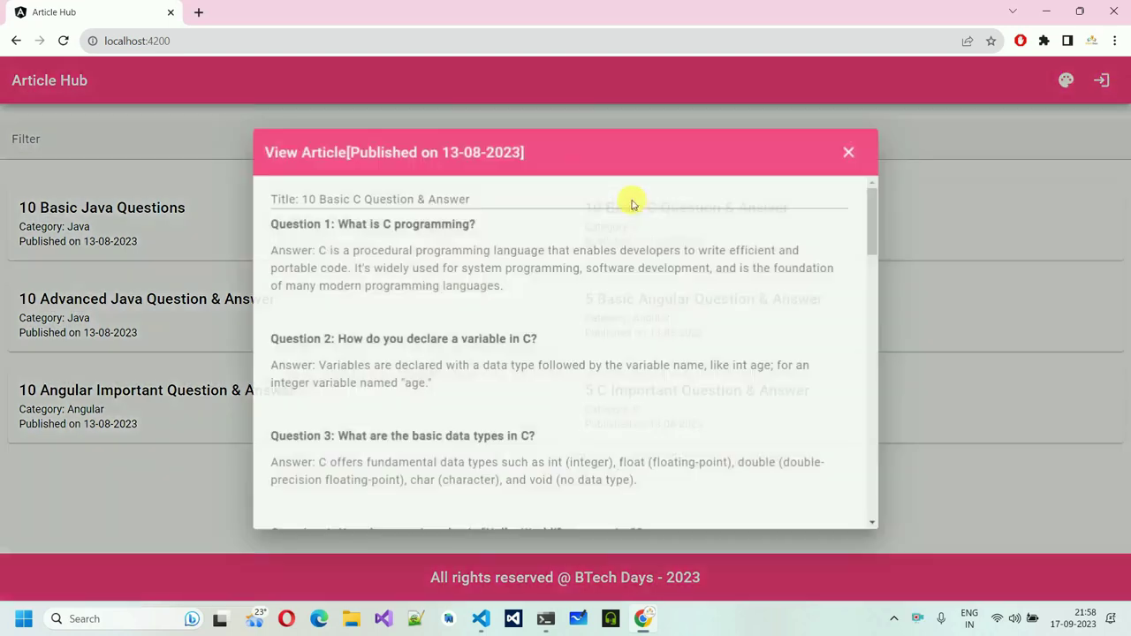
{"action": "scroll", "coordinate": [514, 264], "scroll_direction": "down", "scroll_amount": 20}
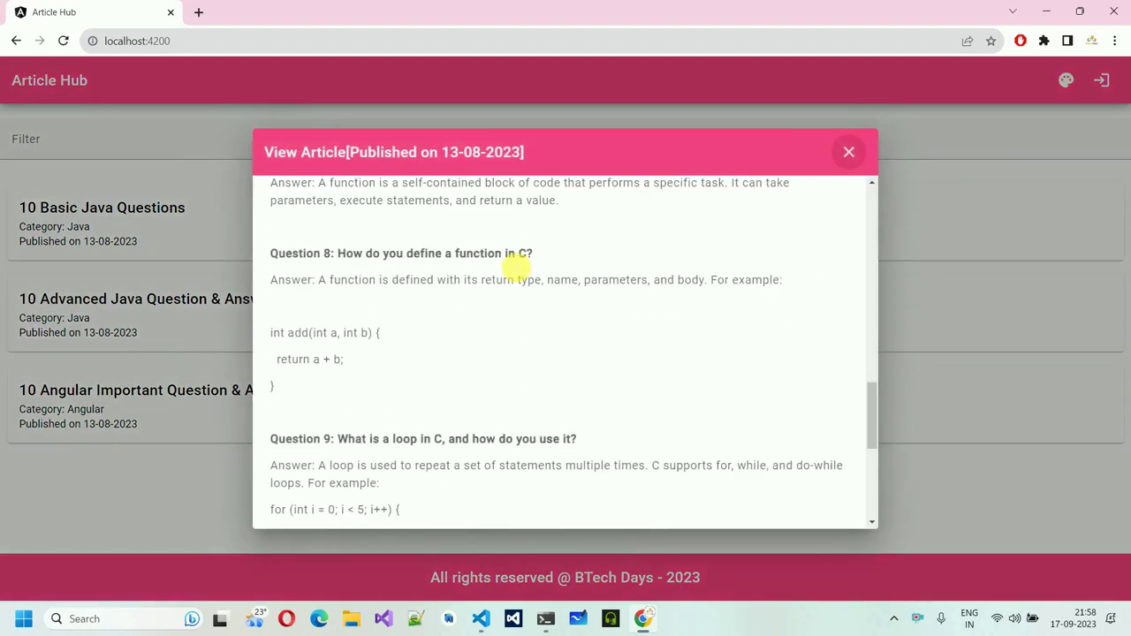
{"action": "left_click_drag", "start_coordinate": [350, 158], "coordinate": [532, 153]}
{"action": "scroll", "coordinate": [546, 269], "scroll_direction": "down", "scroll_amount": 5}
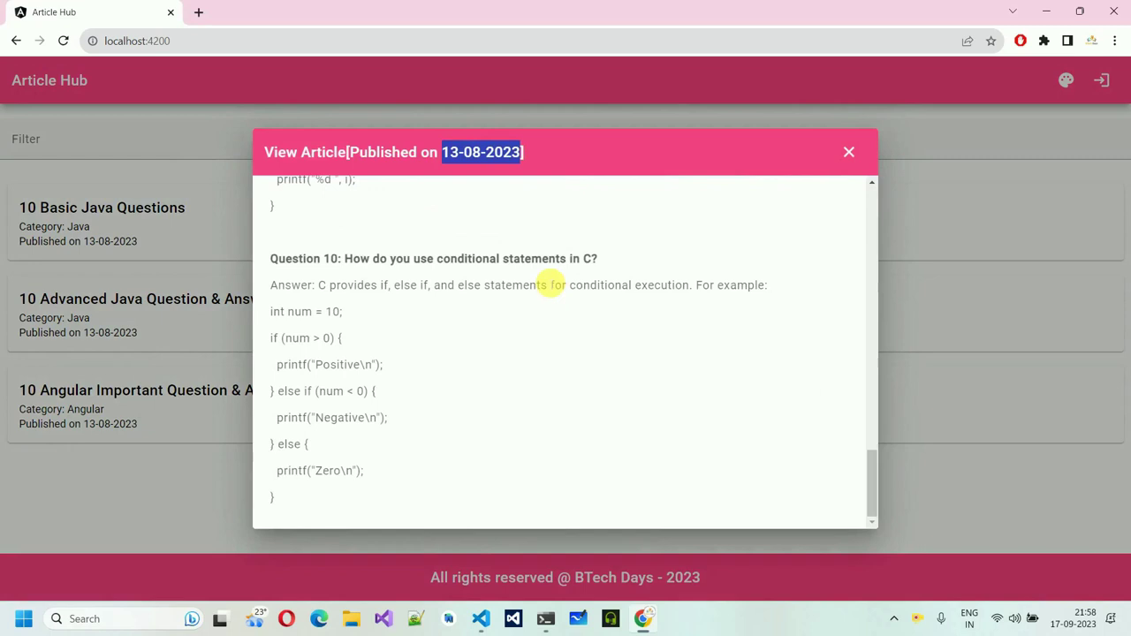
{"action": "scroll", "coordinate": [556, 245], "scroll_direction": "up", "scroll_amount": 10}
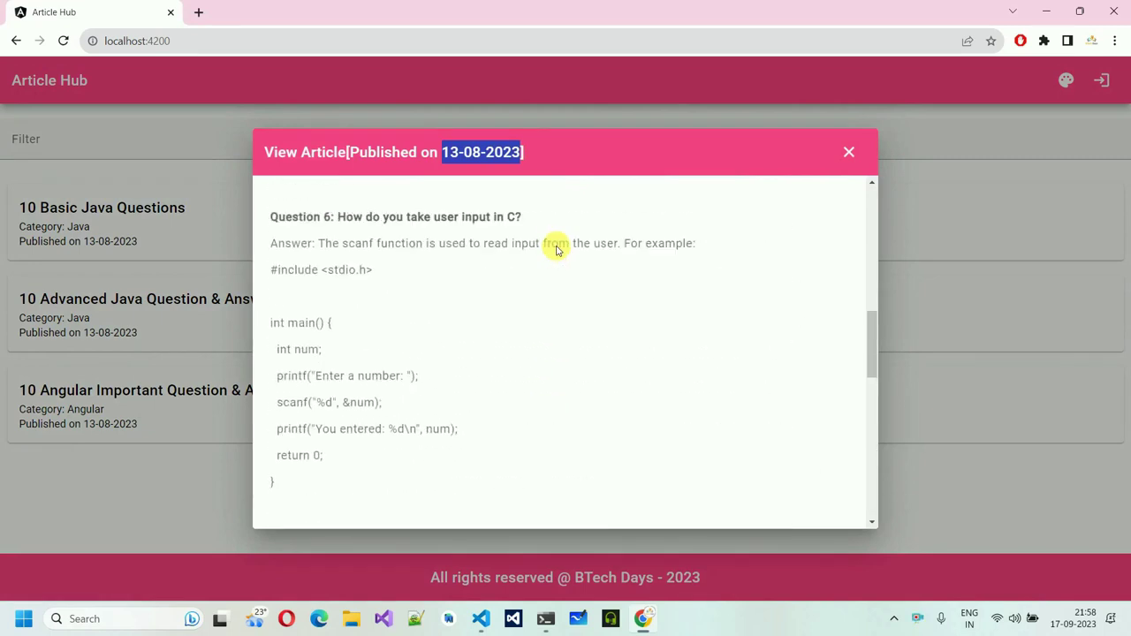
{"action": "scroll", "coordinate": [594, 234], "scroll_direction": "up", "scroll_amount": 6}
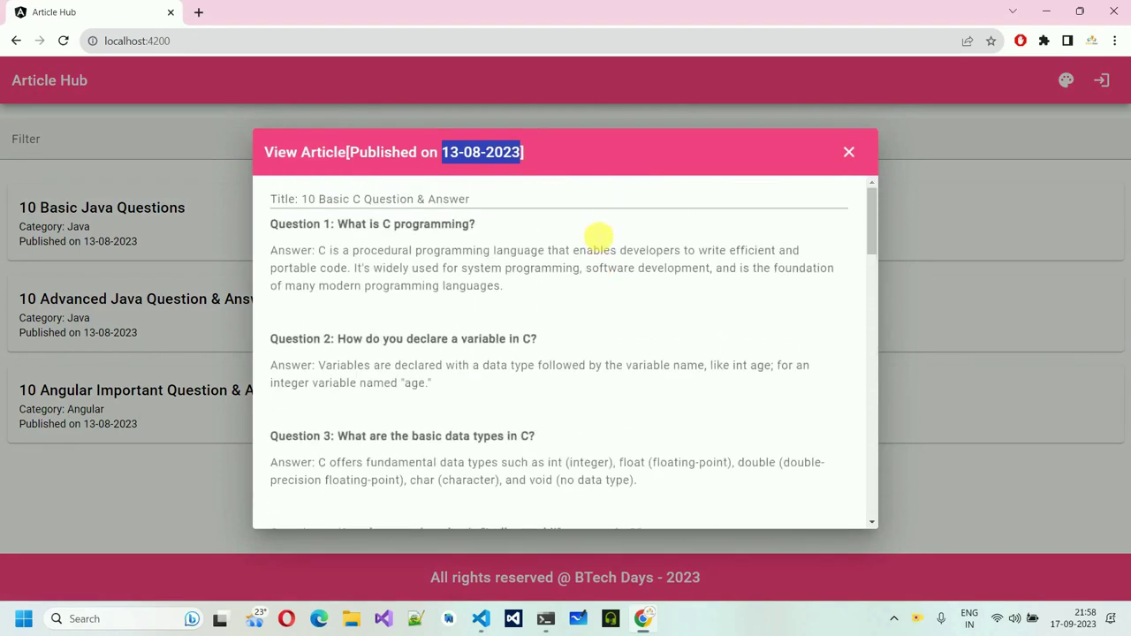
{"action": "left_click", "coordinate": [848, 152]}
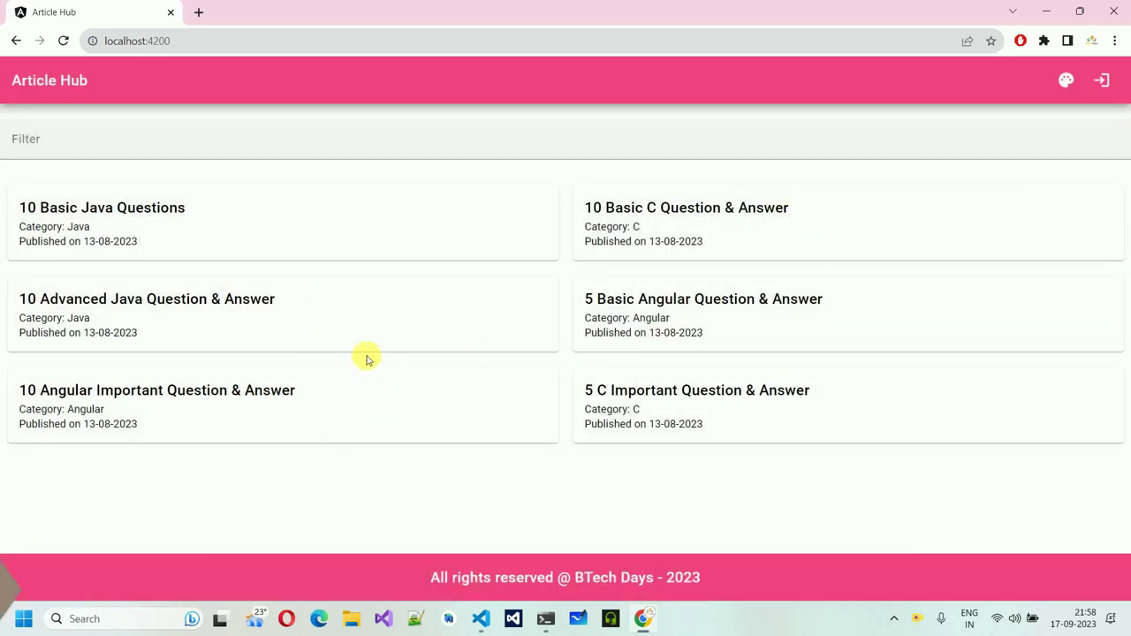
Open the login page and fill in the account's email and password
{"action": "left_click", "coordinate": [1099, 80]}
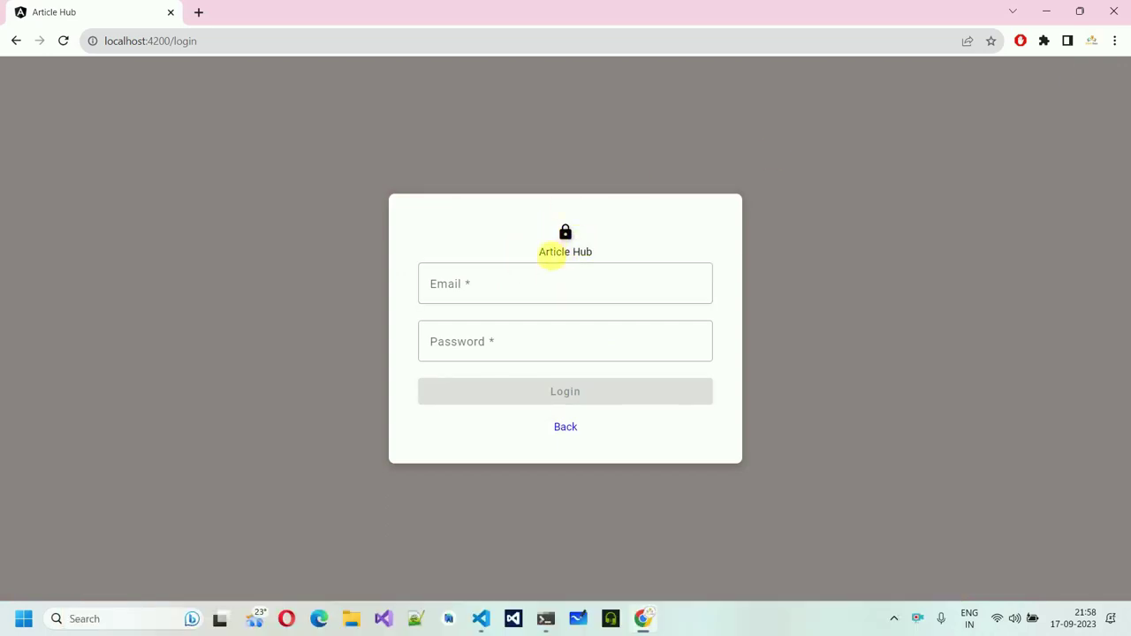
{"action": "left_click", "coordinate": [488, 293]}
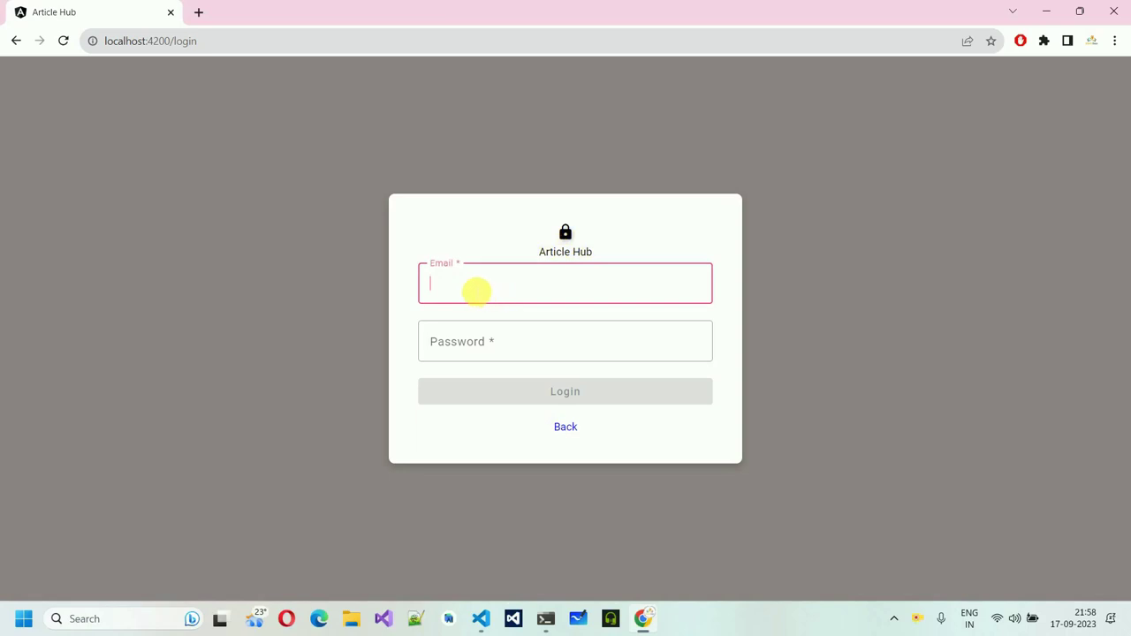
{"action": "left_click", "coordinate": [482, 339]}
{"action": "left_click", "coordinate": [493, 290]}
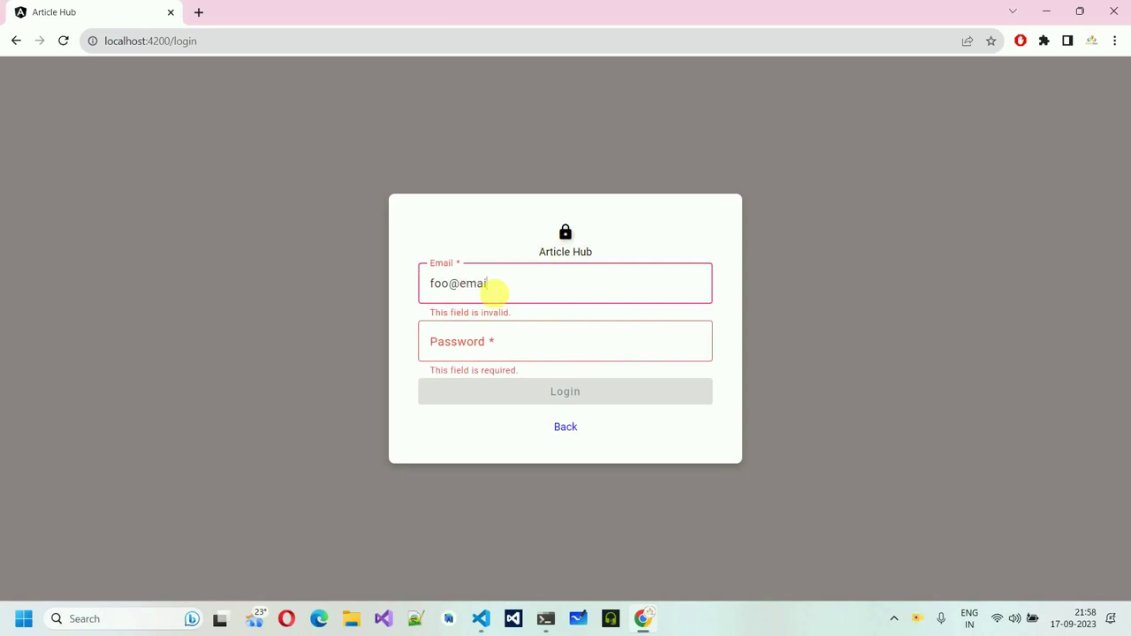
{"action": "type", "text": "foo@email.com"}
{"action": "key", "text": "Tab"}
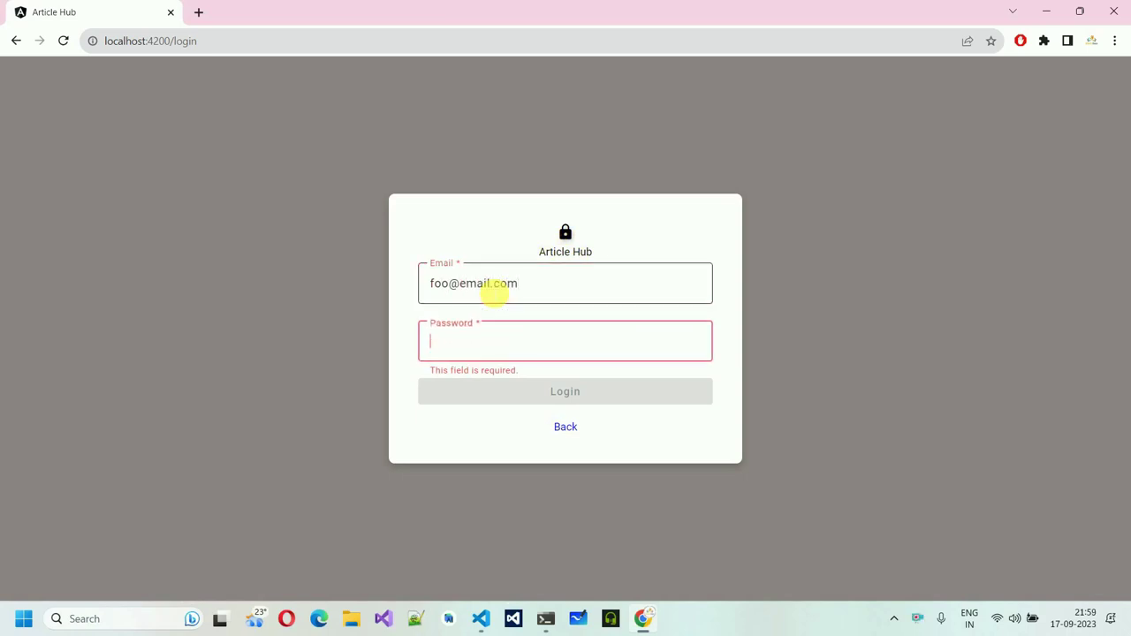
{"action": "type", "text": "123"}
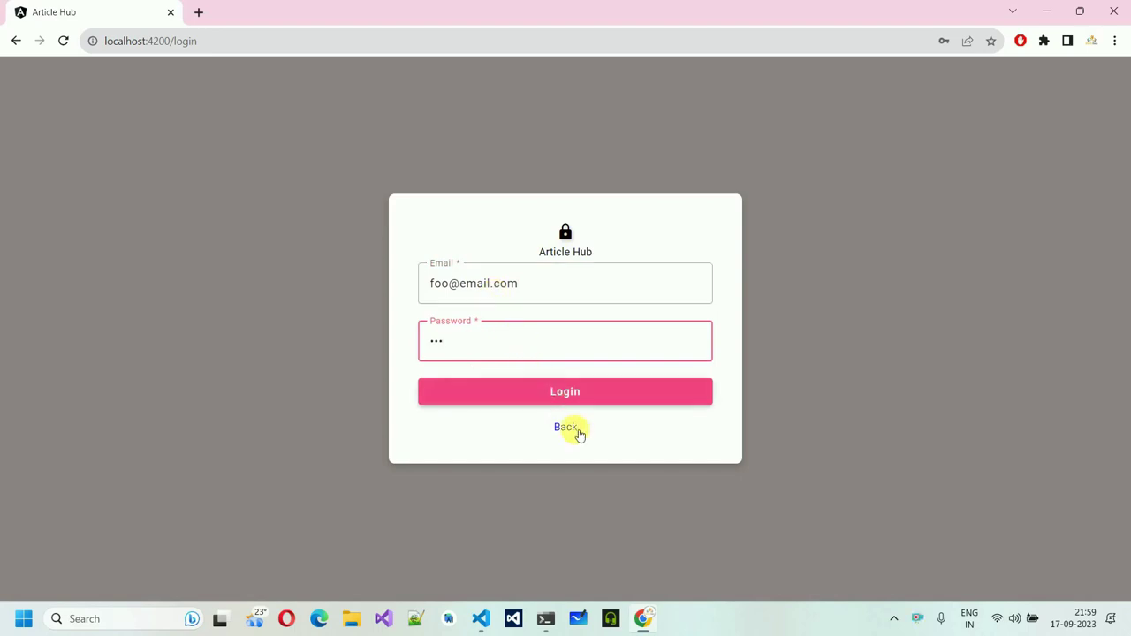
Return to the article list, reopen the login page, enter the account's email and password, and log in
{"action": "left_click", "coordinate": [566, 428]}
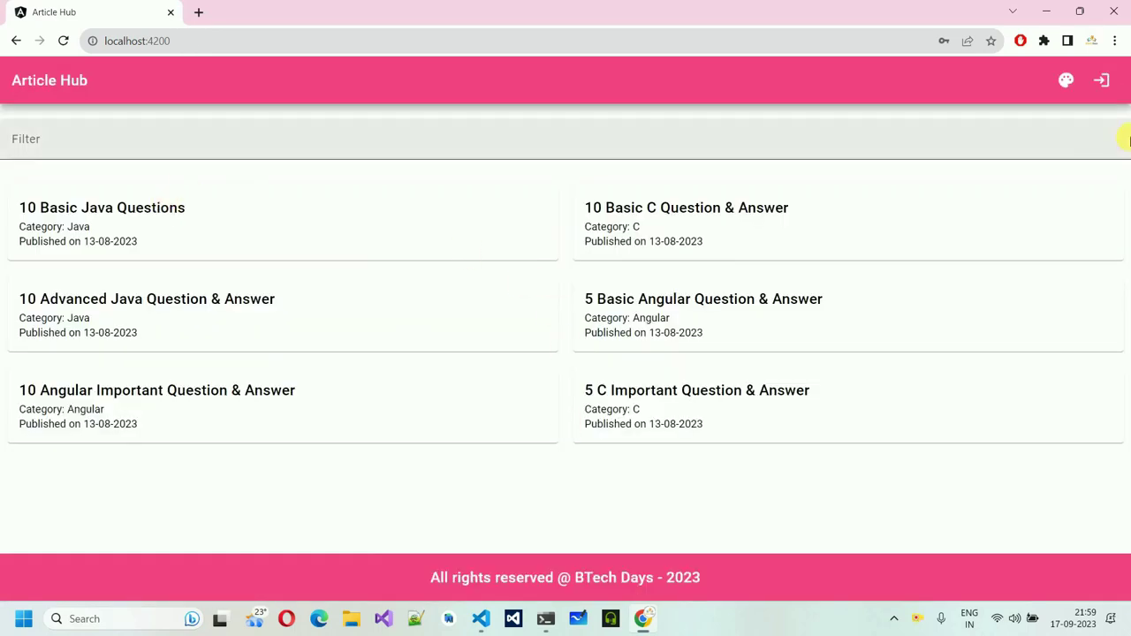
{"action": "left_click", "coordinate": [1104, 75]}
{"action": "left_click", "coordinate": [516, 290]}
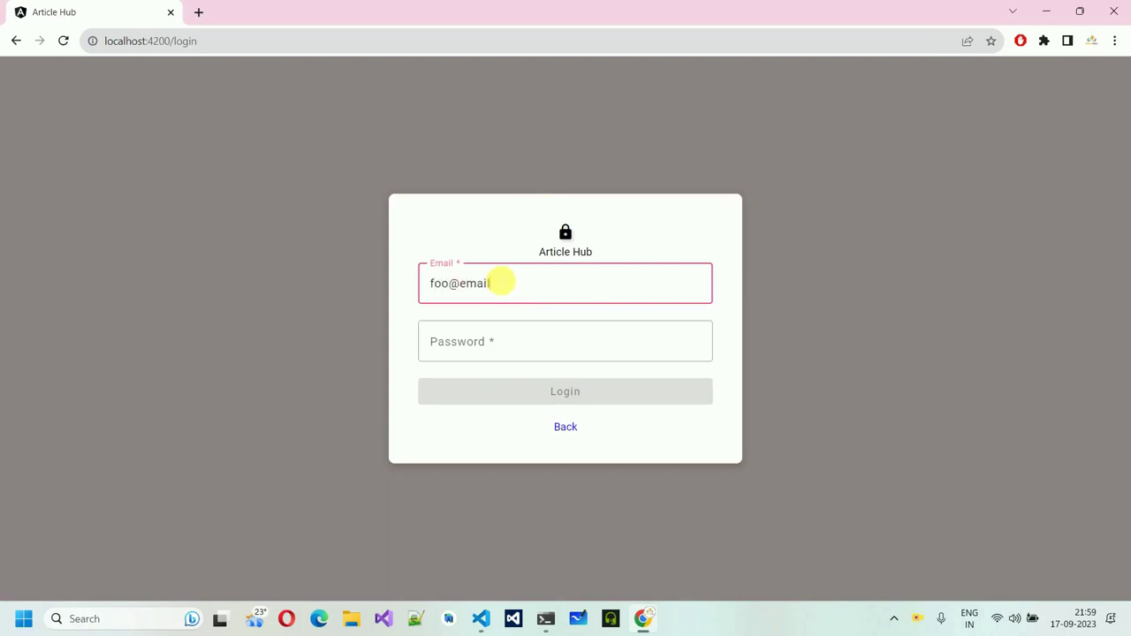
{"action": "key", "text": "Tab"}
{"action": "type", "text": "123"}
{"action": "left_click", "coordinate": [560, 389]}
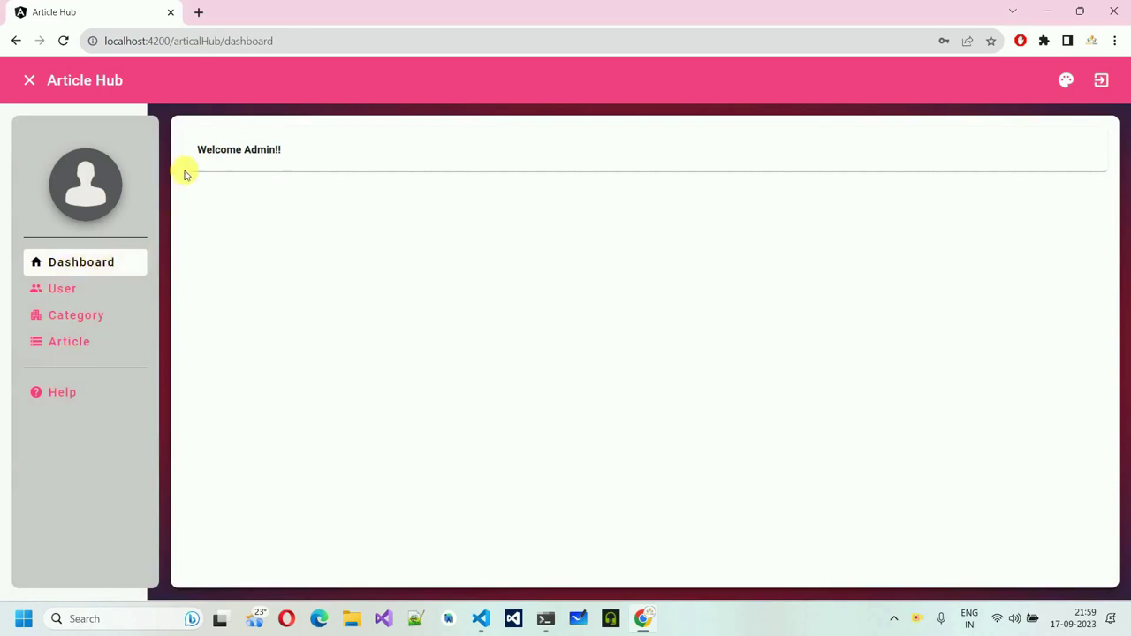
Switch the admin dashboard's colour theme to blue
{"action": "left_click", "coordinate": [371, 177]}
{"action": "left_click", "coordinate": [1065, 80]}
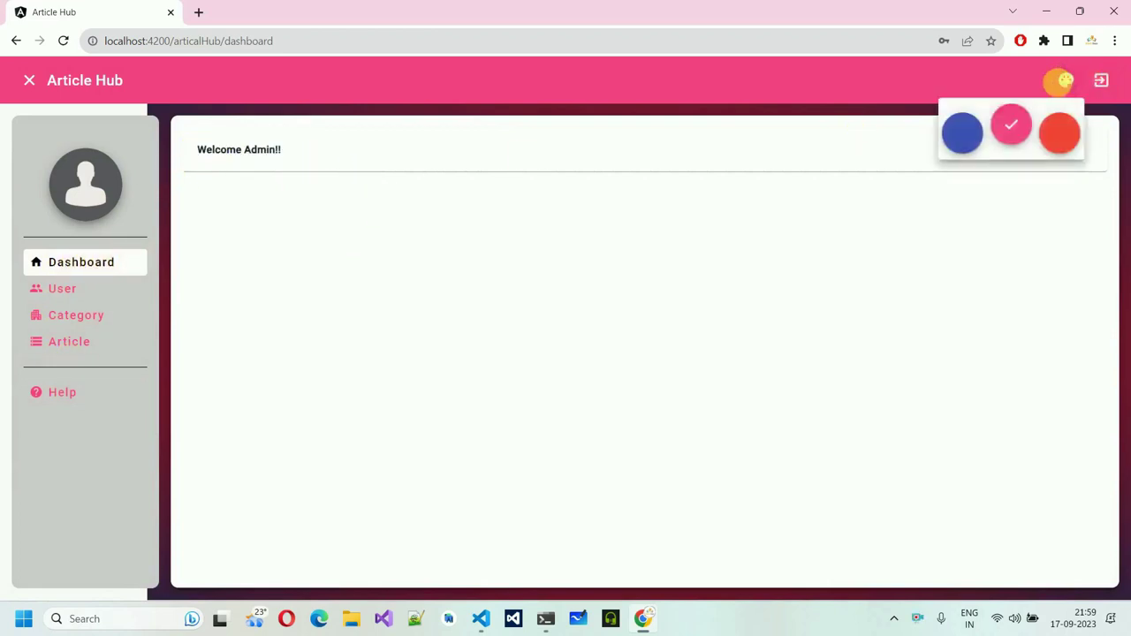
{"action": "left_click", "coordinate": [959, 133]}
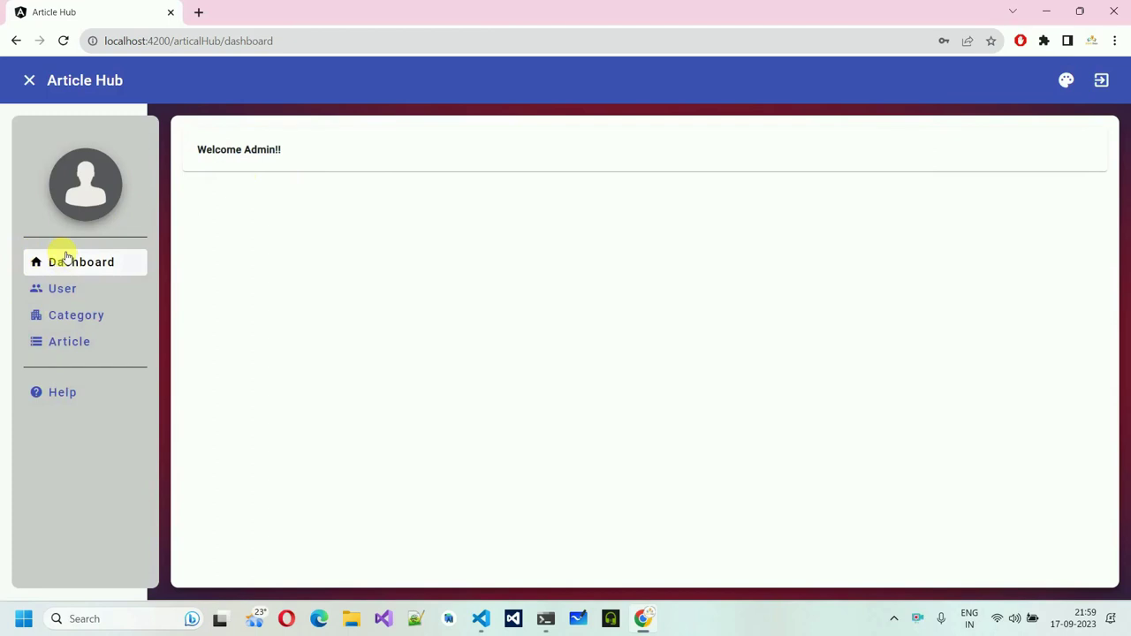
Open the user management page, view the listed user's edit form and close it, and inspect that user's name and email
{"action": "left_click", "coordinate": [84, 288]}
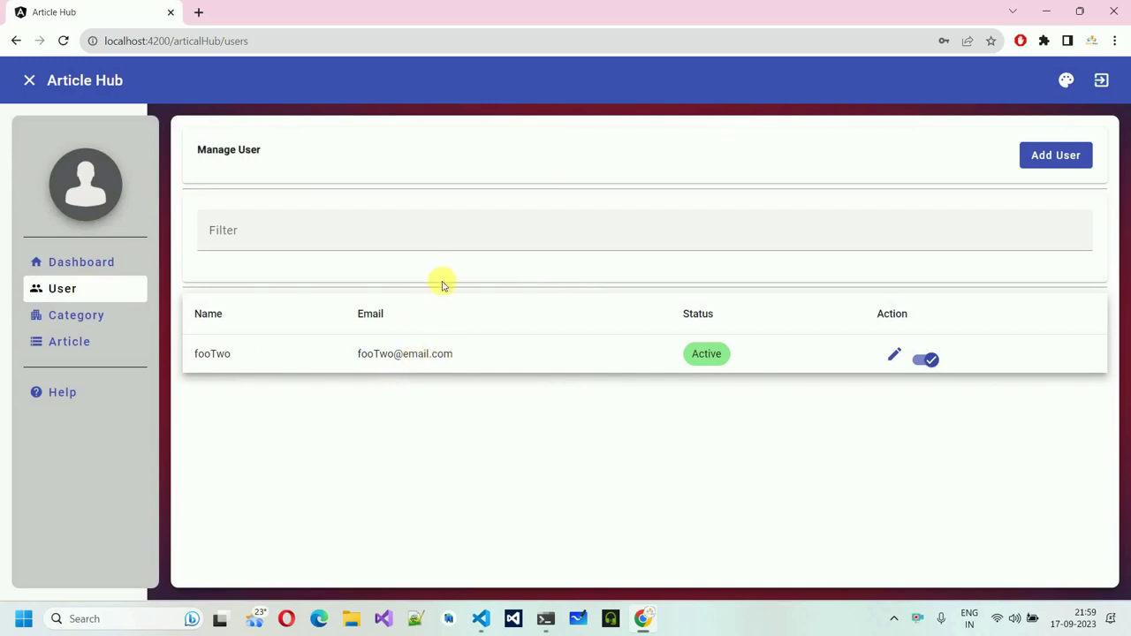
{"action": "left_click", "coordinate": [894, 355]}
{"action": "left_click", "coordinate": [598, 433]}
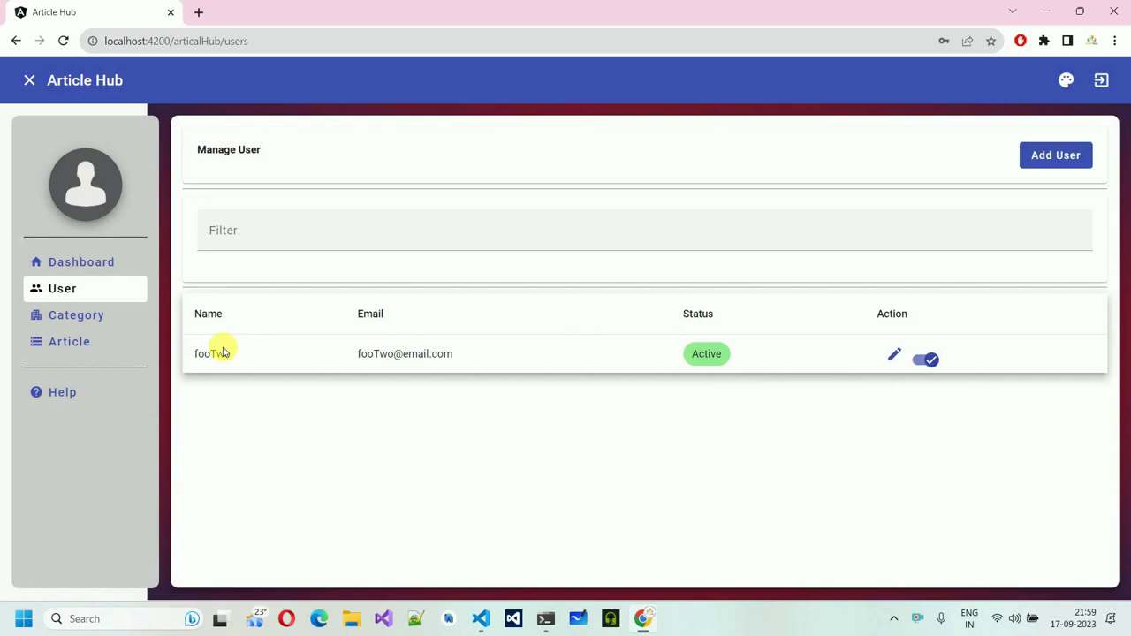
{"action": "left_click_drag", "start_coordinate": [193, 354], "coordinate": [624, 351]}
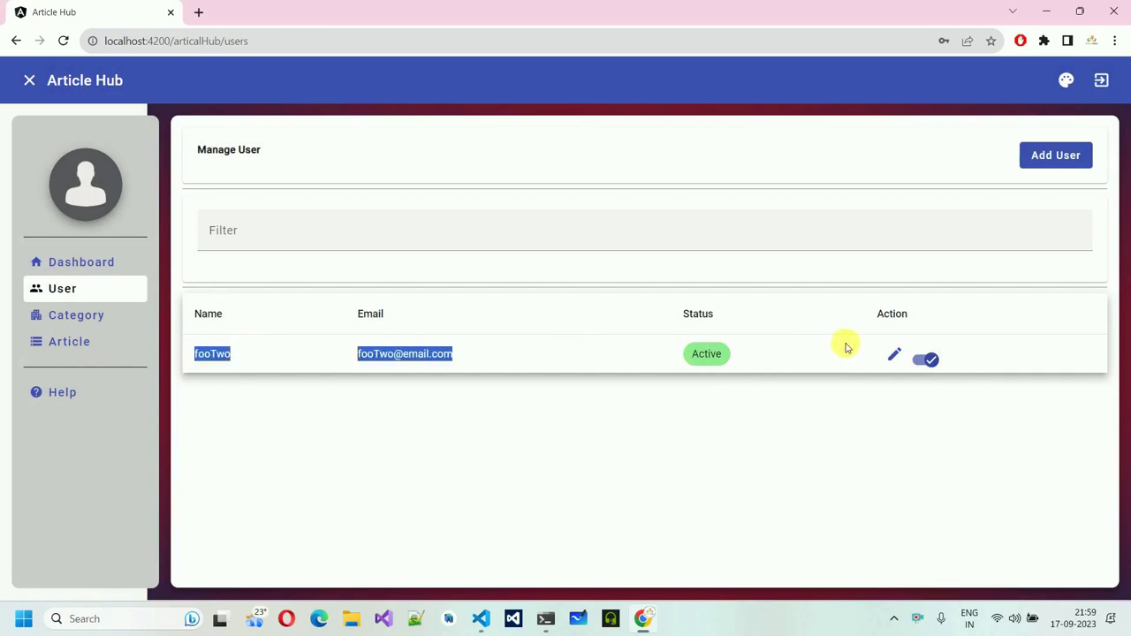
{"action": "left_click", "coordinate": [711, 402]}
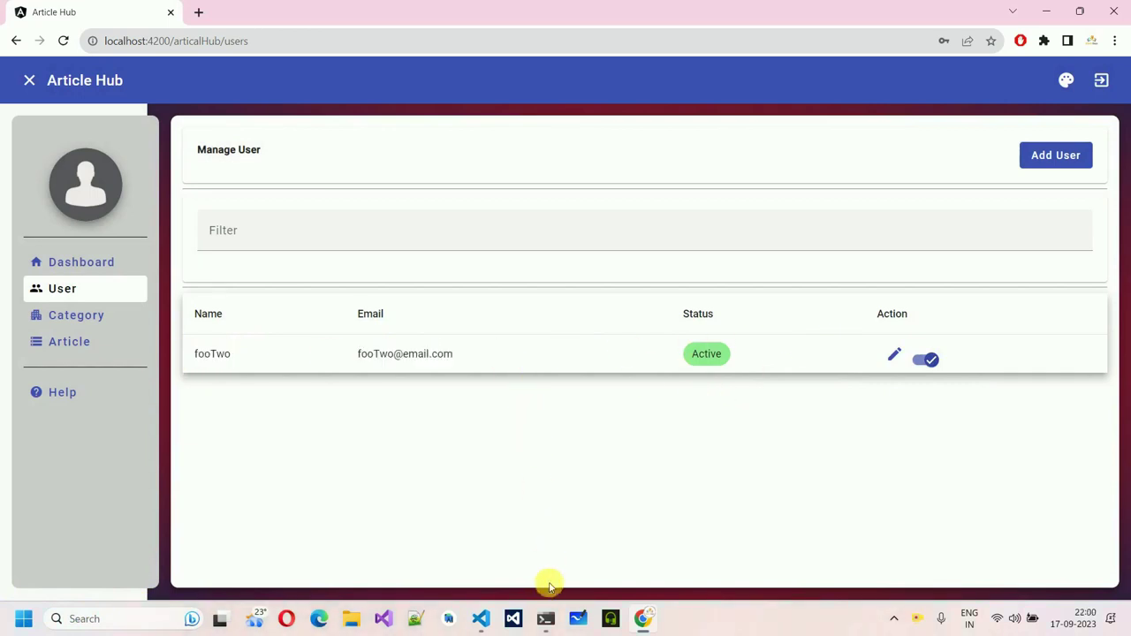
Switch to the MySQL command line and list the tables of the articalhubnodej database with "show tables;"
{"action": "left_click", "coordinate": [546, 615]}
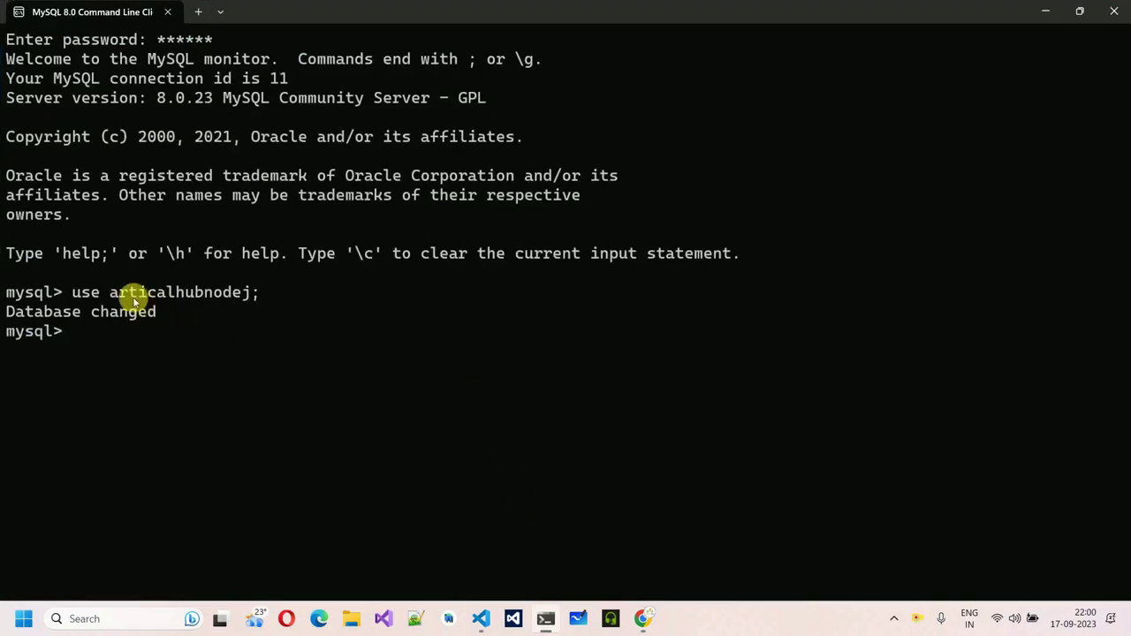
{"action": "left_click_drag", "start_coordinate": [111, 294], "coordinate": [250, 293]}
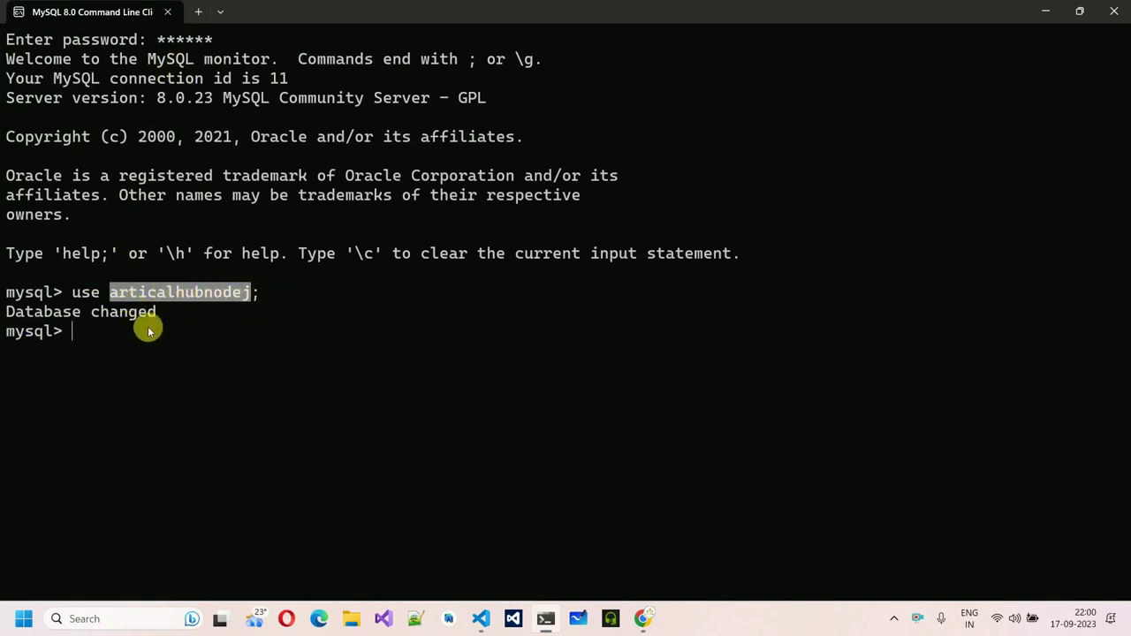
{"action": "key", "text": "ctrl+c"}
{"action": "type", "text": "show tables;"}
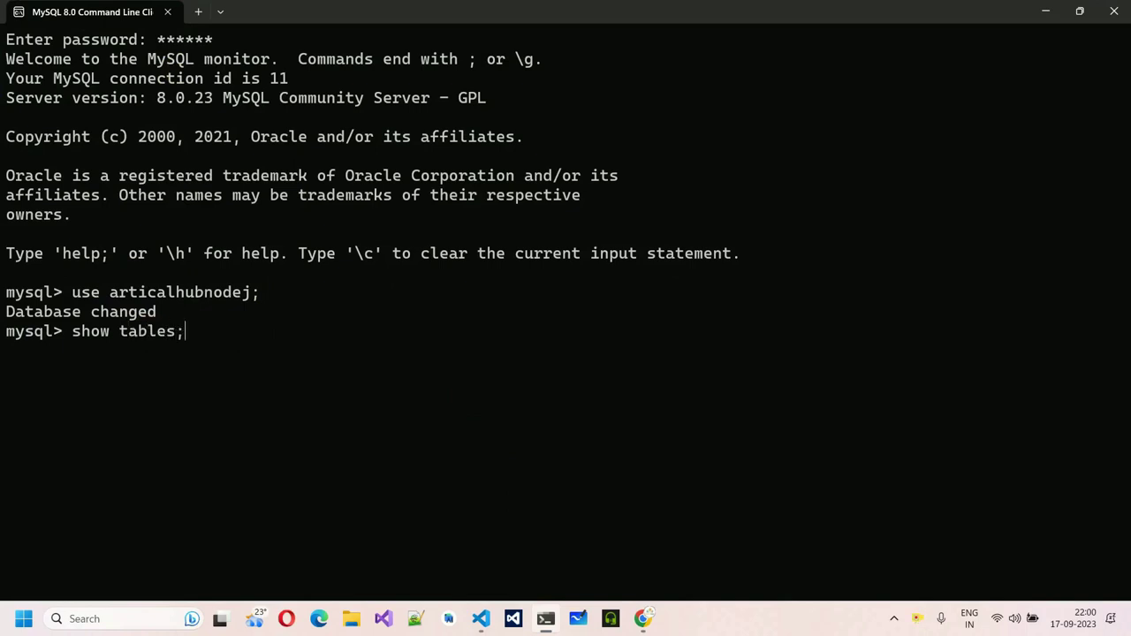
{"action": "key", "text": "Return"}
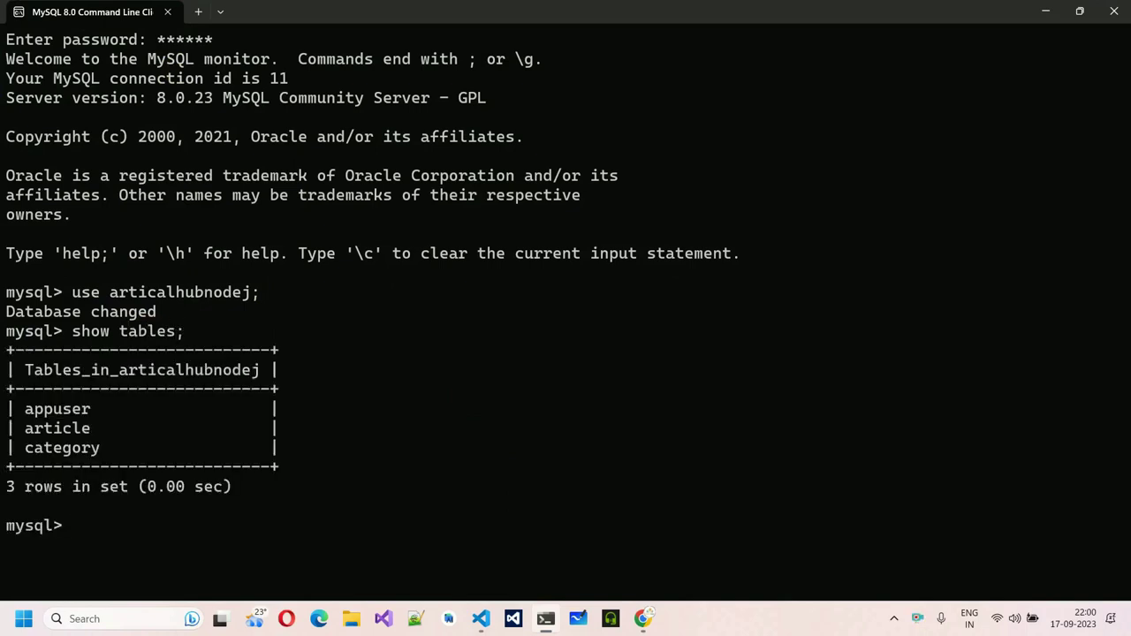
Query all records of the appuser table in vertical format with "select * from appuser \G;"
{"action": "double_click", "coordinate": [58, 409]}
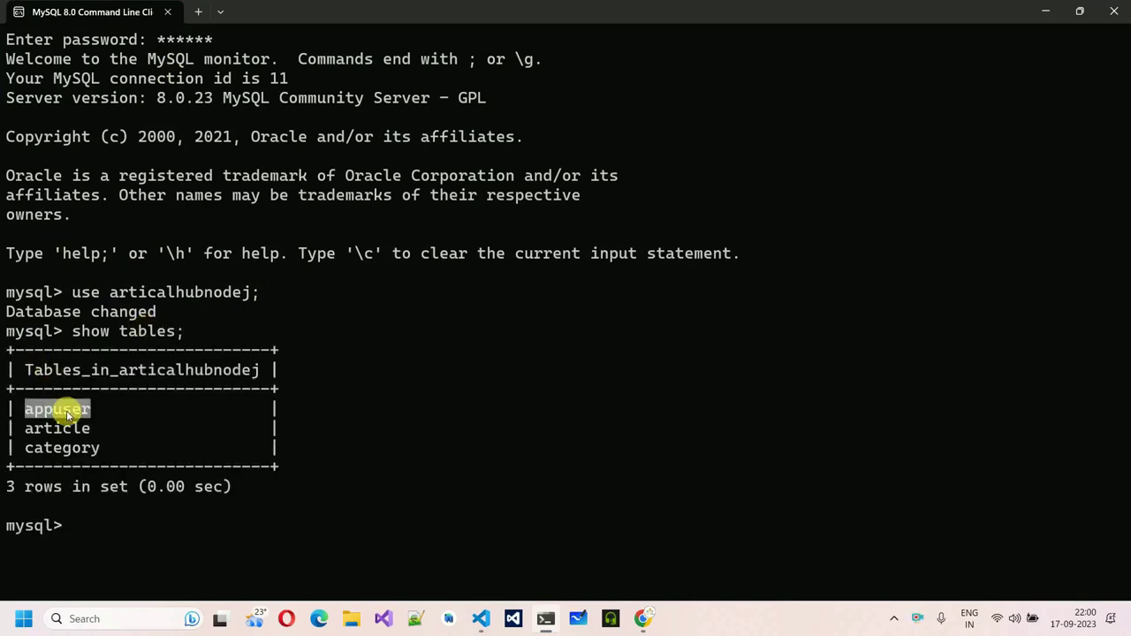
{"action": "type", "text": "select * from appuser \\G;"}
{"action": "key", "text": "Return"}
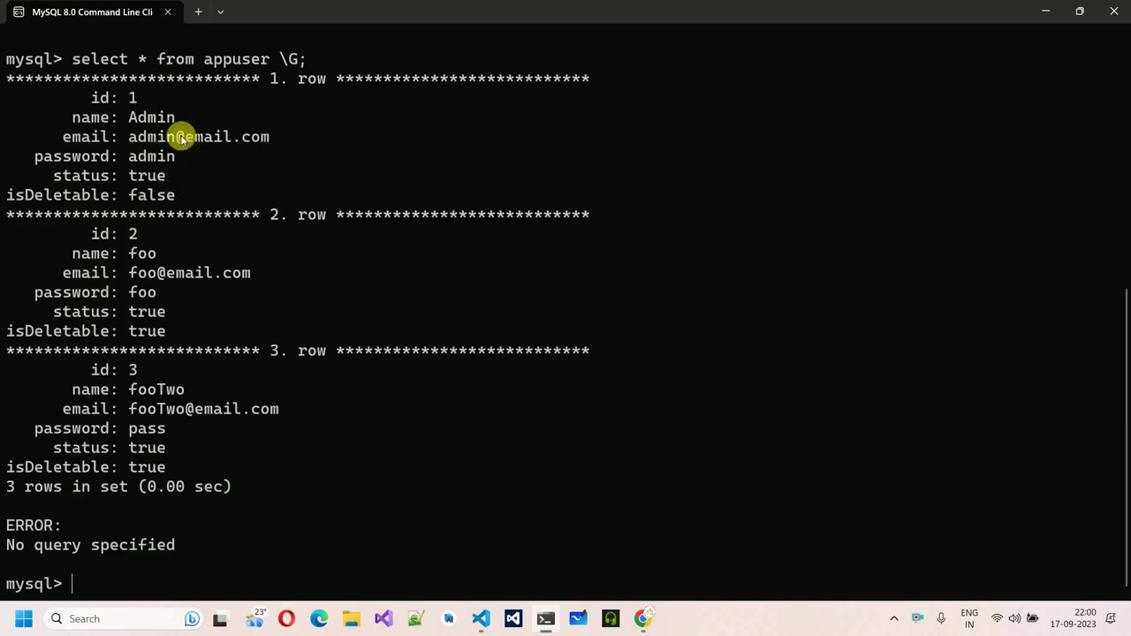
Examine the appuser records' emails and the first record's isDeletable field, and return to the Manage User page in Chrome
{"action": "left_click_drag", "start_coordinate": [92, 135], "coordinate": [271, 139]}
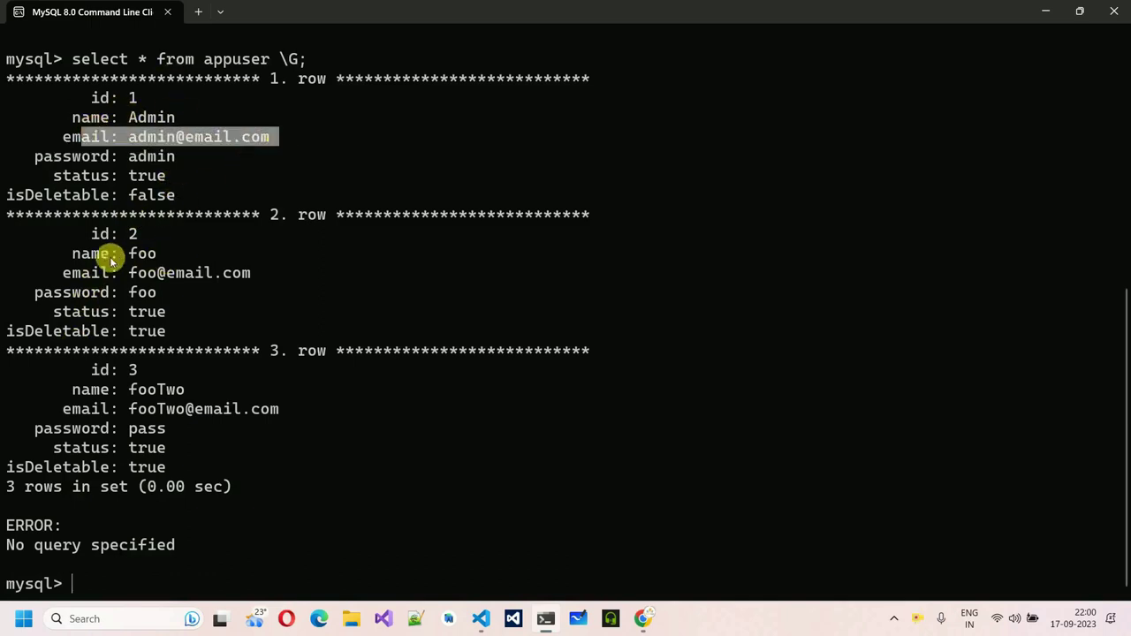
{"action": "left_click_drag", "start_coordinate": [92, 272], "coordinate": [258, 272]}
{"action": "left_click_drag", "start_coordinate": [92, 408], "coordinate": [287, 408]}
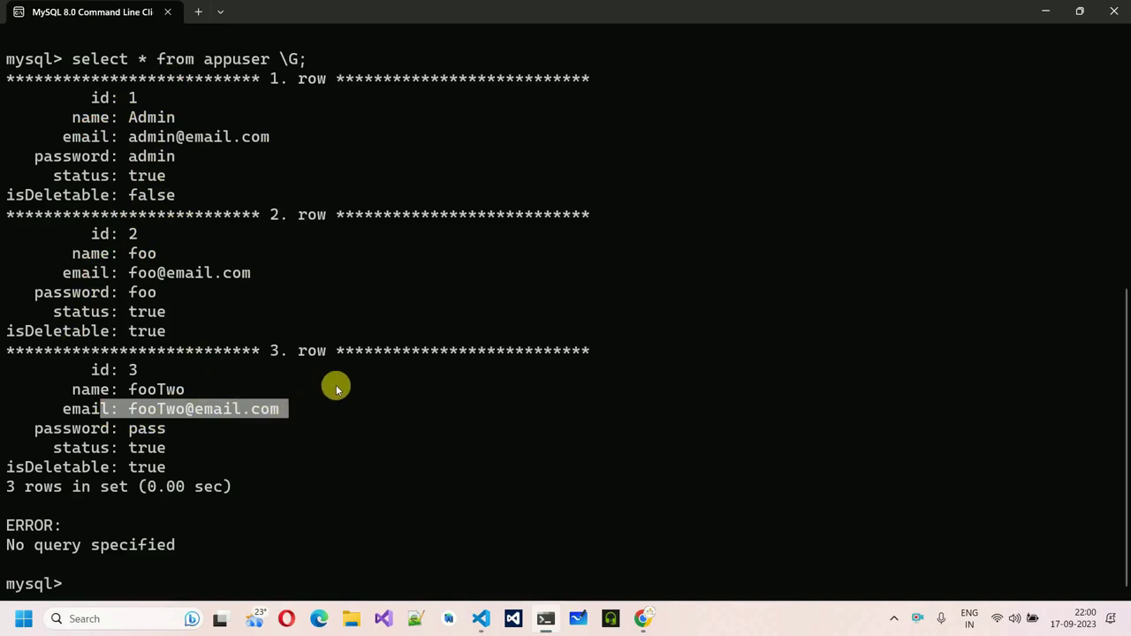
{"action": "left_click", "coordinate": [327, 386]}
{"action": "left_click_drag", "start_coordinate": [130, 274], "coordinate": [238, 277]}
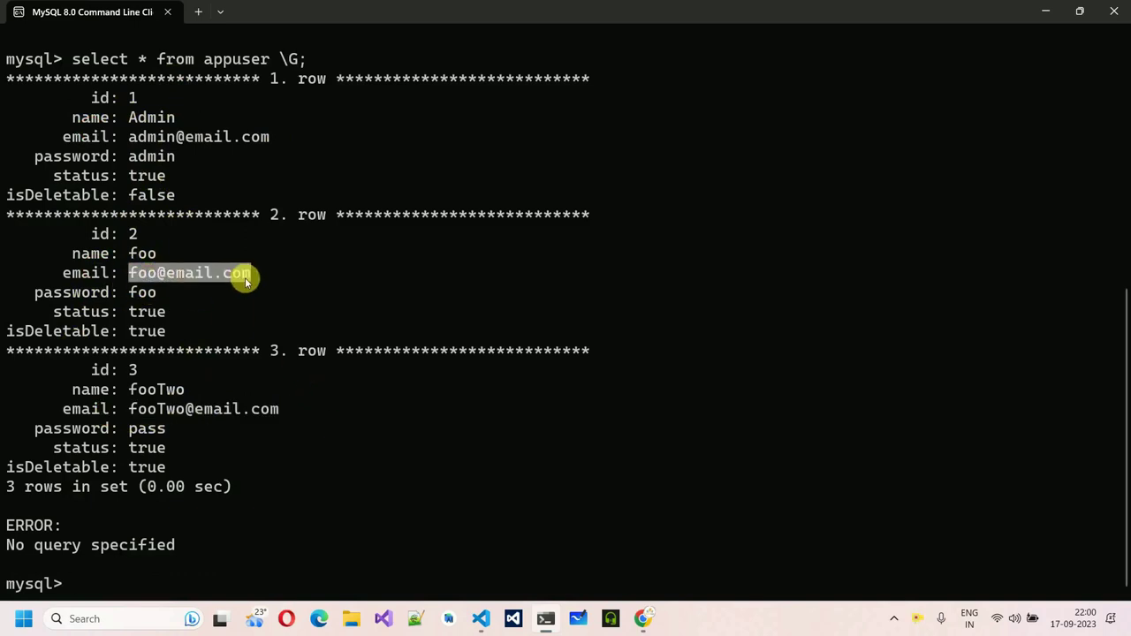
{"action": "left_click_drag", "start_coordinate": [53, 369], "coordinate": [203, 468]}
{"action": "left_click", "coordinate": [122, 99]}
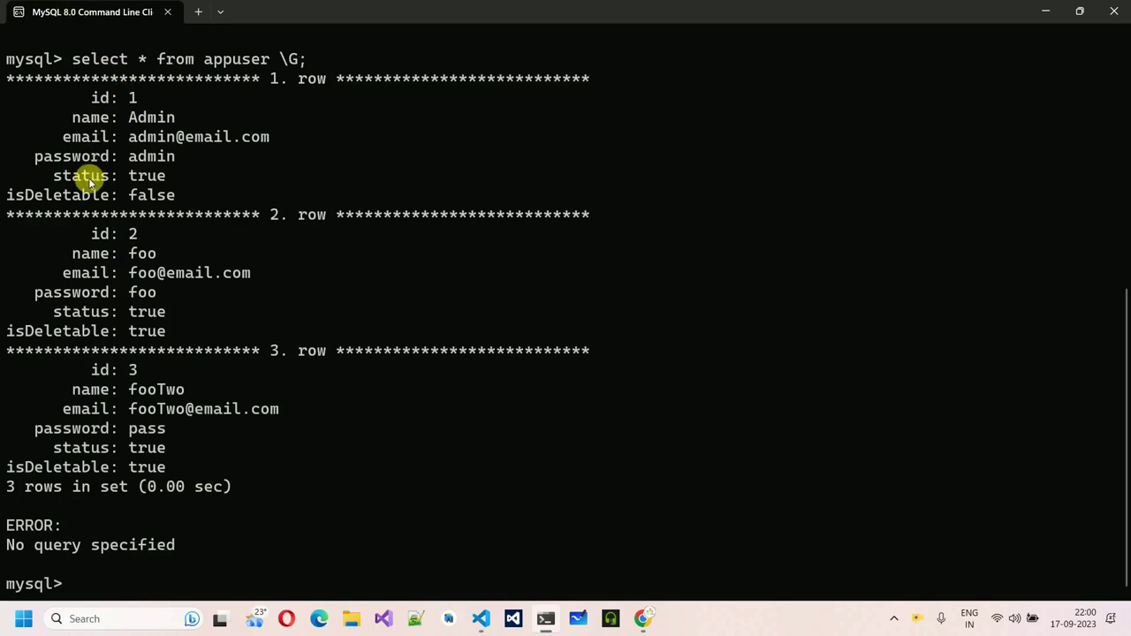
{"action": "double_click", "coordinate": [43, 193]}
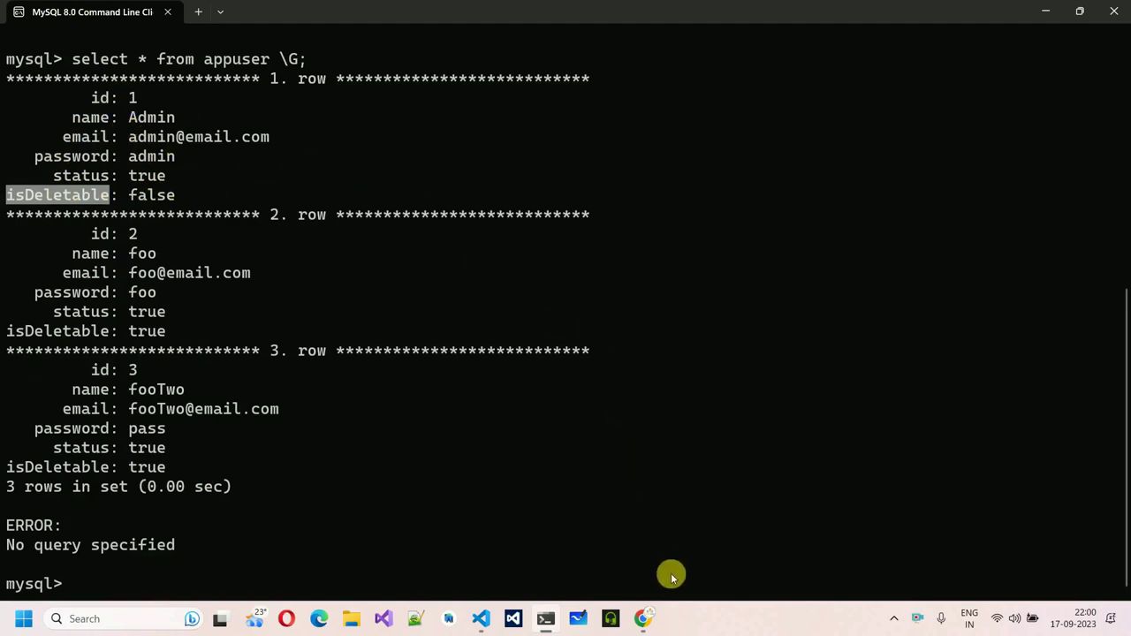
{"action": "left_click", "coordinate": [642, 618]}
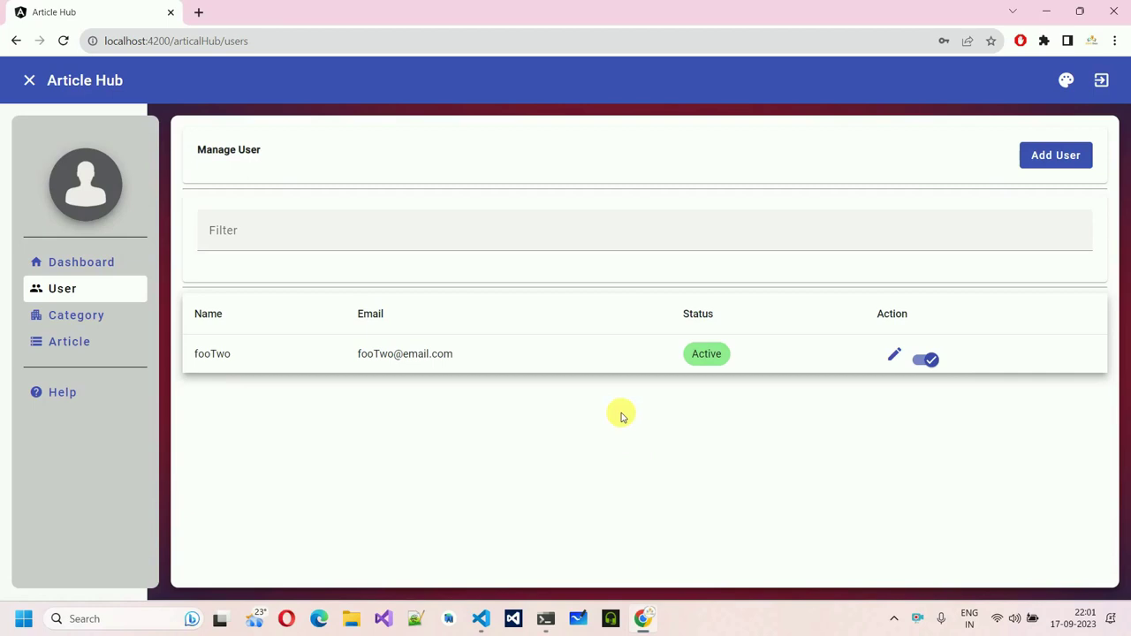
In the MySQL command line, run "update appuser set isDeletable=true where id=1;" and reload the Manage User page in Chrome
{"action": "left_click", "coordinate": [545, 618]}
{"action": "key", "text": "ctrl+c"}
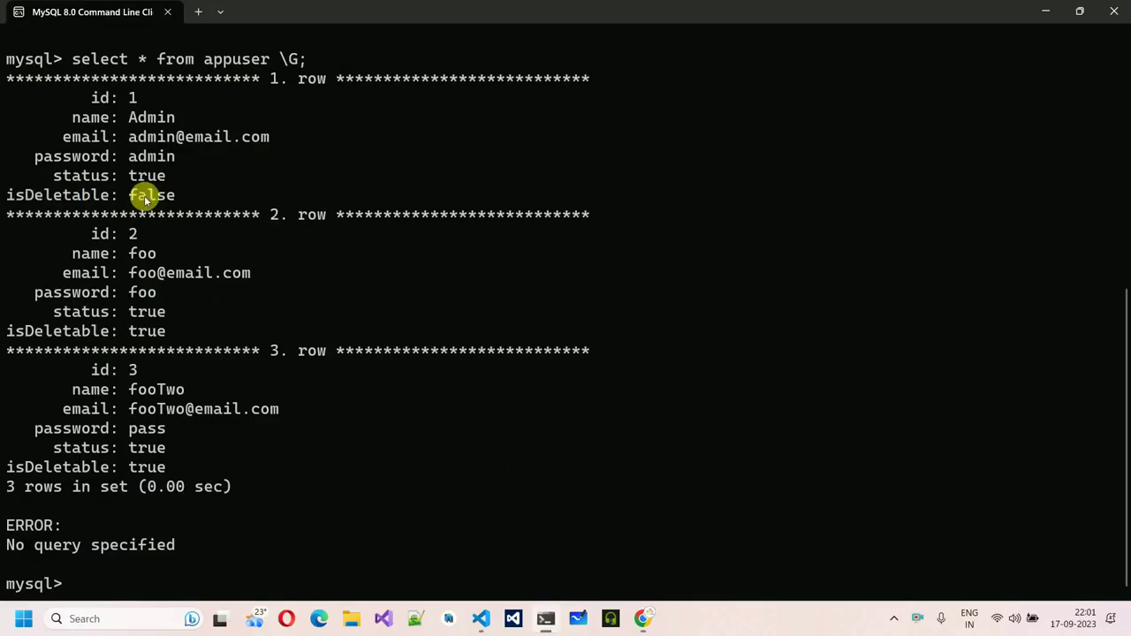
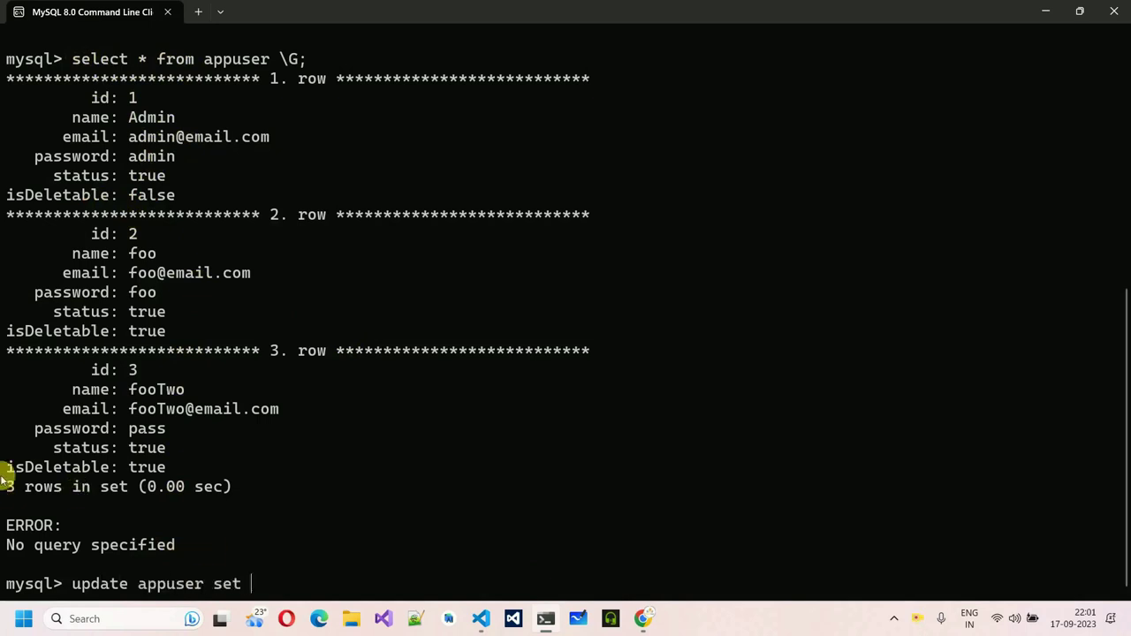
{"action": "double_click", "coordinate": [87, 193]}
{"action": "key", "text": "ctrl+c"}
{"action": "key", "text": "ctrl+v"}
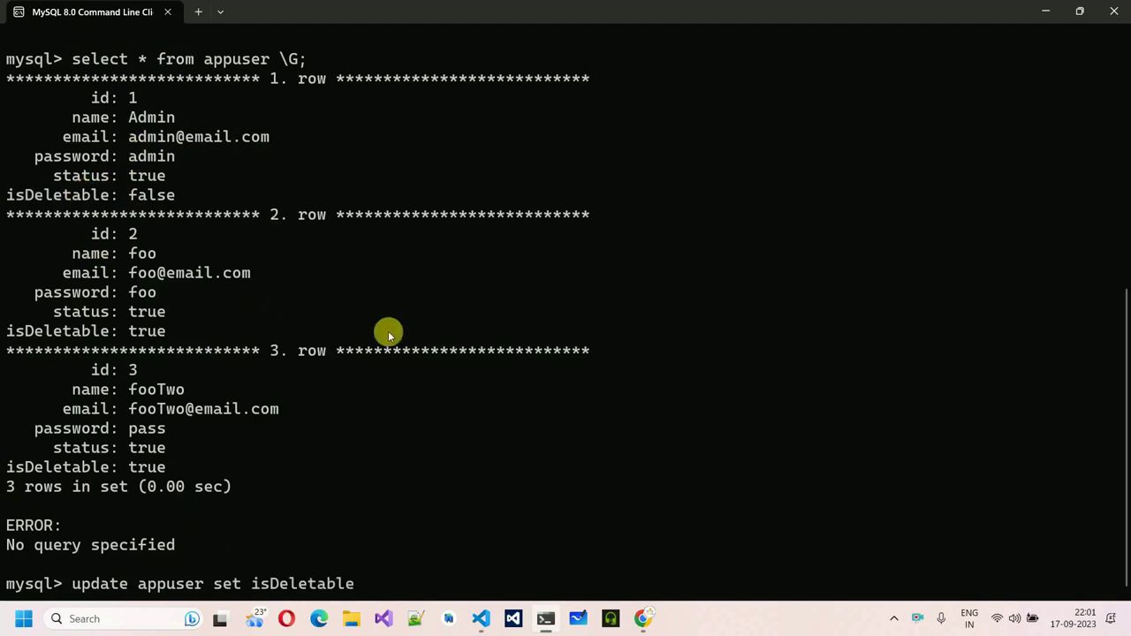
{"action": "type", "text": "=true wher"}
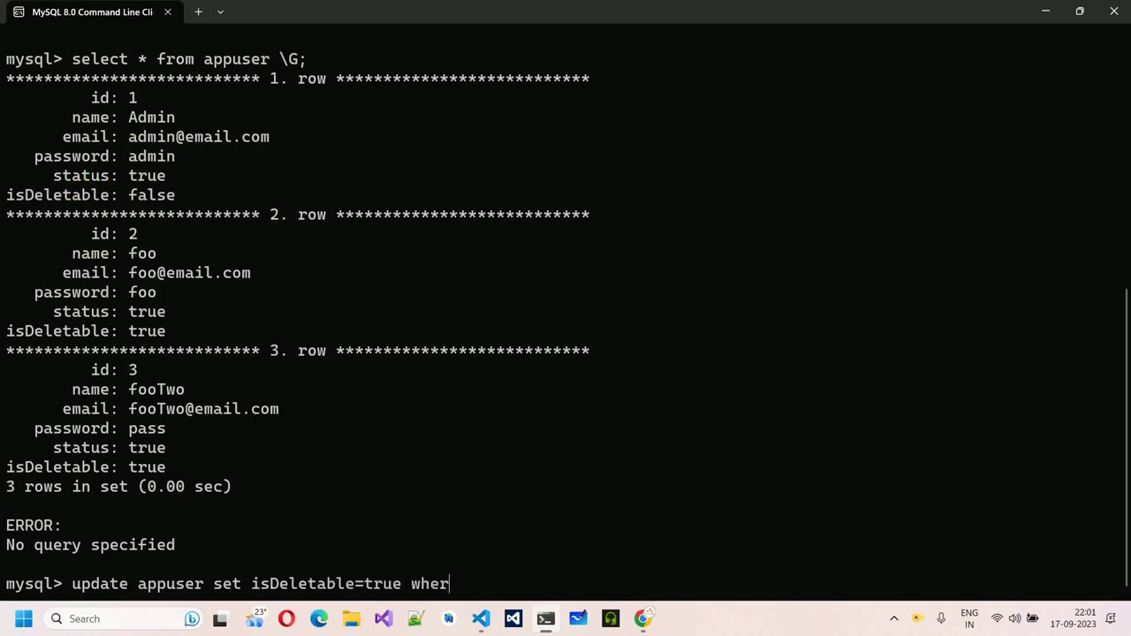
{"action": "type", "text": "e id=1;"}
{"action": "key", "text": "Return"}
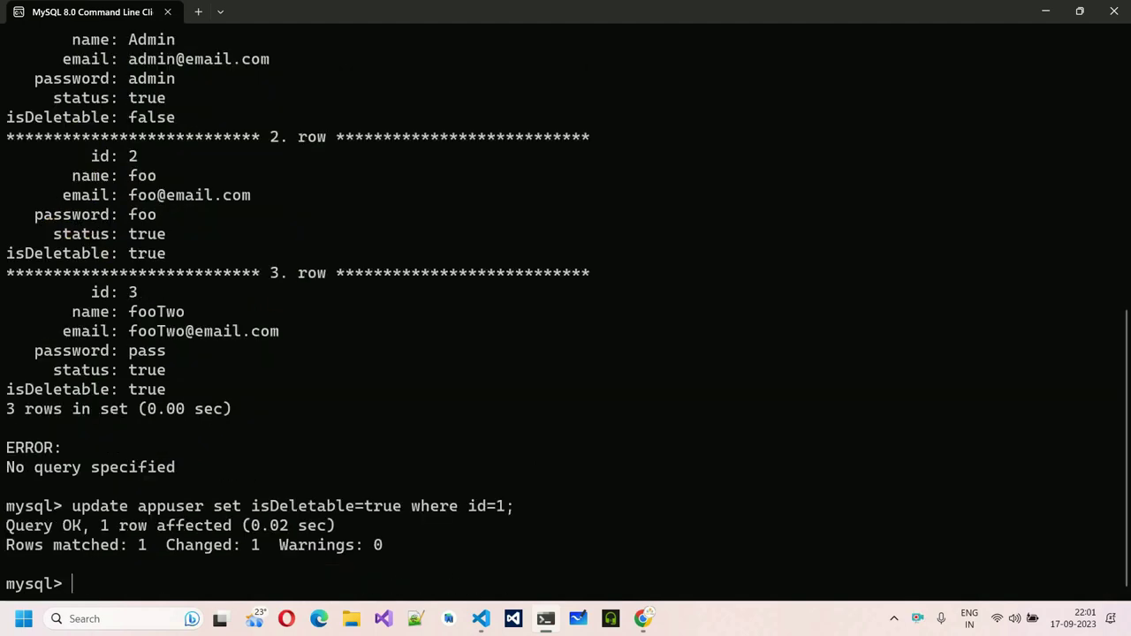
{"action": "left_click", "coordinate": [644, 619]}
{"action": "left_click", "coordinate": [64, 41]}
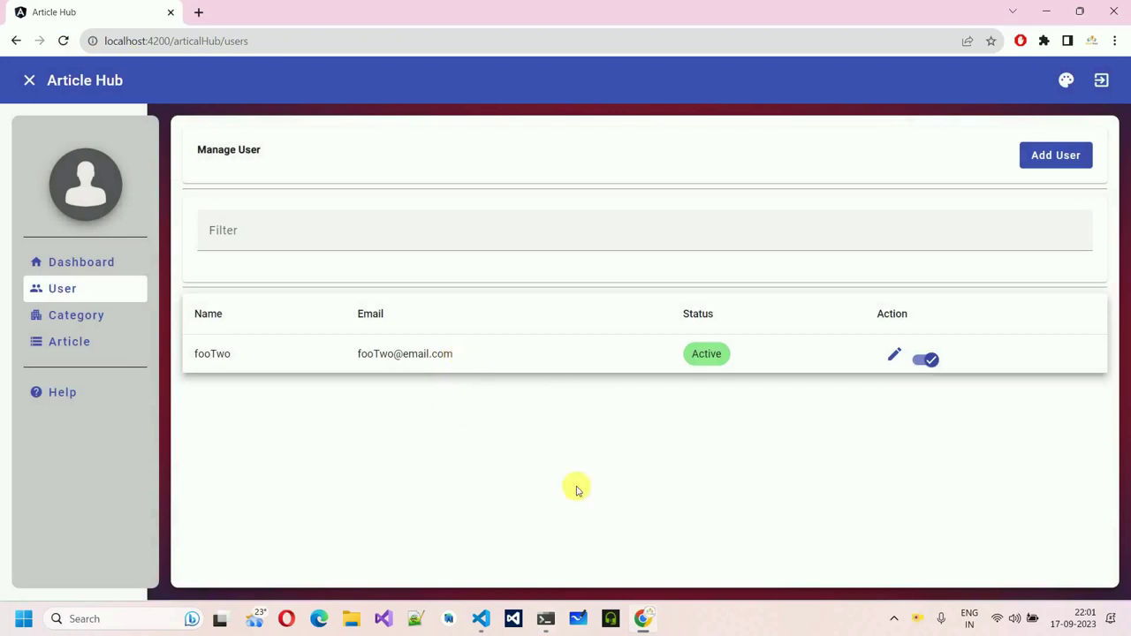
Query appuser again in the MySQL command line and compare the first record's isDeletable value with the earlier output
{"action": "left_click", "coordinate": [546, 619]}
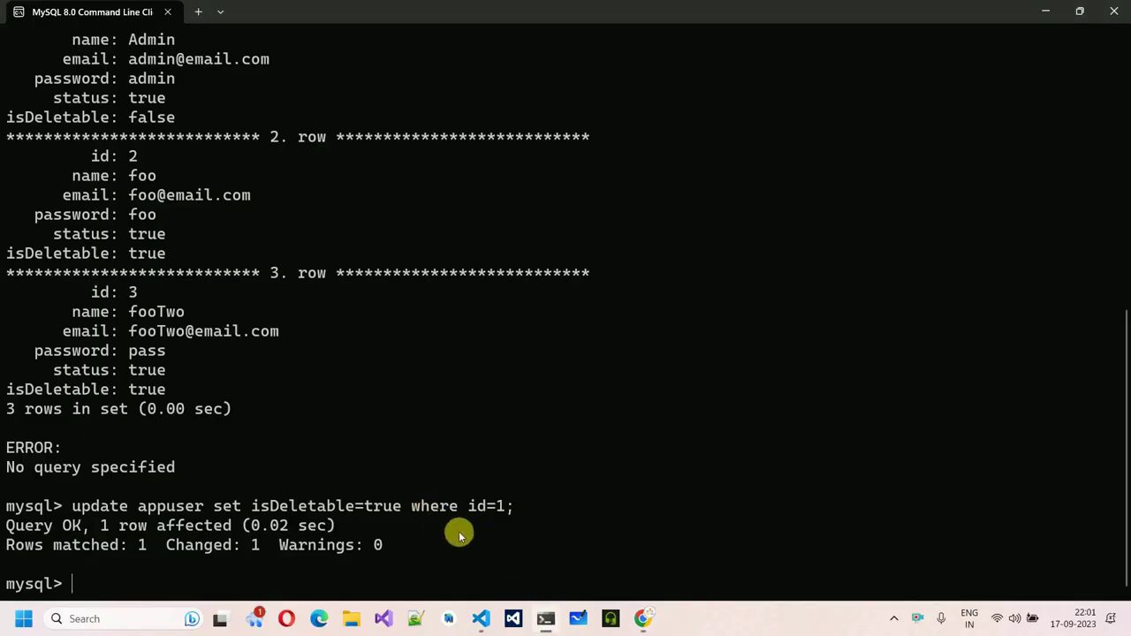
{"action": "scroll", "coordinate": [456, 530], "scroll_direction": "up", "scroll_amount": 1}
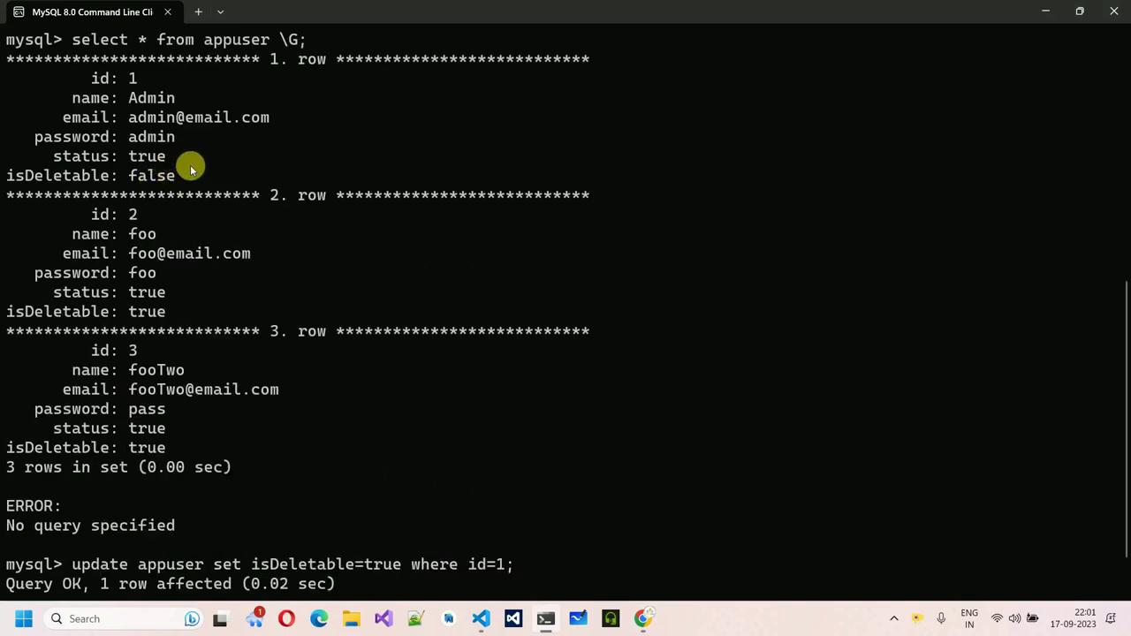
{"action": "scroll", "coordinate": [190, 164], "scroll_direction": "down", "scroll_amount": 1}
{"action": "key", "text": "Up"}
{"action": "key", "text": "Up"}
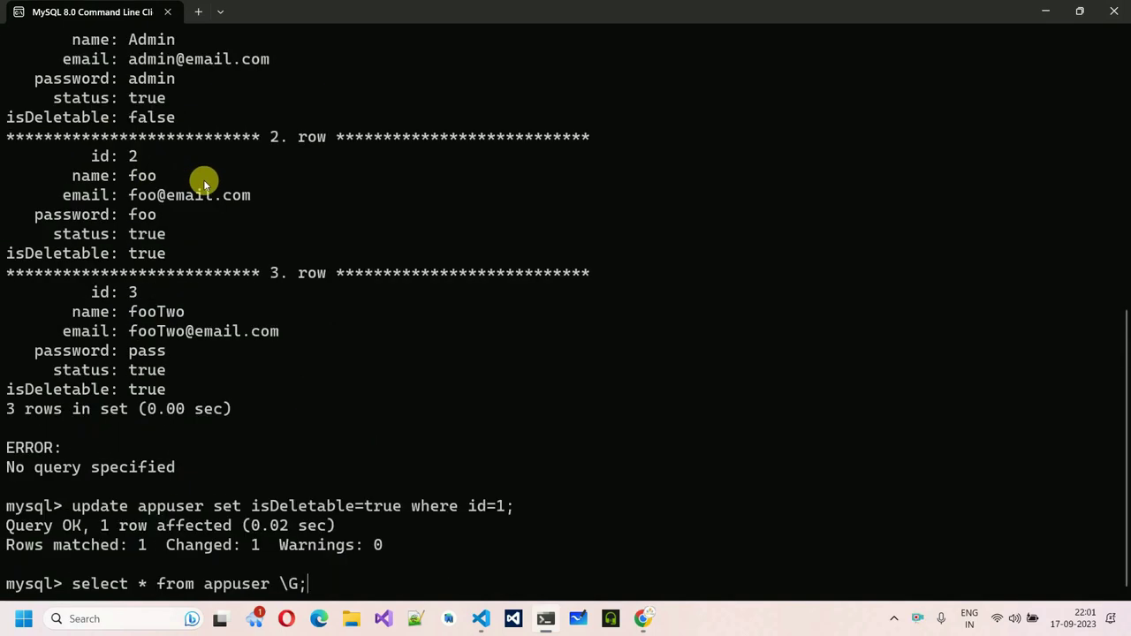
{"action": "key", "text": "Return"}
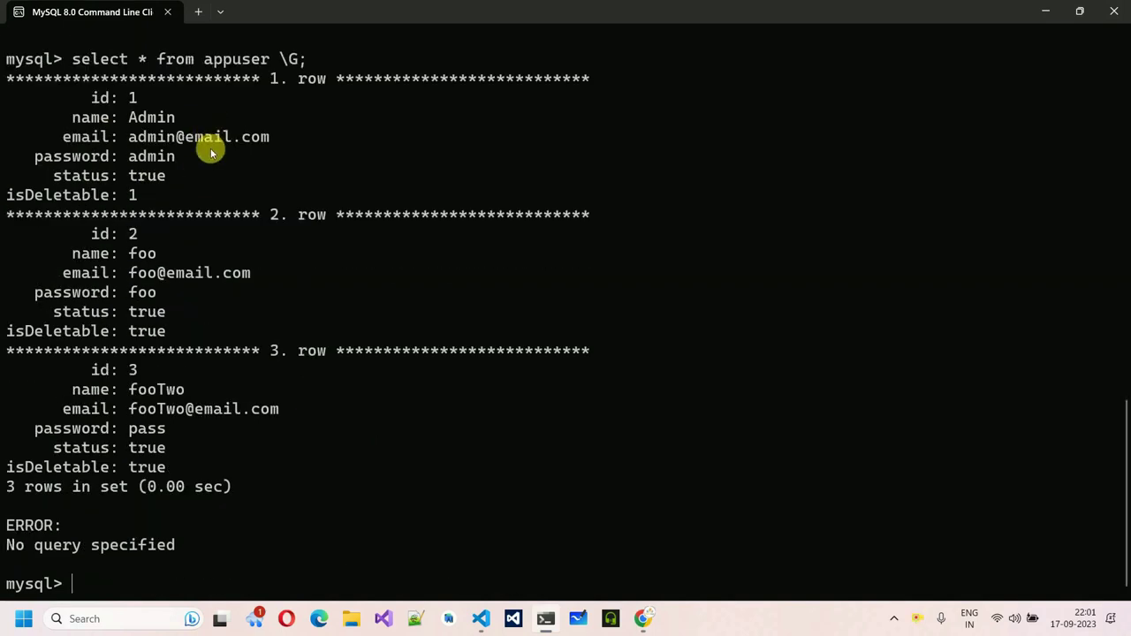
{"action": "scroll", "coordinate": [207, 150], "scroll_direction": "up", "scroll_amount": 1}
{"action": "scroll", "coordinate": [212, 152], "scroll_direction": "down", "scroll_amount": 1}
{"action": "scroll", "coordinate": [212, 152], "scroll_direction": "up", "scroll_amount": 3}
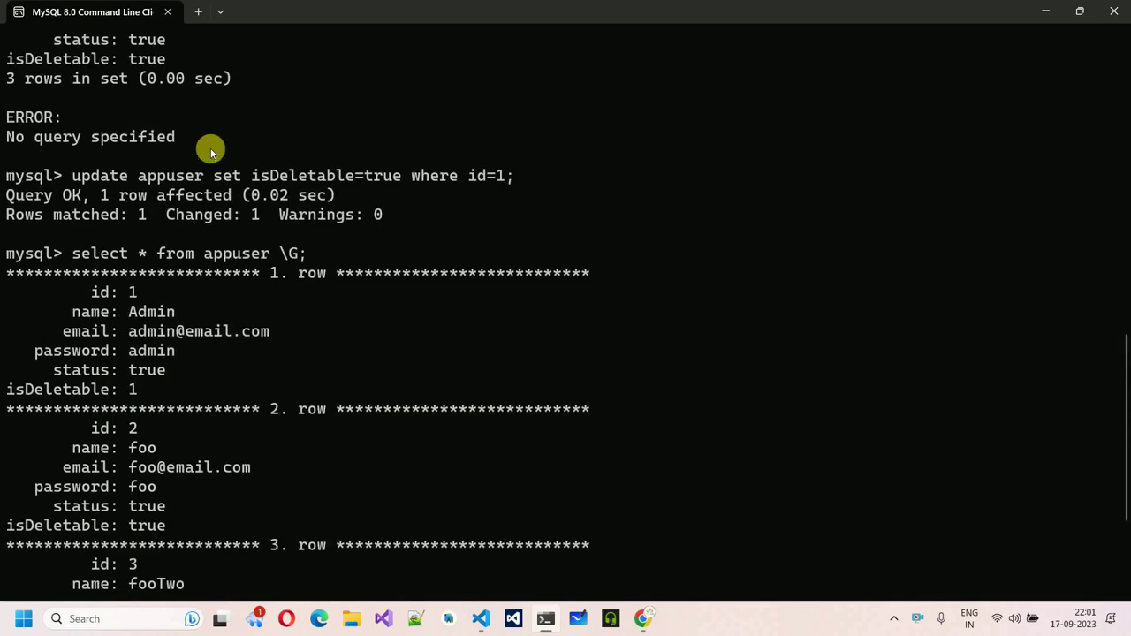
{"action": "scroll", "coordinate": [210, 152], "scroll_direction": "down", "scroll_amount": 2}
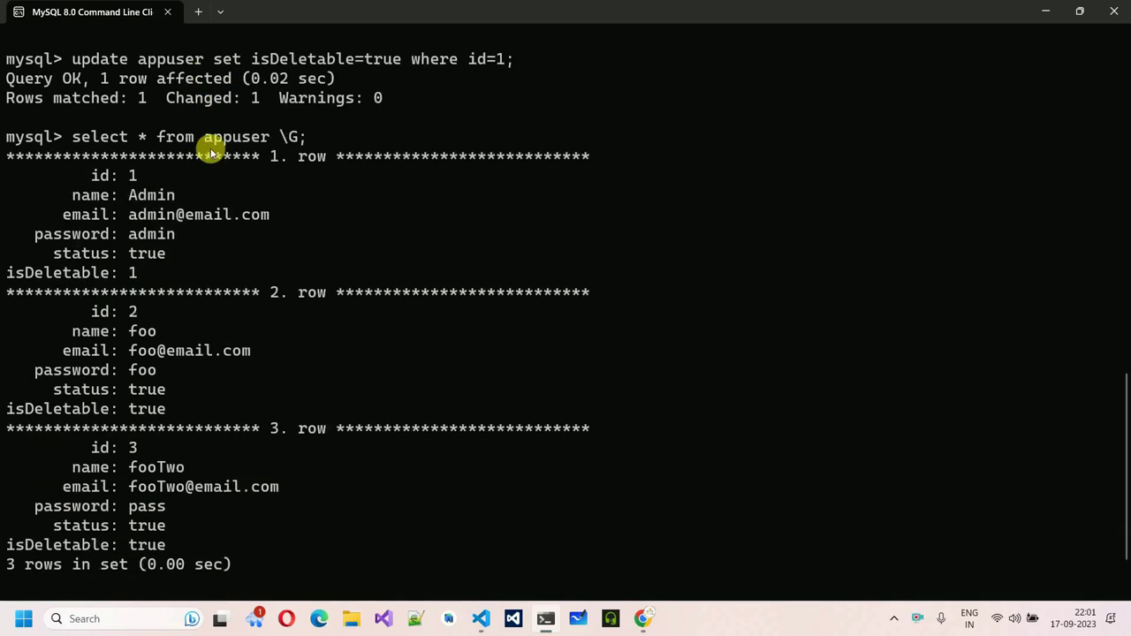
Run "update appuser set isDeletable='true' where id=1;" and query all appuser records again in vertical format
{"action": "key", "text": "Up"}
{"action": "key", "text": "Up"}
{"action": "key", "text": "Up"}
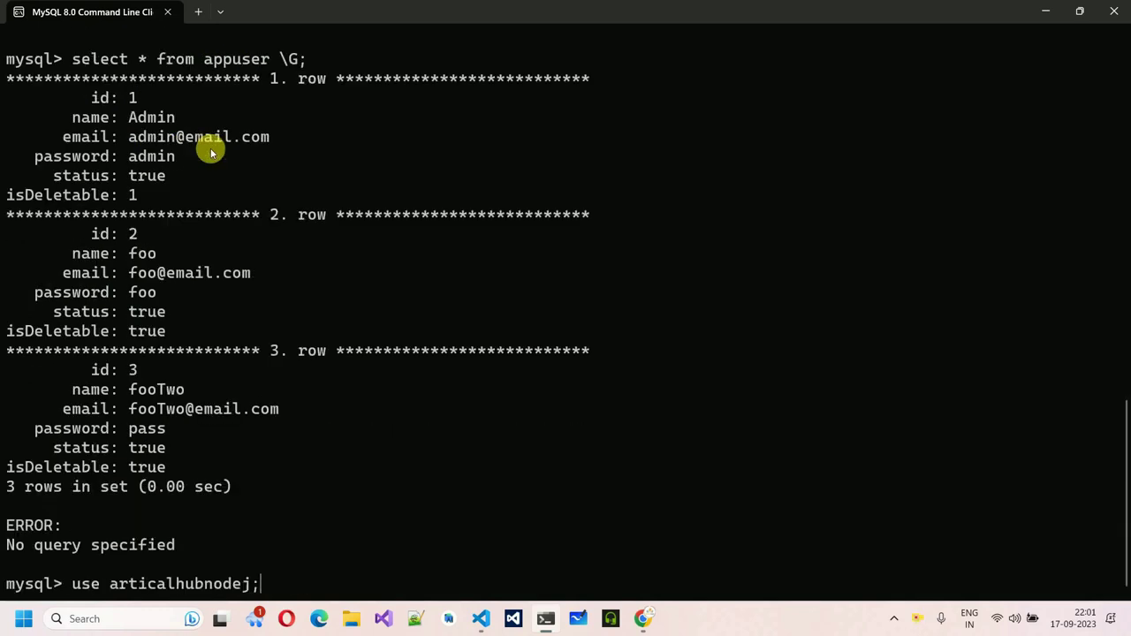
{"action": "key", "text": "Up"}
{"action": "key", "text": "Up"}
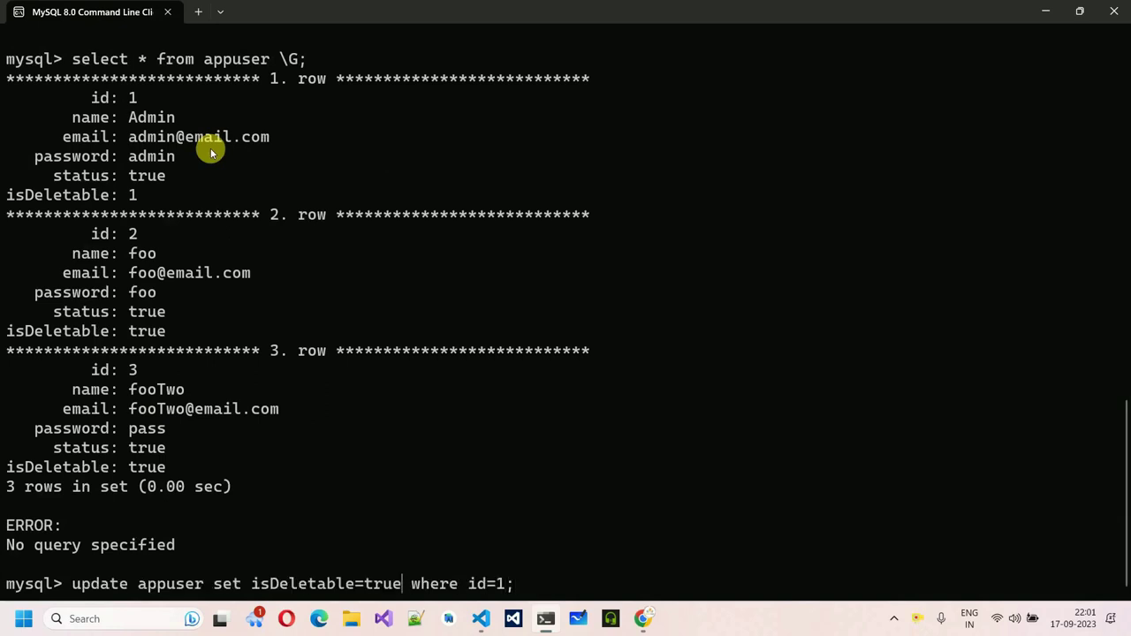
{"action": "type", "text": "'true"}
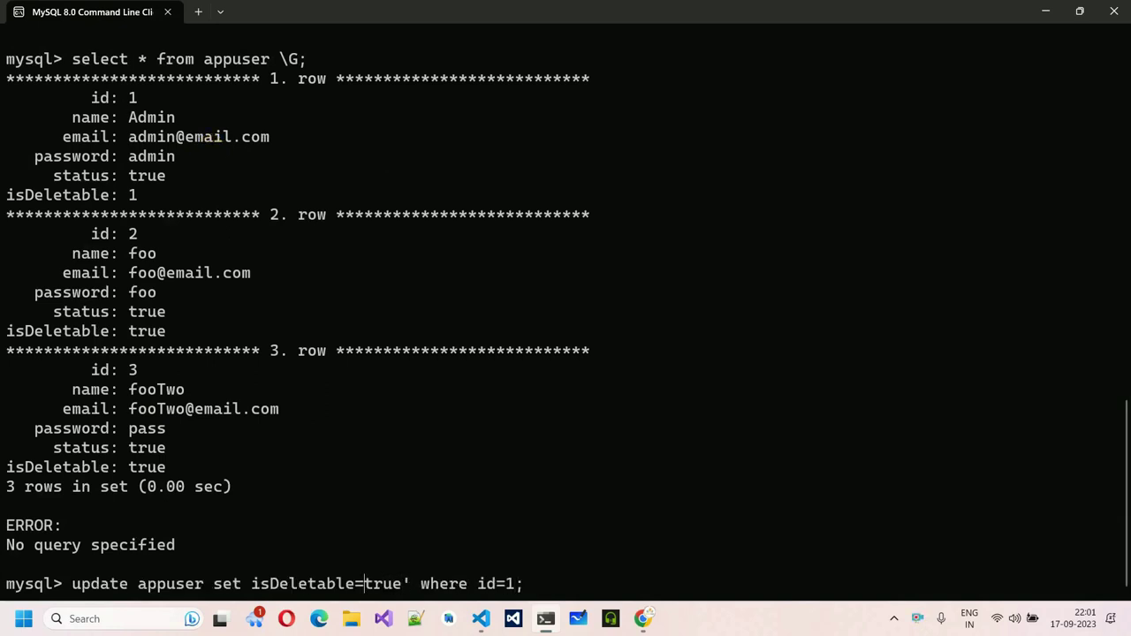
{"action": "type", "text": "'"}
{"action": "key", "text": "Return"}
{"action": "key", "text": "Up"}
{"action": "key", "text": "Up"}
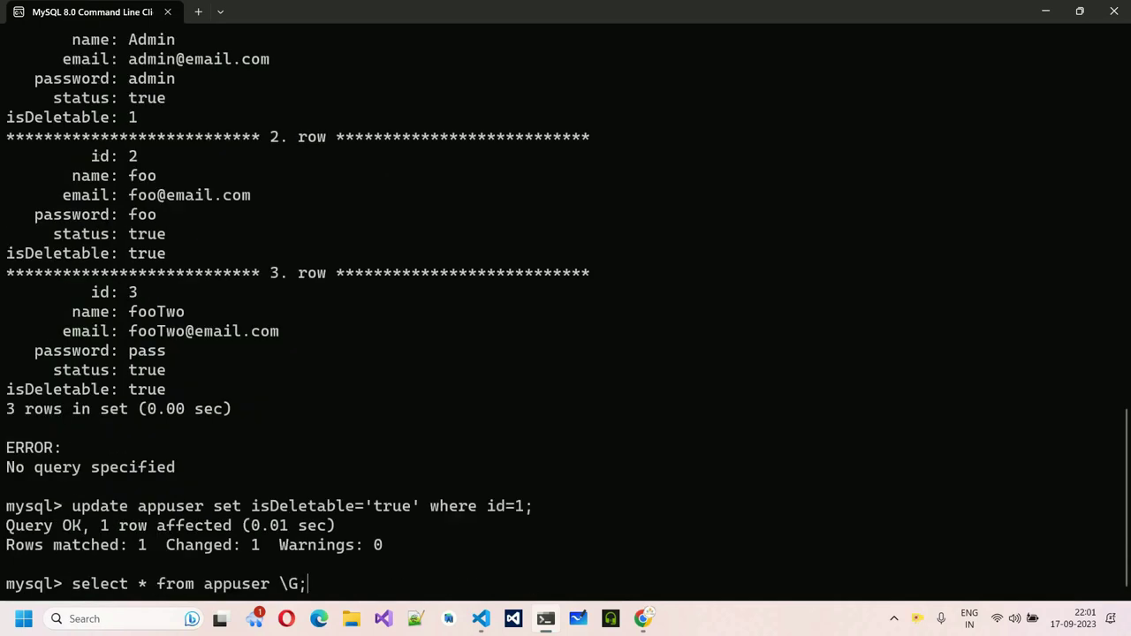
{"action": "key", "text": "Return"}
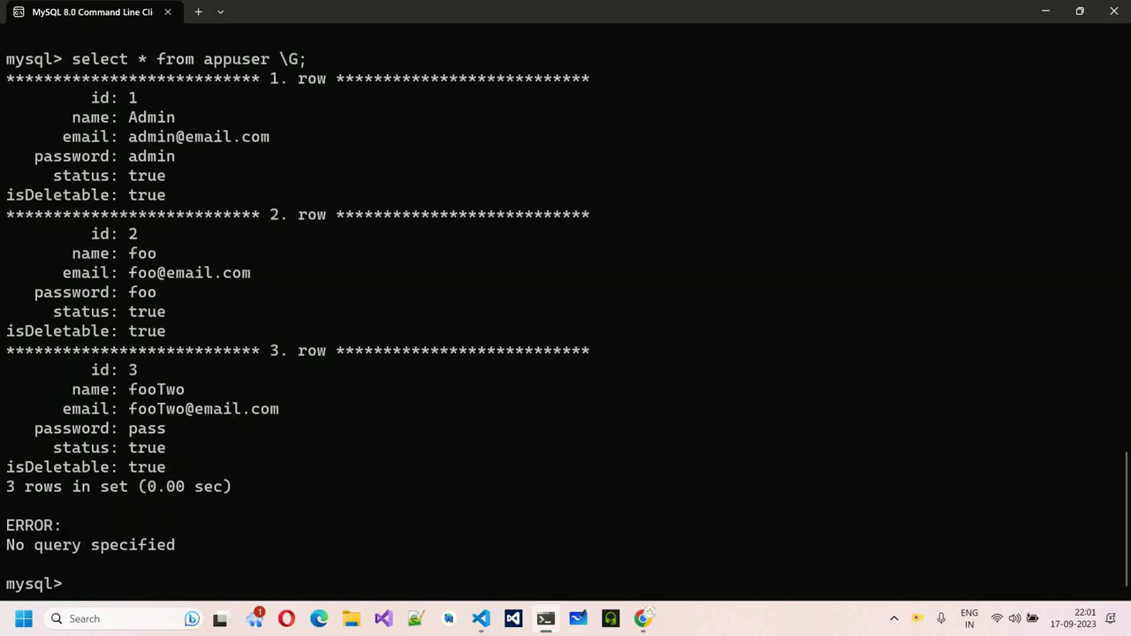
Reload the Manage User page in Chrome and examine the names and emails of the listed users
{"action": "left_click", "coordinate": [645, 618]}
{"action": "left_click", "coordinate": [64, 41]}
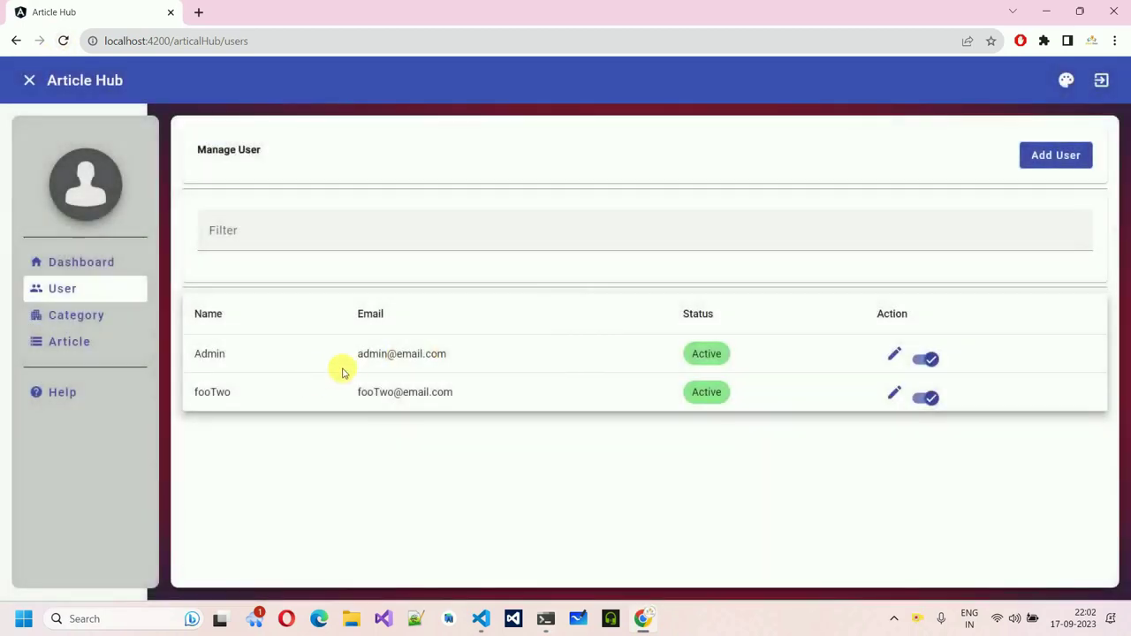
{"action": "left_click_drag", "start_coordinate": [359, 354], "coordinate": [471, 355]}
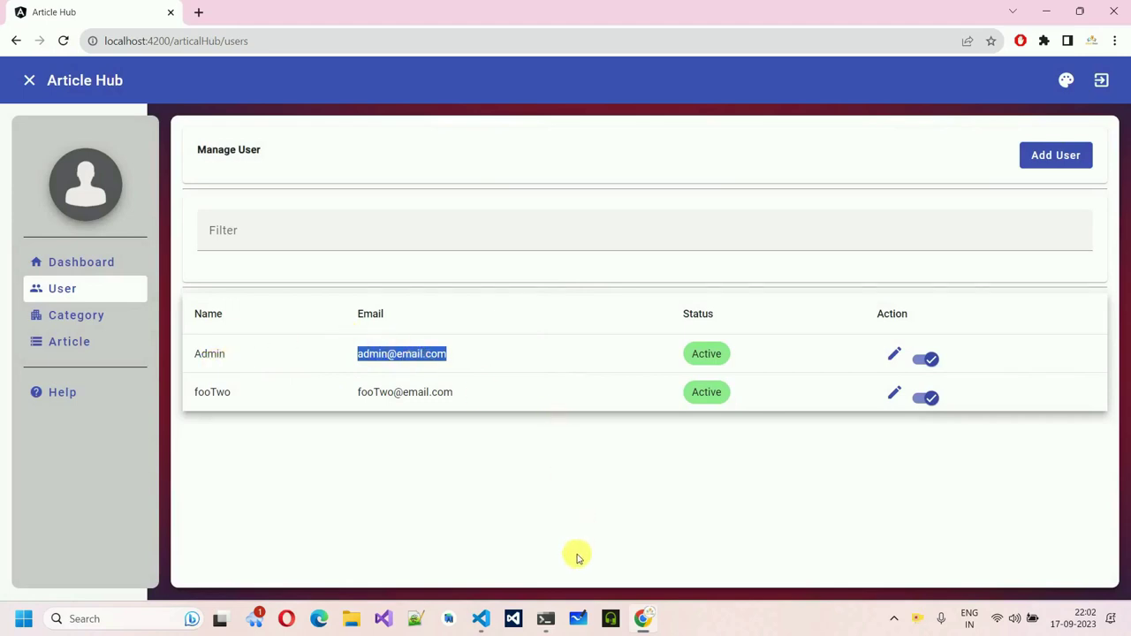
{"action": "left_click", "coordinate": [196, 353]}
{"action": "left_click_drag", "start_coordinate": [194, 351], "coordinate": [492, 412]}
{"action": "left_click", "coordinate": [499, 419]}
In the MySQL command line, run "update appuser set isDeletable='false' where id=1;" and reload the Manage User page in Chrome
{"action": "left_click", "coordinate": [547, 618]}
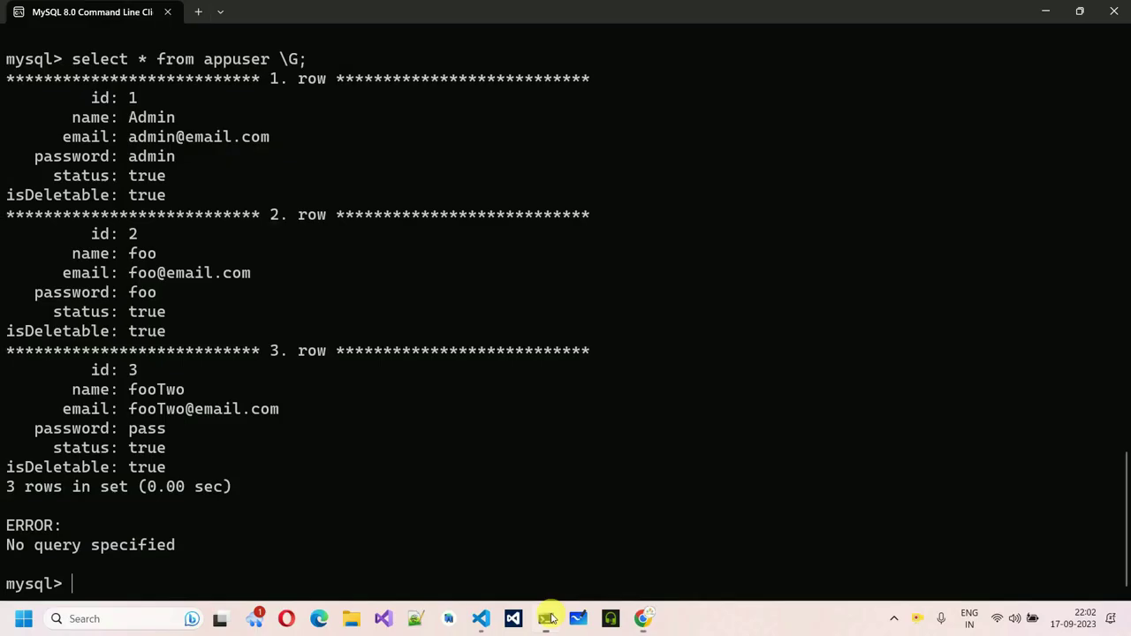
{"action": "key", "text": "Up"}
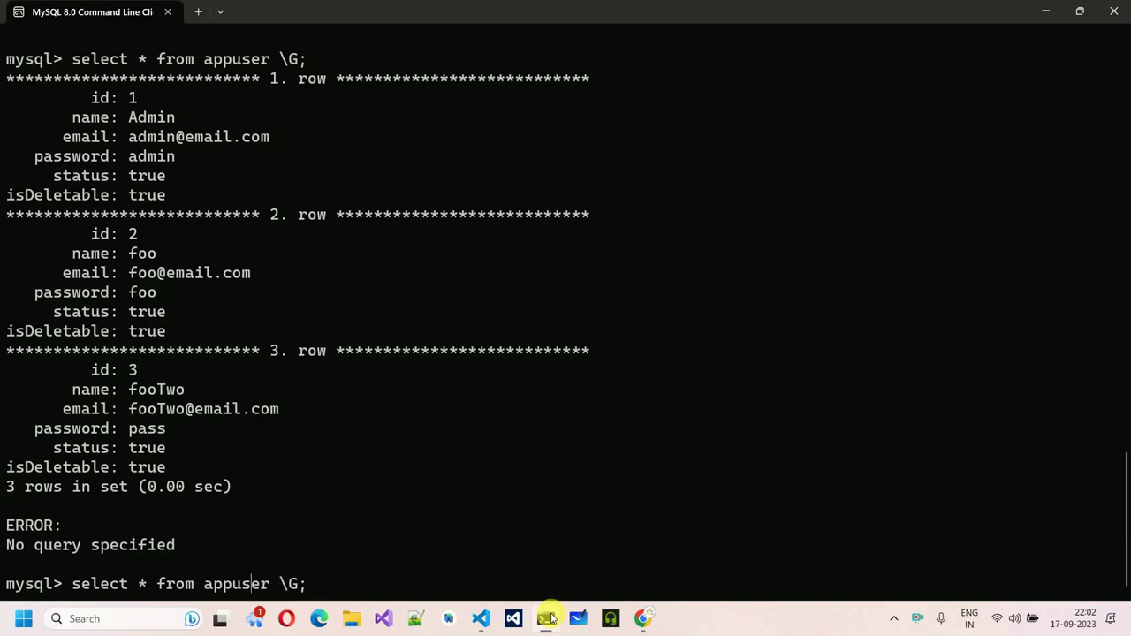
{"action": "key", "text": "Up"}
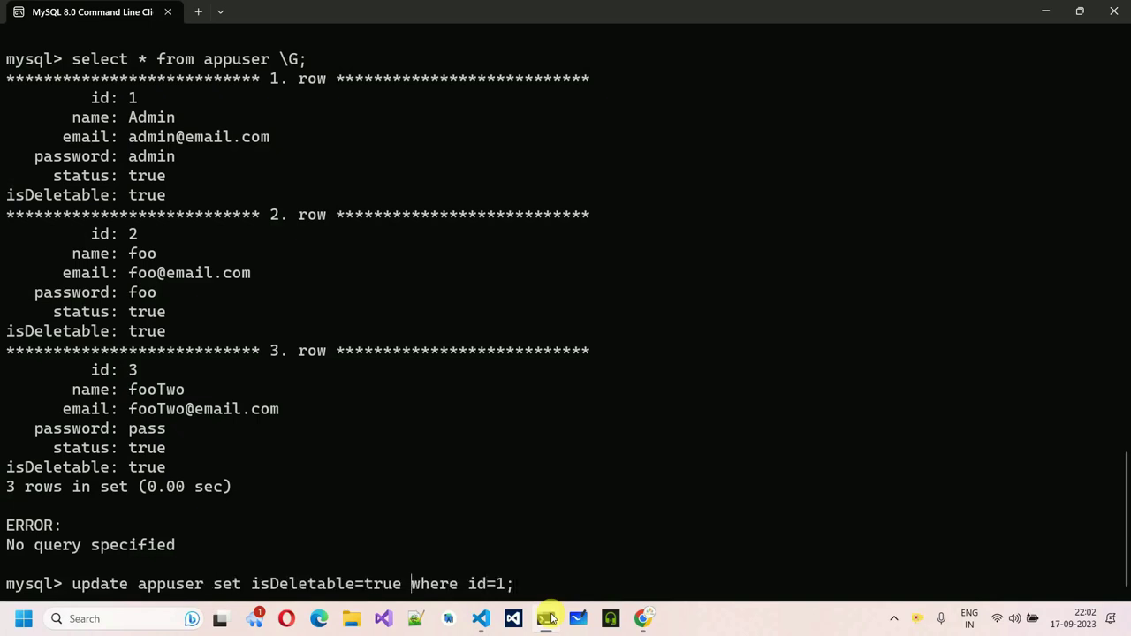
{"action": "key", "text": "BackSpace"}
{"action": "key", "text": "BackSpace"}
{"action": "key", "text": "BackSpace"}
{"action": "key", "text": "BackSpace"}
{"action": "type", "text": "''"}
{"action": "key", "text": "Left"}
{"action": "type", "text": "false"}
{"action": "key", "text": "Return"}
{"action": "key", "text": "alt+Tab"}
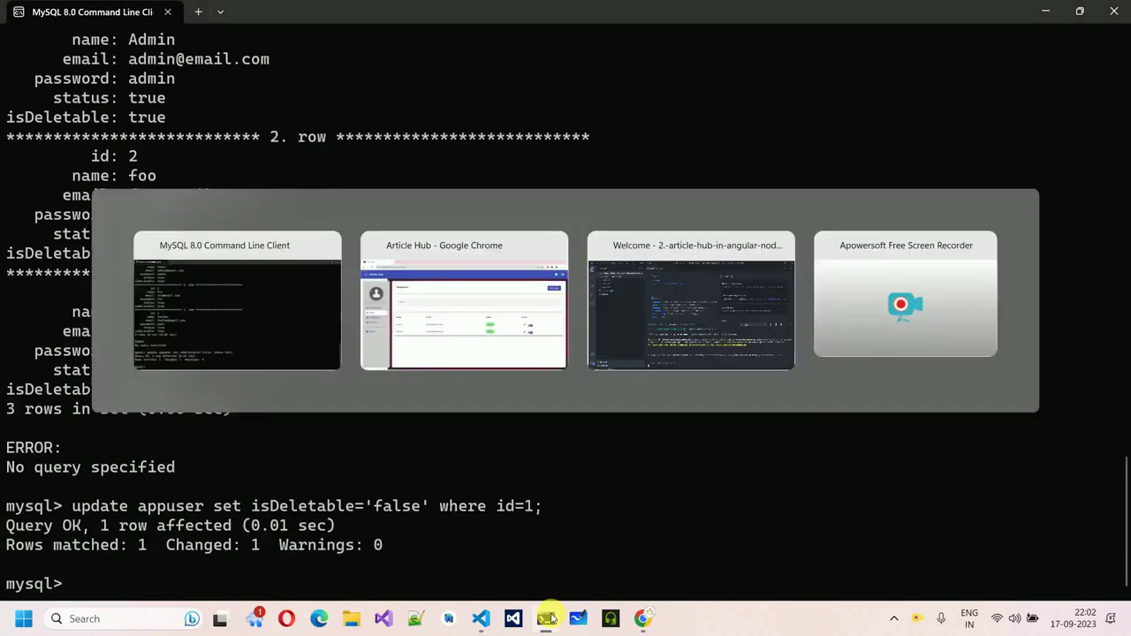
{"action": "left_click", "coordinate": [59, 40]}
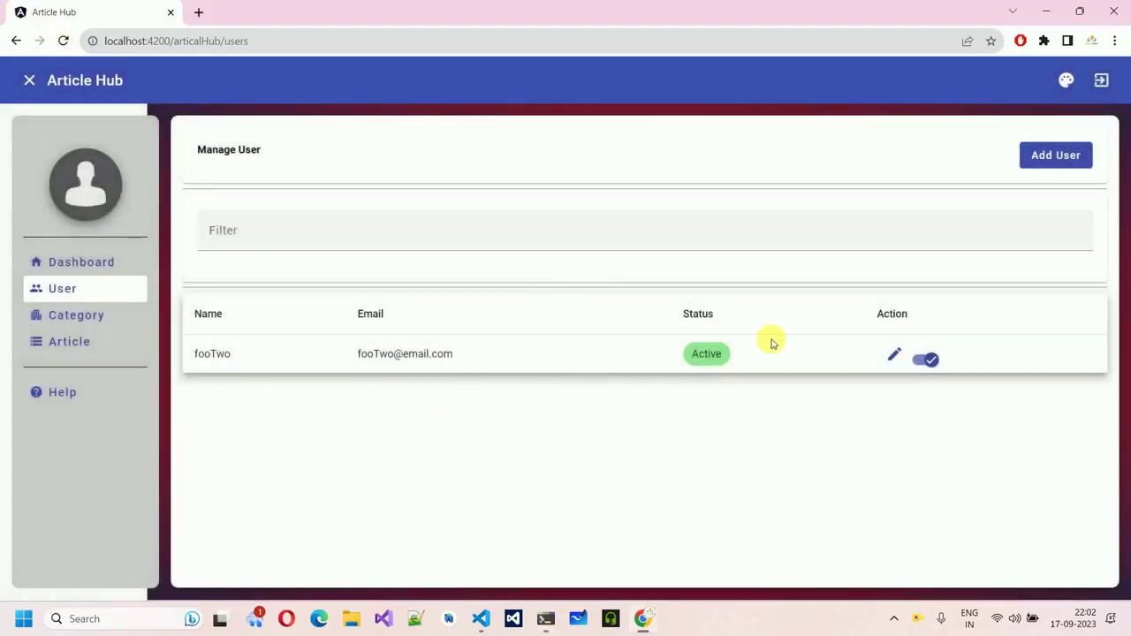
Filter the user list by "fooo" and clear the filter again
{"action": "left_click", "coordinate": [452, 234]}
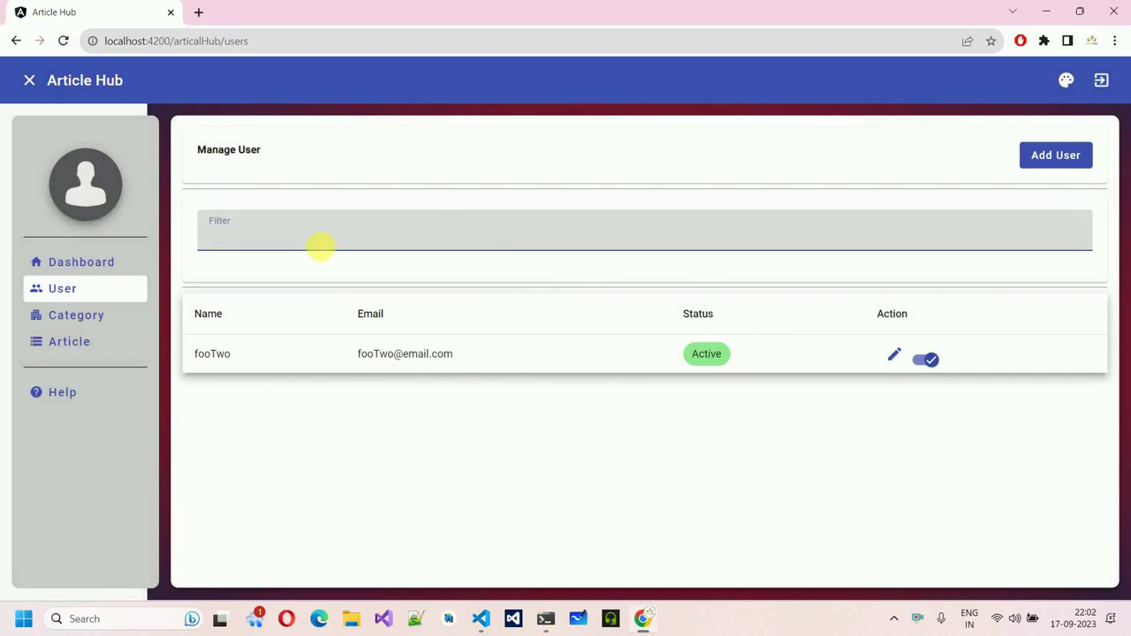
{"action": "type", "text": "fooo"}
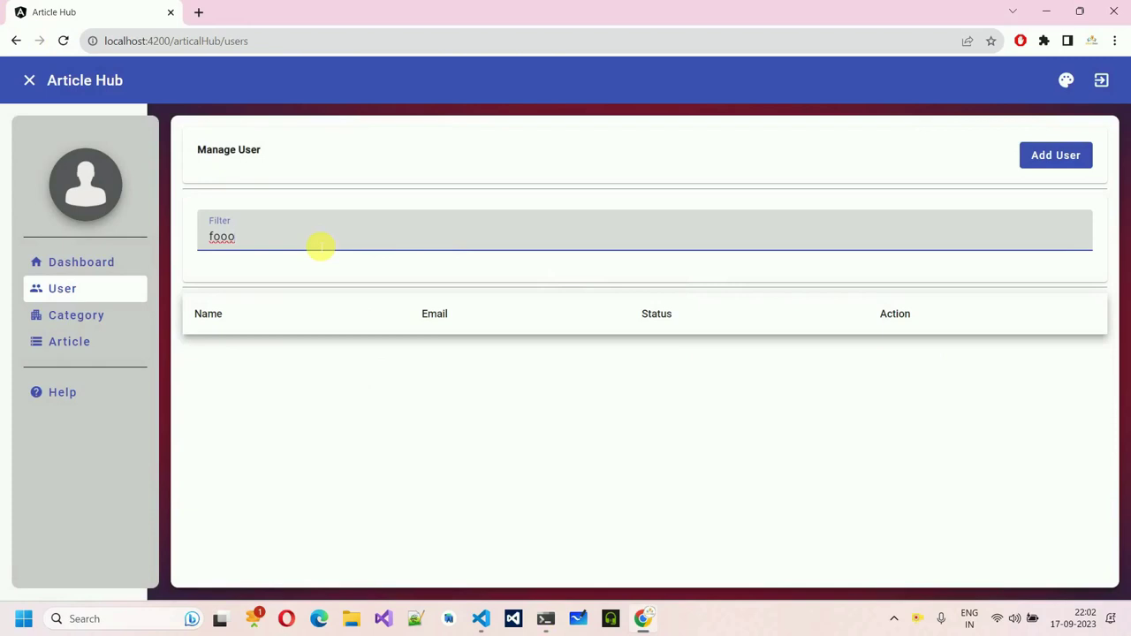
{"action": "key", "text": "BackSpace"}
{"action": "key", "text": "BackSpace"}
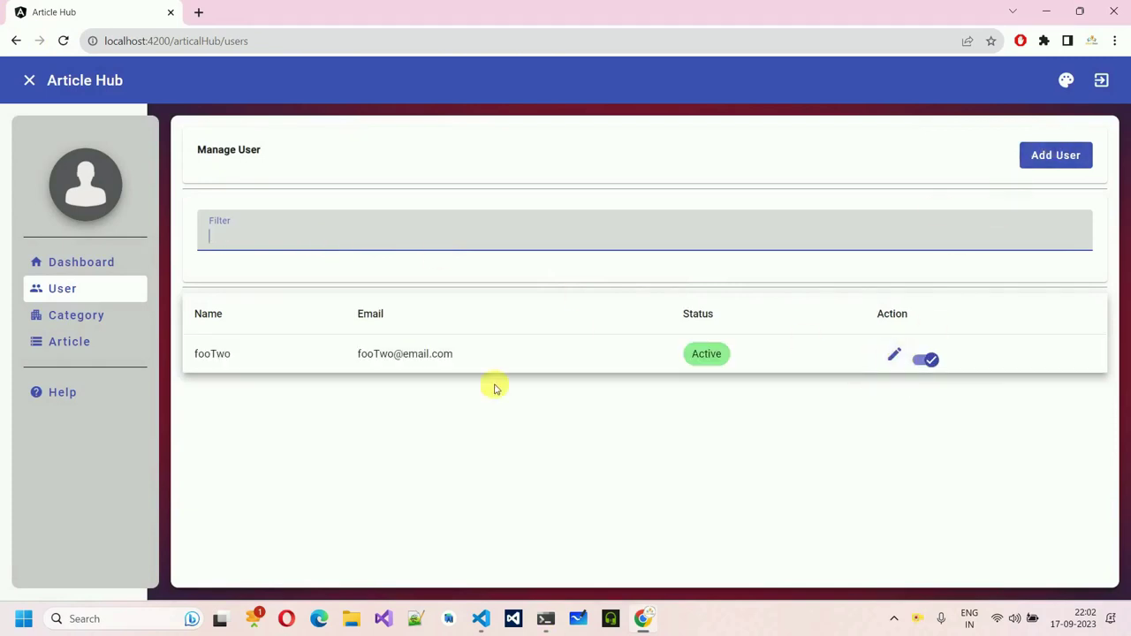
{"action": "left_click", "coordinate": [924, 417]}
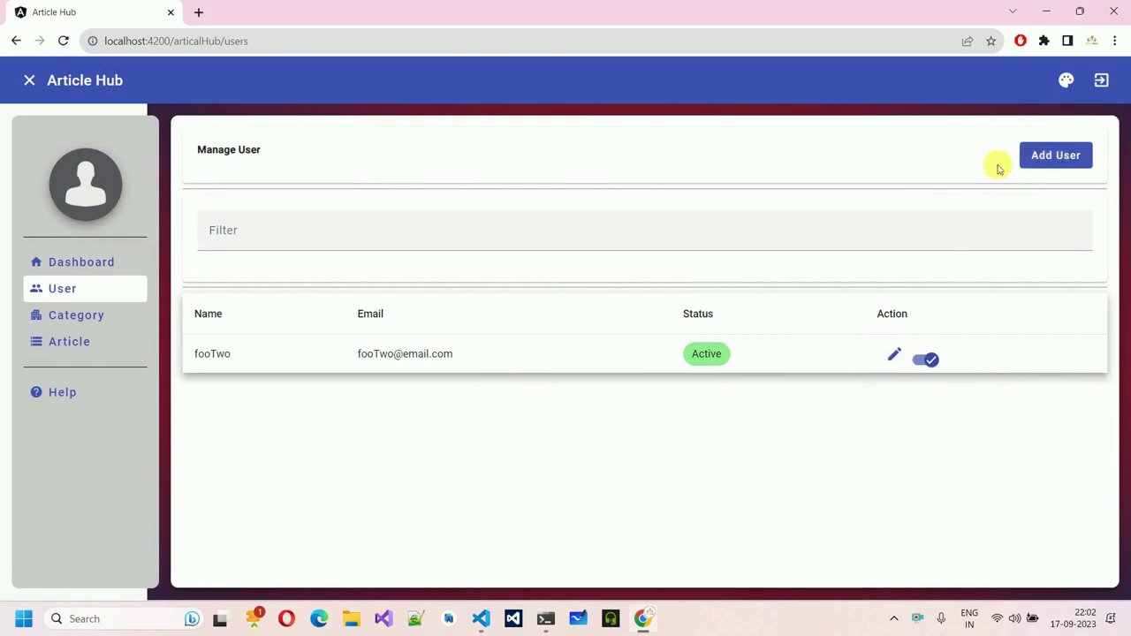
Add a new user named abc, filling in the user's email and the account password
{"action": "left_click", "coordinate": [1056, 155]}
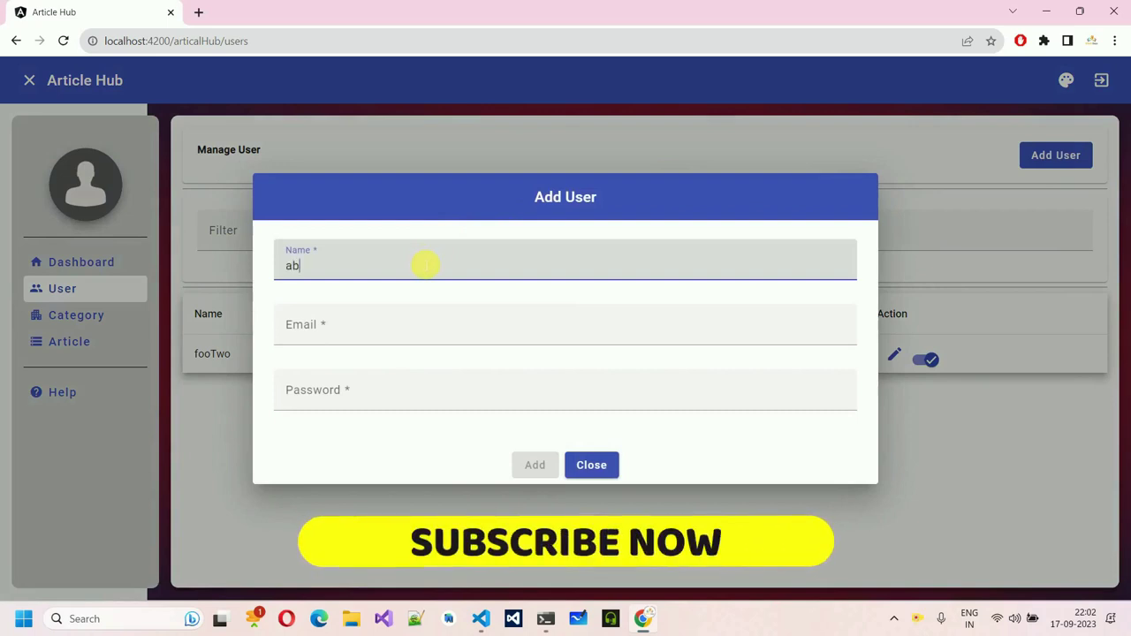
{"action": "key", "text": "Tab"}
{"action": "type", "text": "abc@emai"}
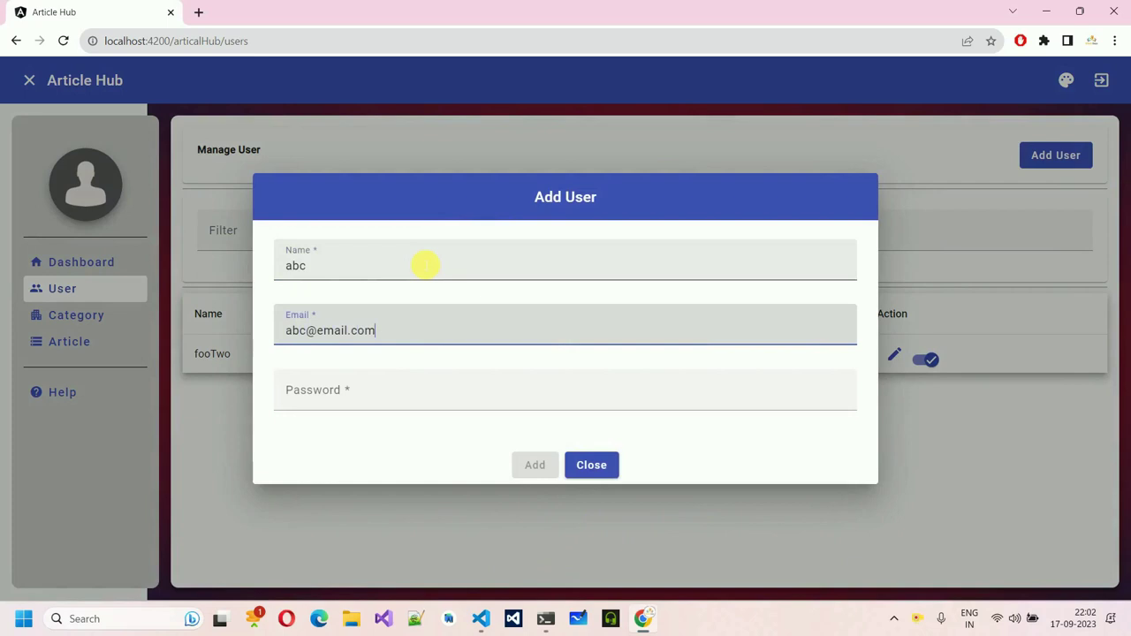
{"action": "key", "text": "Tab"}
{"action": "type", "text": "a"}
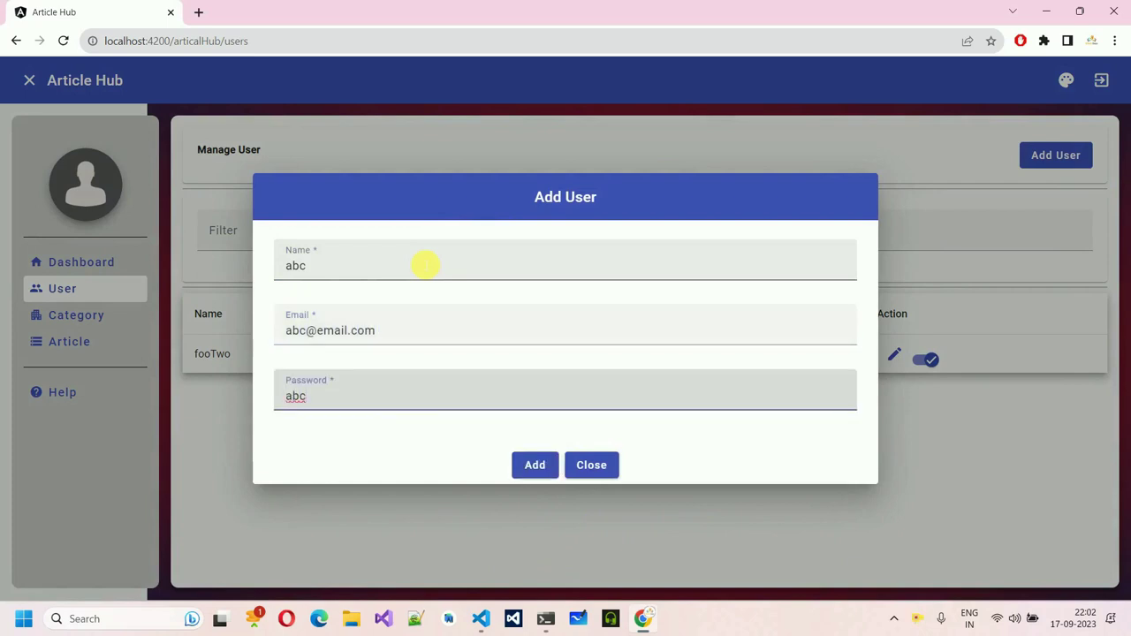
{"action": "left_click", "coordinate": [543, 468]}
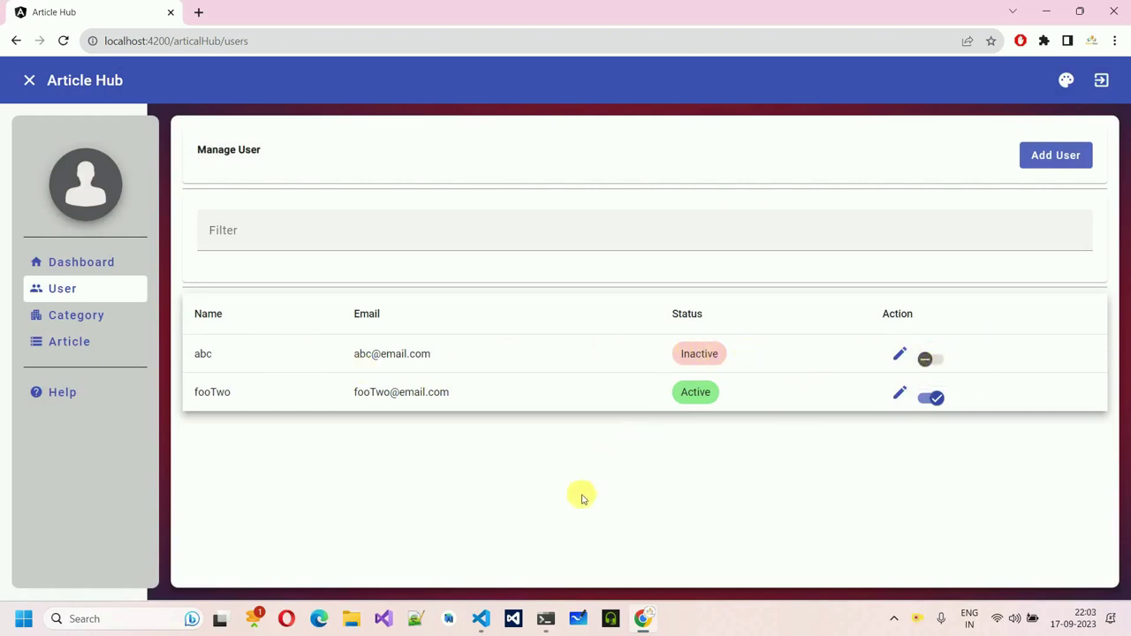
Switch to the MySQL command line and query all appuser records with "select * from appuser \G;"
{"action": "left_click", "coordinate": [547, 617]}
{"action": "key", "text": "Up"}
{"action": "key", "text": "Up"}
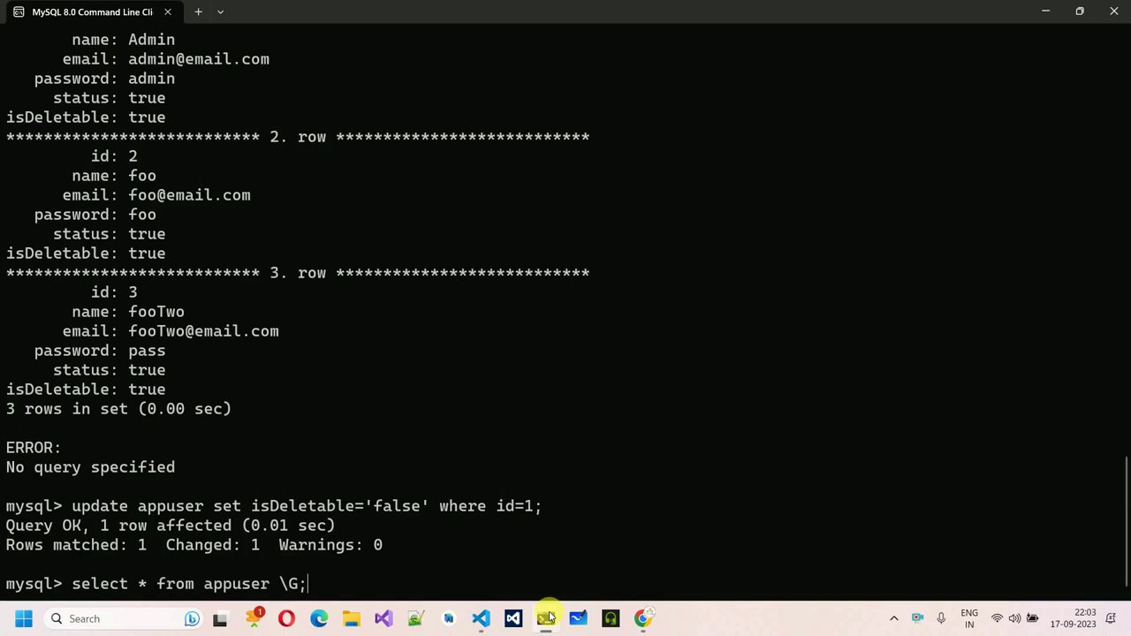
{"action": "key", "text": "Return"}
Examine the newest record's name, email, status and isDeletable fields, and compare them with the abc row on Chrome's Manage User page
{"action": "left_click_drag", "start_coordinate": [129, 389], "coordinate": [262, 406]}
{"action": "left_click_drag", "start_coordinate": [64, 429], "coordinate": [184, 428]}
{"action": "left_click", "coordinate": [245, 440]}
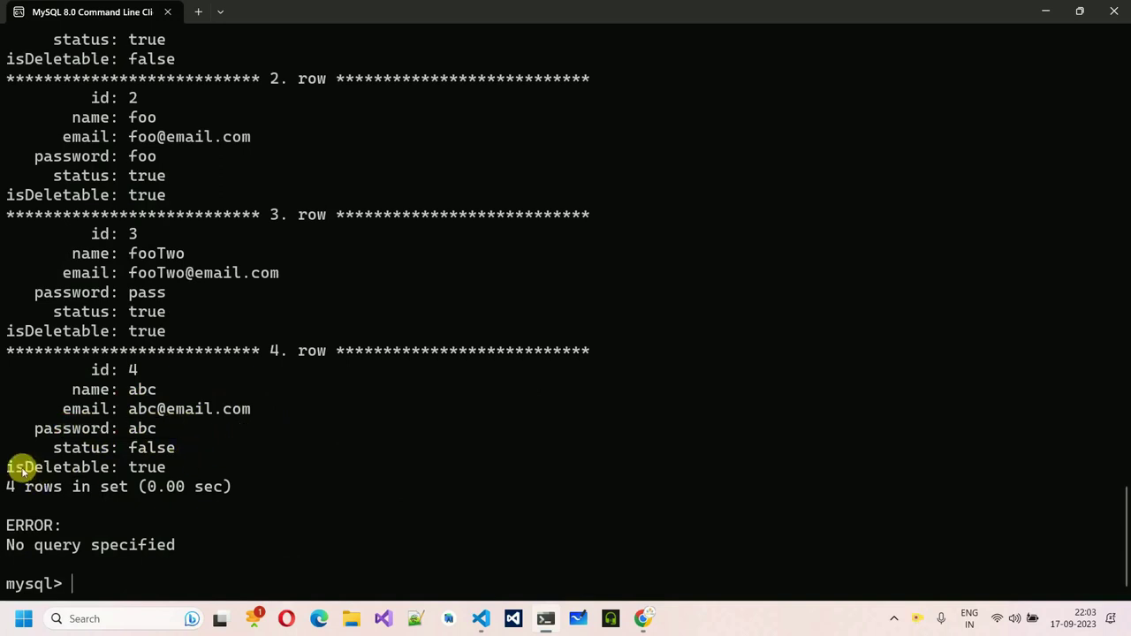
{"action": "left_click_drag", "start_coordinate": [10, 470], "coordinate": [169, 469]}
{"action": "left_click", "coordinate": [163, 471]}
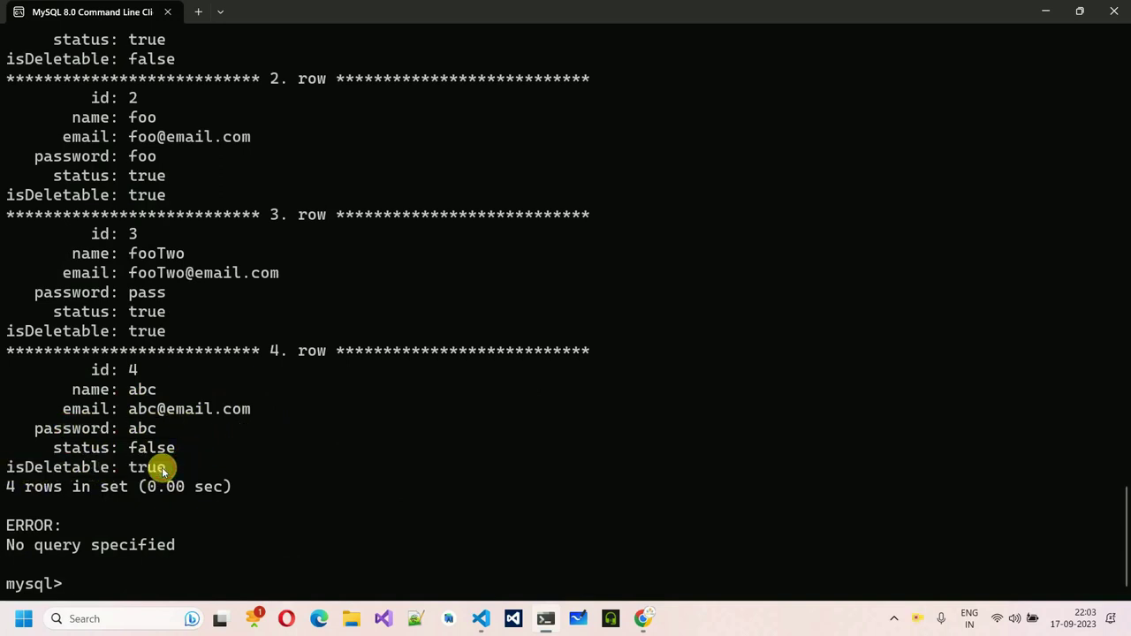
{"action": "left_click", "coordinate": [1047, 16]}
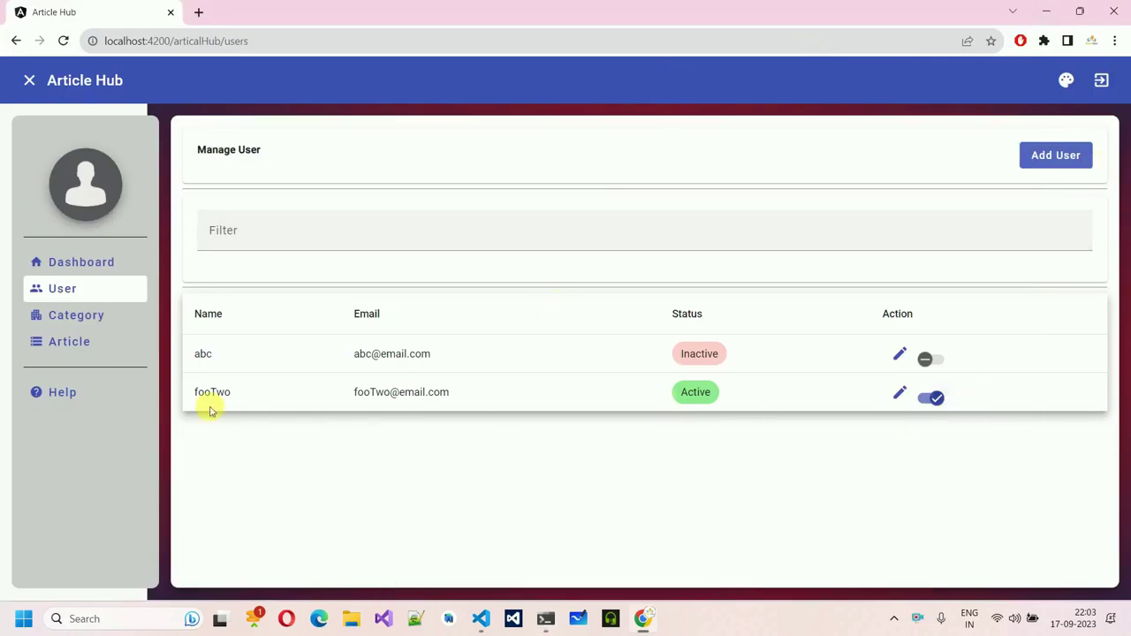
{"action": "double_click", "coordinate": [203, 354]}
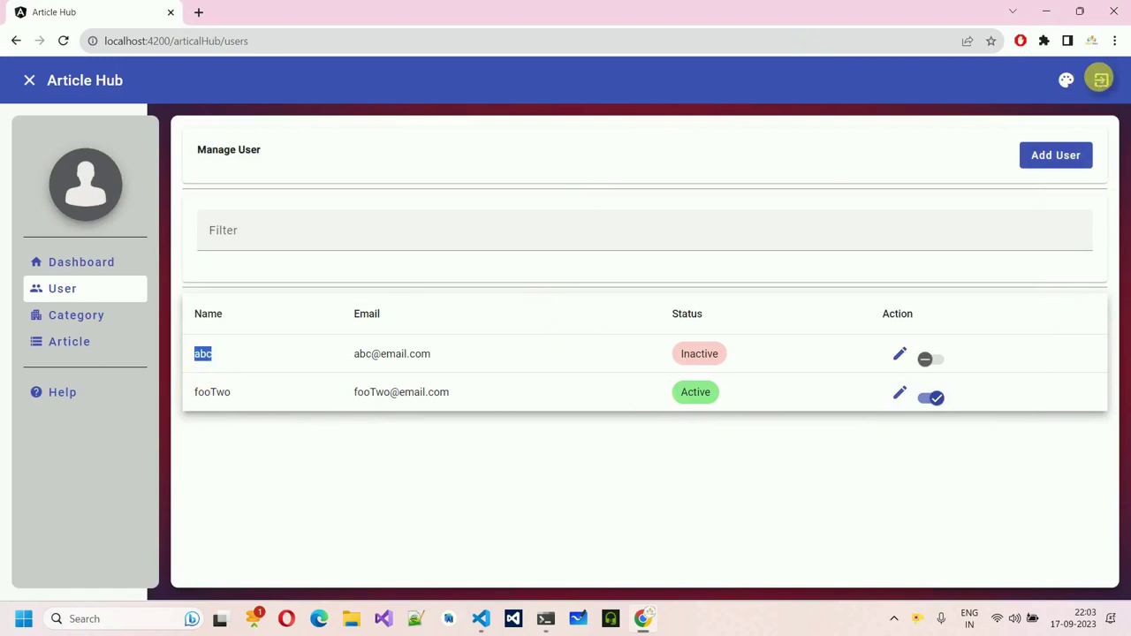
Log out of Article Hub, confirm the logout and open the login page
{"action": "left_click", "coordinate": [1101, 82]}
{"action": "left_click", "coordinate": [589, 352]}
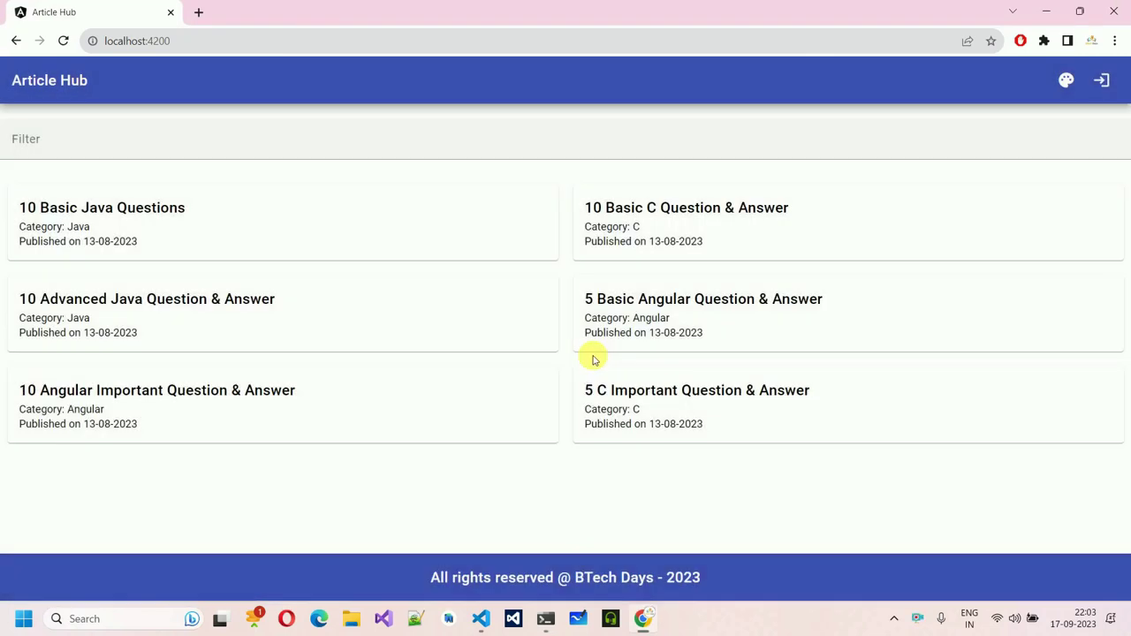
{"action": "left_click", "coordinate": [1101, 81]}
Try to log in as the new abc user with the user's email and the account password
{"action": "left_click", "coordinate": [540, 298]}
{"action": "type", "text": "abc@ema"}
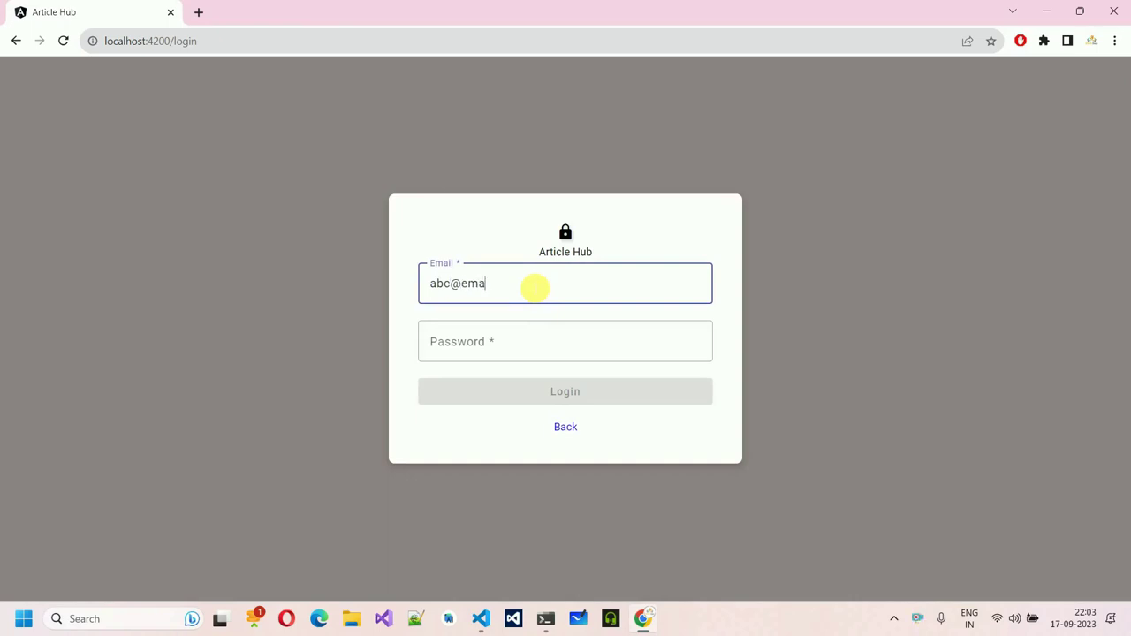
{"action": "type", "text": "il.com"}
{"action": "key", "text": "Tab"}
{"action": "type", "text": "12"}
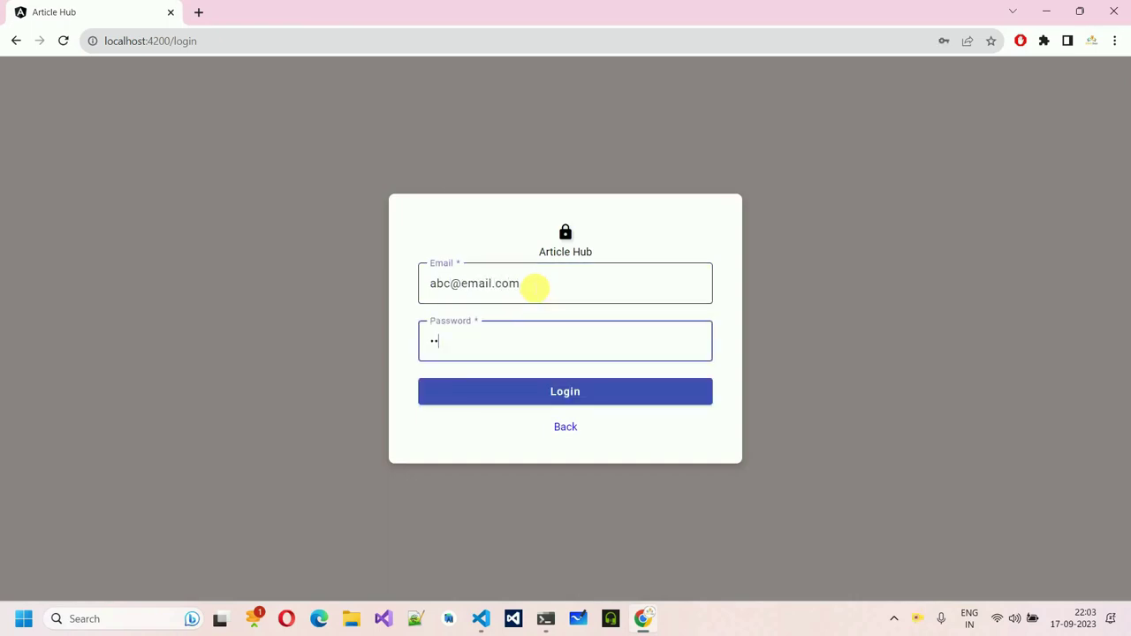
{"action": "left_click", "coordinate": [584, 389]}
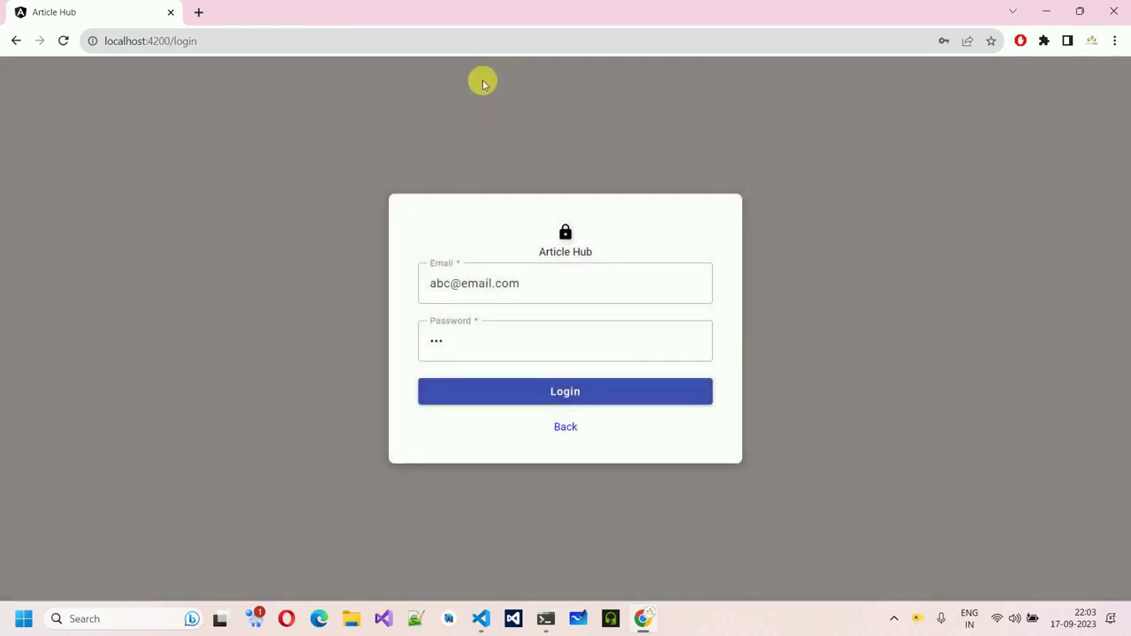
{"action": "left_click", "coordinate": [575, 387]}
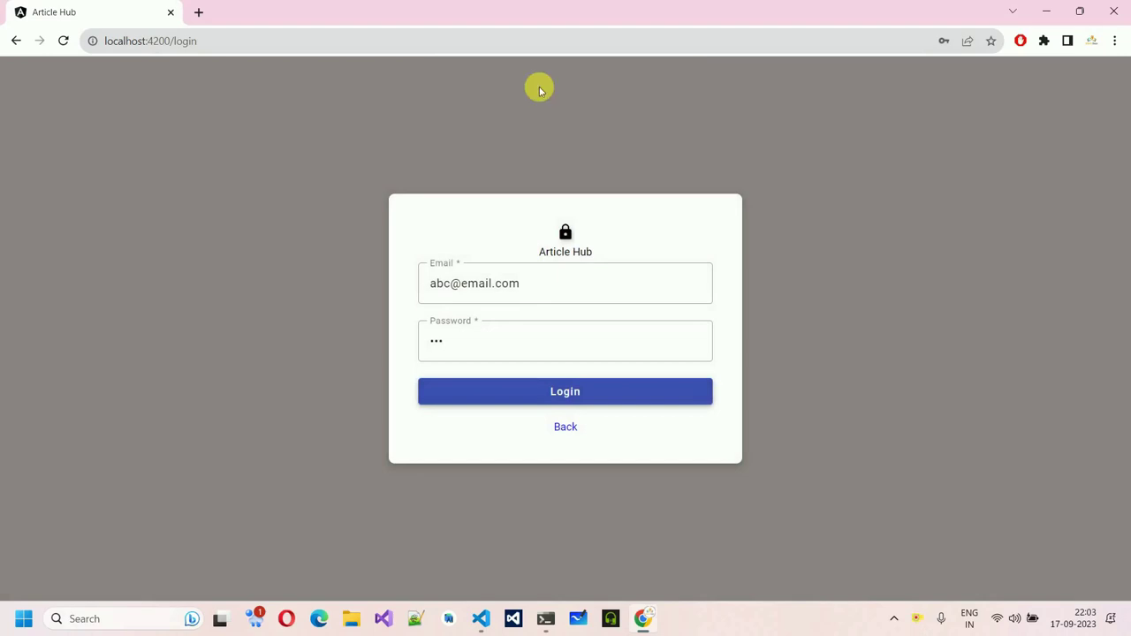
Log in as the foo user with the user's email and the account password, and open the Manage User page
{"action": "left_click", "coordinate": [521, 290]}
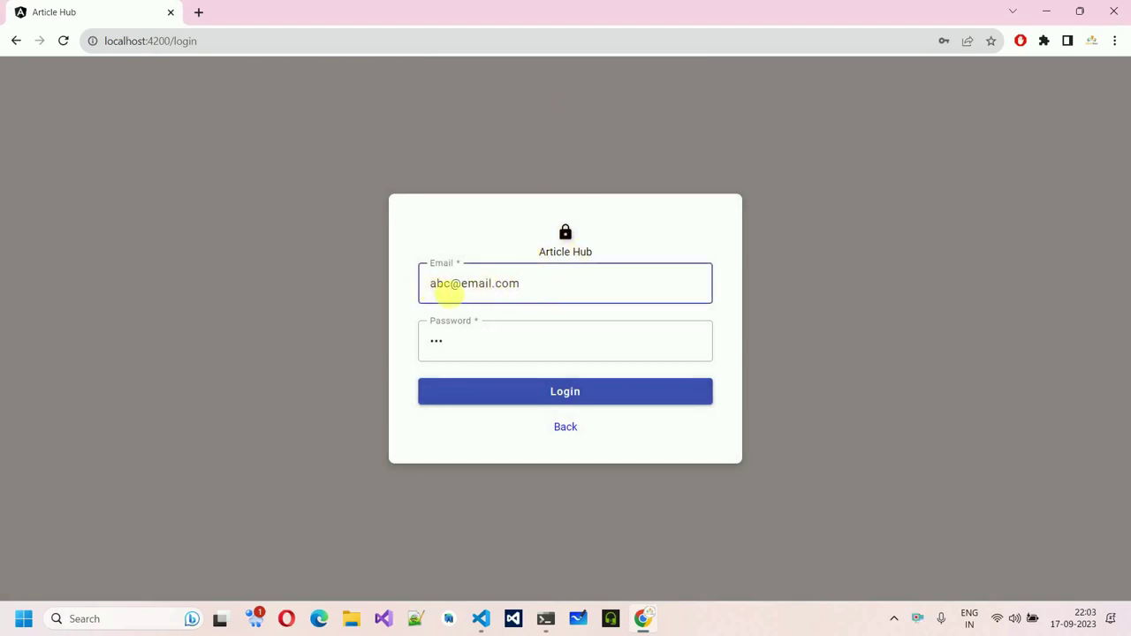
{"action": "left_click_drag", "start_coordinate": [452, 283], "coordinate": [425, 284]}
{"action": "type", "text": "foo"}
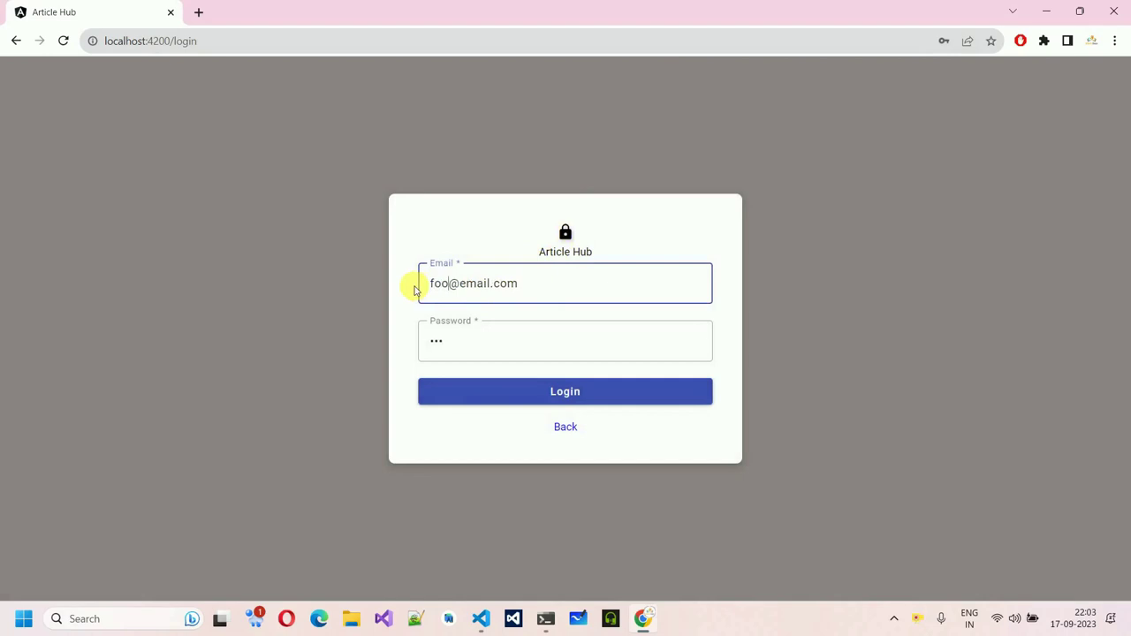
{"action": "left_click_drag", "start_coordinate": [496, 352], "coordinate": [360, 333]}
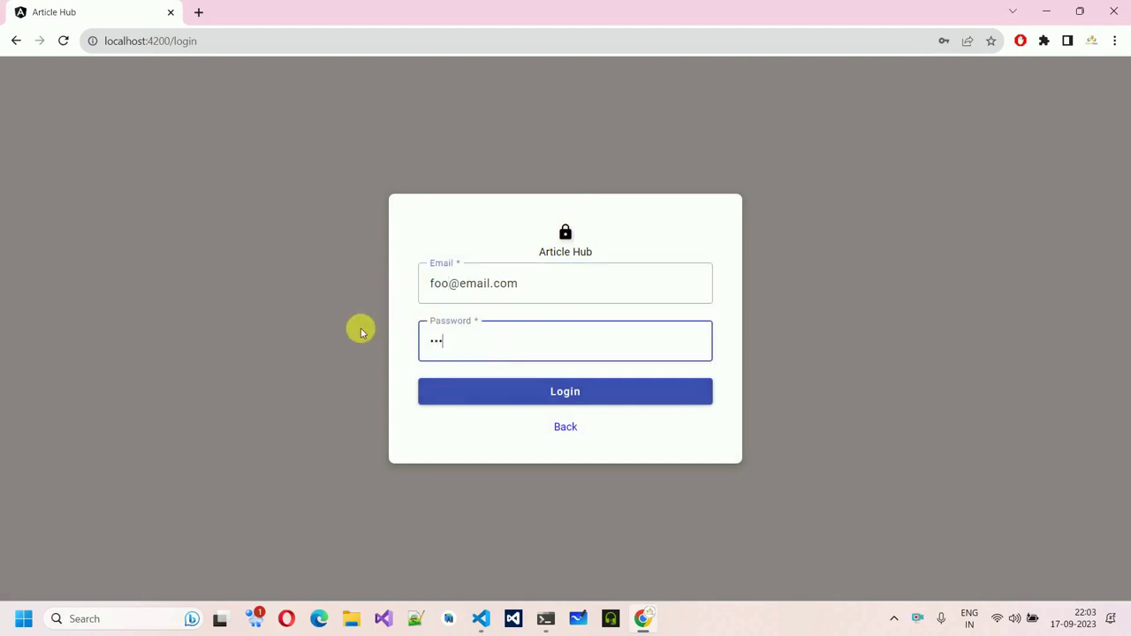
{"action": "left_click", "coordinate": [510, 390]}
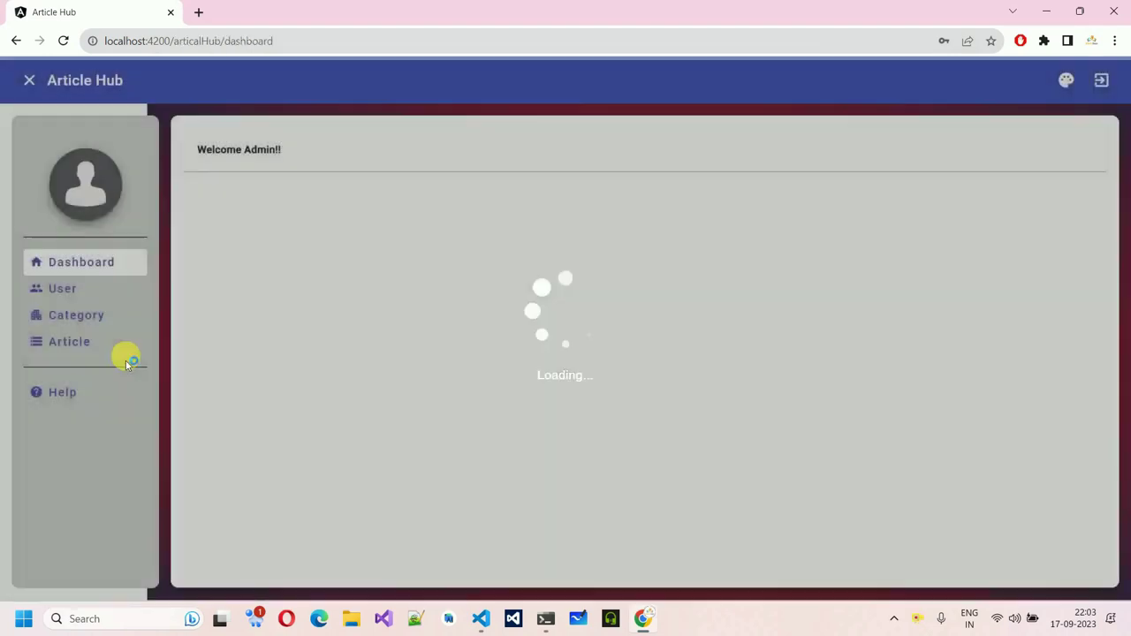
{"action": "left_click", "coordinate": [88, 292]}
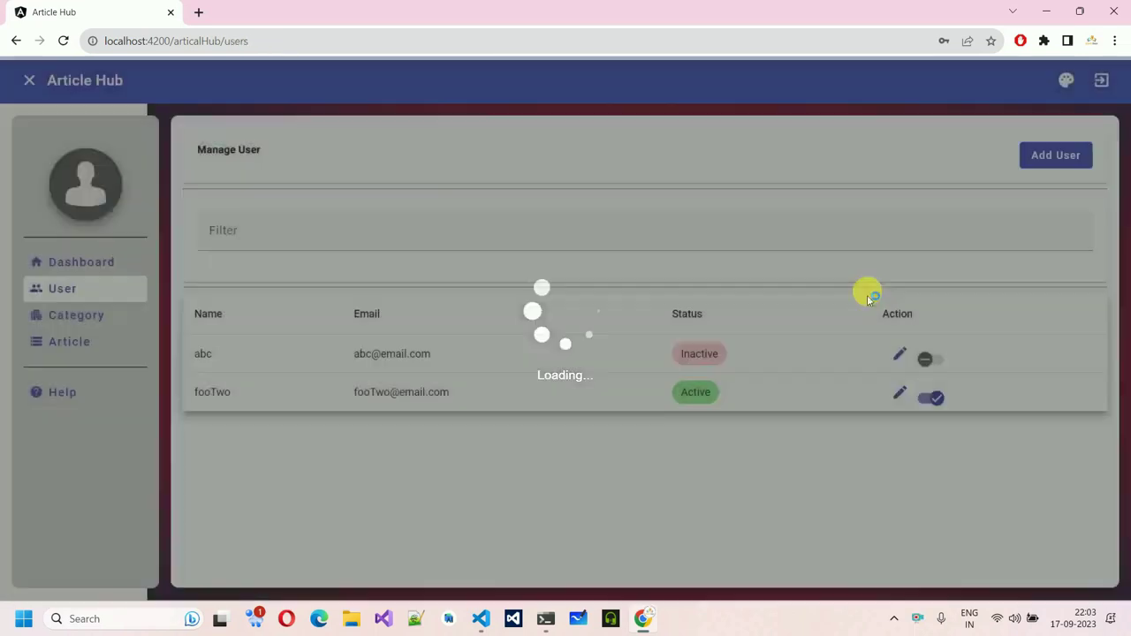
Activate the abc user and log out of Article Hub, confirming the logout
{"action": "left_click", "coordinate": [927, 358]}
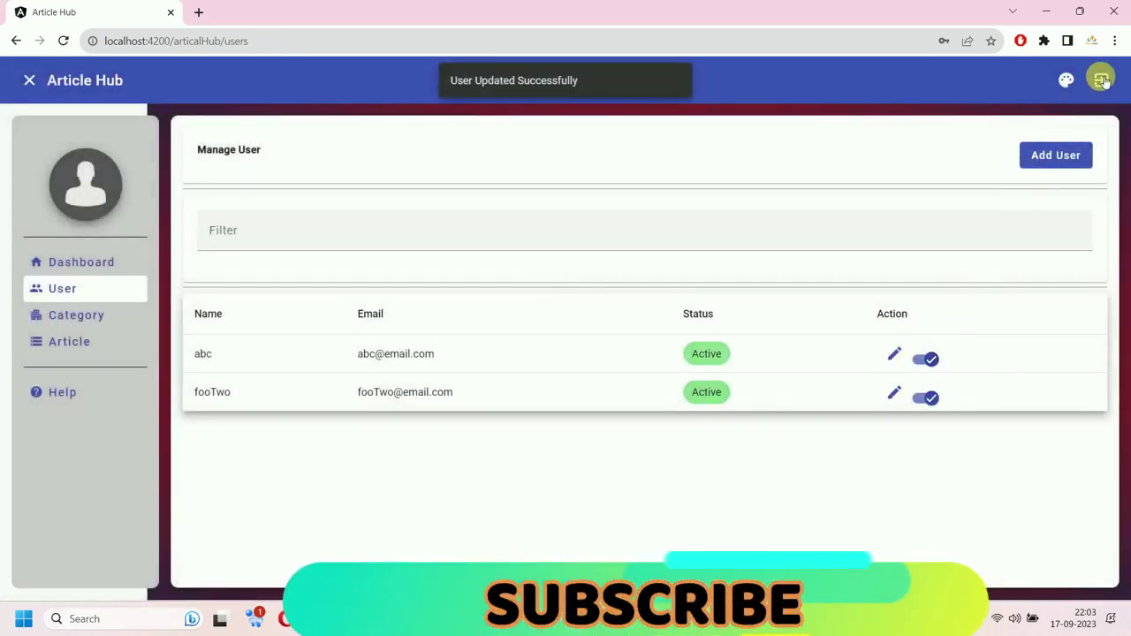
{"action": "left_click", "coordinate": [1102, 82]}
{"action": "left_click", "coordinate": [592, 350]}
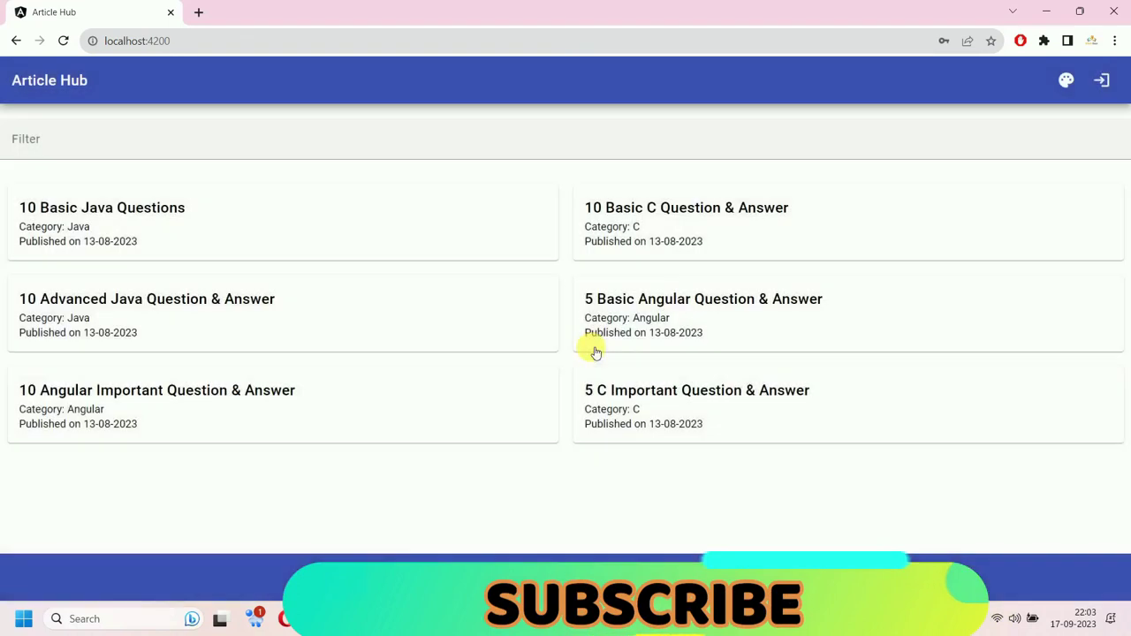
Log in as the abc user with the user's email and the account password
{"action": "left_click", "coordinate": [1099, 81]}
{"action": "left_click", "coordinate": [598, 282]}
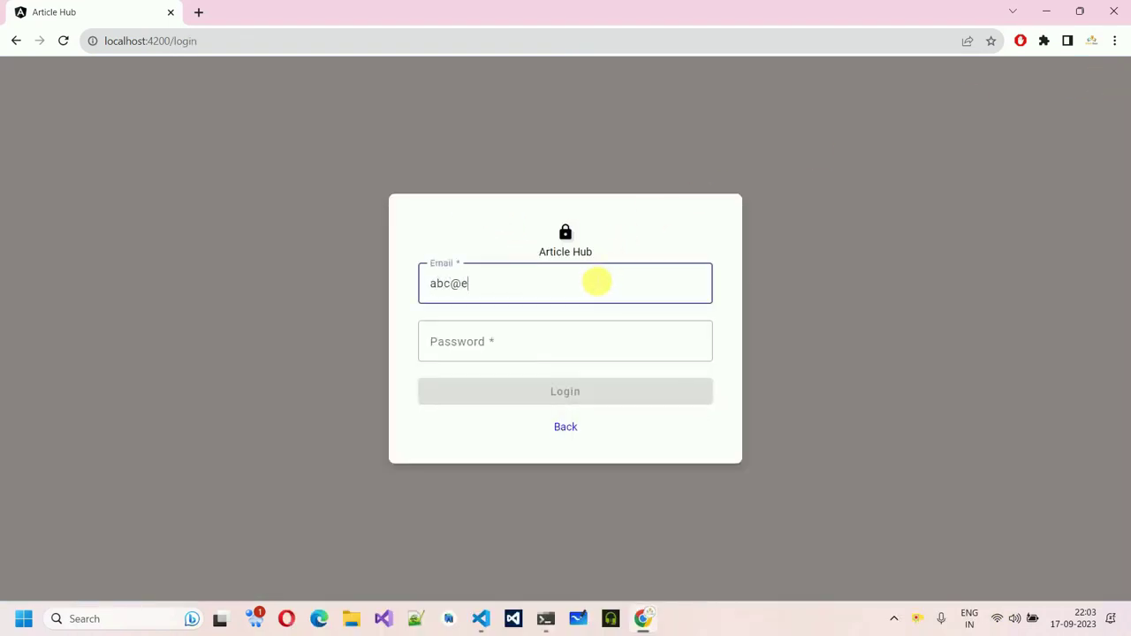
{"action": "type", "text": "abc@email.com"}
{"action": "key", "text": "Tab"}
{"action": "type", "text": "123"}
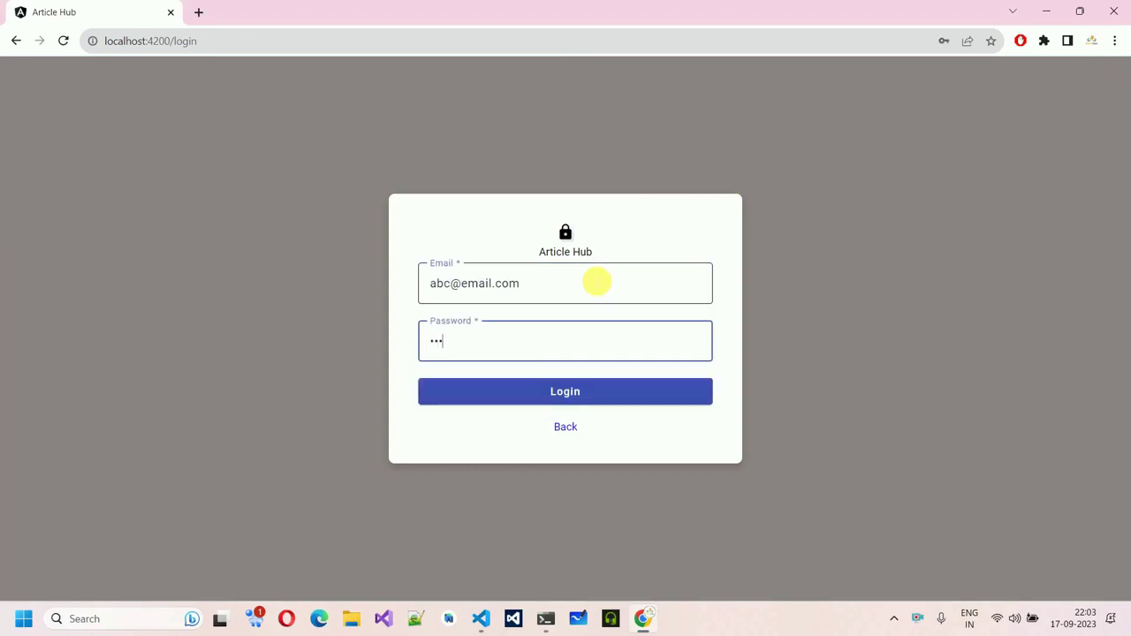
{"action": "left_click", "coordinate": [595, 392]}
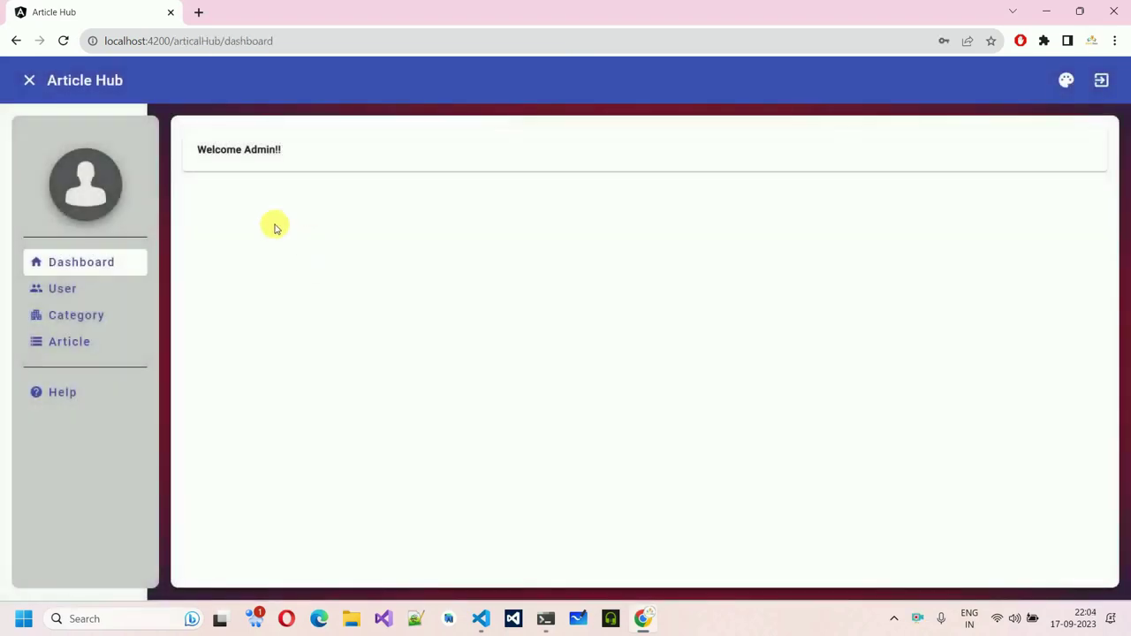
Open the Manage User page and examine the names and emails in the foo and fooTwo rows
{"action": "left_click", "coordinate": [61, 288]}
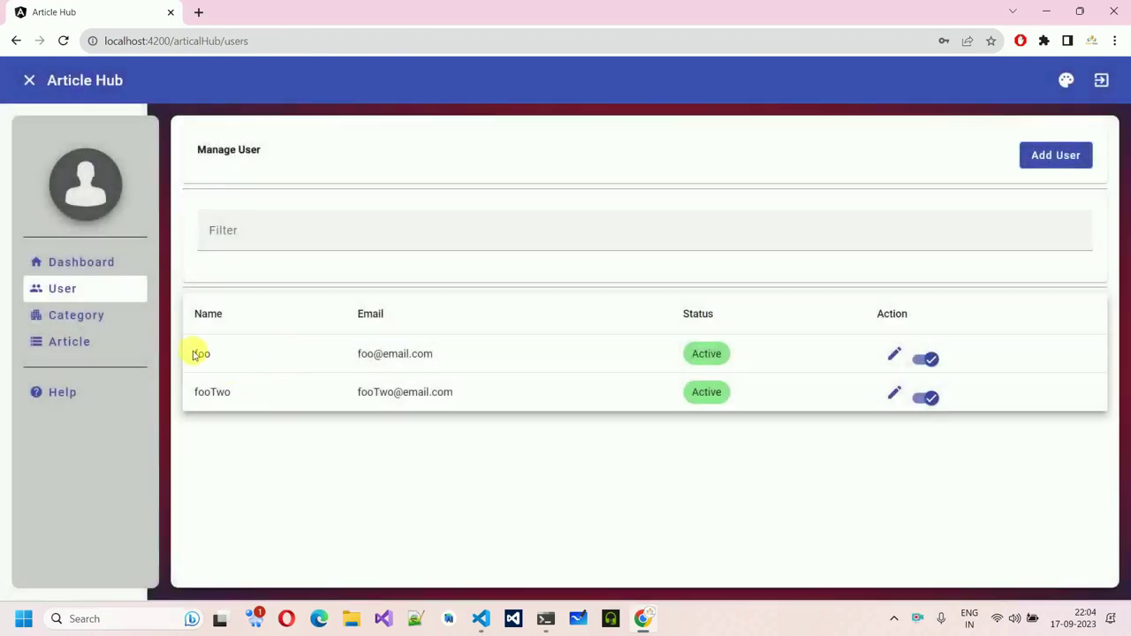
{"action": "left_click_drag", "start_coordinate": [192, 353], "coordinate": [437, 352]}
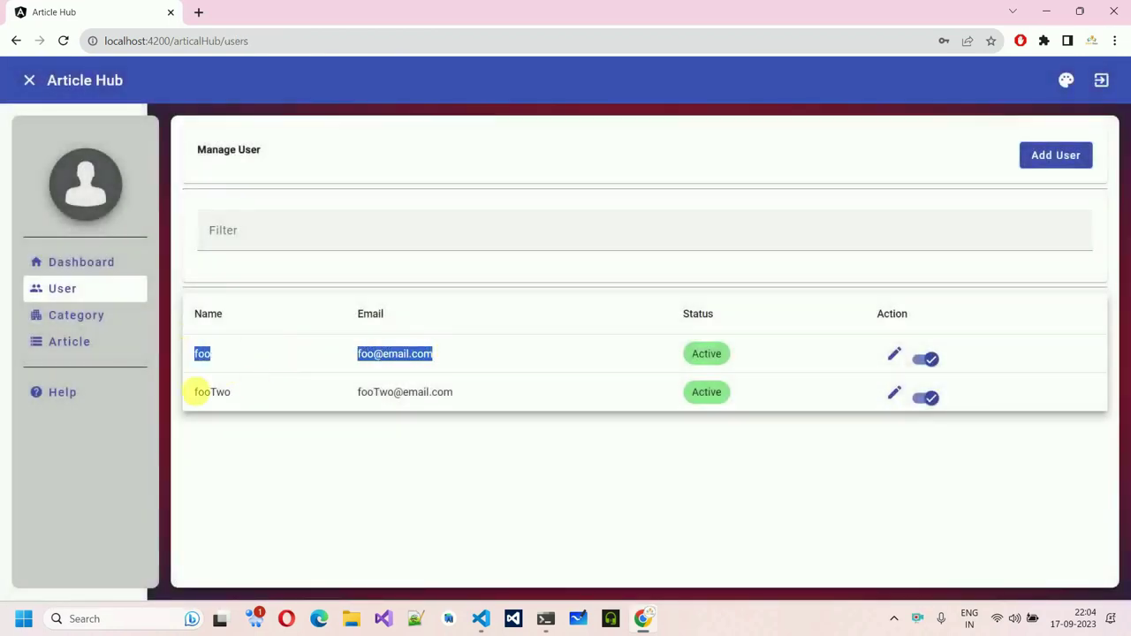
{"action": "left_click_drag", "start_coordinate": [185, 396], "coordinate": [469, 392]}
{"action": "left_click", "coordinate": [521, 492]}
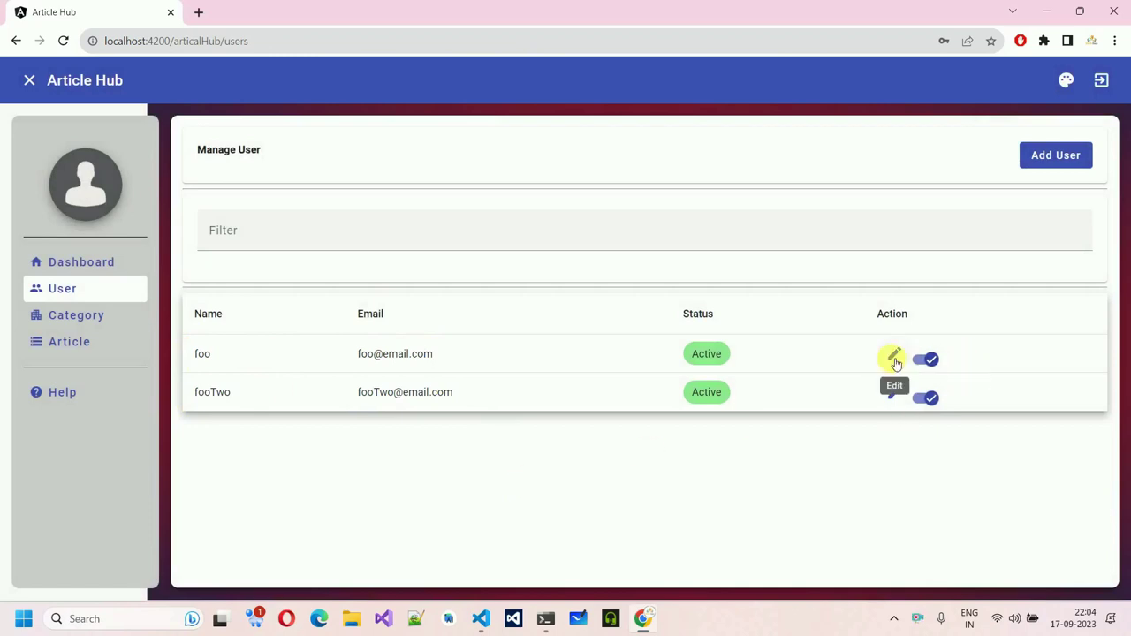
Filter the user list by "fooT" and clear the filter again
{"action": "left_click", "coordinate": [428, 236]}
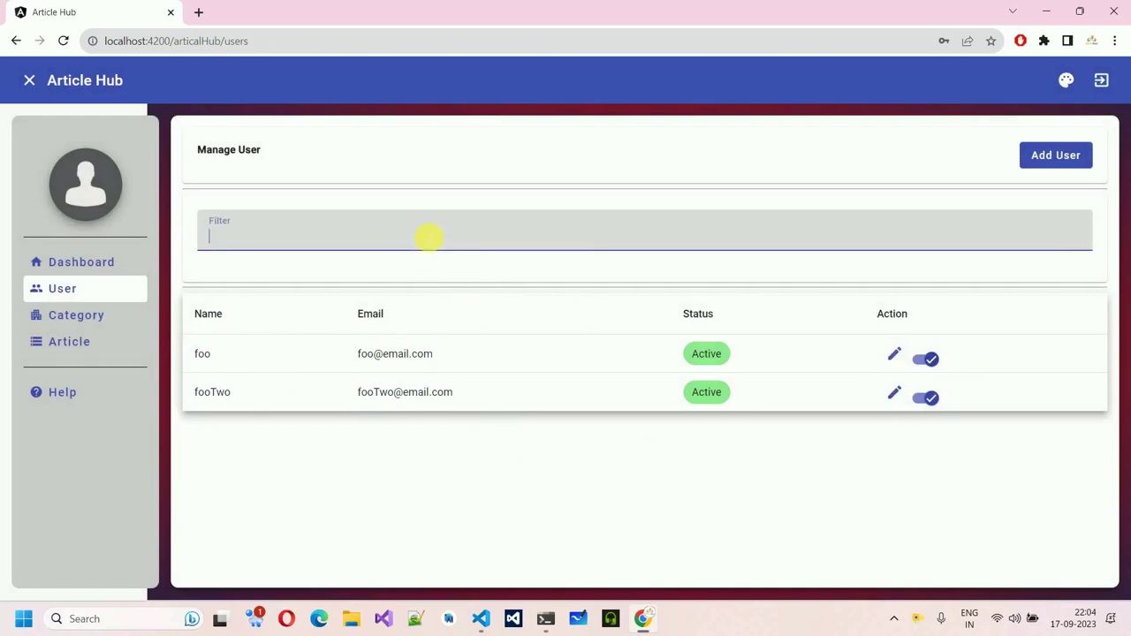
{"action": "type", "text": "fooT"}
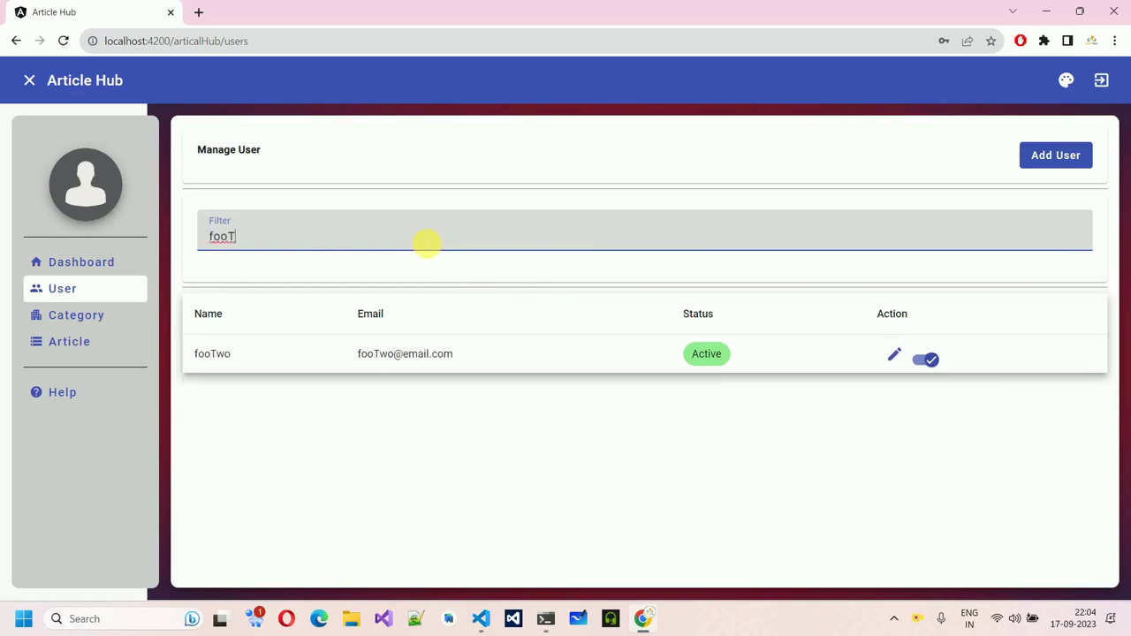
{"action": "key", "text": "BackSpace"}
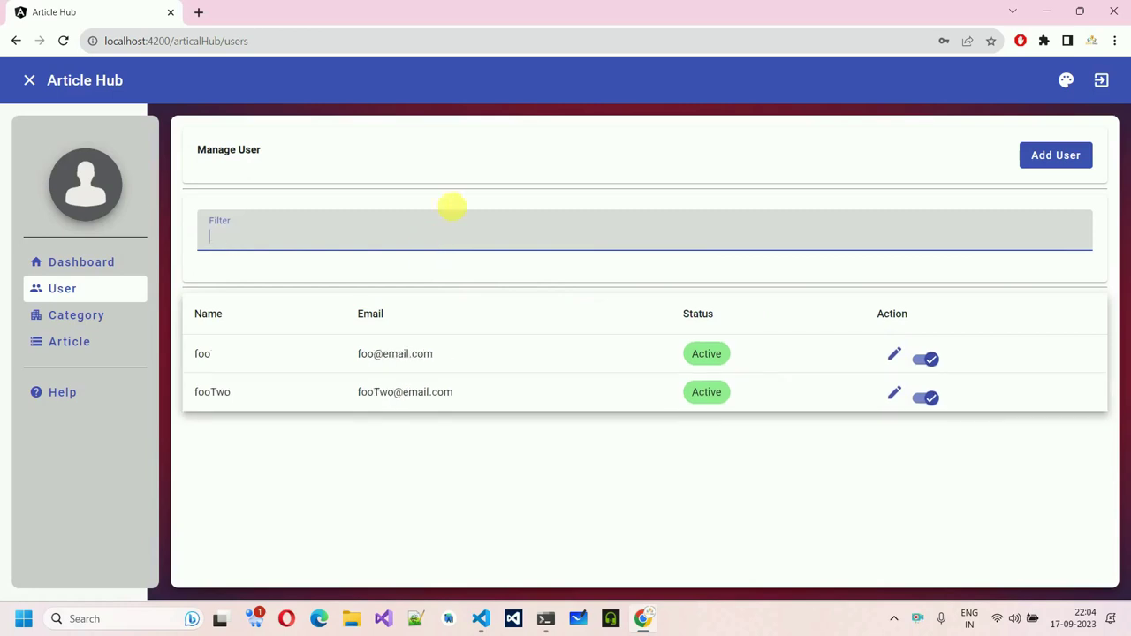
Change the fooTwo user's name to "foo three" and save the update
{"action": "left_click", "coordinate": [894, 395]}
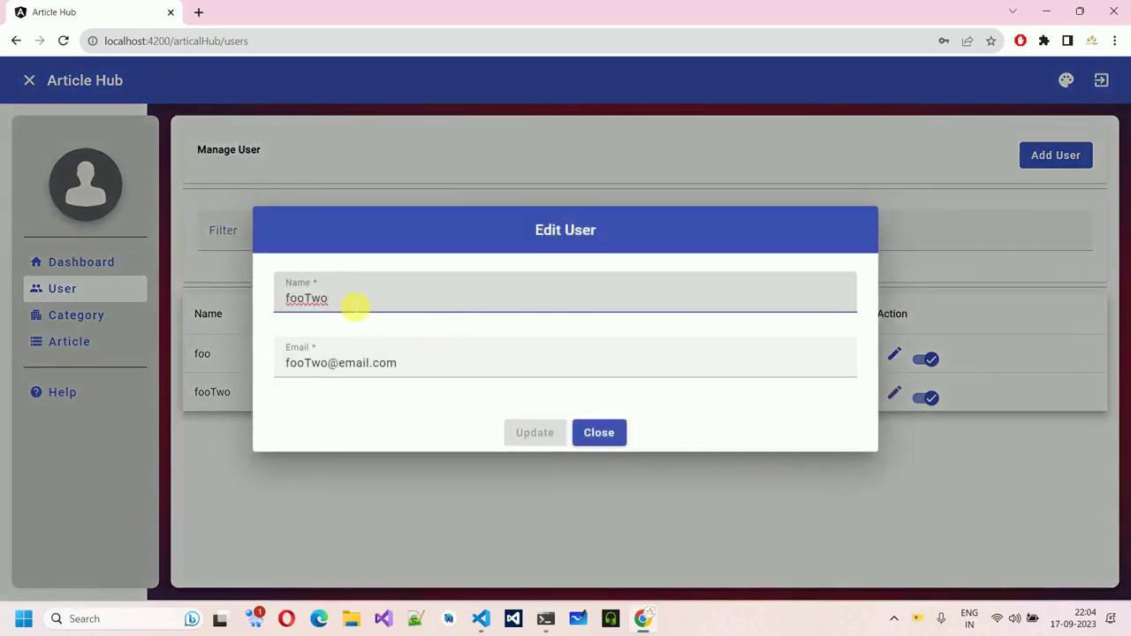
{"action": "left_click_drag", "start_coordinate": [304, 297], "coordinate": [359, 297]}
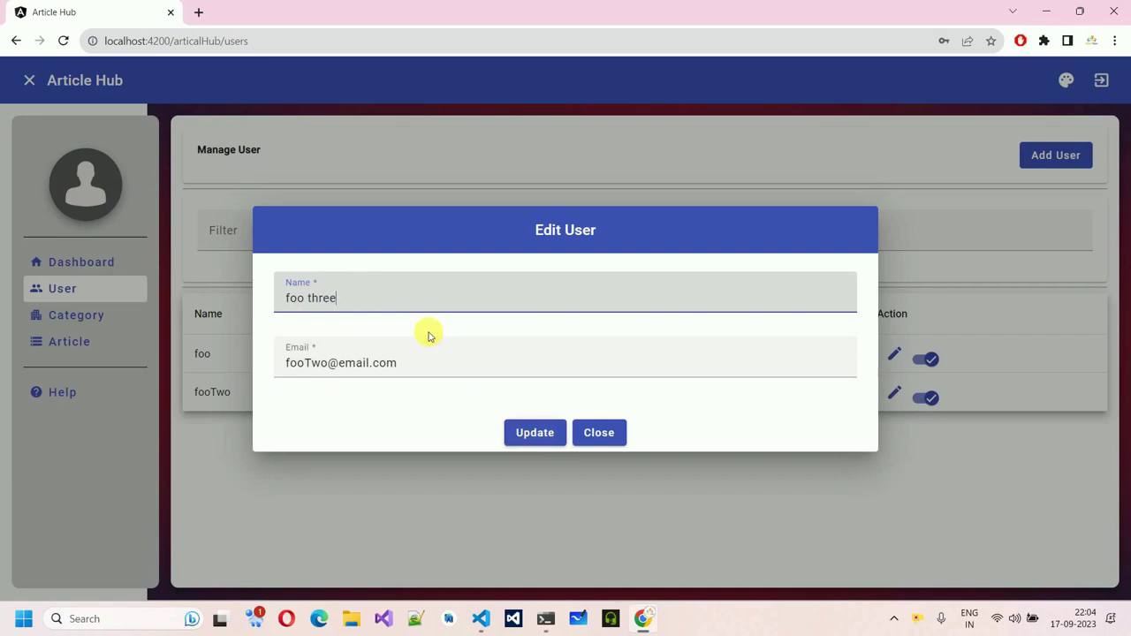
{"action": "left_click", "coordinate": [506, 421]}
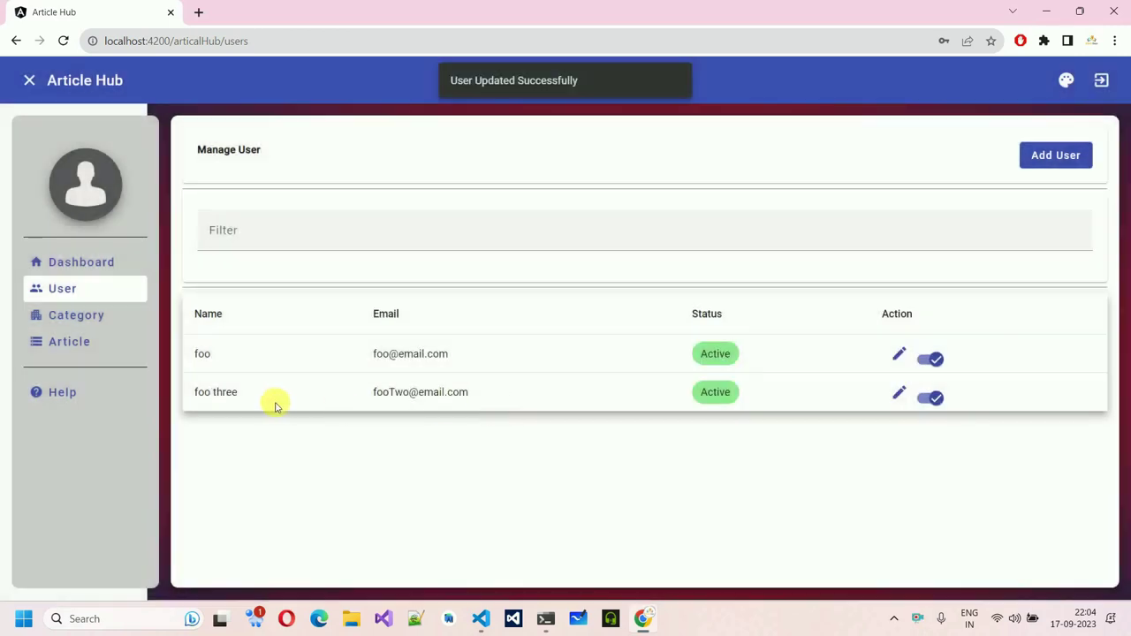
Check the foo three user's name and email in the list, and open and close that user's edit form
{"action": "left_click_drag", "start_coordinate": [248, 397], "coordinate": [185, 392]}
{"action": "left_click_drag", "start_coordinate": [371, 392], "coordinate": [505, 397]}
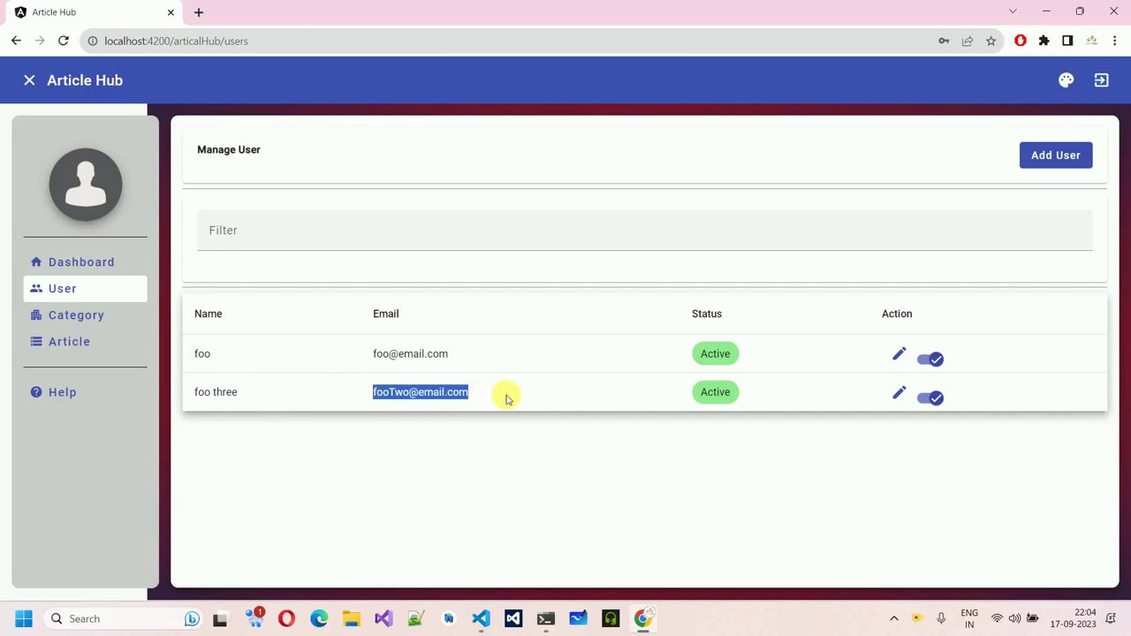
{"action": "left_click", "coordinate": [900, 392]}
{"action": "left_click", "coordinate": [598, 430]}
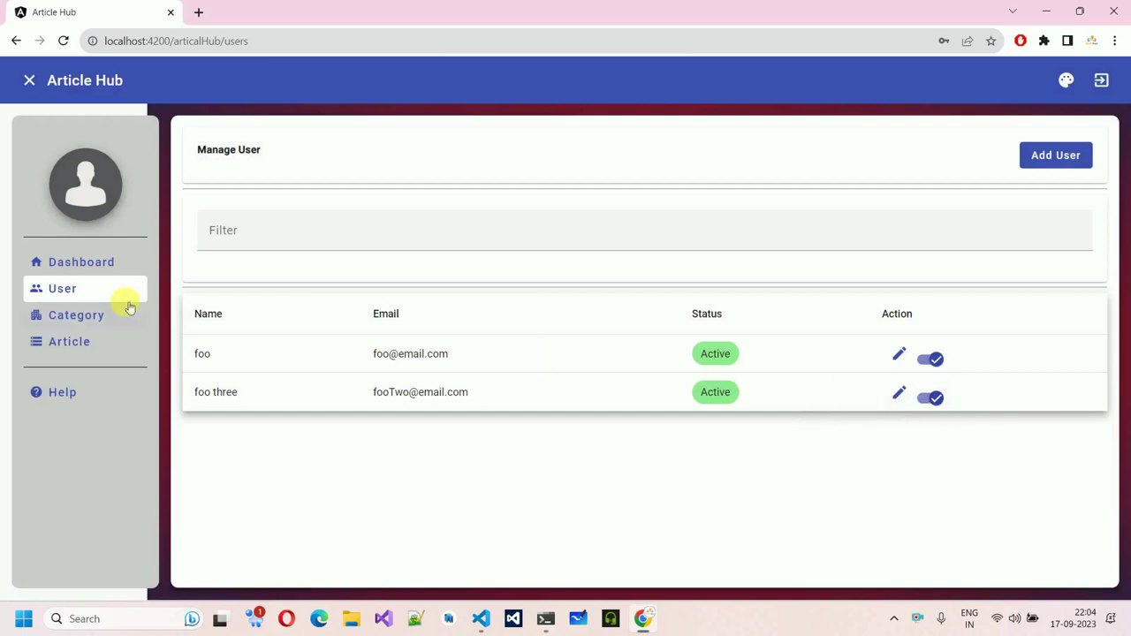
Open the Manage Category page and filter the categories by "c" and "ja", clearing the filter each time
{"action": "left_click", "coordinate": [77, 318]}
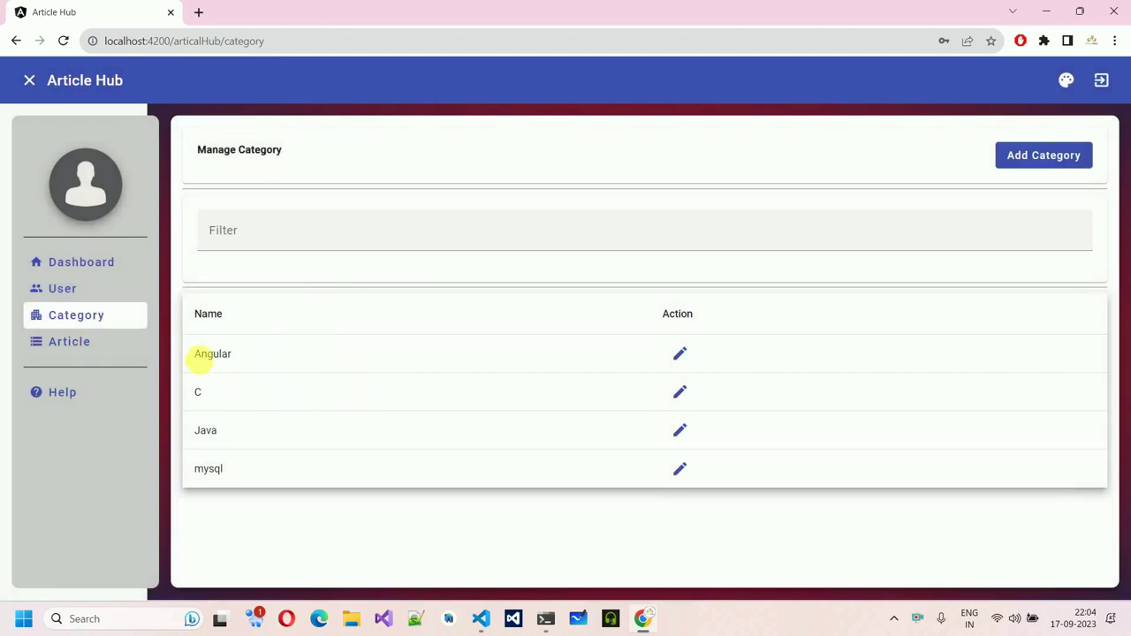
{"action": "left_click", "coordinate": [348, 228]}
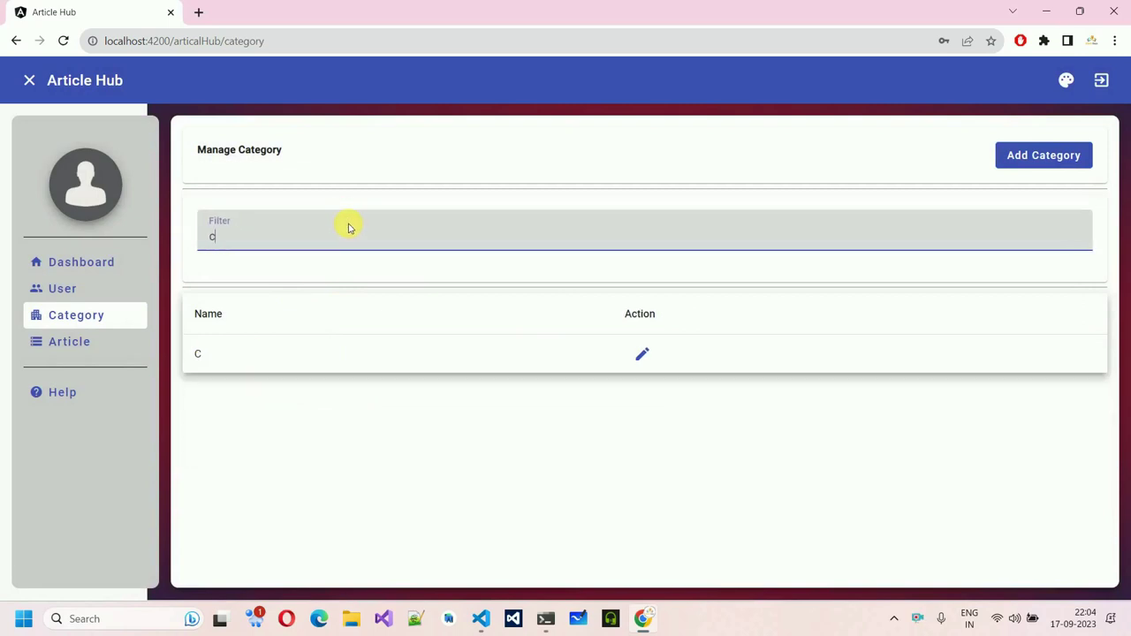
{"action": "key", "text": "BackSpace"}
{"action": "type", "text": "ja"}
{"action": "key", "text": "BackSpace"}
{"action": "key", "text": "BackSpace"}
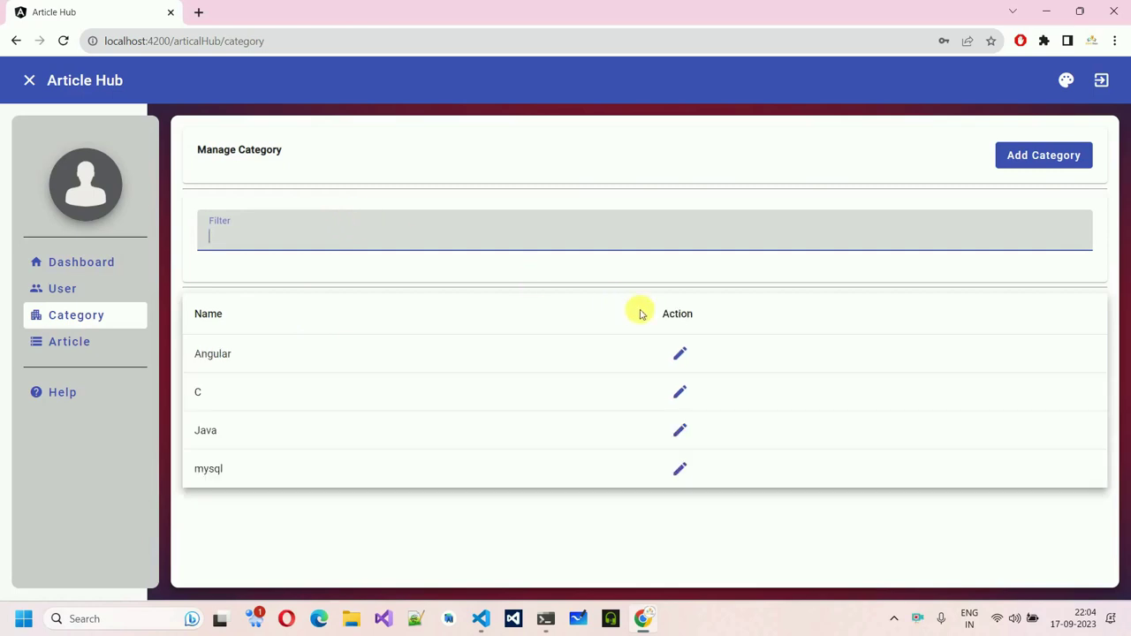
Rename the C category to "C++" and save the update
{"action": "left_click", "coordinate": [687, 362]}
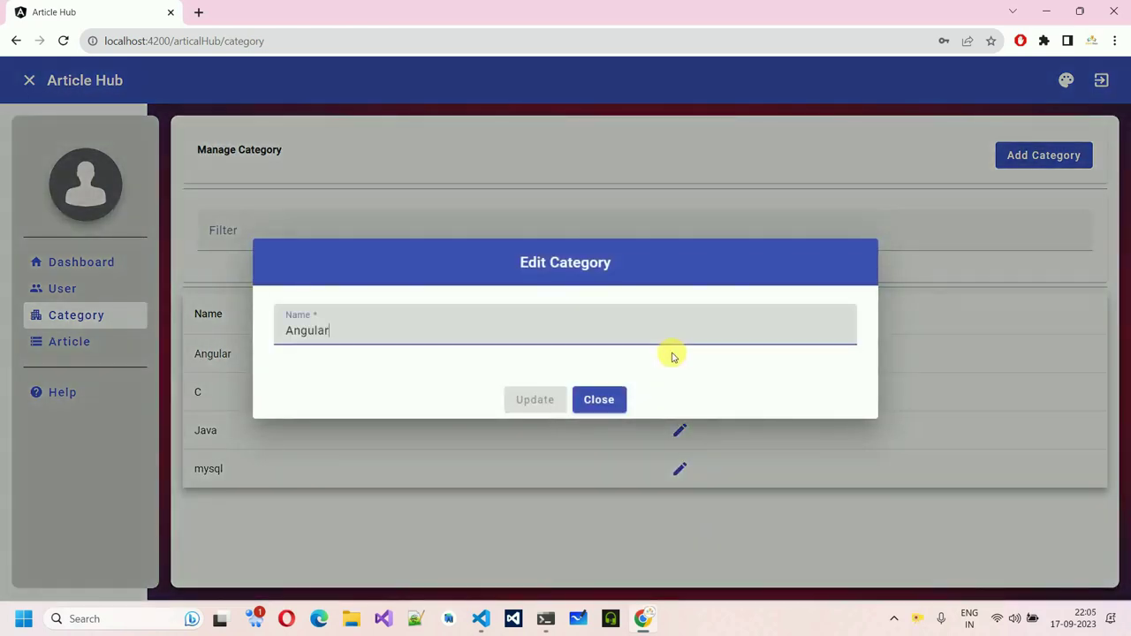
{"action": "left_click", "coordinate": [612, 398]}
{"action": "left_click", "coordinate": [681, 392]}
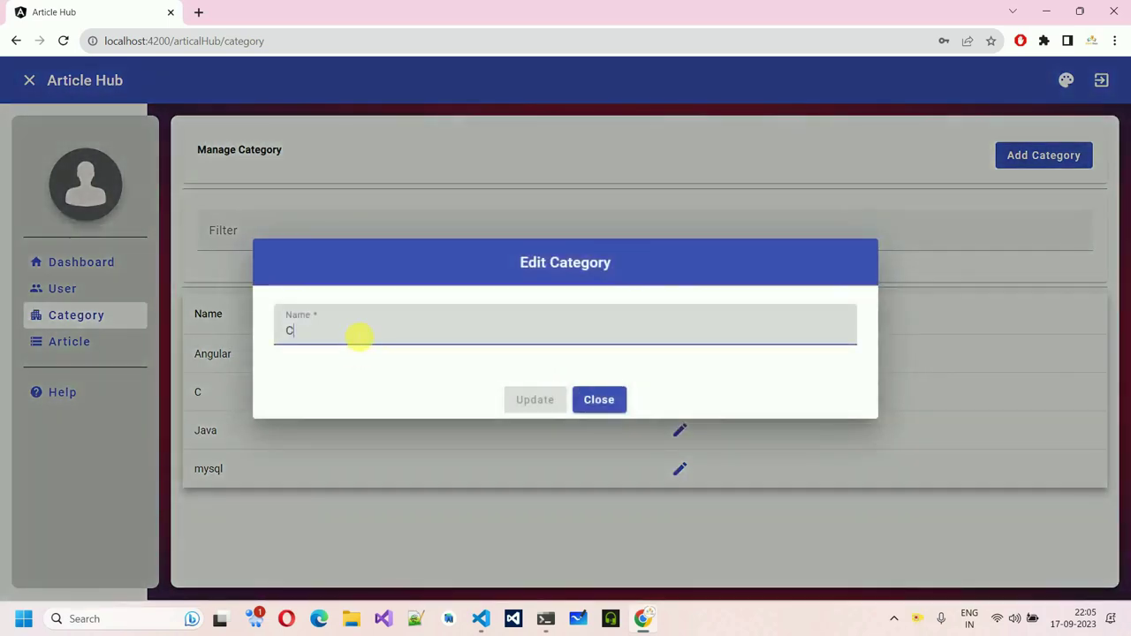
{"action": "type", "text": "++"}
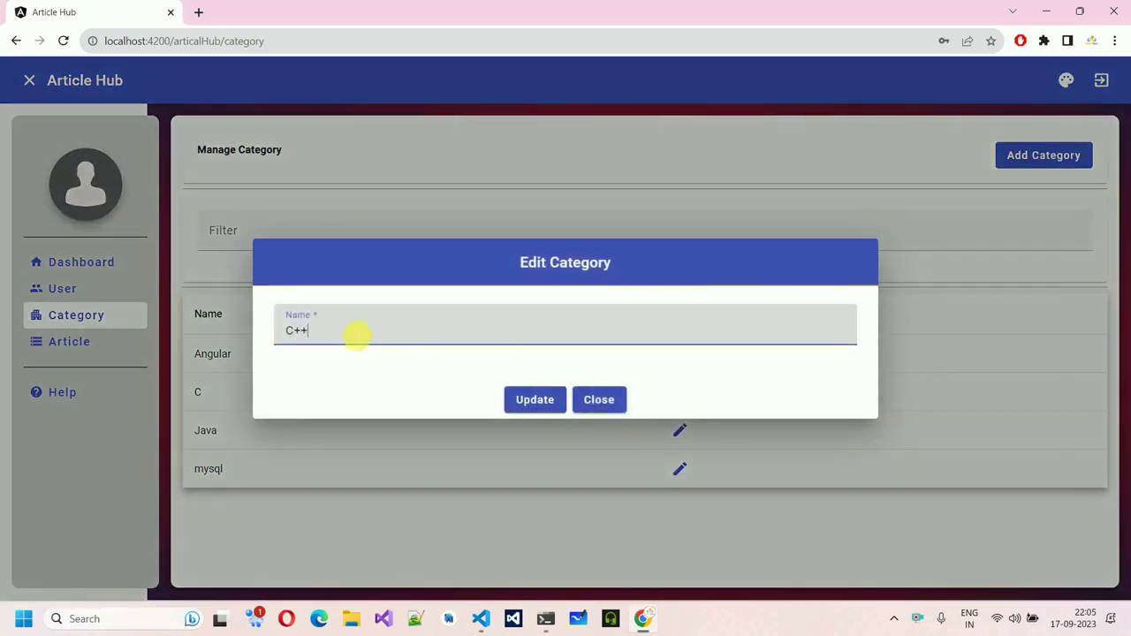
{"action": "left_click", "coordinate": [534, 400]}
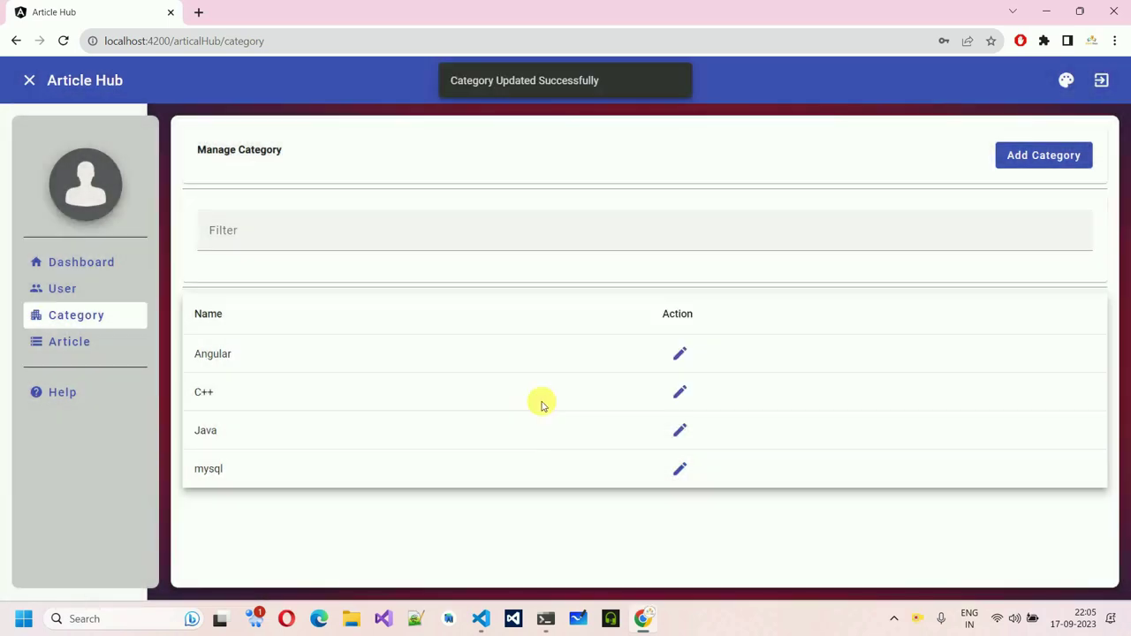
Log out, confirming the logout, and check the category of the two C articles on the public article list
{"action": "left_click", "coordinate": [1101, 81]}
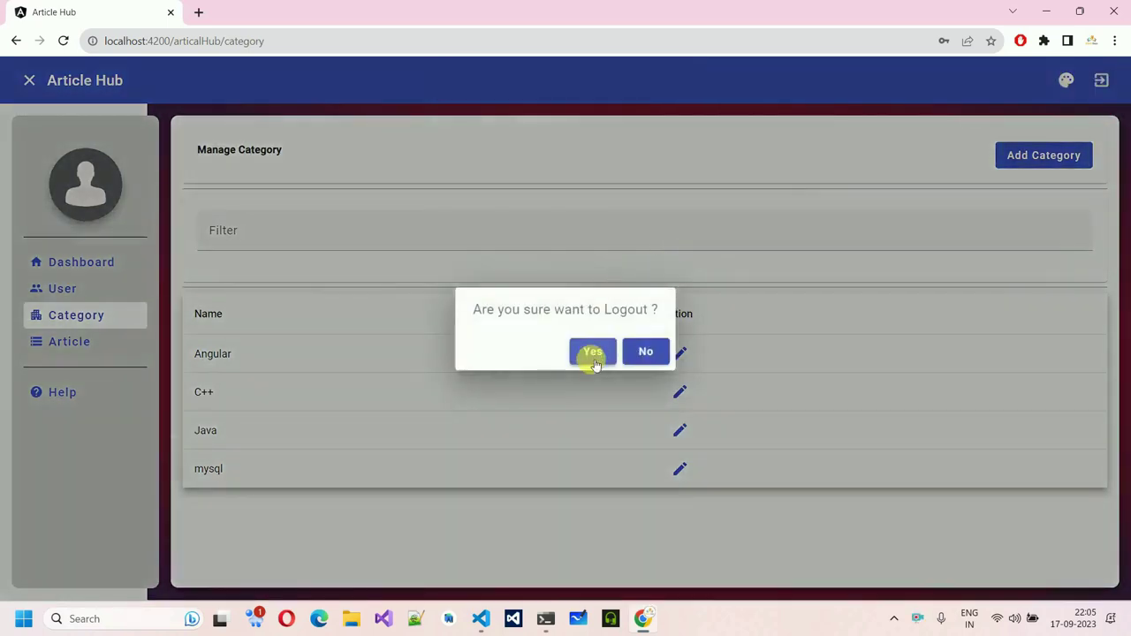
{"action": "left_click", "coordinate": [591, 352]}
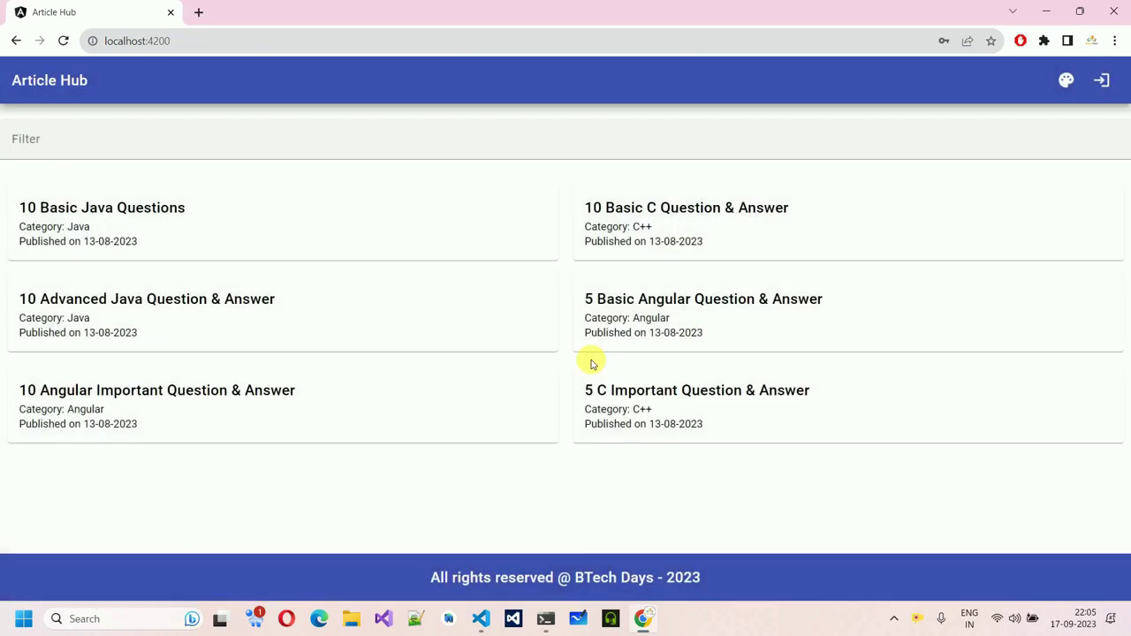
{"action": "left_click", "coordinate": [650, 416]}
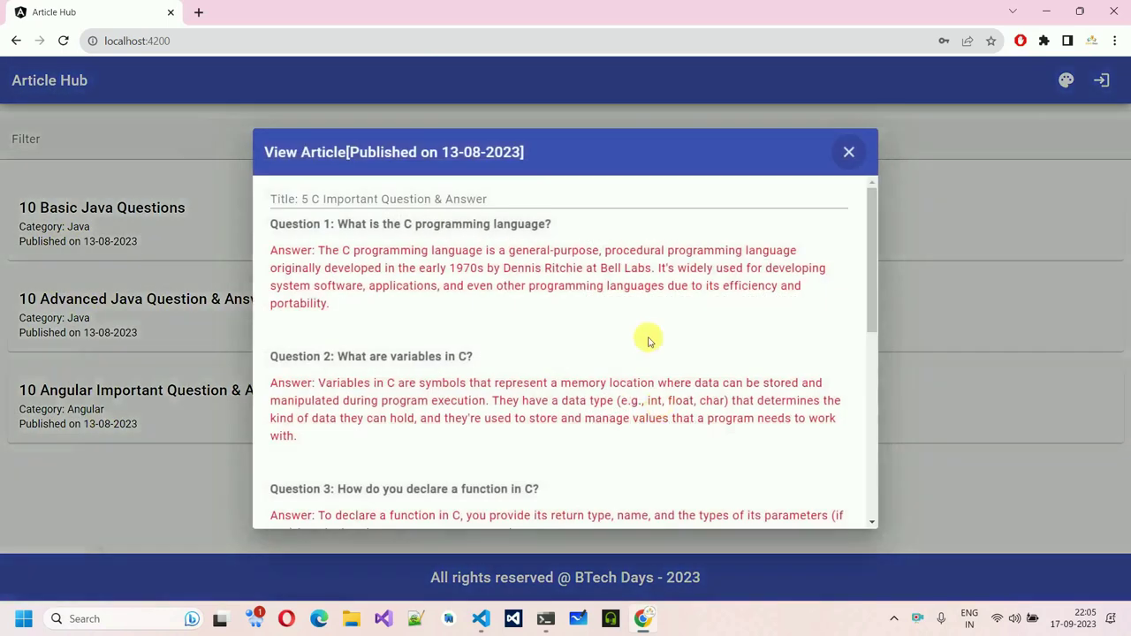
{"action": "left_click", "coordinate": [850, 153]}
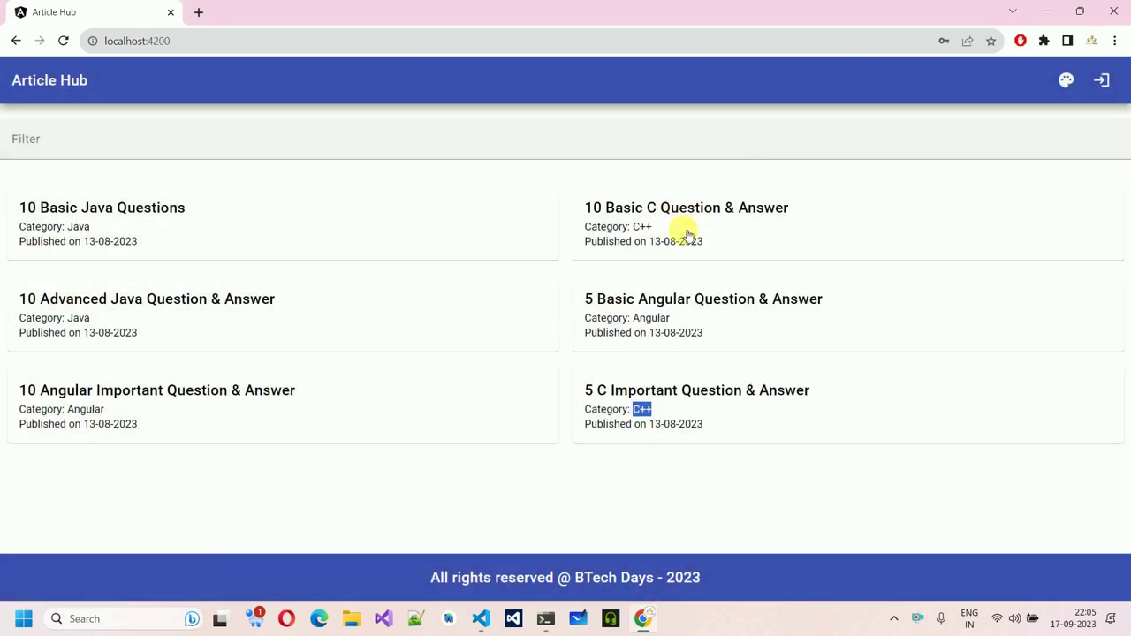
{"action": "double_click", "coordinate": [643, 228]}
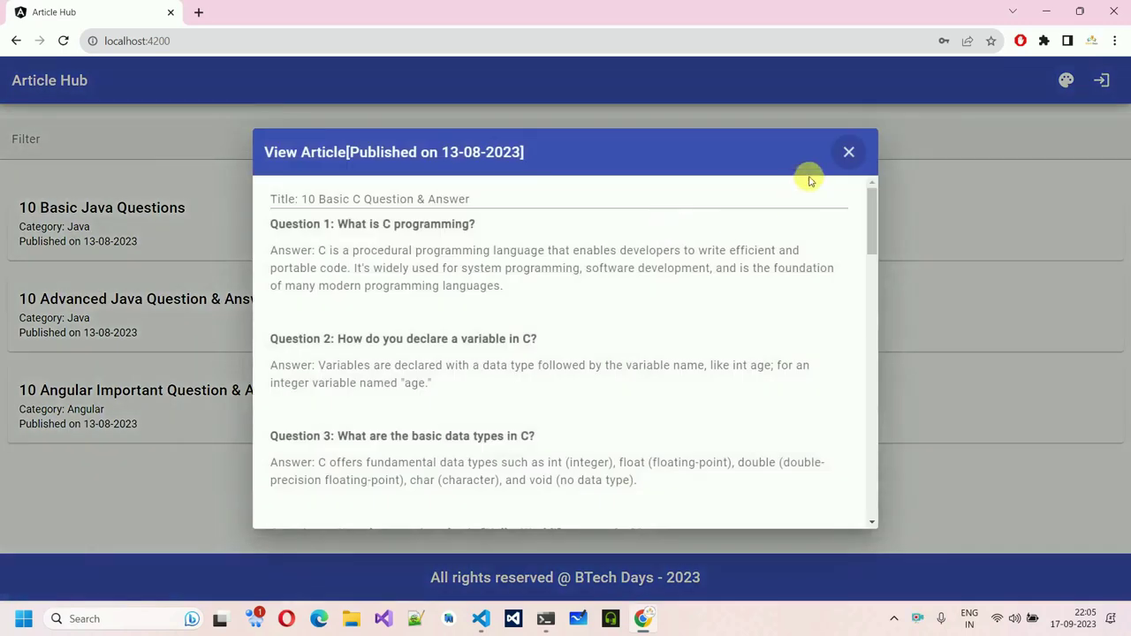
{"action": "left_click", "coordinate": [848, 155]}
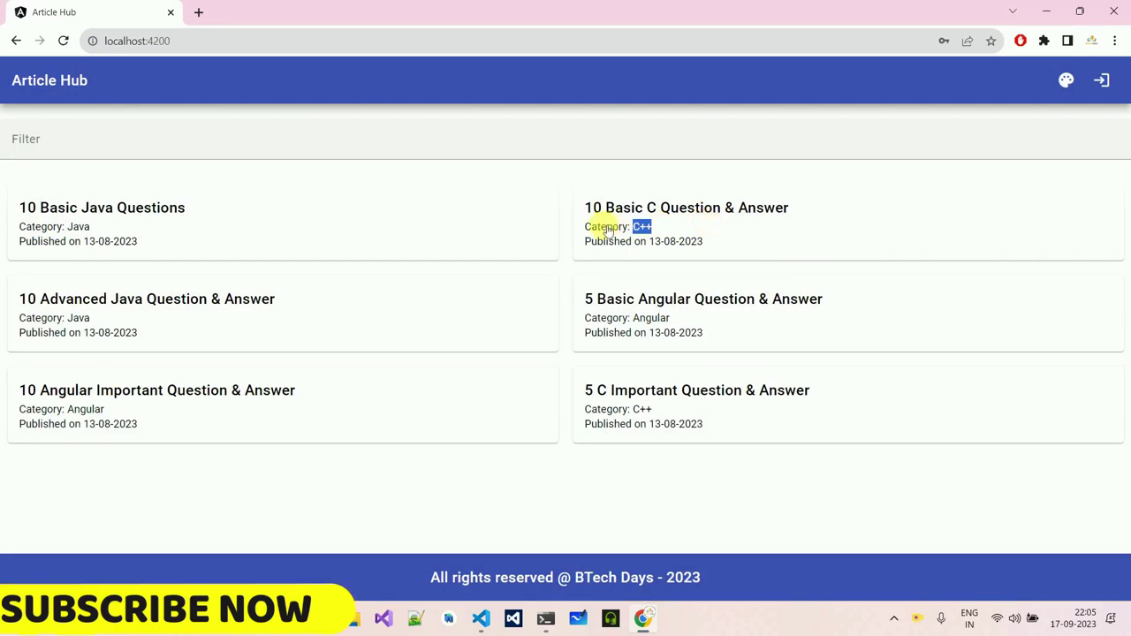
{"action": "left_click", "coordinate": [578, 174]}
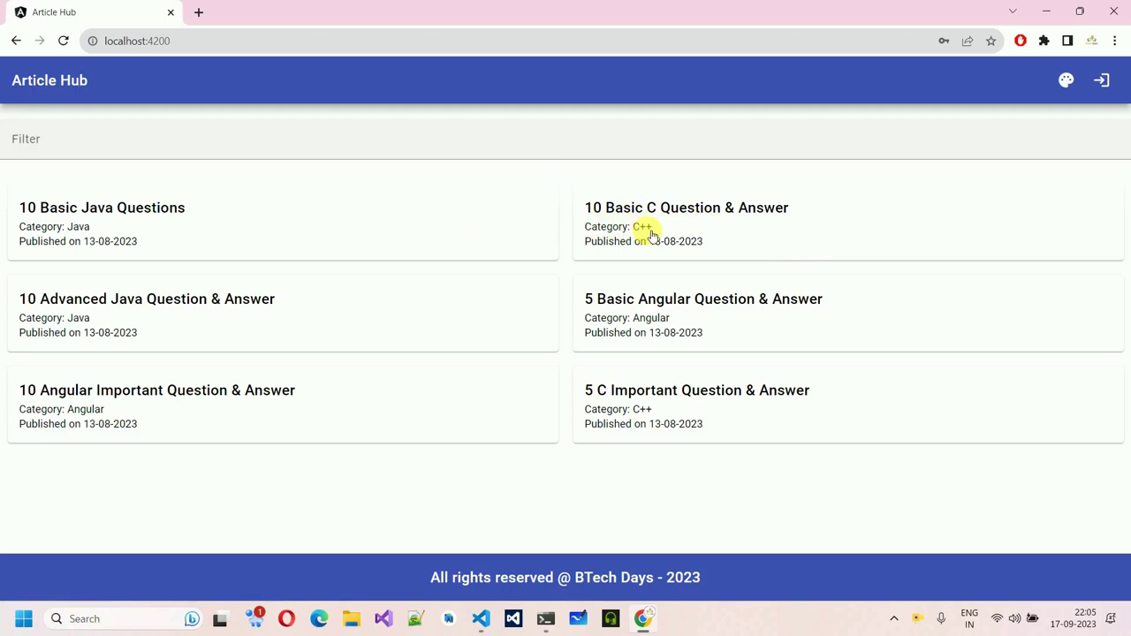
View the 10 Basic C Question & Answer article's content and close it
{"action": "left_click", "coordinate": [651, 234]}
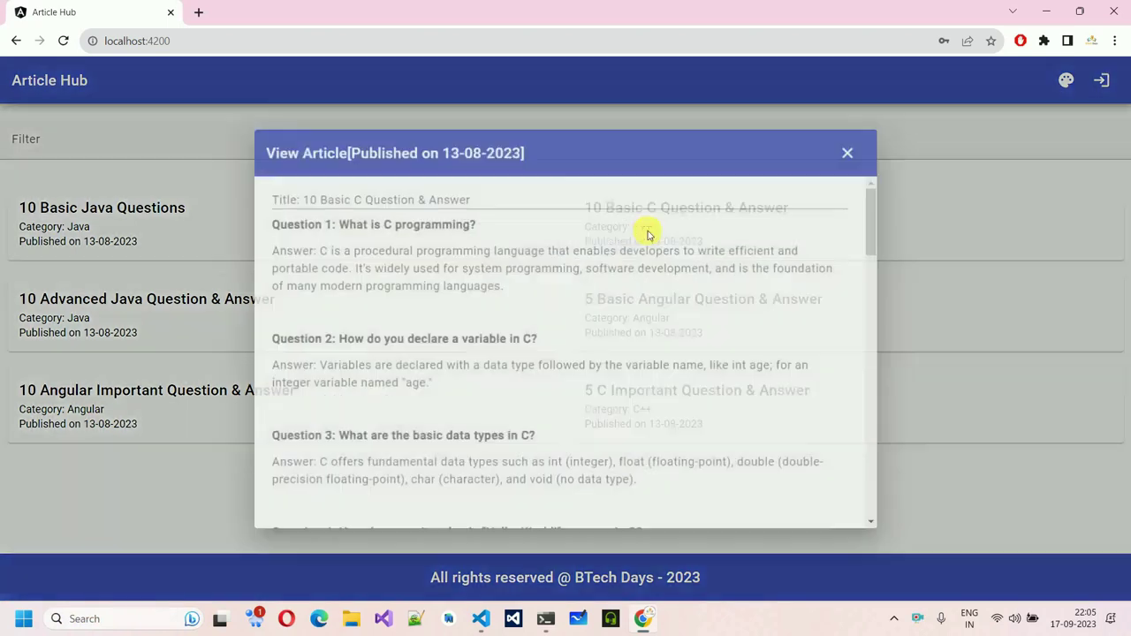
{"action": "scroll", "coordinate": [433, 223], "scroll_direction": "down", "scroll_amount": 15}
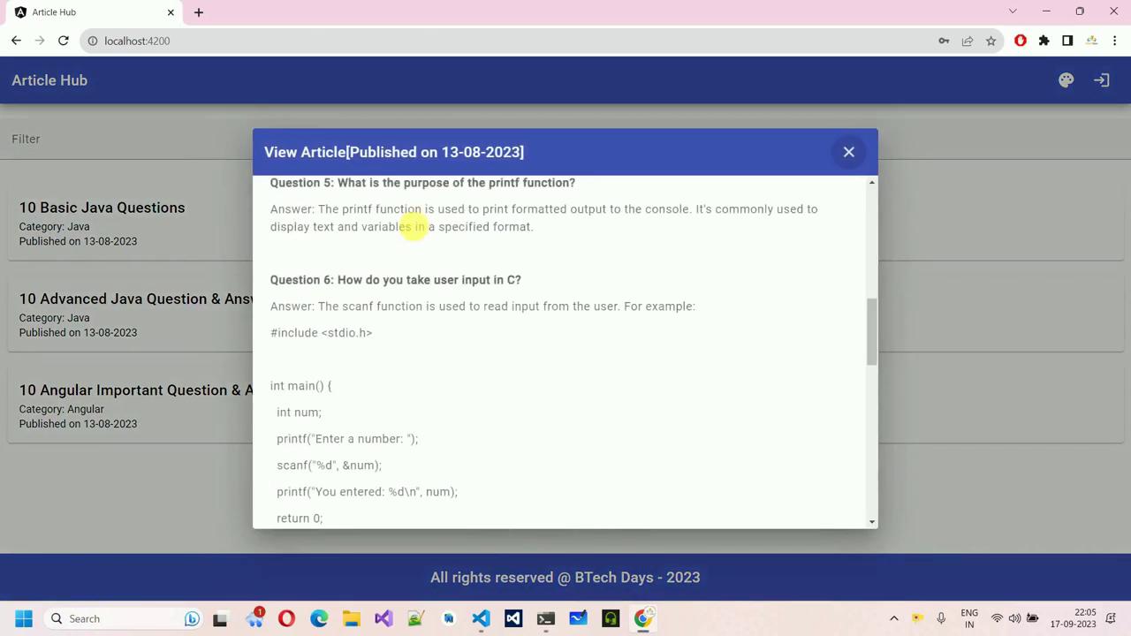
{"action": "left_click", "coordinate": [849, 152]}
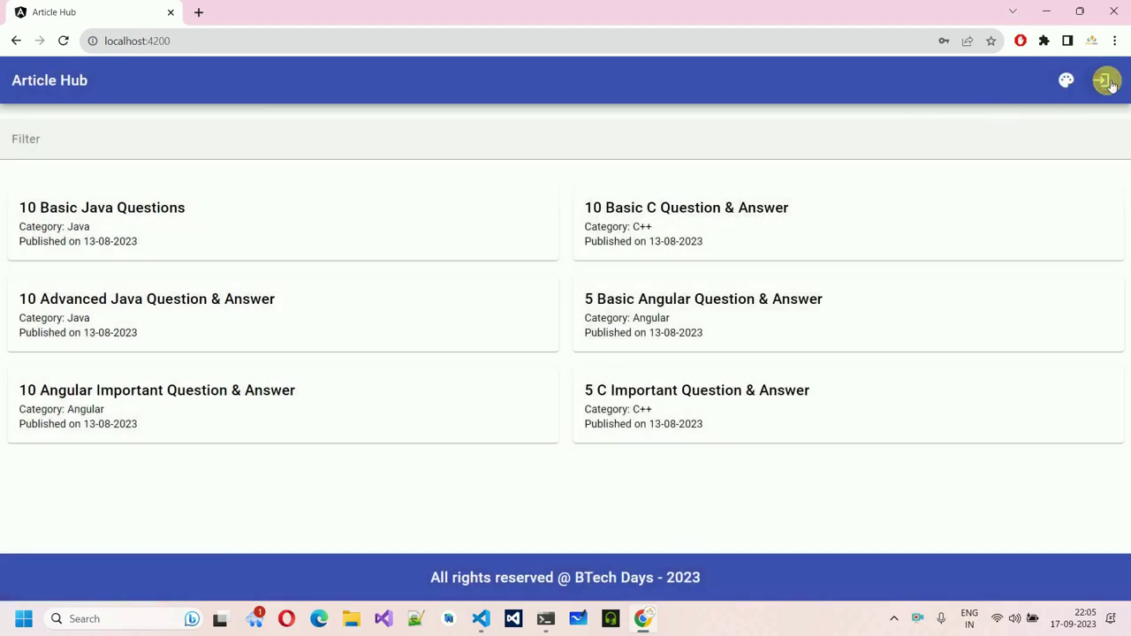
Log in to Article Hub with the account's email and password
{"action": "left_click", "coordinate": [1101, 80]}
{"action": "left_click", "coordinate": [498, 295]}
{"action": "type", "text": "abc@email.com"}
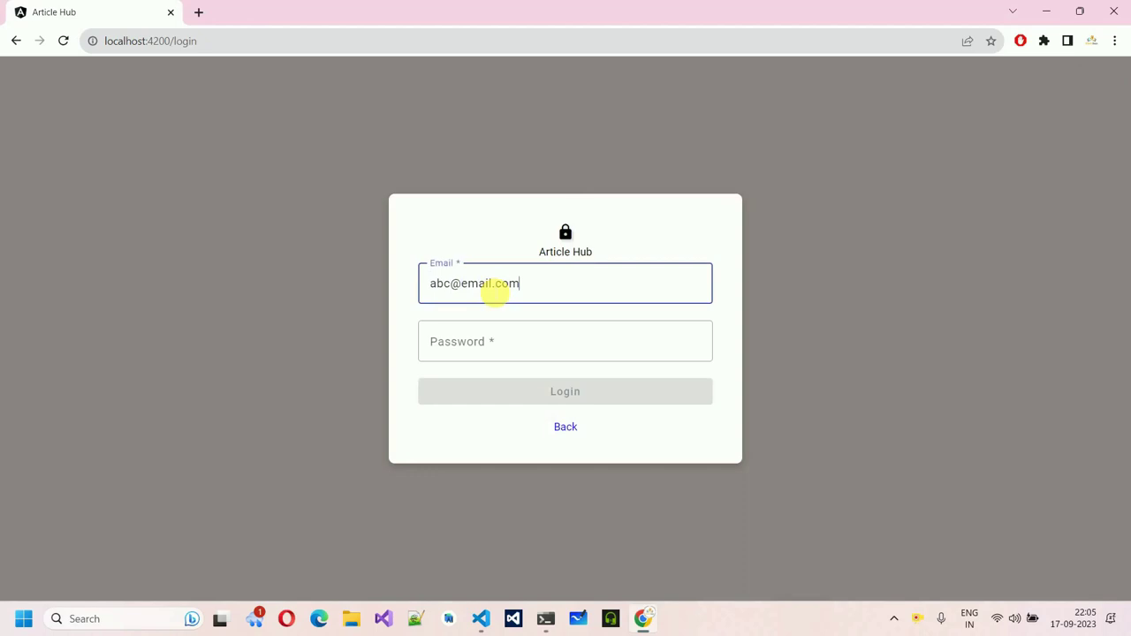
{"action": "key", "text": "Tab"}
{"action": "type", "text": "1"}
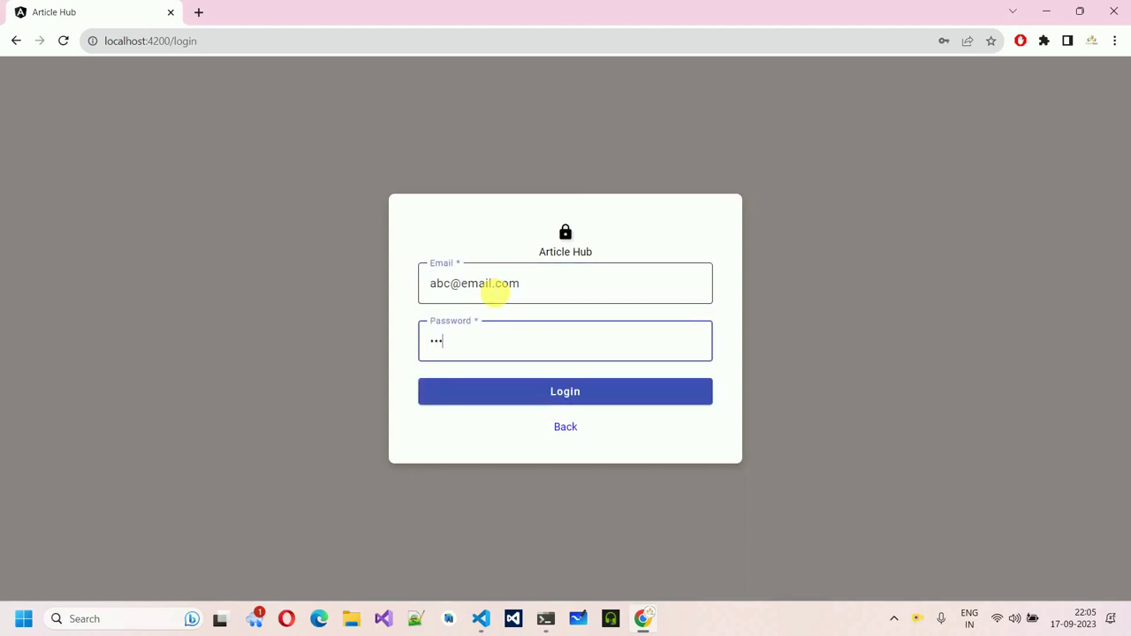
{"action": "left_click", "coordinate": [565, 394]}
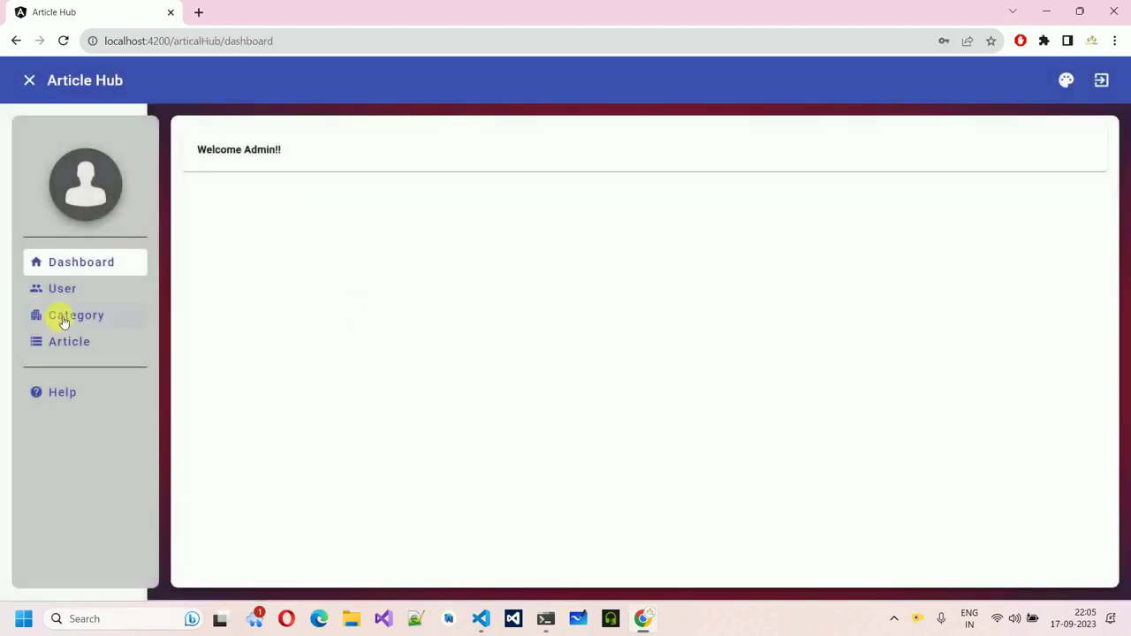
Open category management, rename the C++ category to "C" and save the update
{"action": "left_click", "coordinate": [64, 321]}
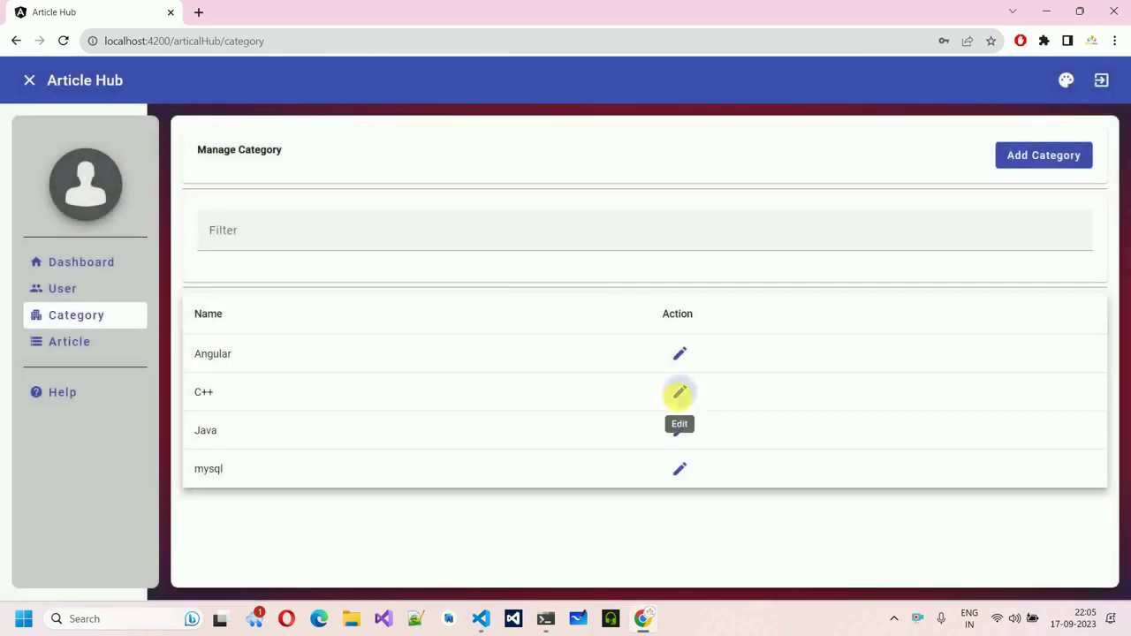
{"action": "left_click", "coordinate": [679, 392]}
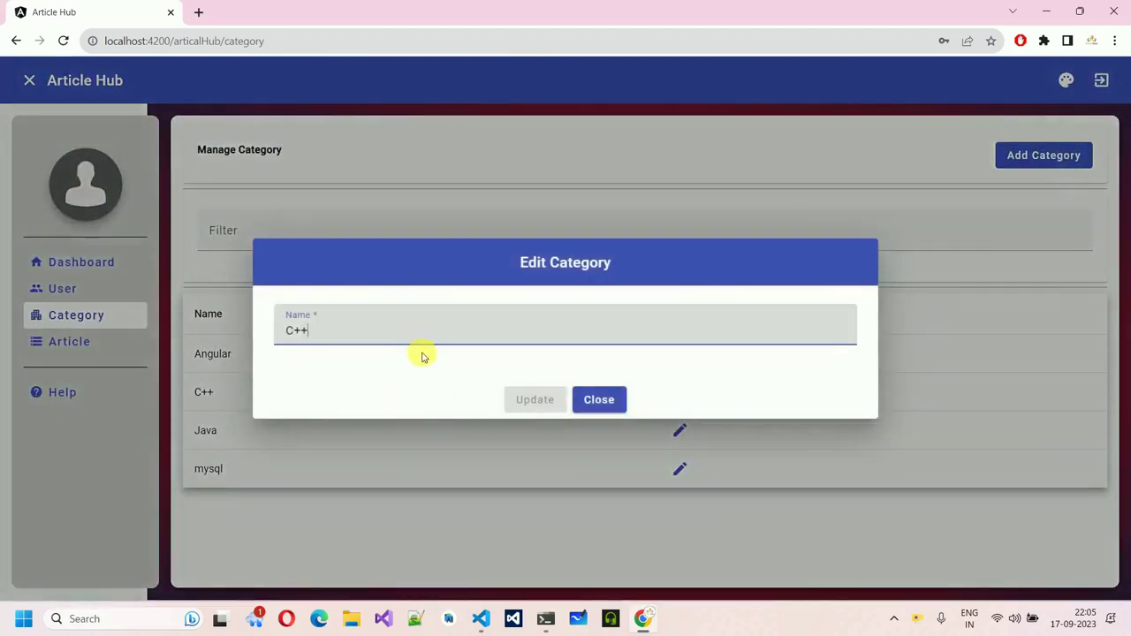
{"action": "key", "text": "BackSpace"}
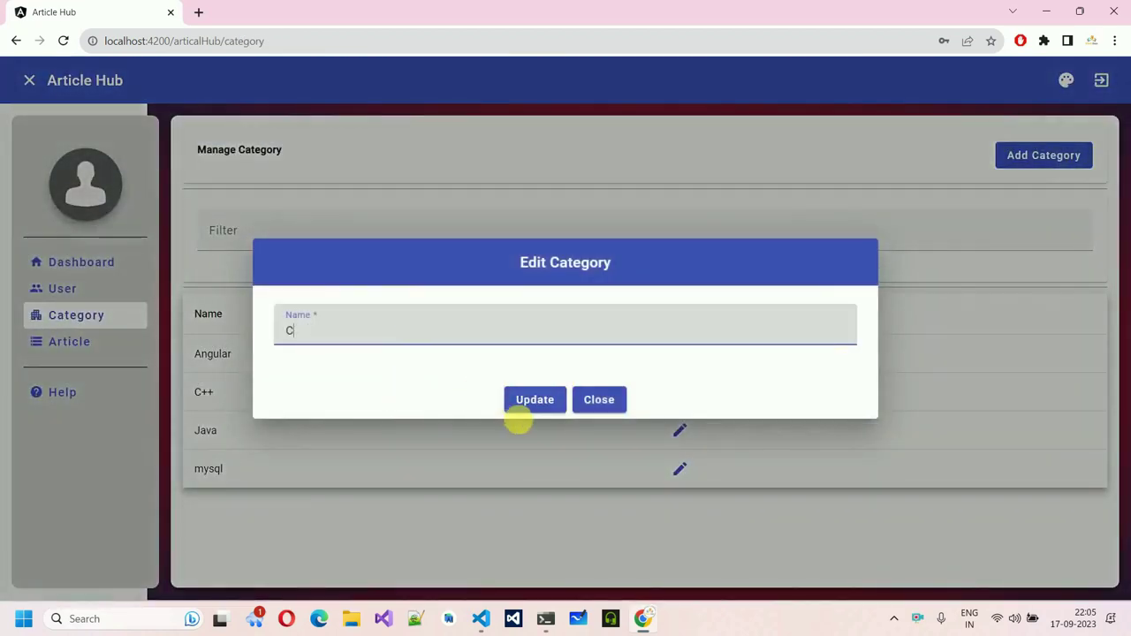
{"action": "left_click", "coordinate": [538, 398]}
Add a new category named "Html"
{"action": "left_click", "coordinate": [1040, 156]}
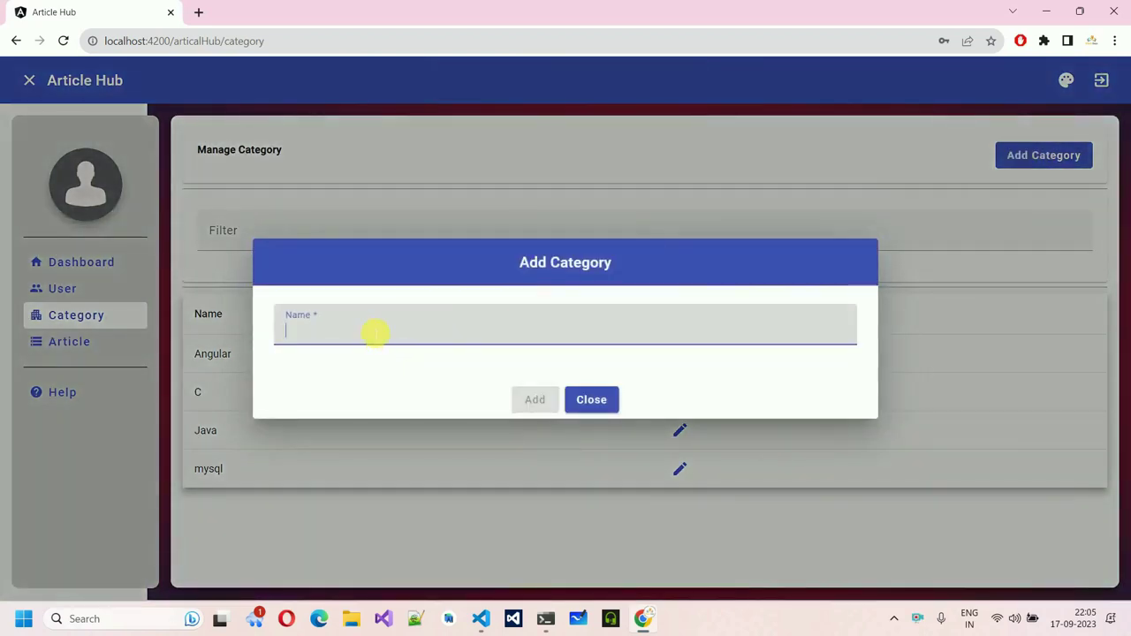
{"action": "type", "text": "html"}
{"action": "key", "text": "BackSpace"}
{"action": "key", "text": "BackSpace"}
{"action": "key", "text": "BackSpace"}
{"action": "key", "text": "BackSpace"}
{"action": "type", "text": "Html"}
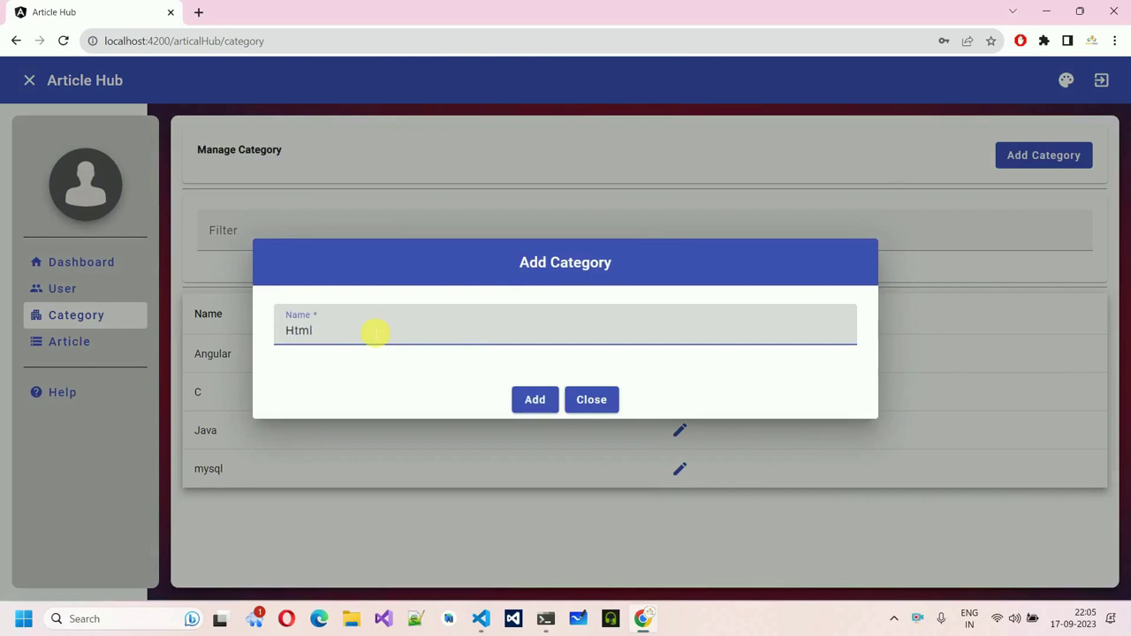
{"action": "left_click", "coordinate": [543, 398]}
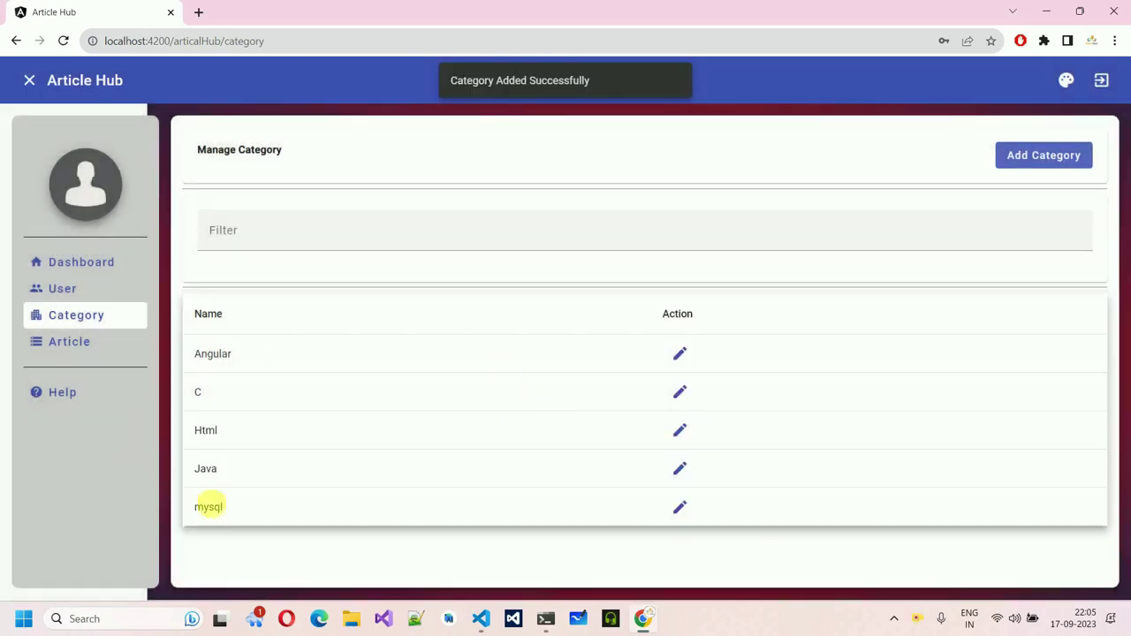
Check the new Html category in the list by filtering for "html", and clear the filter
{"action": "left_click_drag", "start_coordinate": [195, 432], "coordinate": [235, 434]}
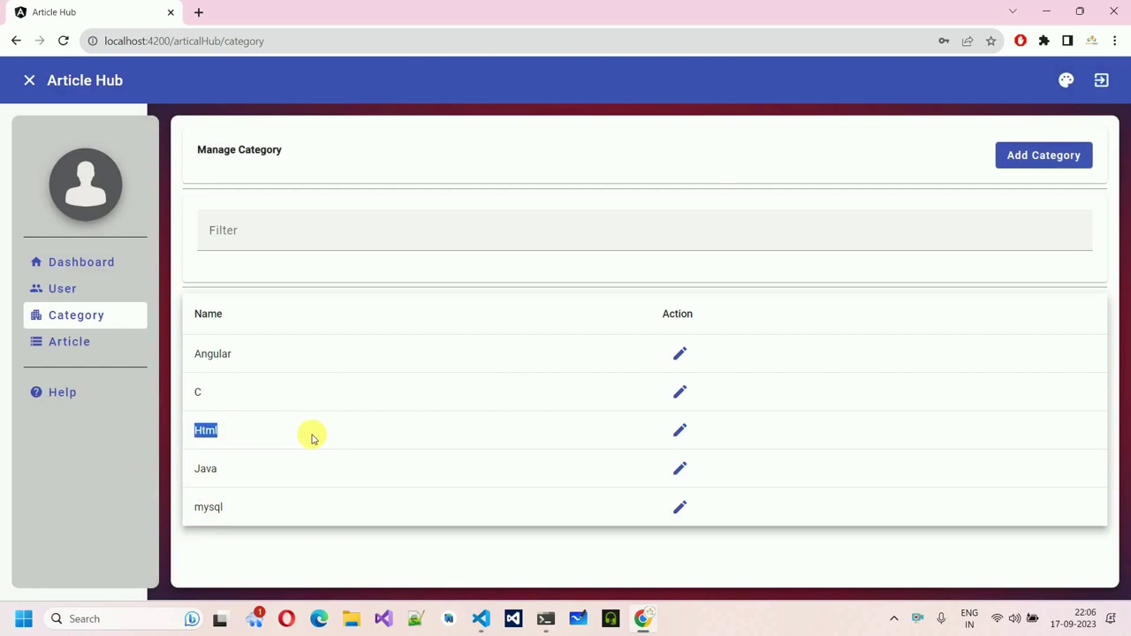
{"action": "left_click", "coordinate": [343, 224]}
{"action": "type", "text": "html"}
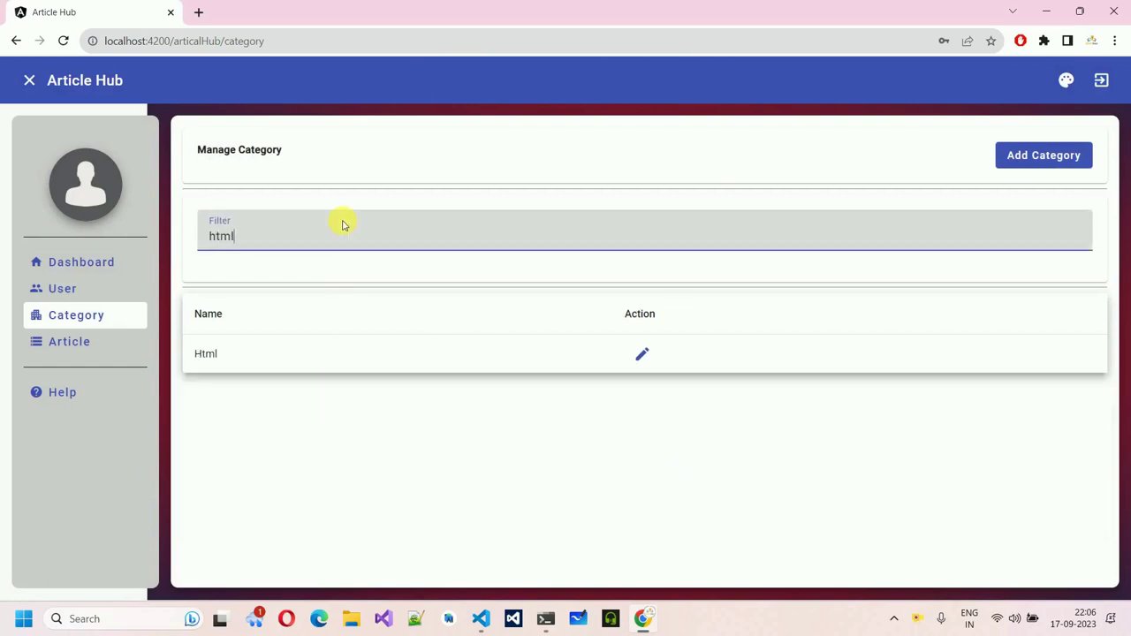
{"action": "key", "text": "BackSpace"}
{"action": "key", "text": "BackSpace"}
{"action": "key", "text": "BackSpace"}
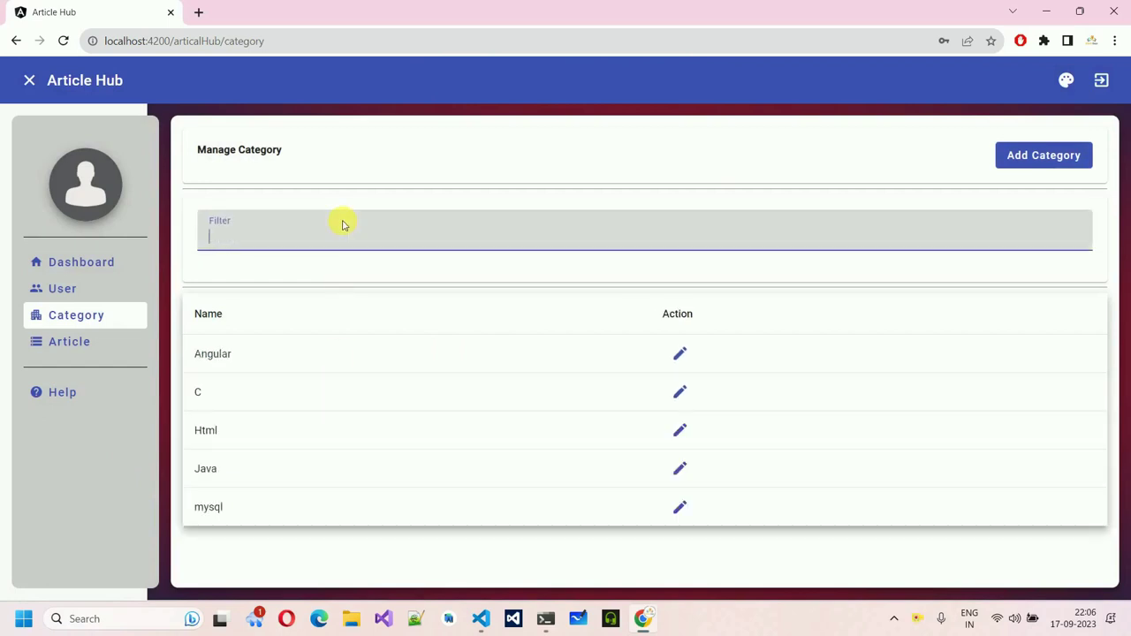
Open the Manage Article page, view the 10 Basic Java Questions article through to its end and close it
{"action": "left_click", "coordinate": [65, 345]}
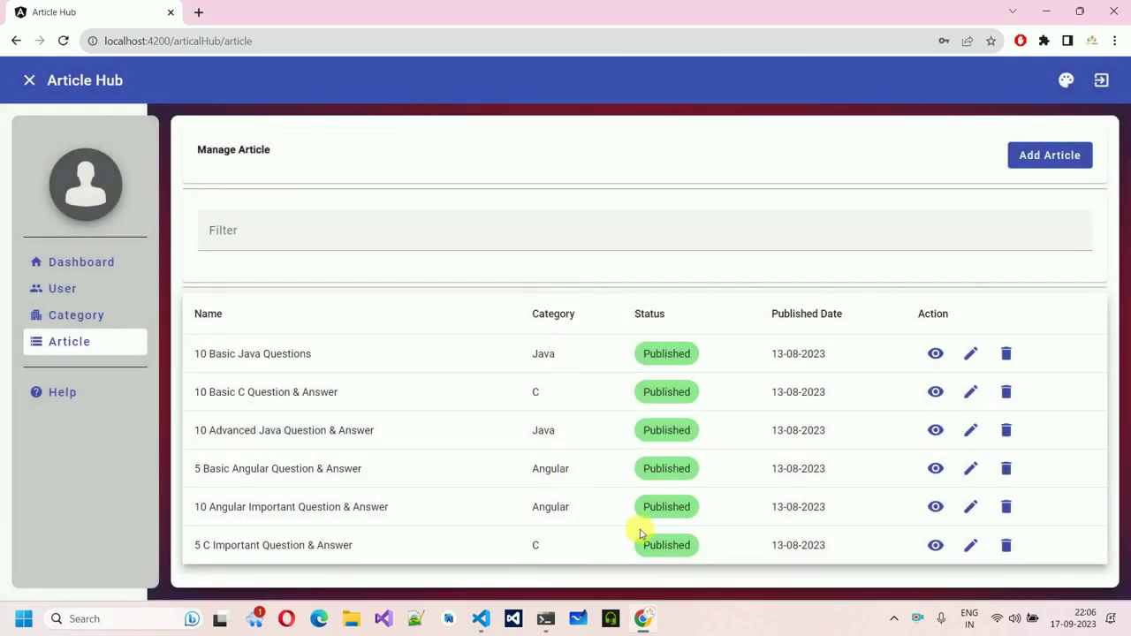
{"action": "left_click", "coordinate": [936, 354]}
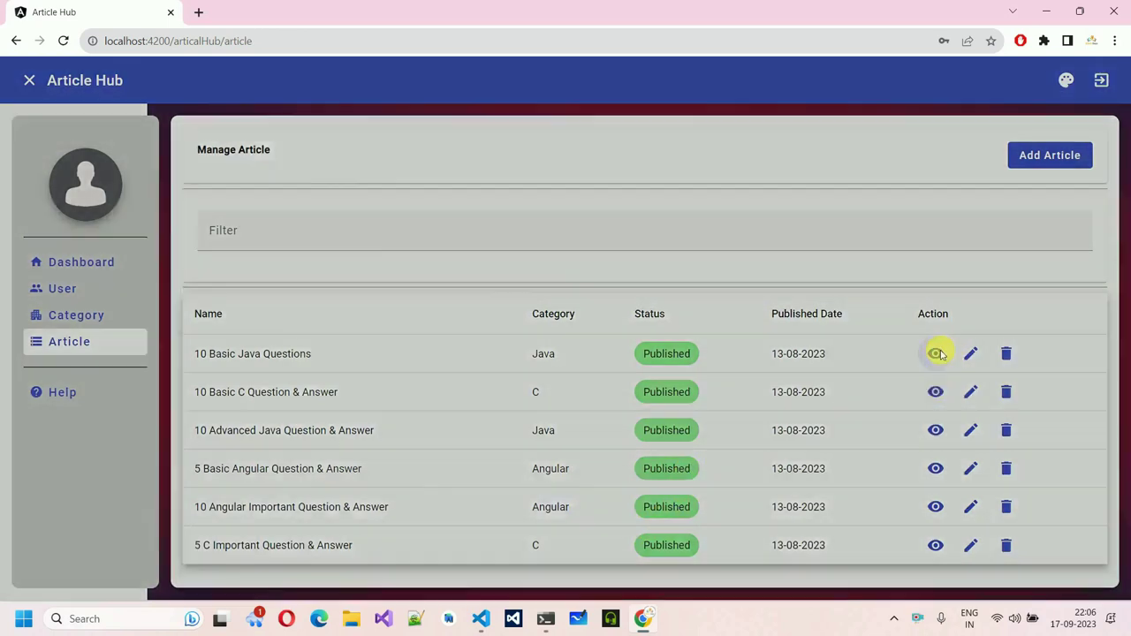
{"action": "scroll", "coordinate": [631, 327], "scroll_direction": "down", "scroll_amount": 10}
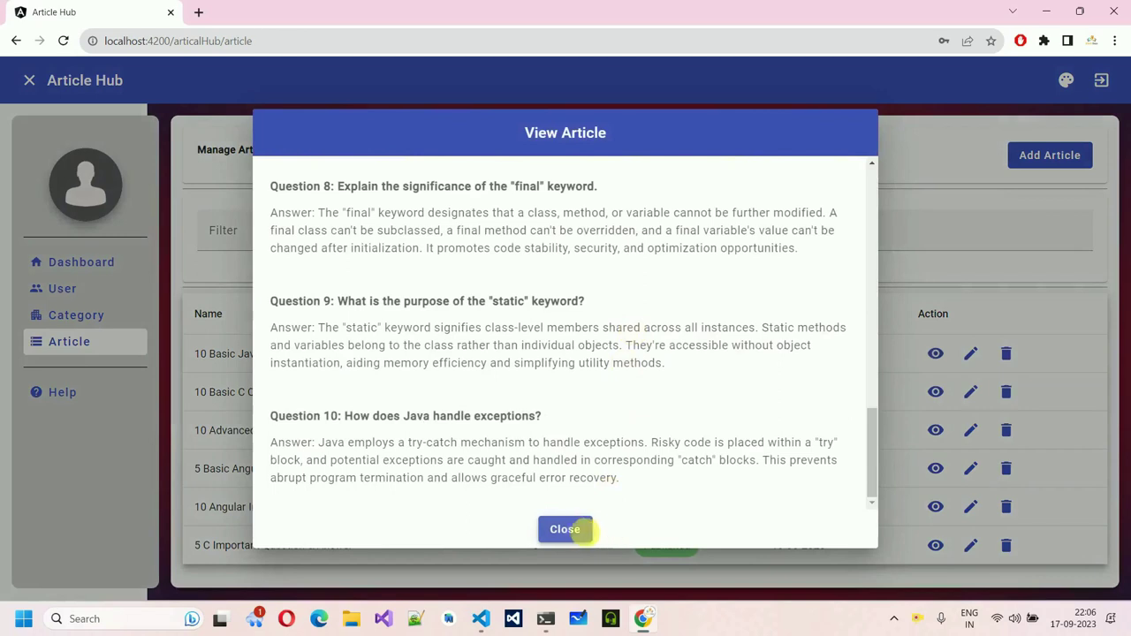
{"action": "left_click", "coordinate": [589, 531]}
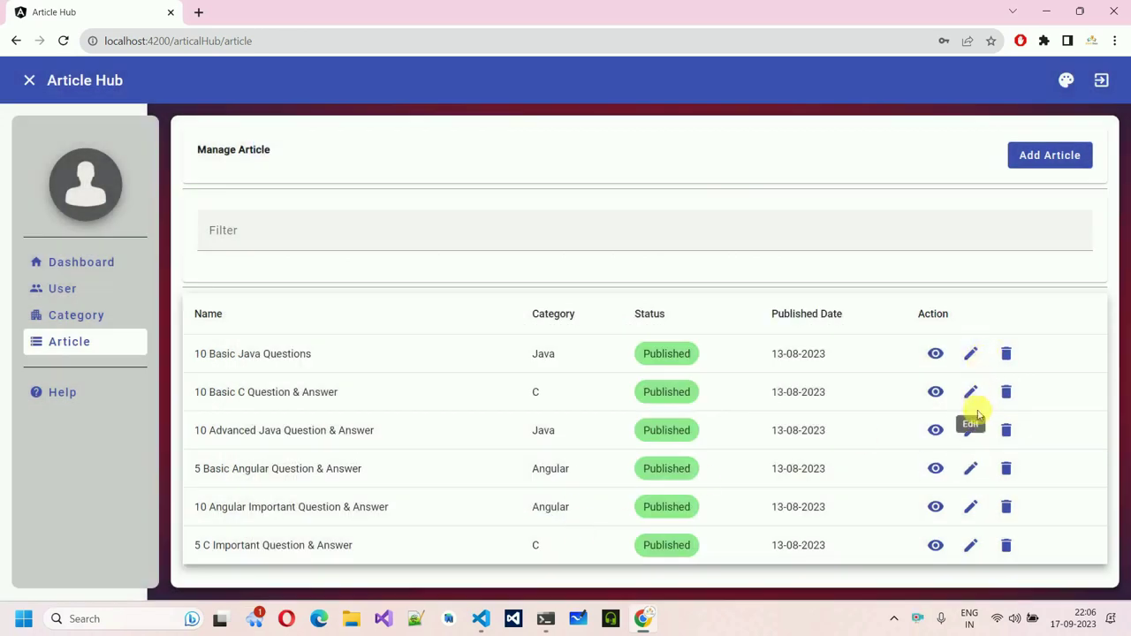
Open the 10 Basic Java Questions article for editing, look through its content and close it without changes
{"action": "left_click", "coordinate": [970, 355]}
{"action": "scroll", "coordinate": [565, 371], "scroll_direction": "down", "scroll_amount": 10}
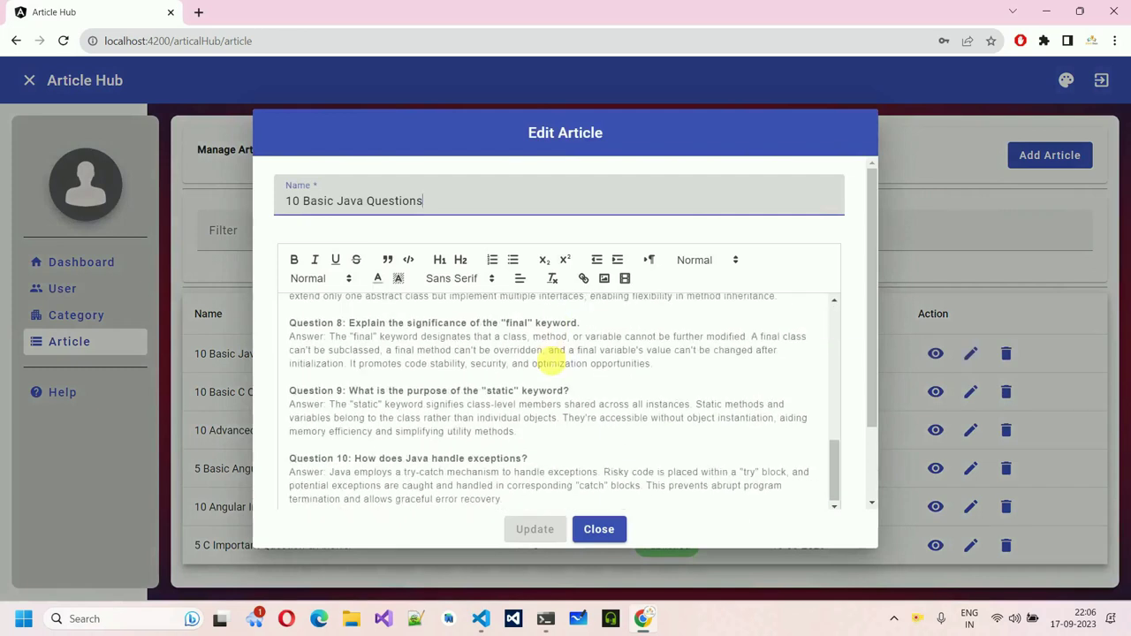
{"action": "left_click", "coordinate": [601, 528]}
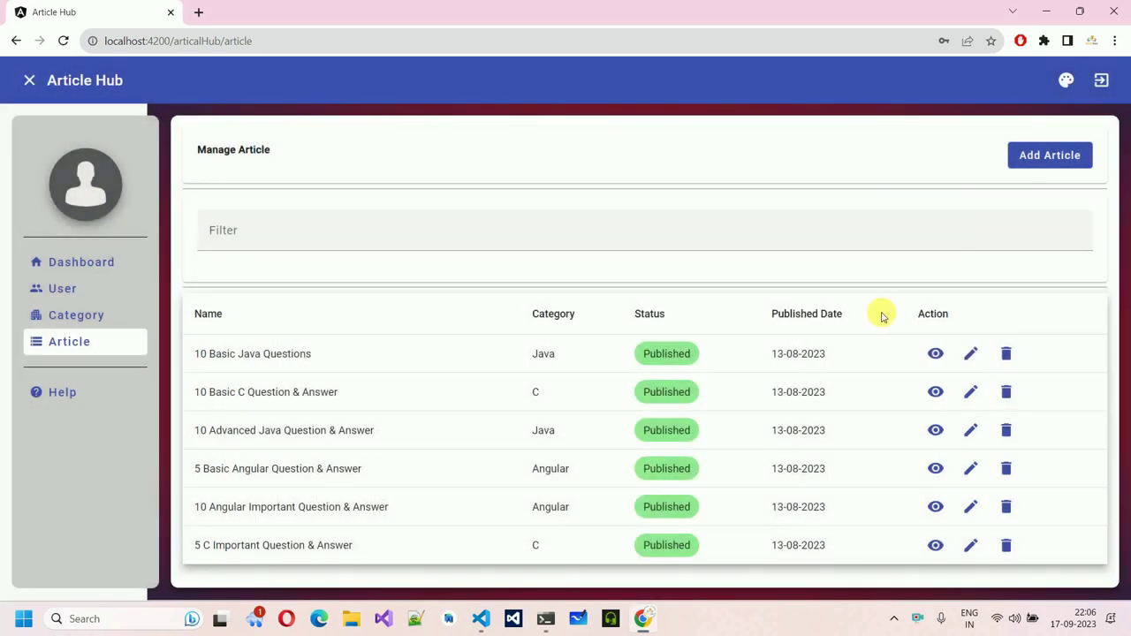
Filter the articles by "java" and by "questions", clearing the filter each time
{"action": "left_click", "coordinate": [482, 232]}
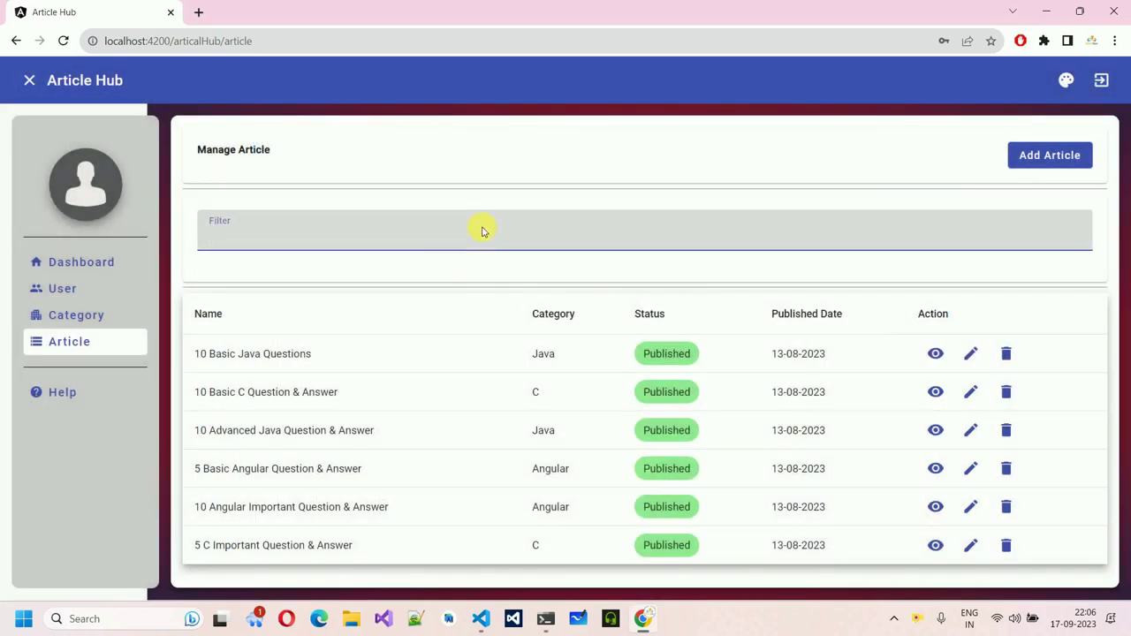
{"action": "type", "text": "java"}
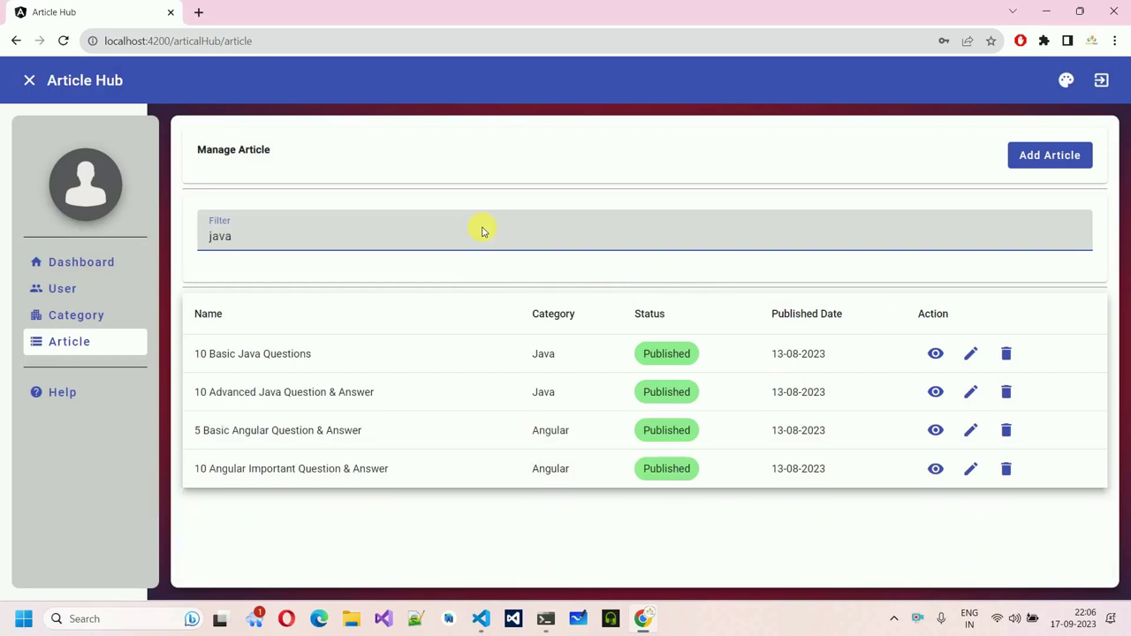
{"action": "key", "text": "BackSpace"}
{"action": "key", "text": "BackSpace"}
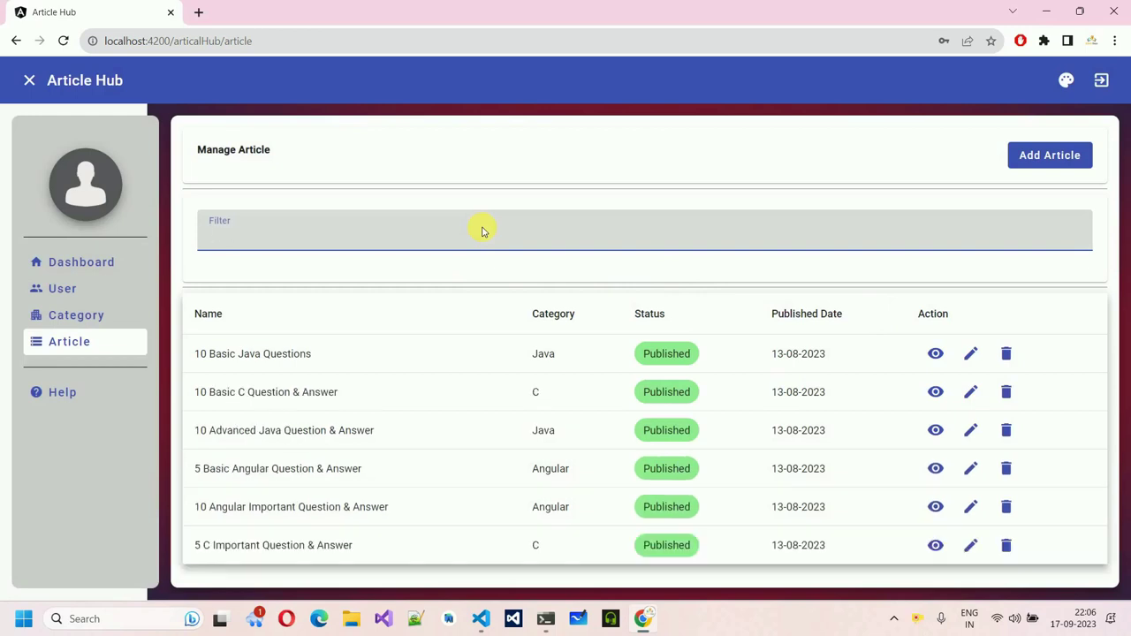
{"action": "type", "text": "questions"}
{"action": "key", "text": "BackSpace"}
{"action": "key", "text": "BackSpace"}
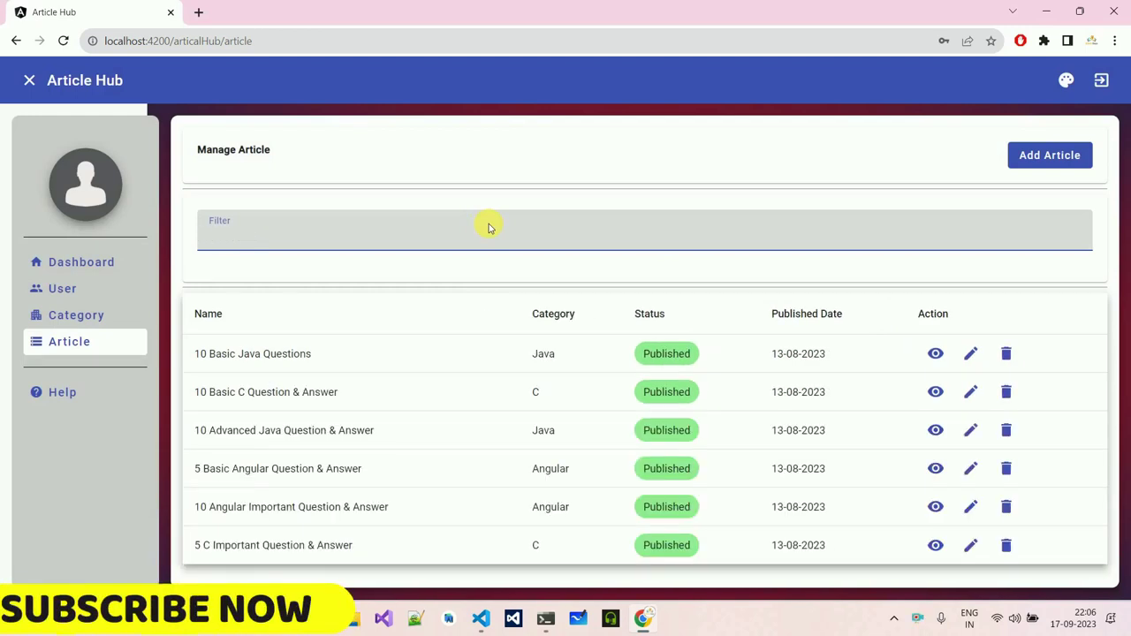
Start a new article named "Html art" with the content "This is my first article in html."
{"action": "left_click", "coordinate": [1049, 155]}
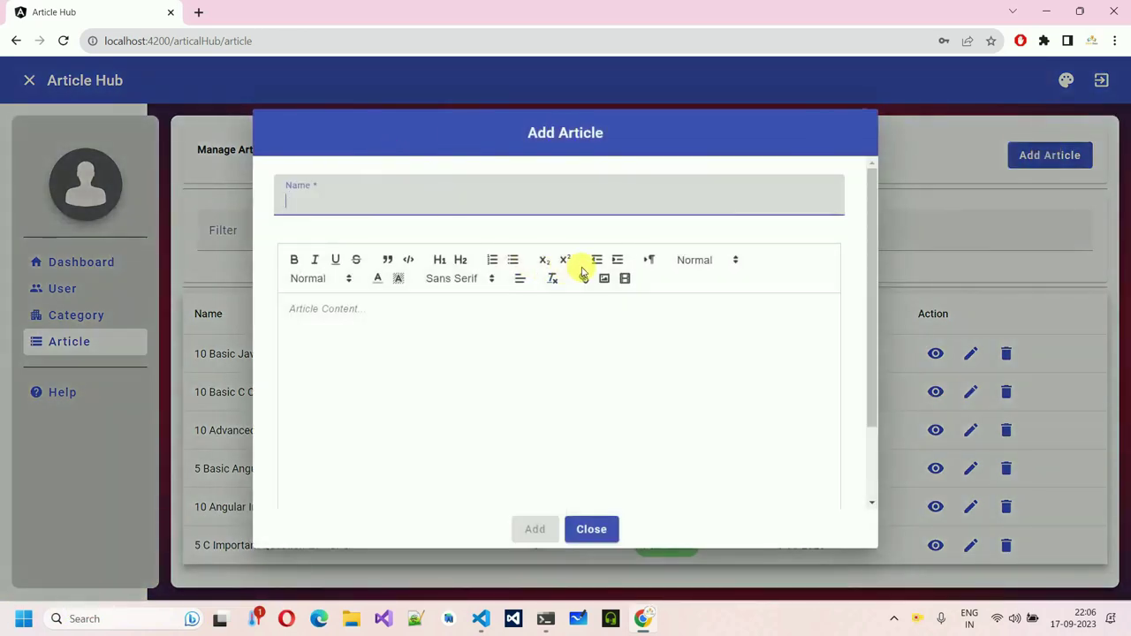
{"action": "scroll", "coordinate": [583, 265], "scroll_direction": "down", "scroll_amount": 2}
{"action": "scroll", "coordinate": [551, 244], "scroll_direction": "up", "scroll_amount": 2}
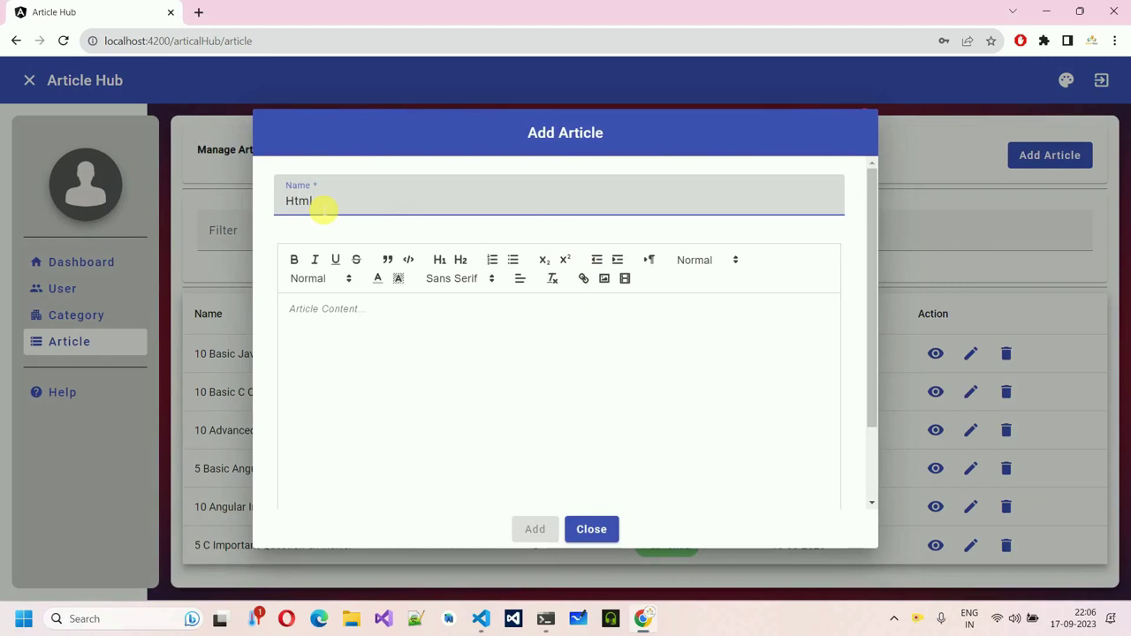
{"action": "left_click", "coordinate": [425, 334]}
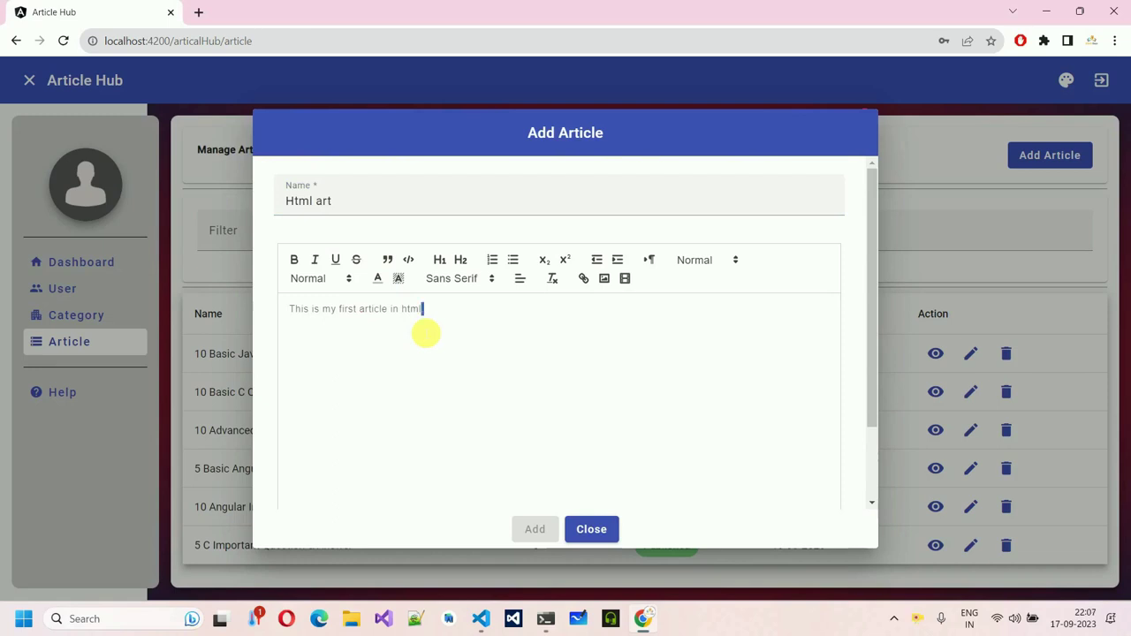
Make the whole sentence in the article content bold, italic and underlined
{"action": "key", "text": "ctrl+shift+Left"}
{"action": "key", "text": "ctrl+shift+Left"}
{"action": "key", "text": "ctrl+shift+Left"}
{"action": "key", "text": "ctrl+shift+Left"}
{"action": "key", "text": "ctrl+shift+Left"}
{"action": "key", "text": "ctrl+shift+Left"}
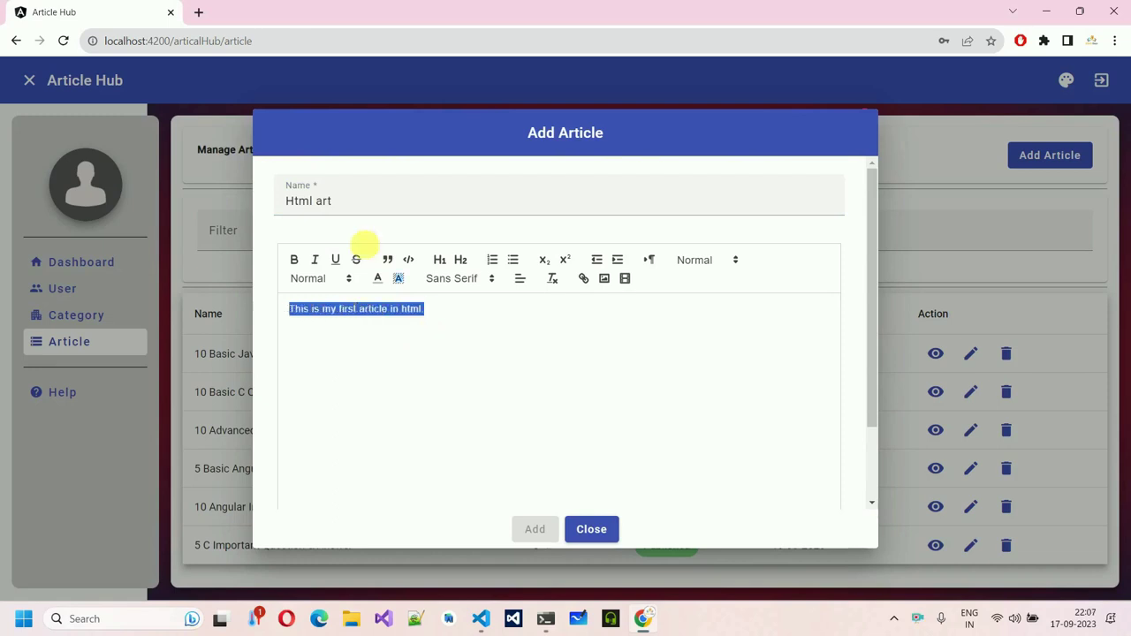
{"action": "left_click", "coordinate": [297, 262]}
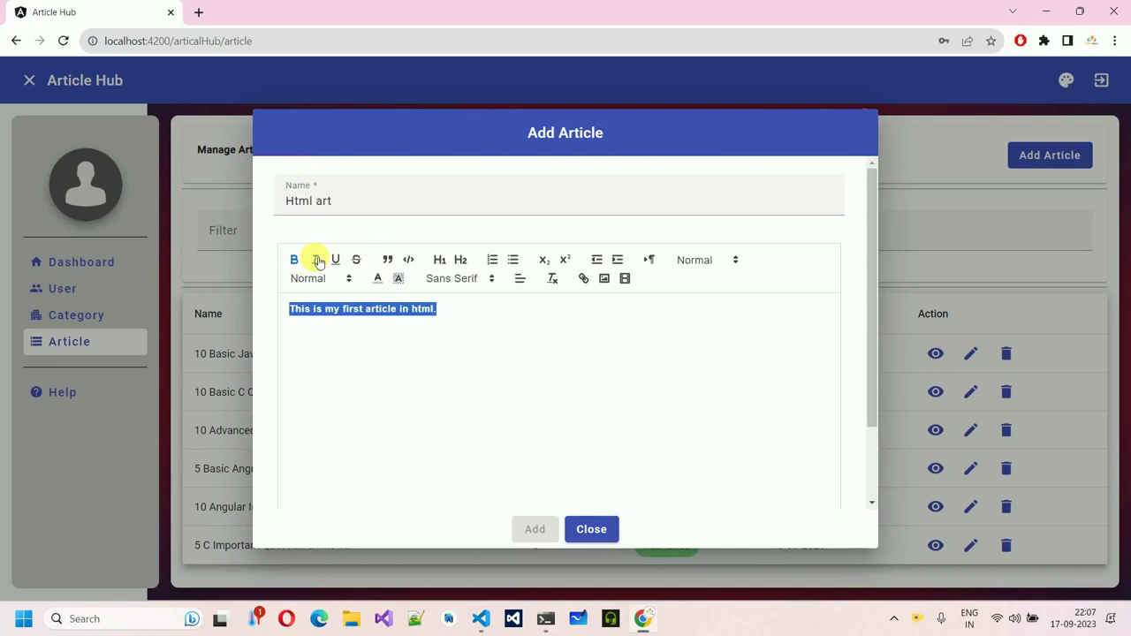
{"action": "left_click", "coordinate": [317, 261]}
{"action": "left_click", "coordinate": [340, 262]}
{"action": "left_click", "coordinate": [532, 346]}
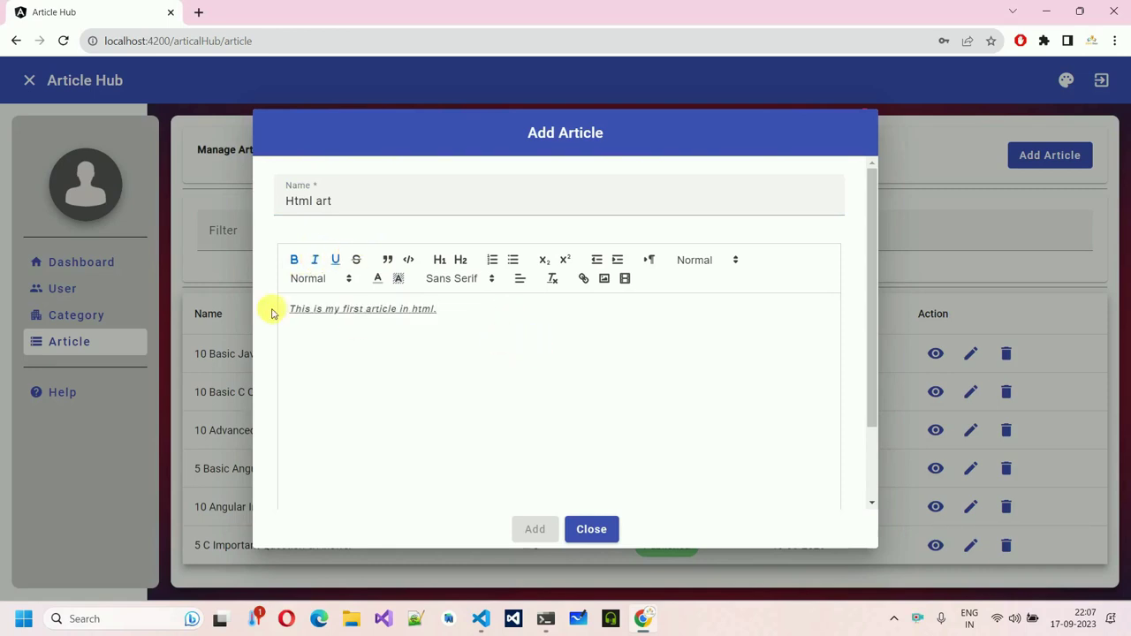
Set the text colour of the article's sentence to red
{"action": "left_click_drag", "start_coordinate": [437, 312], "coordinate": [255, 315]}
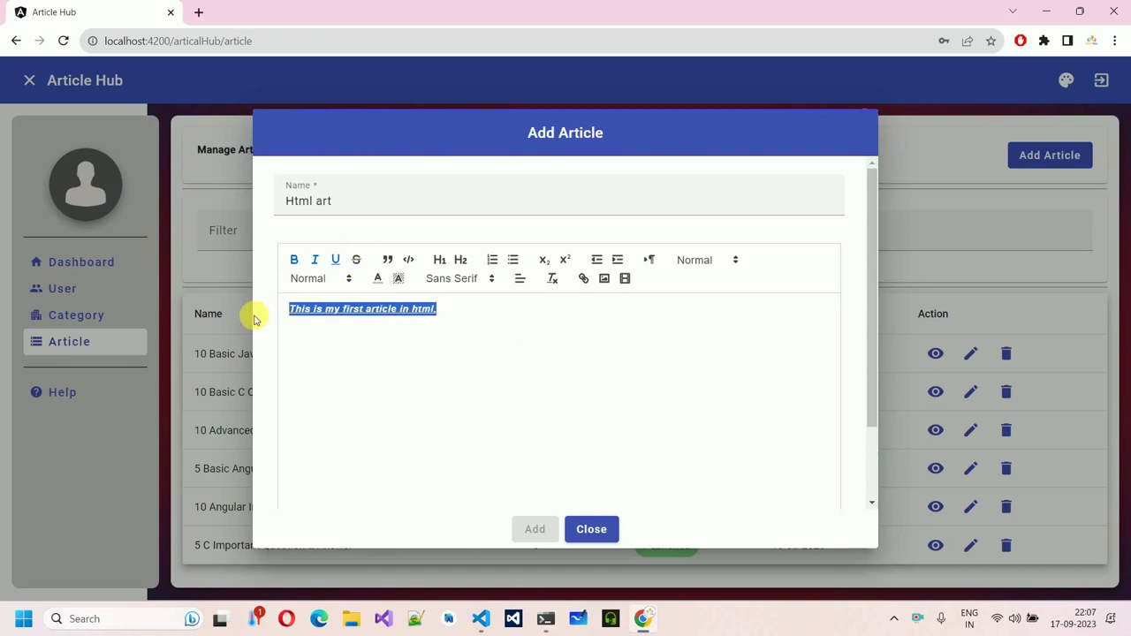
{"action": "left_click", "coordinate": [381, 285]}
{"action": "left_click", "coordinate": [395, 294]}
{"action": "left_click", "coordinate": [462, 331]}
Strike through the article's sentence and remove the strikethrough again
{"action": "left_click_drag", "start_coordinate": [437, 309], "coordinate": [297, 311]}
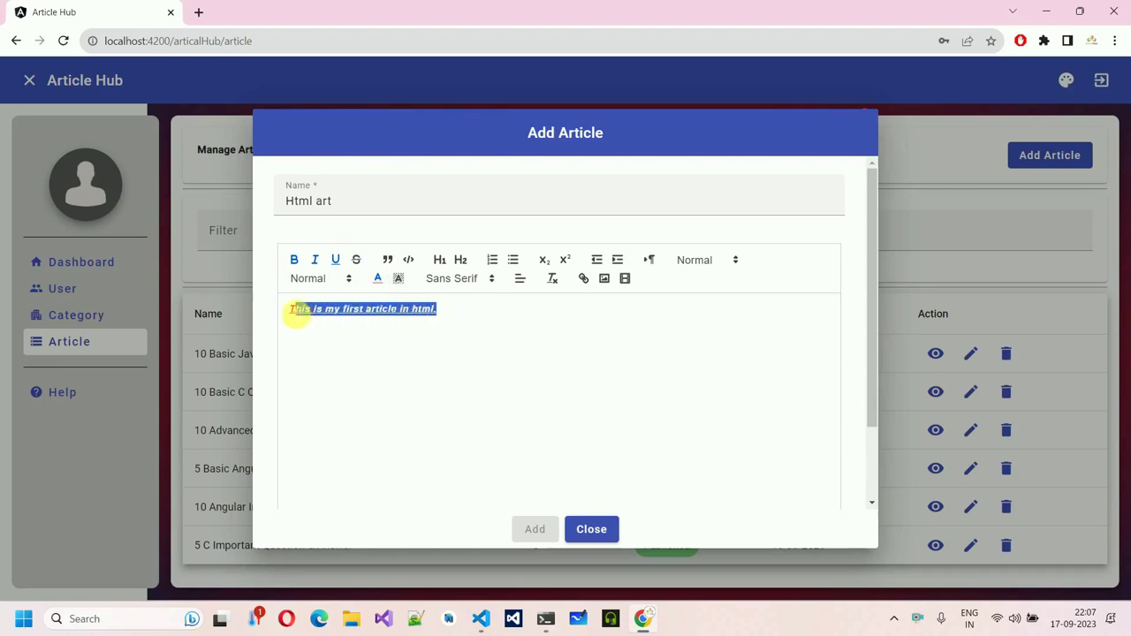
{"action": "left_click", "coordinate": [357, 259]}
{"action": "left_click", "coordinate": [328, 319]}
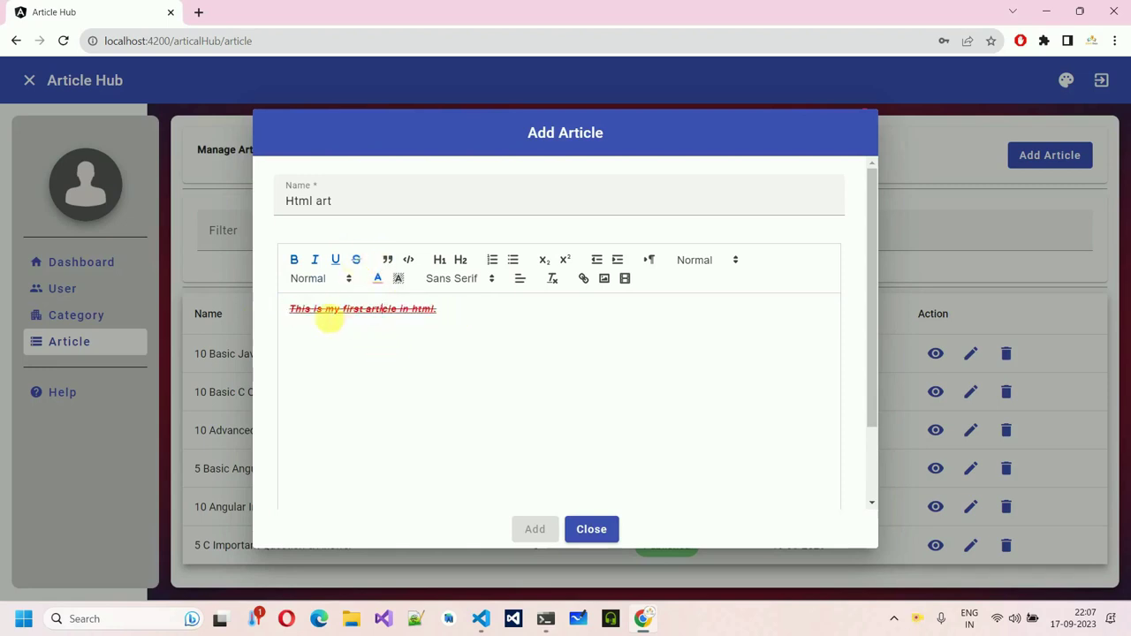
{"action": "left_click_drag", "start_coordinate": [472, 308], "coordinate": [274, 318]}
{"action": "left_click", "coordinate": [356, 260]}
Try the article's sentence as a blockquote and change it to Heading 1
{"action": "left_click", "coordinate": [387, 259]}
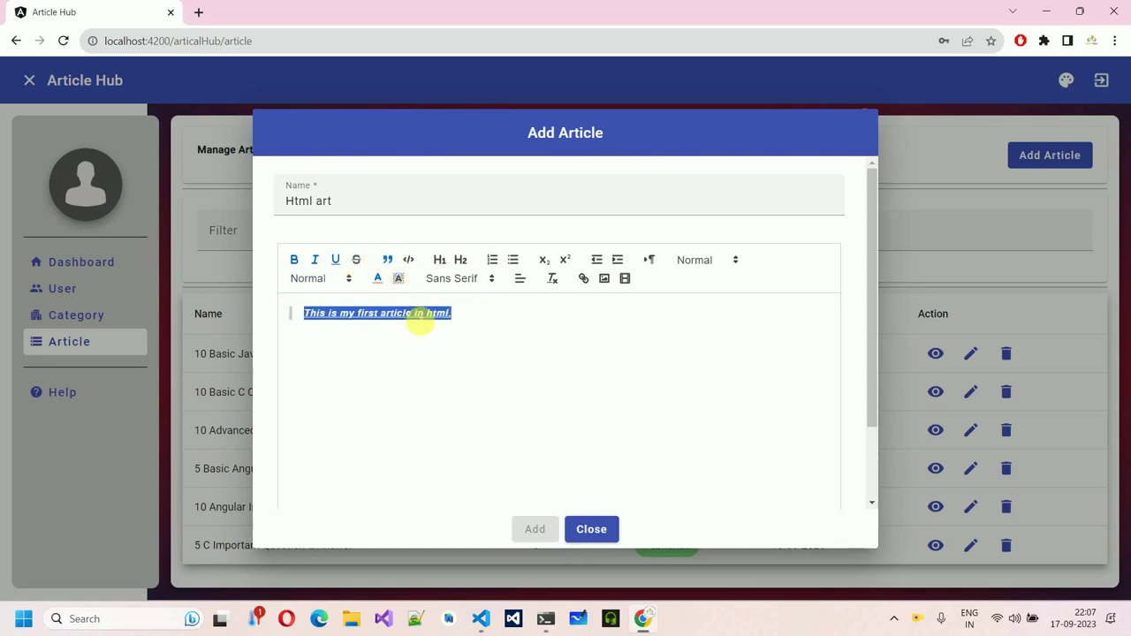
{"action": "left_click", "coordinate": [422, 366]}
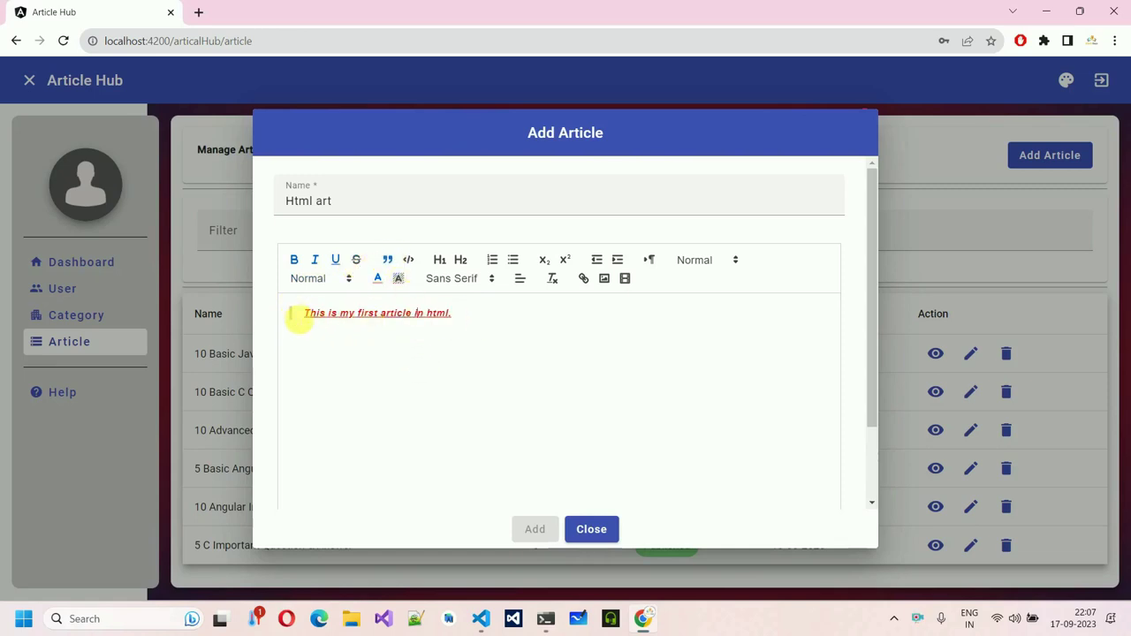
{"action": "left_click_drag", "start_coordinate": [452, 316], "coordinate": [293, 327]}
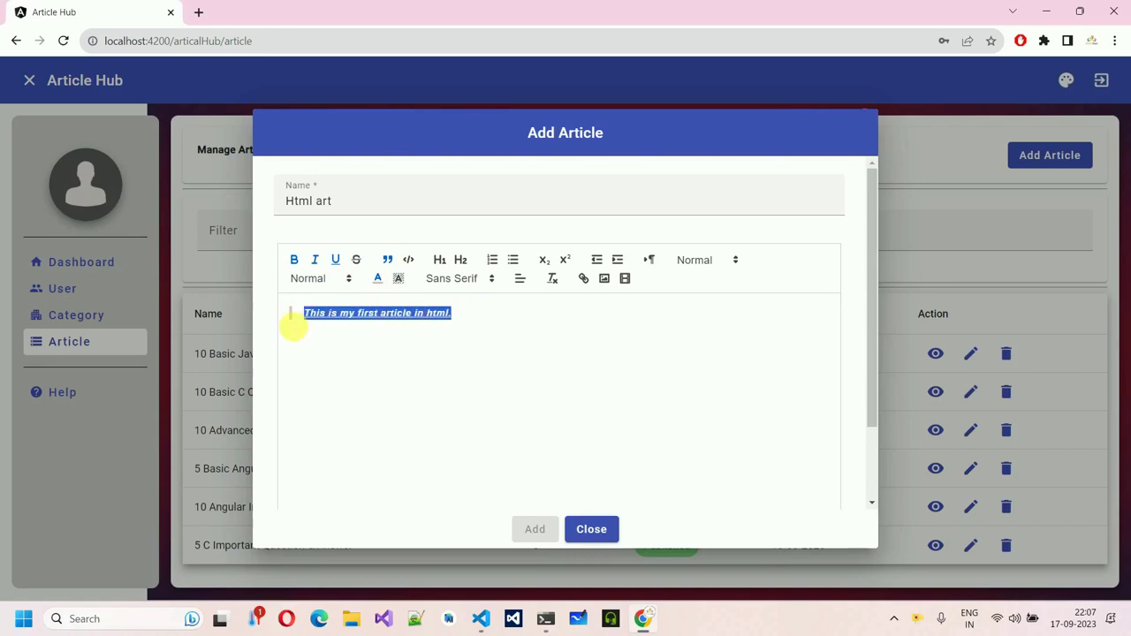
{"action": "left_click", "coordinate": [444, 261]}
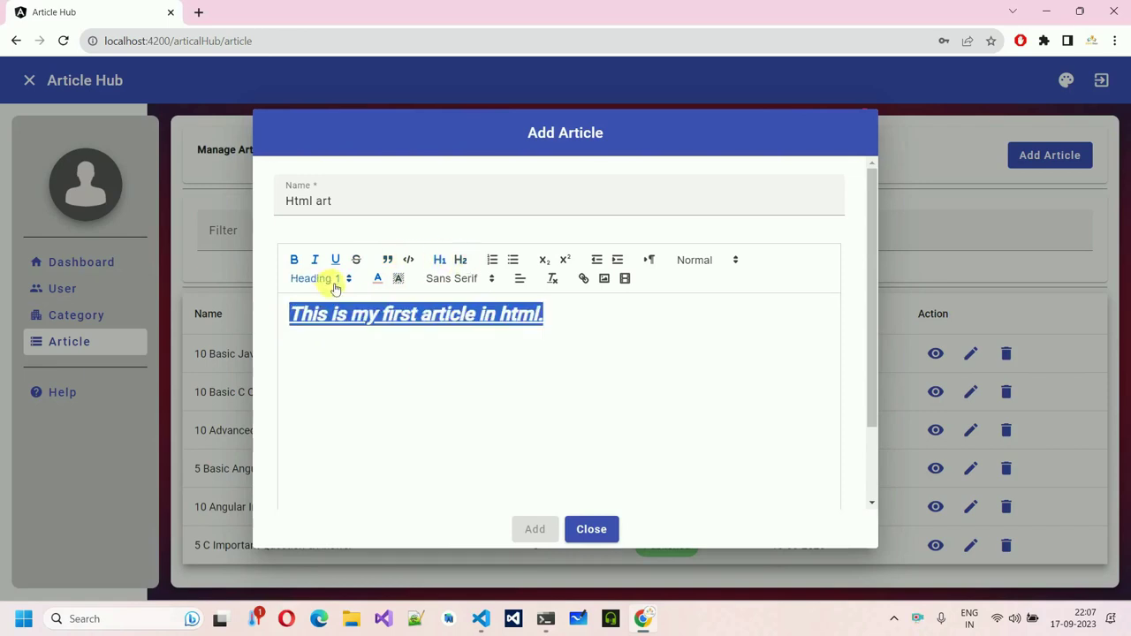
Change the article's sentence from Heading 1 to the Heading 2 style
{"action": "left_click", "coordinate": [346, 280]}
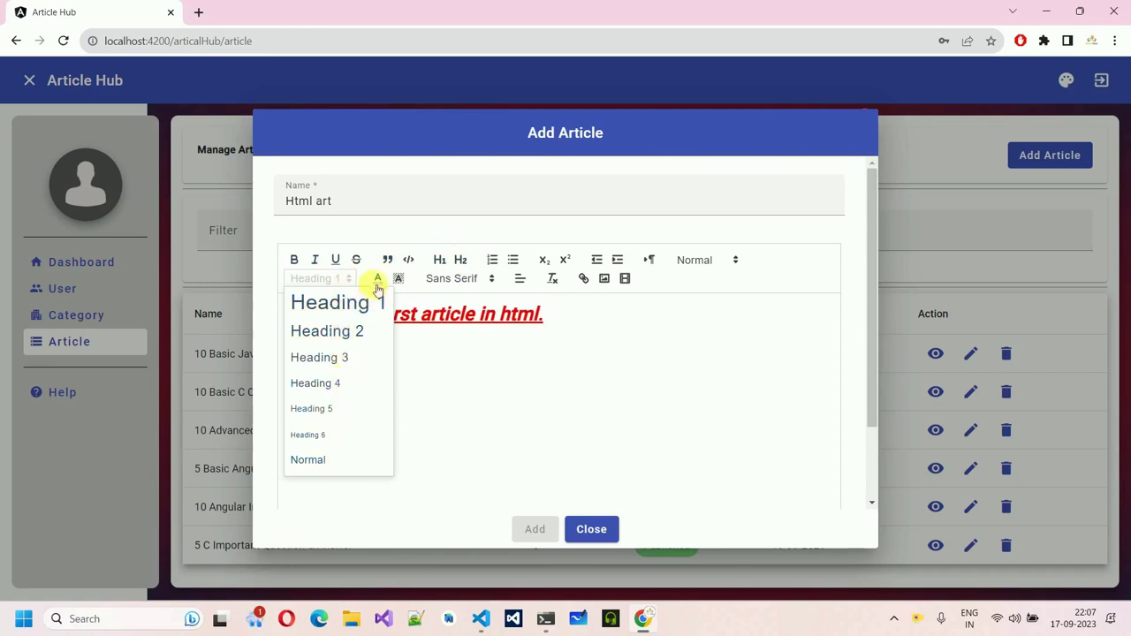
{"action": "left_click", "coordinate": [364, 339]}
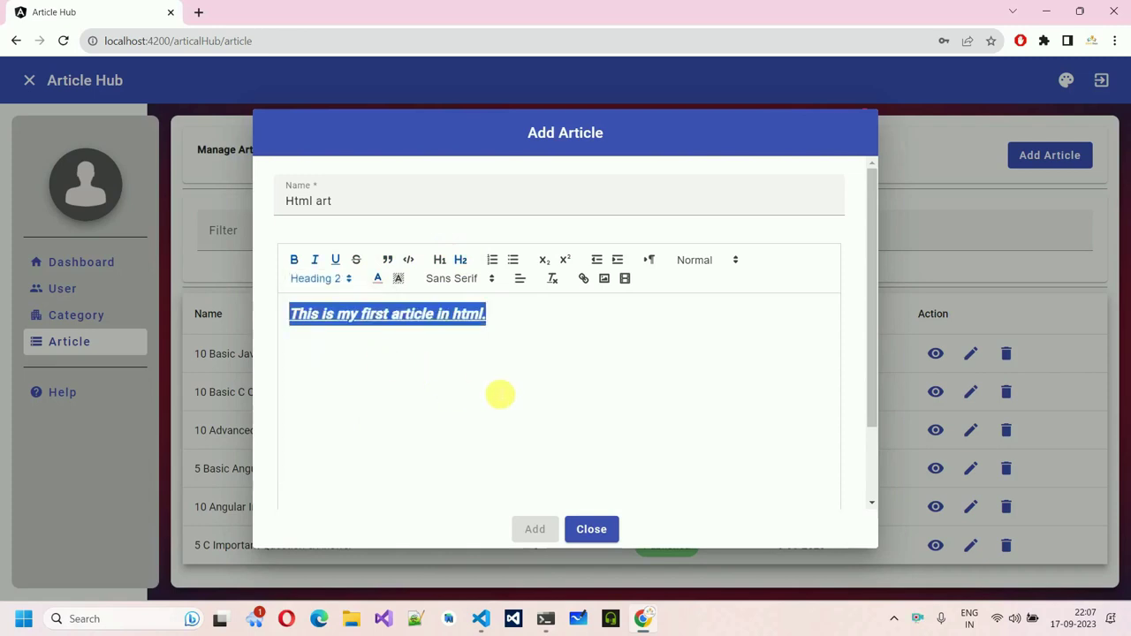
{"action": "left_click", "coordinate": [600, 338]}
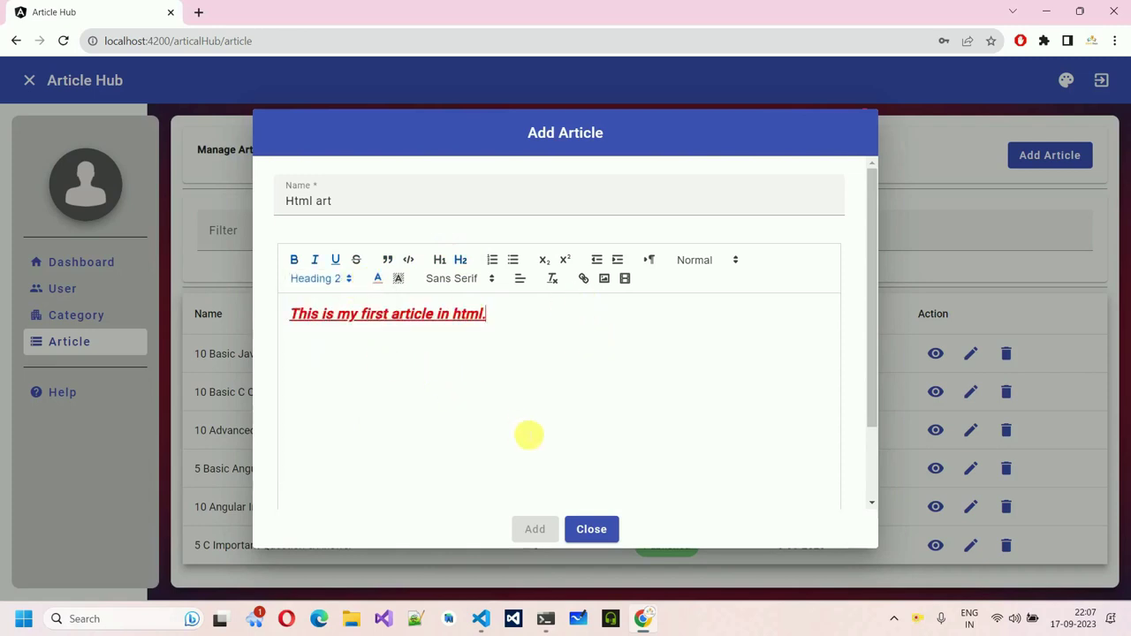
Set the new article's category to Html
{"action": "scroll", "coordinate": [533, 439], "scroll_direction": "down", "scroll_amount": 2}
{"action": "left_click", "coordinate": [512, 468]}
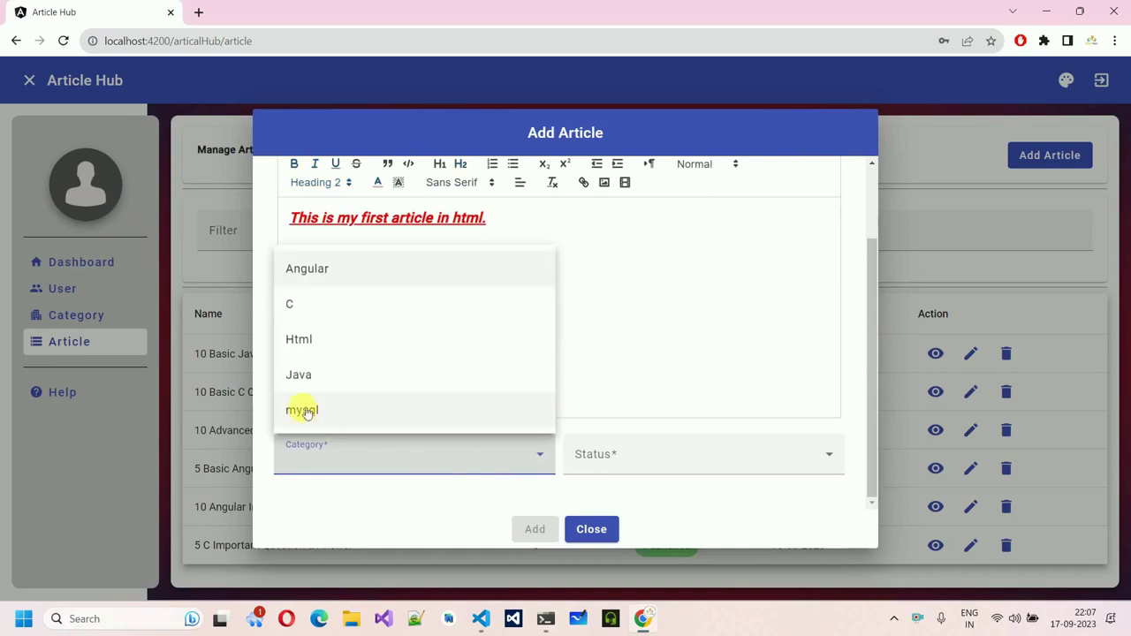
{"action": "left_click", "coordinate": [336, 343]}
{"action": "left_click", "coordinate": [353, 454]}
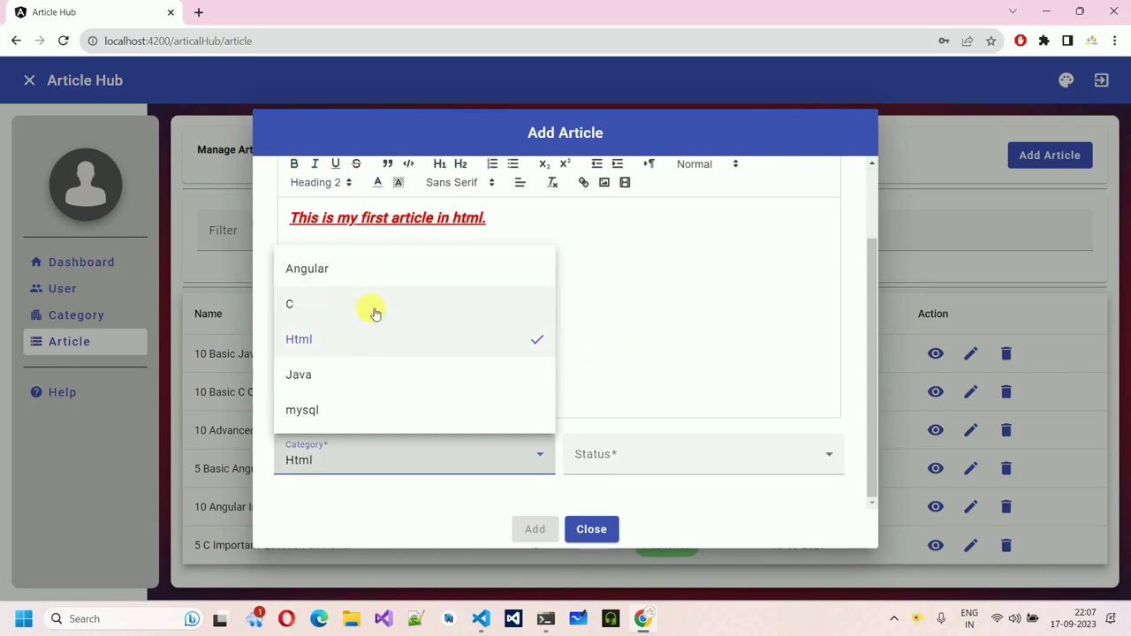
{"action": "left_click", "coordinate": [393, 346]}
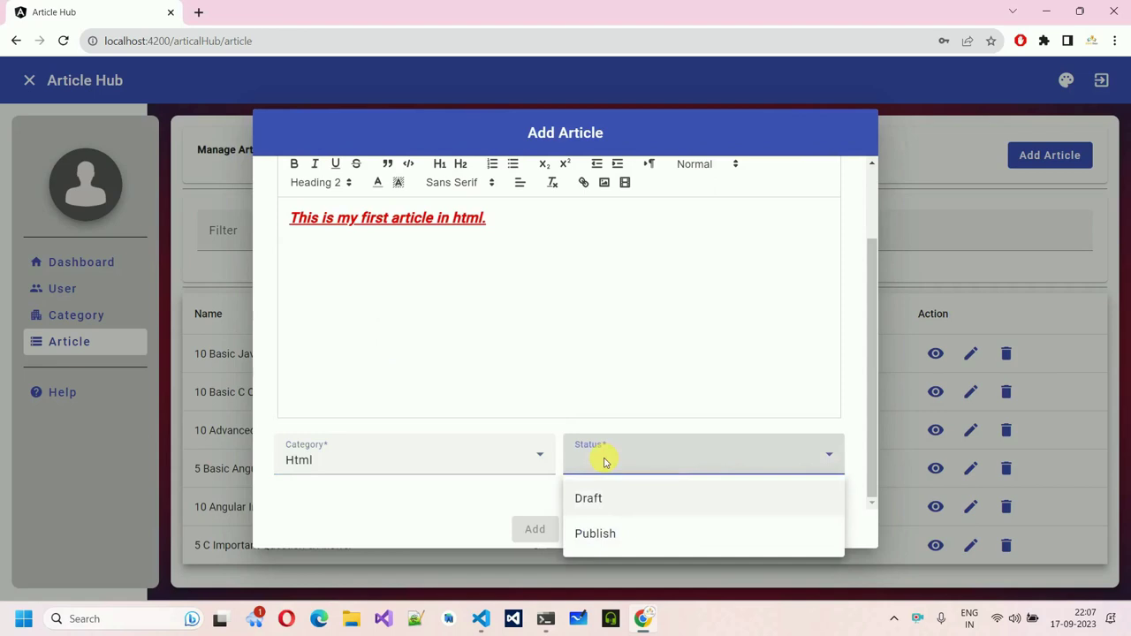
Set the article's status to Draft and add the article
{"action": "left_click", "coordinate": [498, 253]}
{"action": "scroll", "coordinate": [530, 282], "scroll_direction": "up", "scroll_amount": 2}
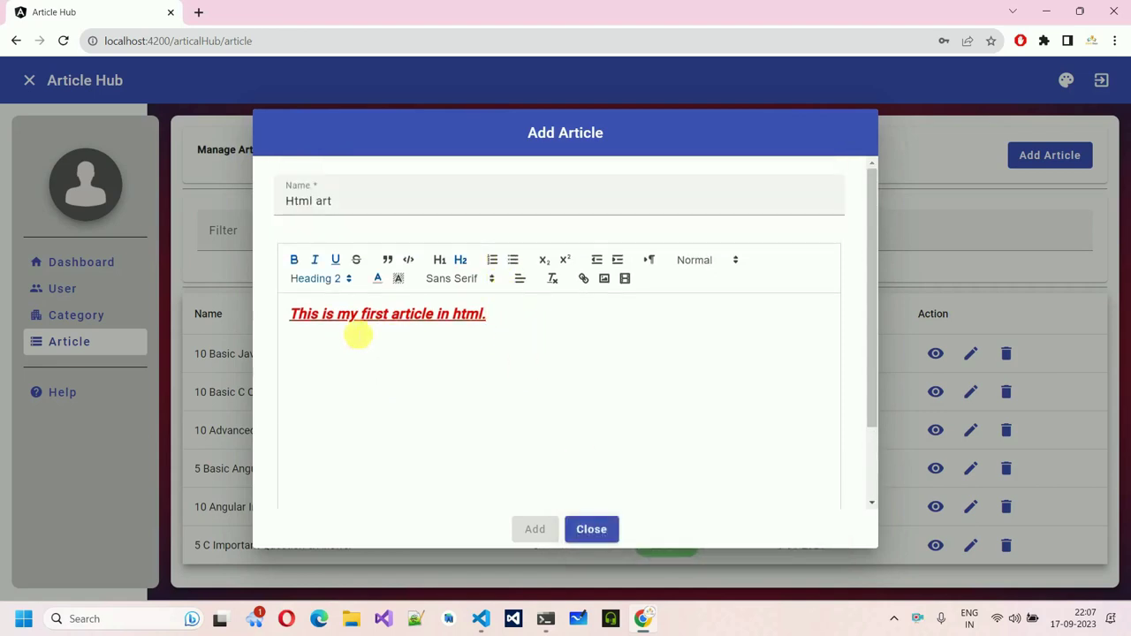
{"action": "left_click", "coordinate": [421, 333]}
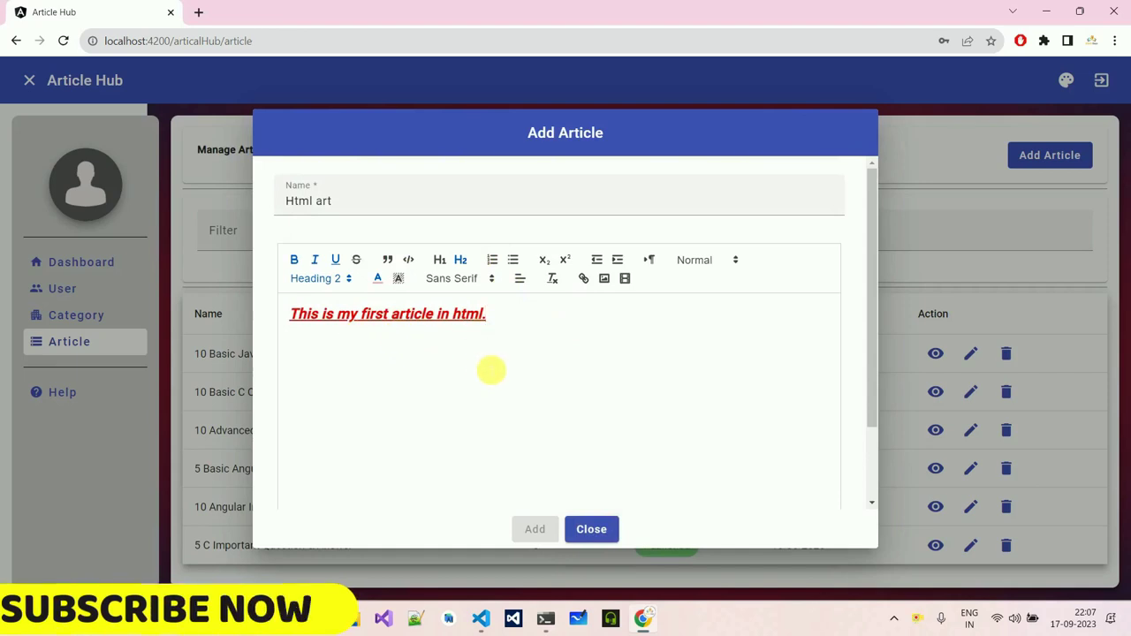
{"action": "scroll", "coordinate": [556, 356], "scroll_direction": "down", "scroll_amount": 1}
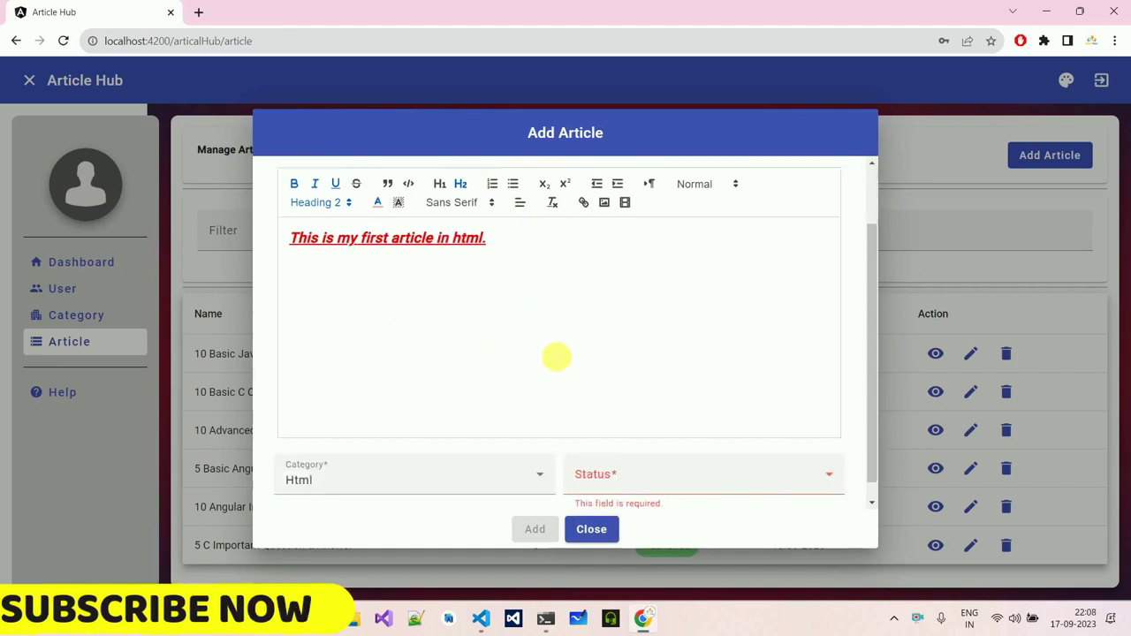
{"action": "left_click", "coordinate": [767, 468]}
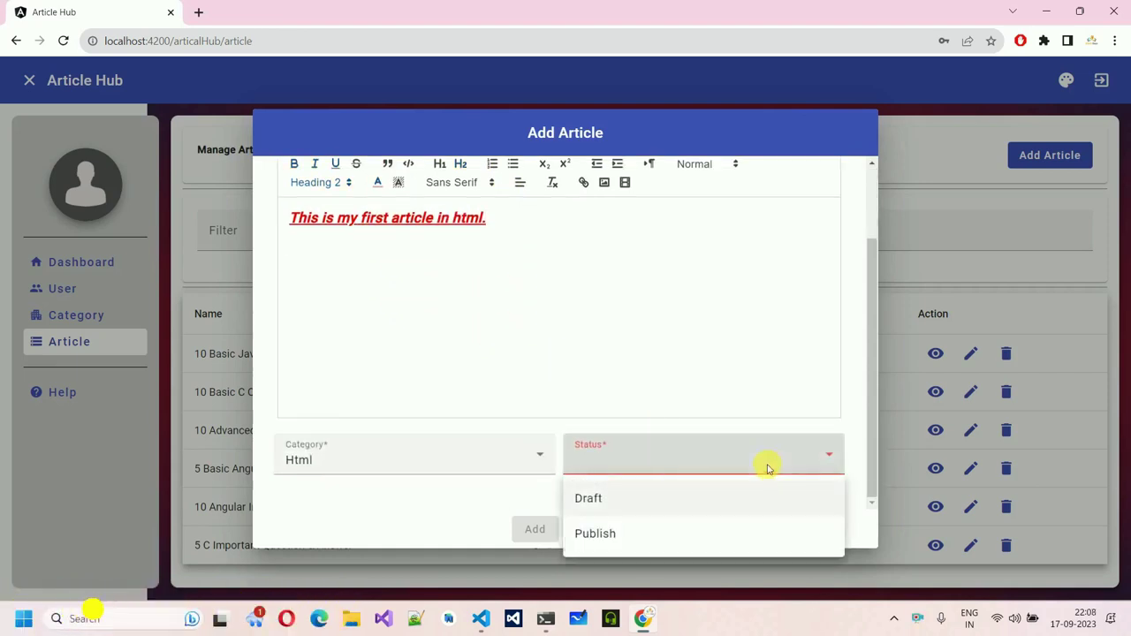
{"action": "left_click", "coordinate": [590, 502]}
{"action": "left_click", "coordinate": [535, 530]}
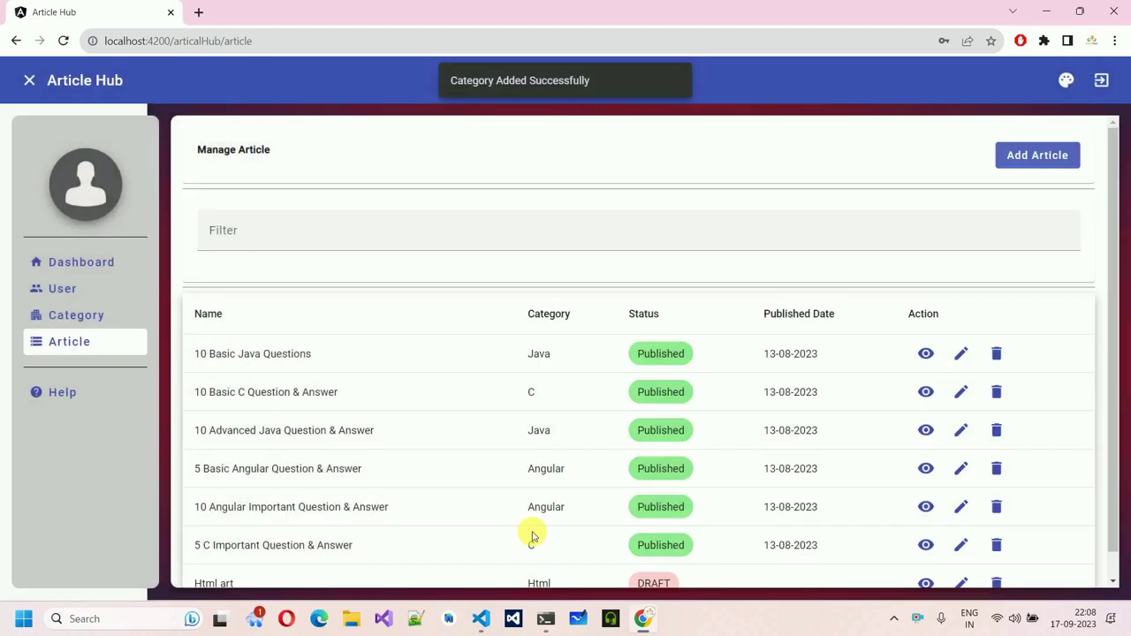
Check the Html art entry in the article list and log out of the admin account
{"action": "scroll", "coordinate": [555, 439], "scroll_direction": "down", "scroll_amount": 1}
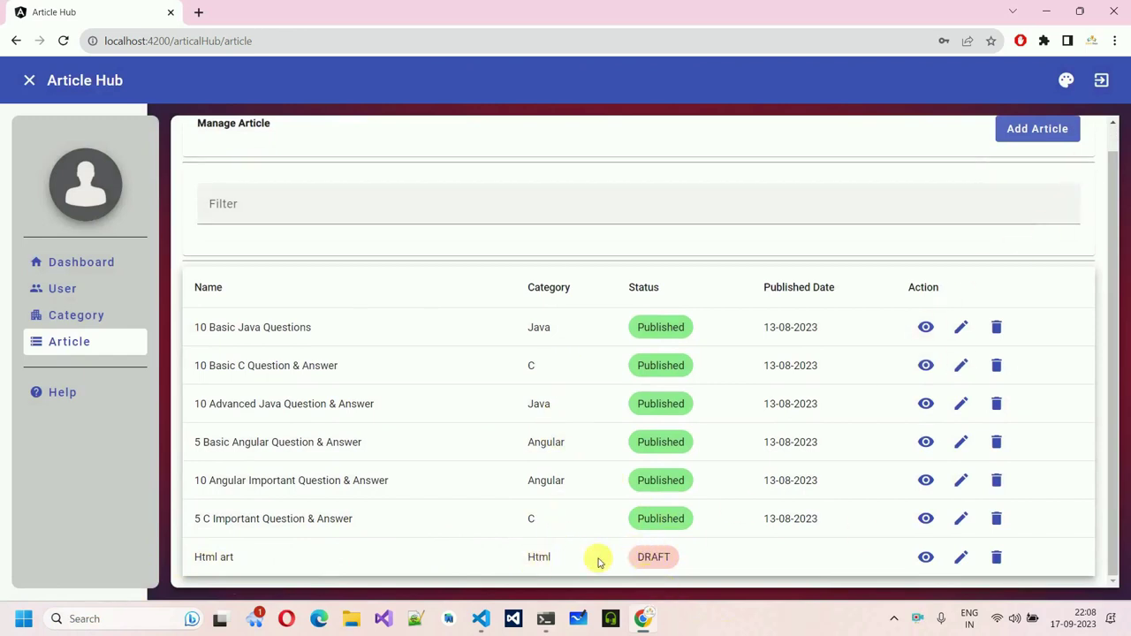
{"action": "left_click", "coordinate": [1101, 81]}
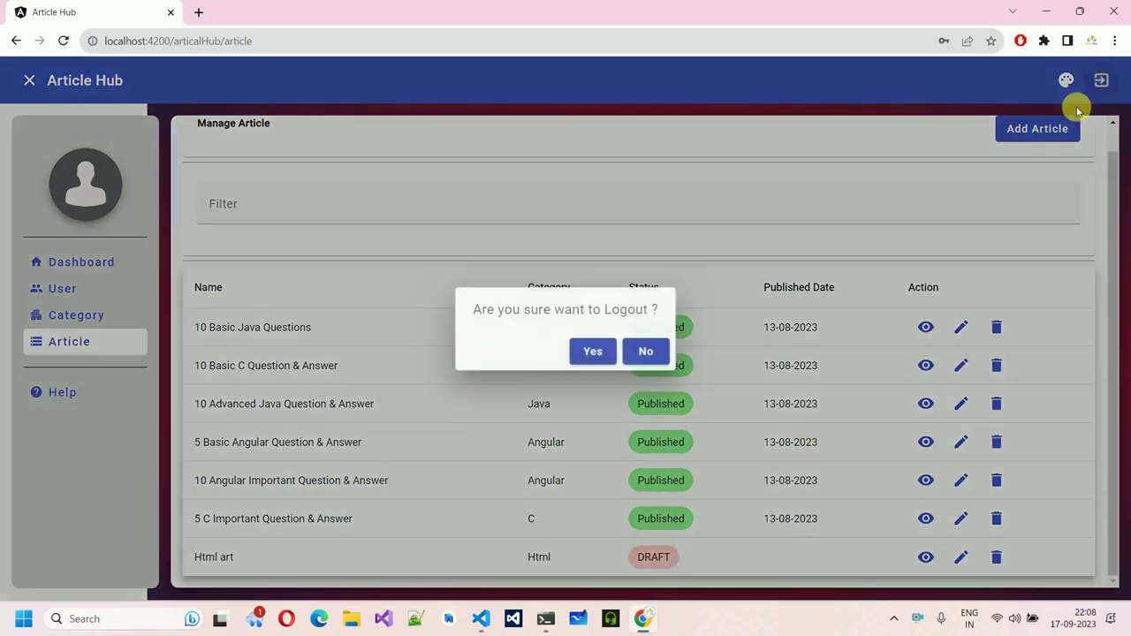
{"action": "left_click", "coordinate": [609, 351]}
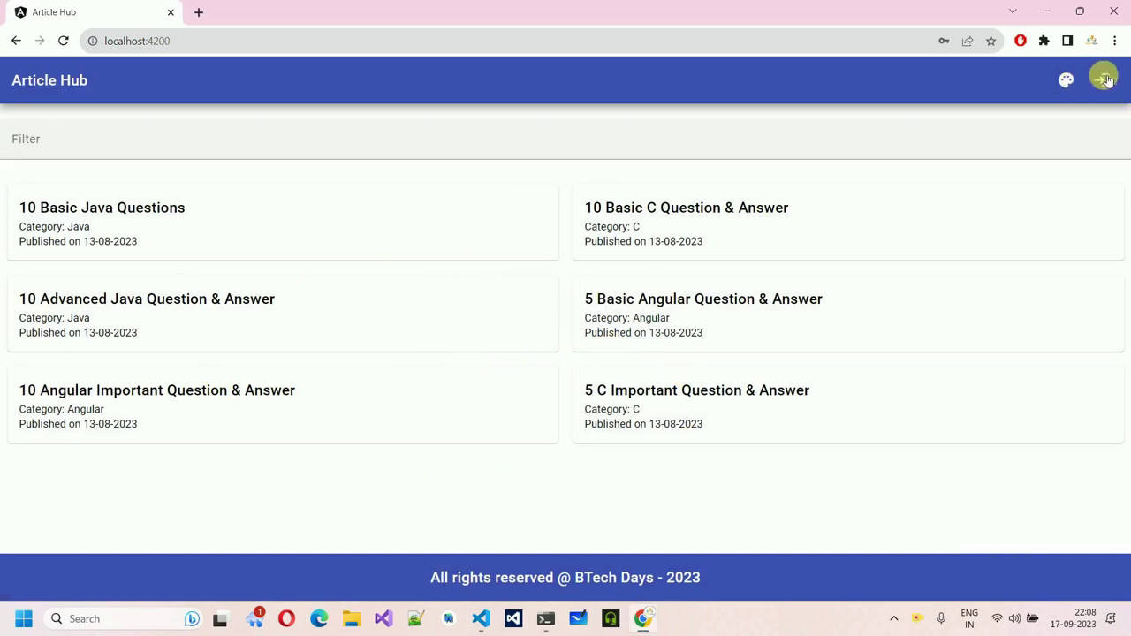
Log back in to Article Hub with the admin e-mail and the account password
{"action": "left_click", "coordinate": [1101, 80]}
{"action": "left_click", "coordinate": [542, 289]}
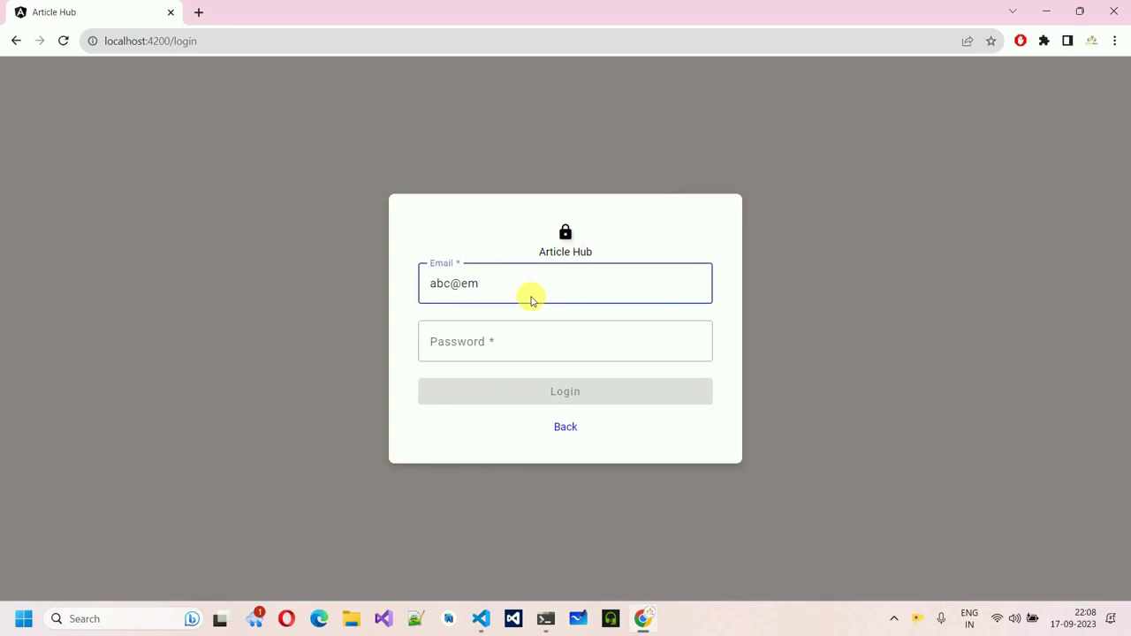
{"action": "key", "text": "Tab"}
{"action": "type", "text": "1"}
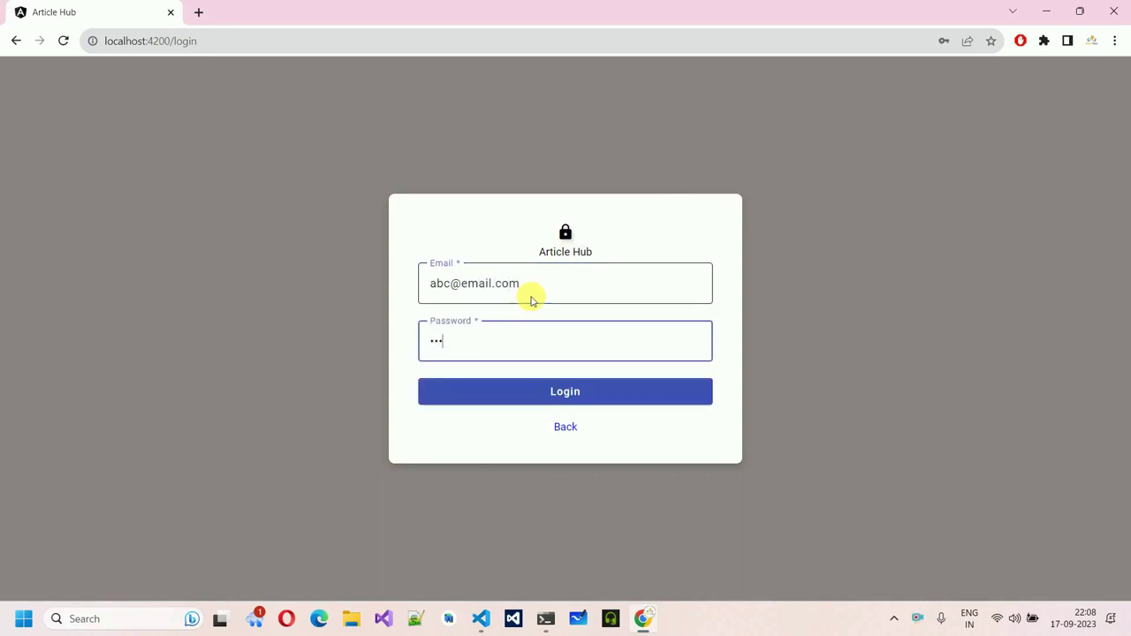
{"action": "type", "text": "23"}
{"action": "left_click", "coordinate": [543, 392]}
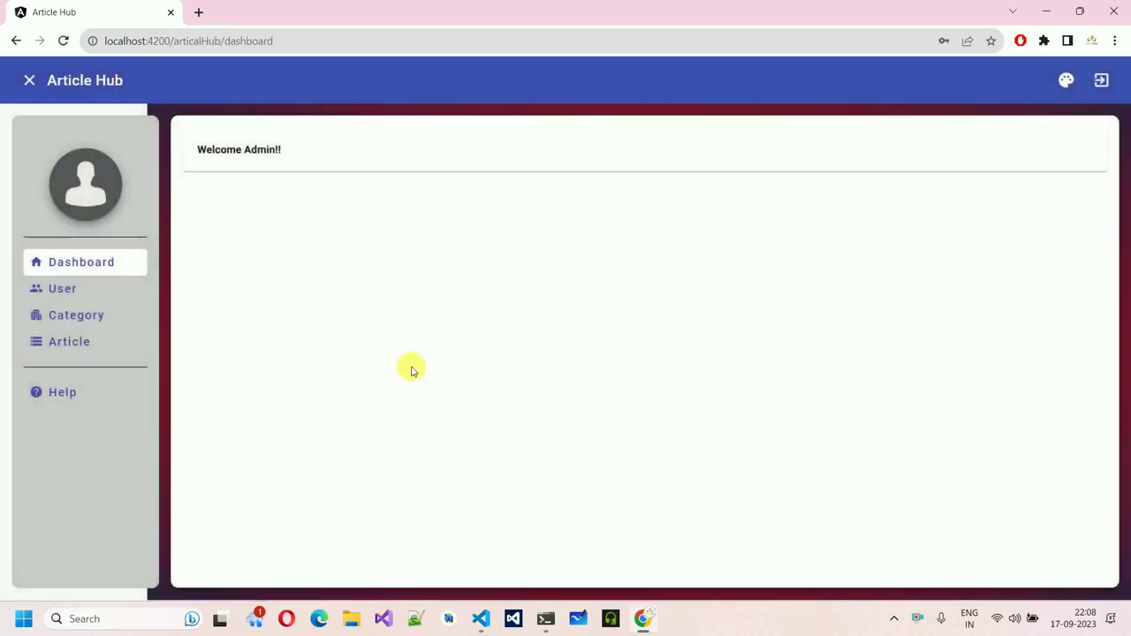
Edit the Html art article in article management, set its status to Publish and update it
{"action": "left_click", "coordinate": [78, 346]}
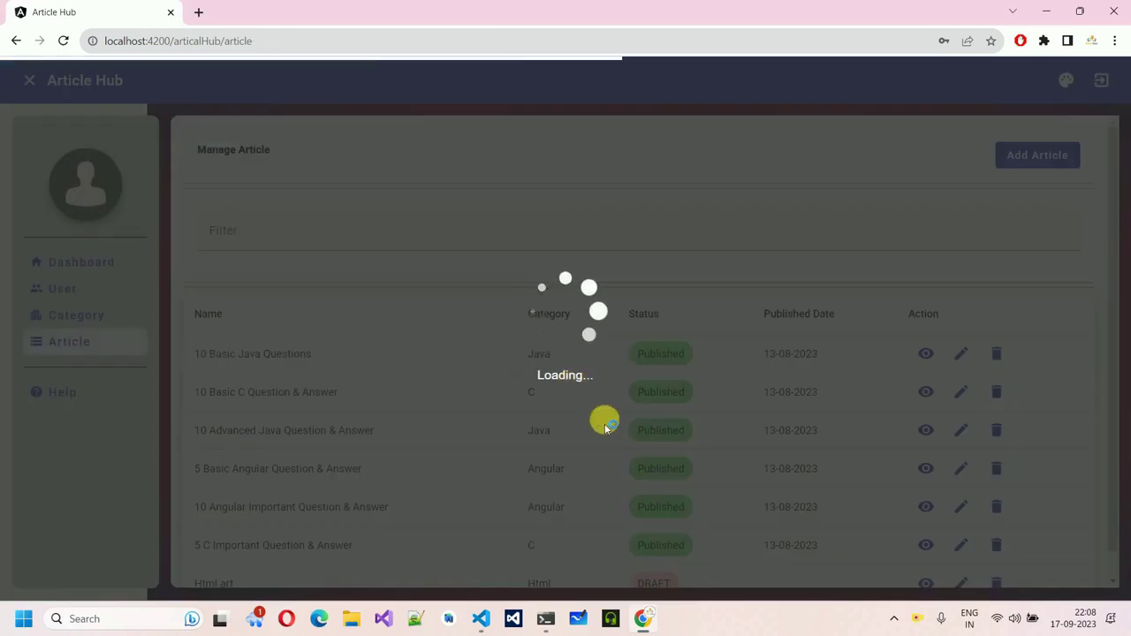
{"action": "scroll", "coordinate": [972, 530], "scroll_direction": "down", "scroll_amount": 1}
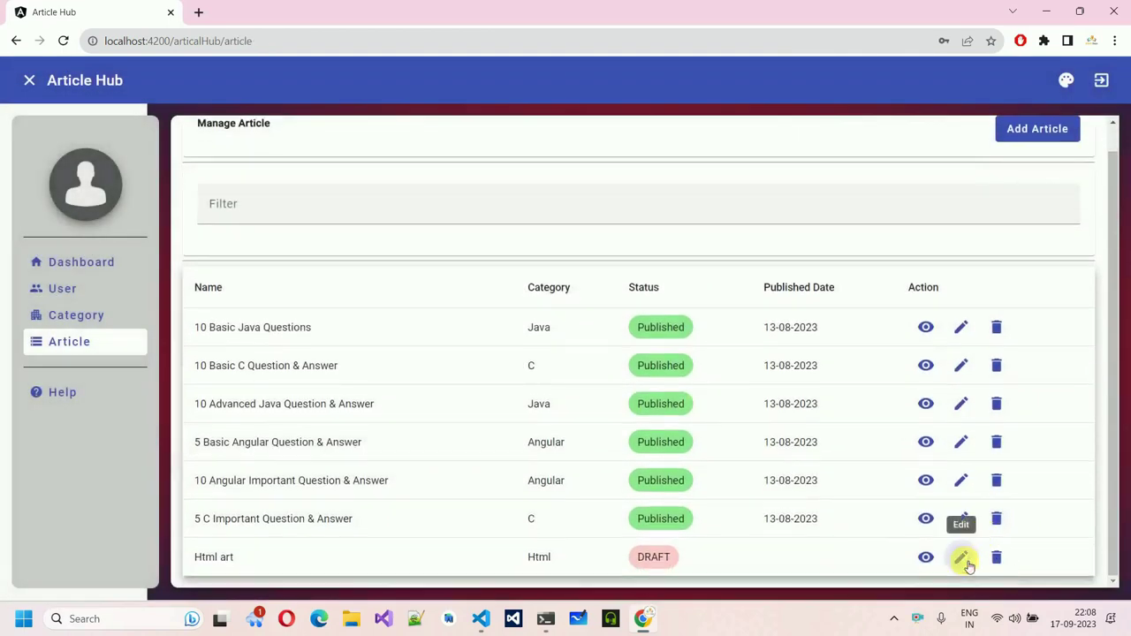
{"action": "left_click", "coordinate": [962, 557]}
{"action": "scroll", "coordinate": [654, 318], "scroll_direction": "down", "scroll_amount": 1}
{"action": "left_click", "coordinate": [671, 452]}
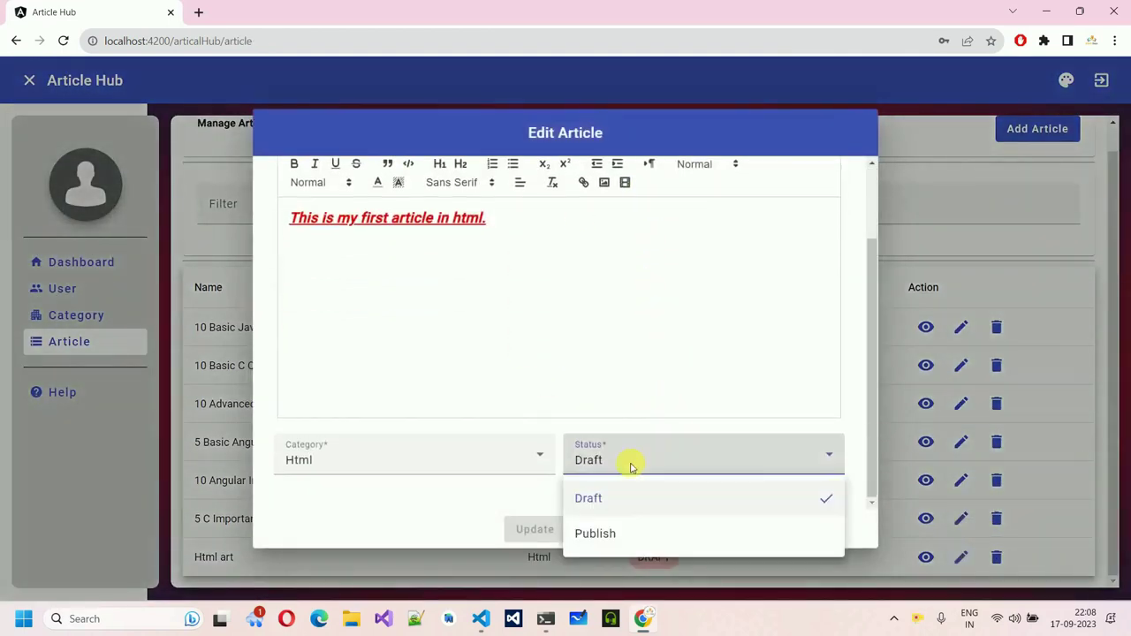
{"action": "left_click", "coordinate": [625, 534]}
{"action": "left_click", "coordinate": [534, 530]}
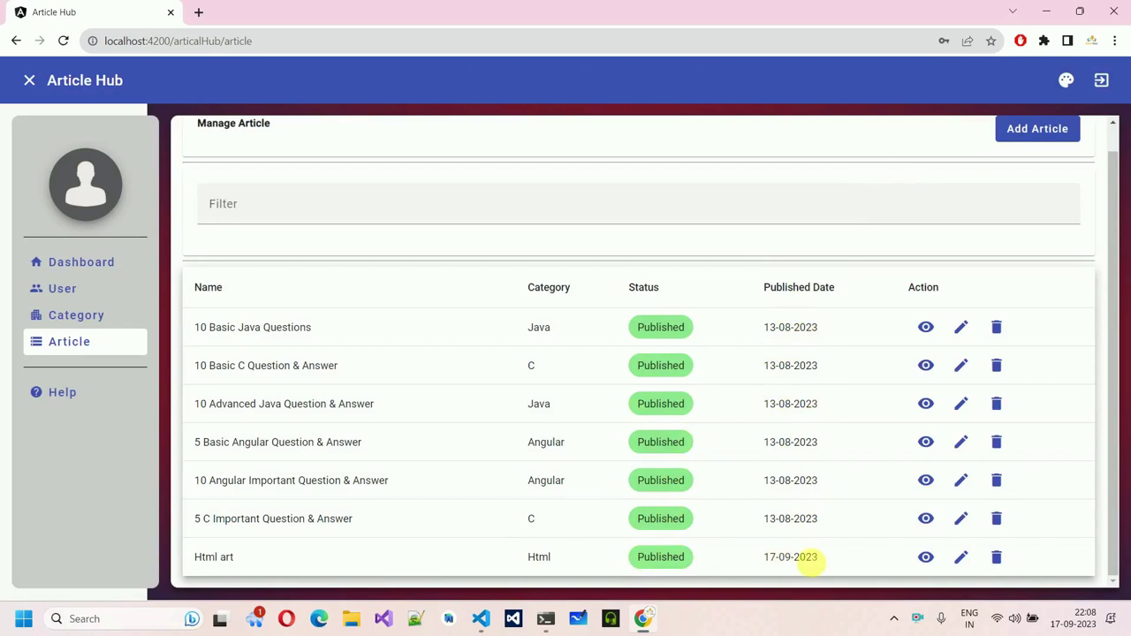
Log out and view the Html art article on the public page, closing it after reading
{"action": "left_click", "coordinate": [1101, 80]}
{"action": "left_click", "coordinate": [590, 352]}
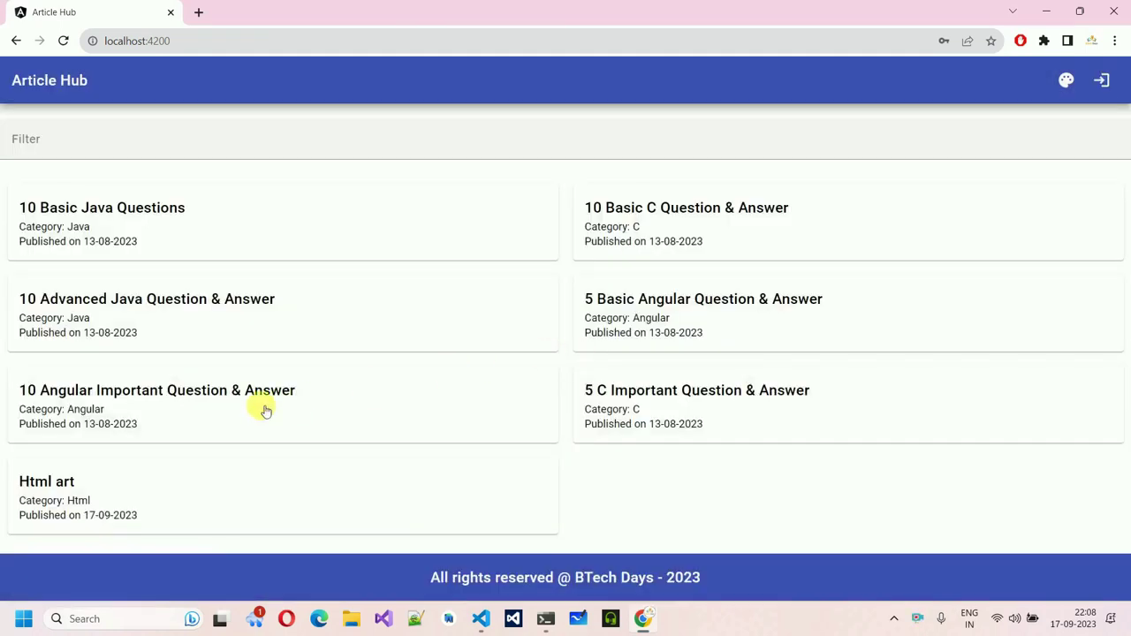
{"action": "left_click", "coordinate": [86, 500]}
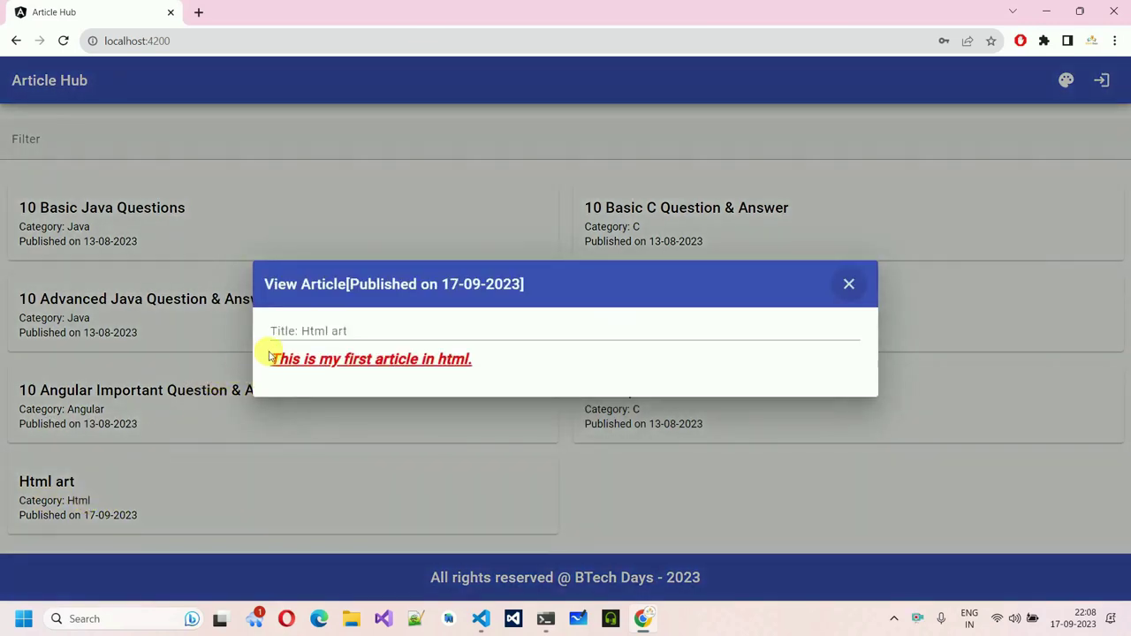
{"action": "left_click_drag", "start_coordinate": [272, 357], "coordinate": [536, 354]}
{"action": "left_click", "coordinate": [553, 353]}
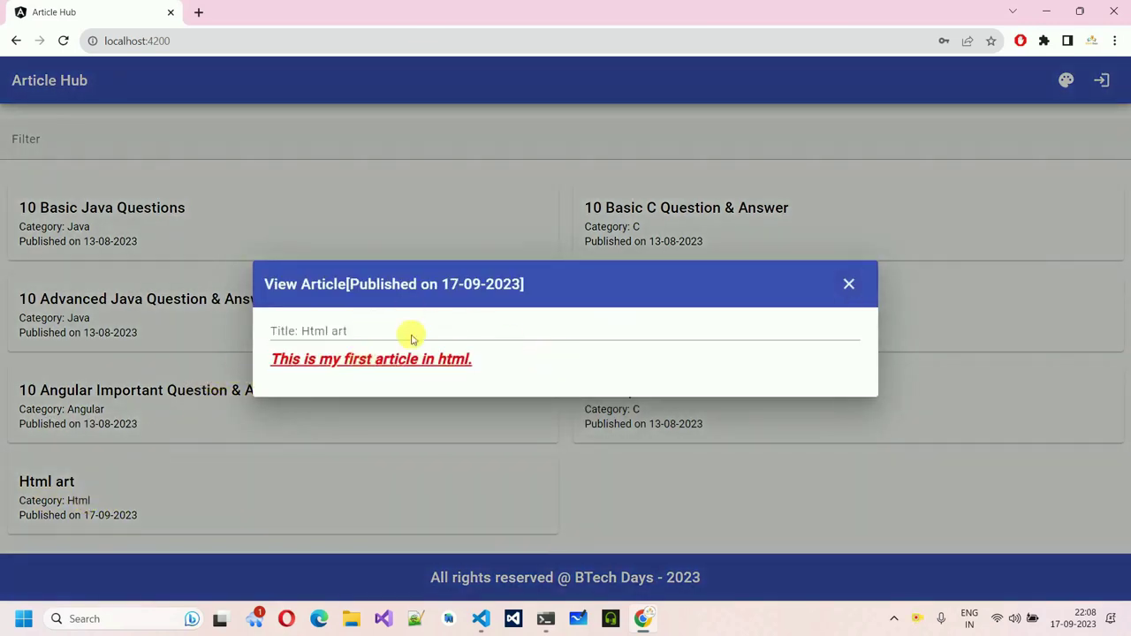
{"action": "left_click", "coordinate": [848, 284]}
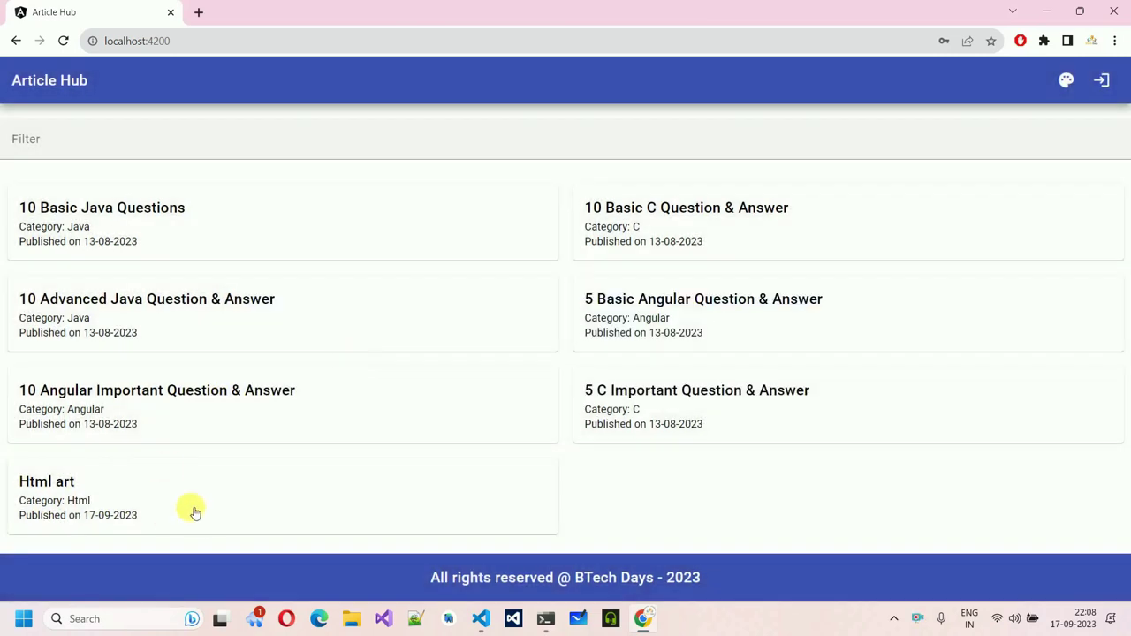
Sign in as admin again by entering the e-mail and the account password
{"action": "left_click", "coordinate": [1101, 80]}
{"action": "left_click", "coordinate": [584, 284]}
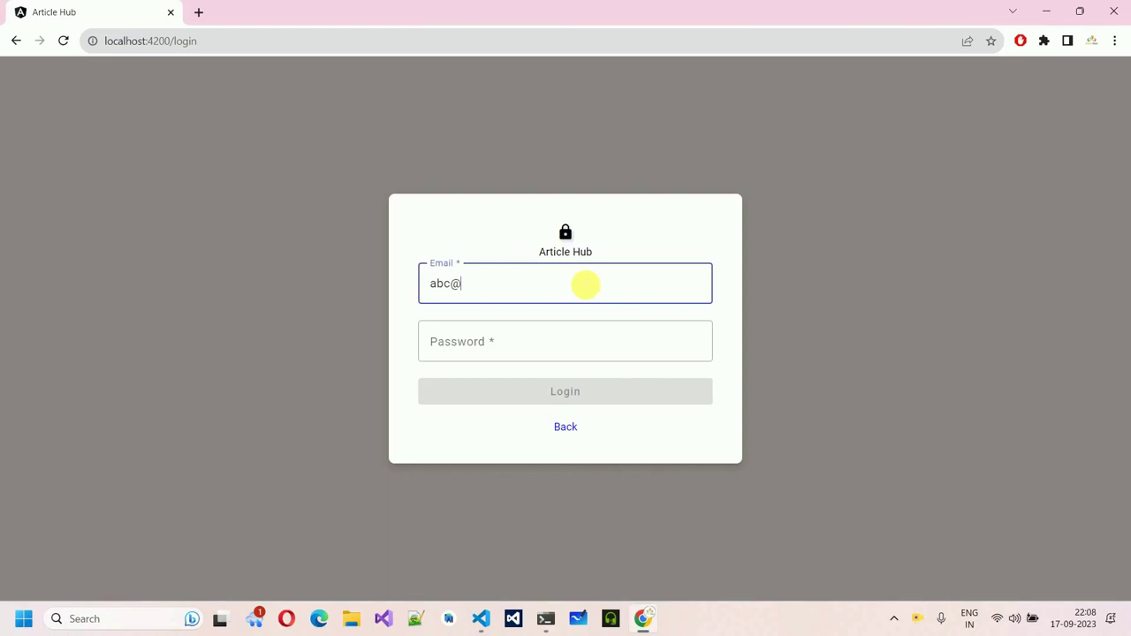
{"action": "type", "text": "abc@email.com"}
{"action": "key", "text": "Tab"}
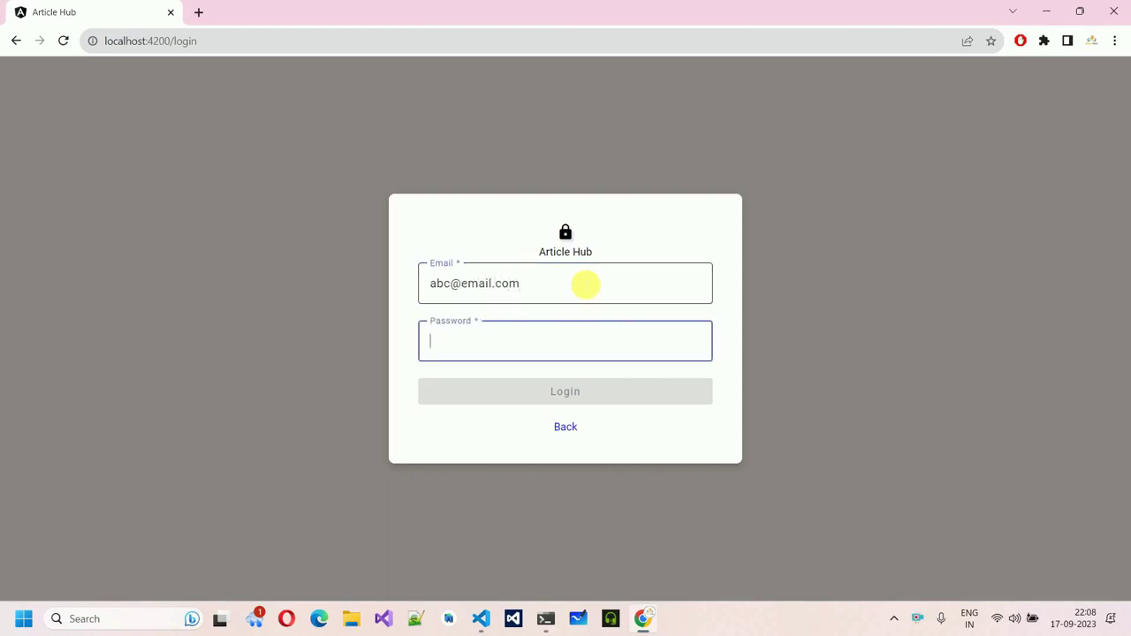
{"action": "type", "text": "123"}
{"action": "key", "text": "Return"}
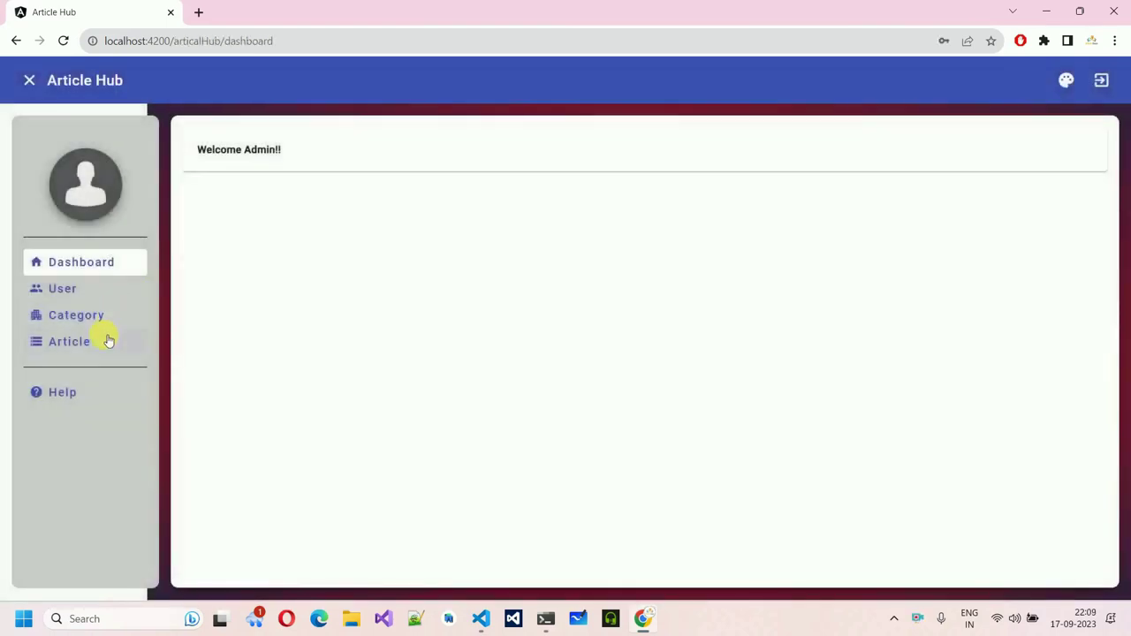
Open the Html art article for editing, return its status to Draft and save the update
{"action": "left_click", "coordinate": [70, 341]}
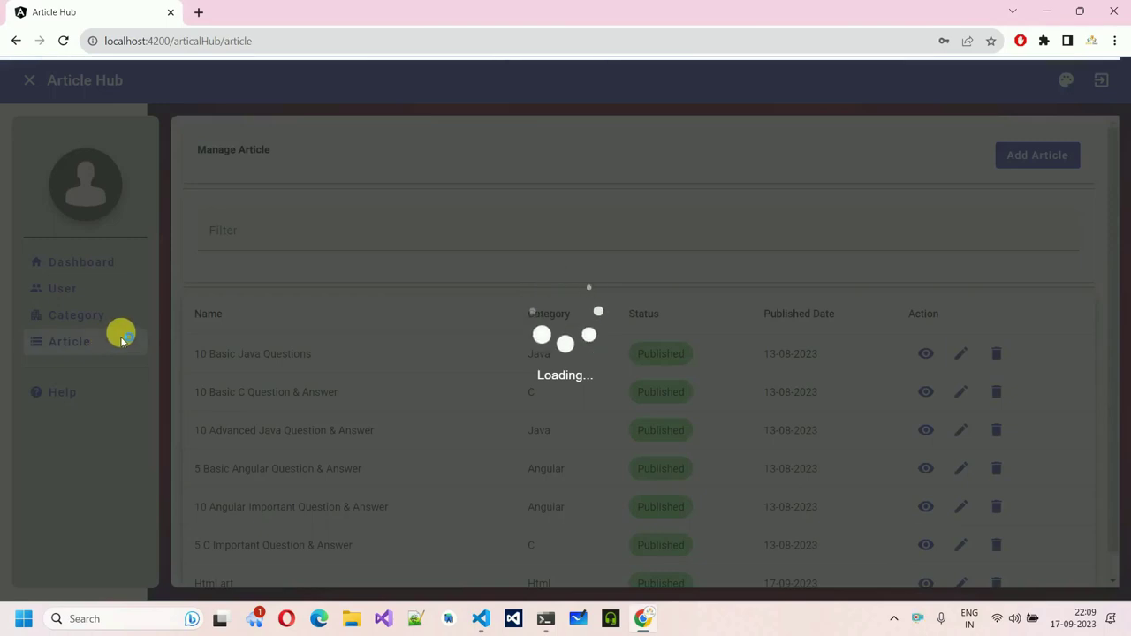
{"action": "scroll", "coordinate": [646, 587], "scroll_direction": "down", "scroll_amount": 1}
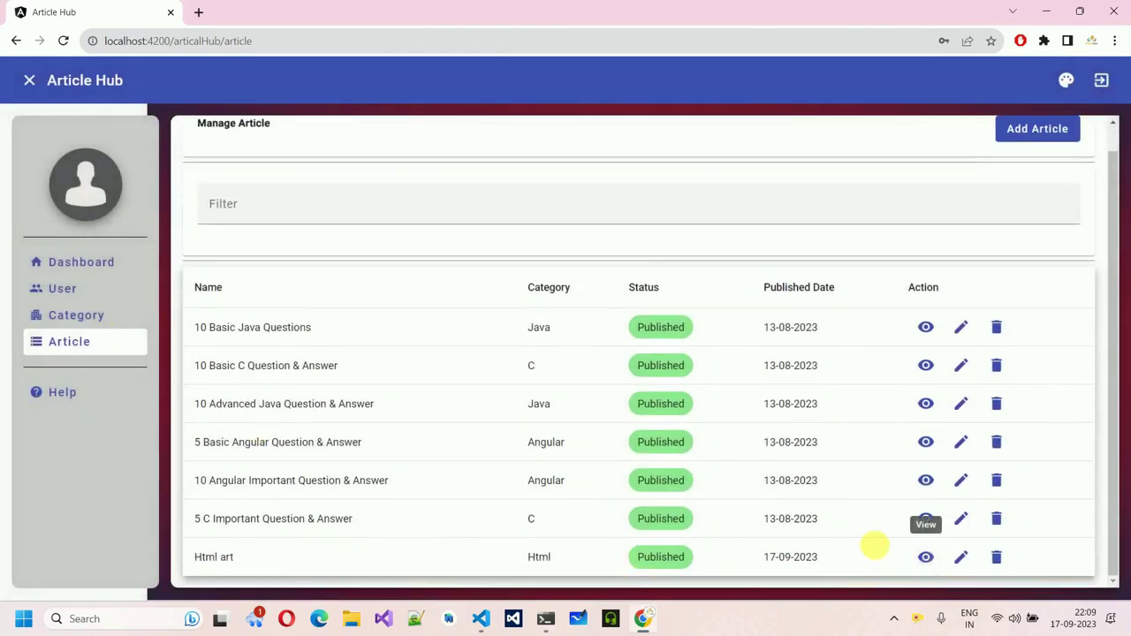
{"action": "left_click", "coordinate": [960, 556]}
{"action": "scroll", "coordinate": [696, 501], "scroll_direction": "down", "scroll_amount": 2}
{"action": "left_click", "coordinate": [636, 459]}
{"action": "left_click", "coordinate": [570, 497]}
{"action": "left_click", "coordinate": [532, 528]}
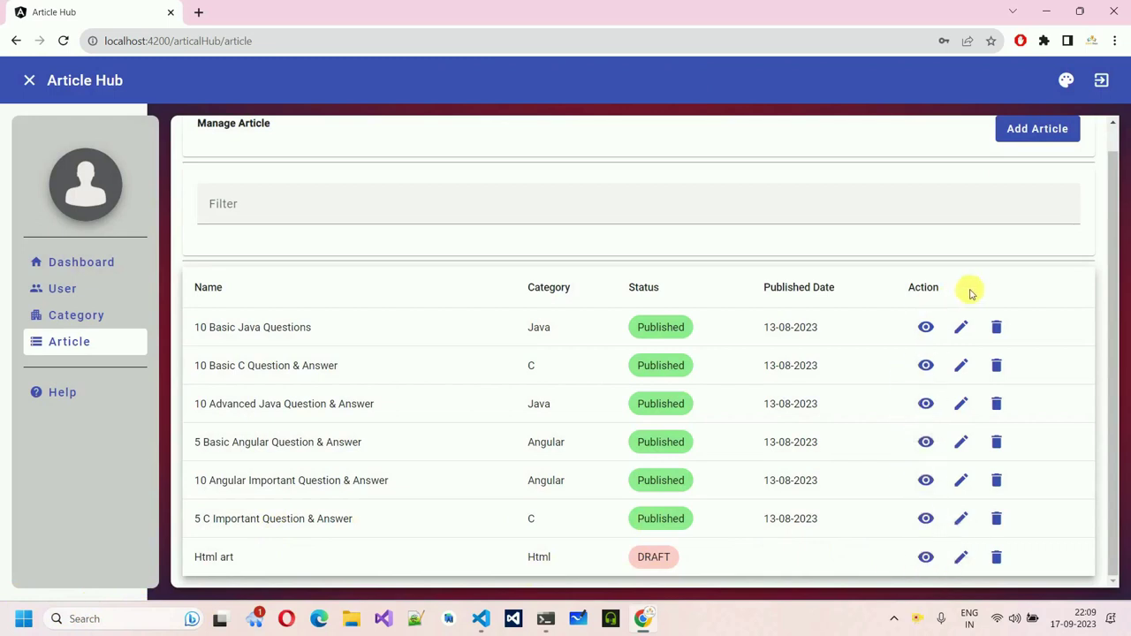
Edit the Html art article and paste the copied HTML5 questions and answers below its sentence
{"action": "left_click", "coordinate": [961, 556]}
{"action": "left_click", "coordinate": [512, 349]}
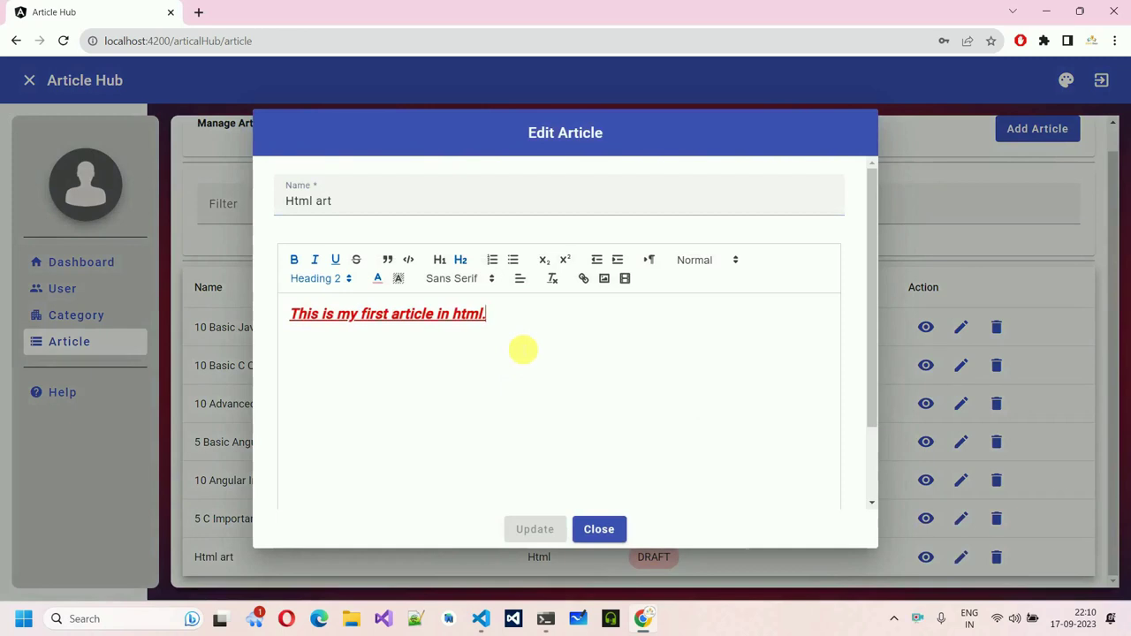
{"action": "key", "text": "Return"}
{"action": "key", "text": "ctrl+v"}
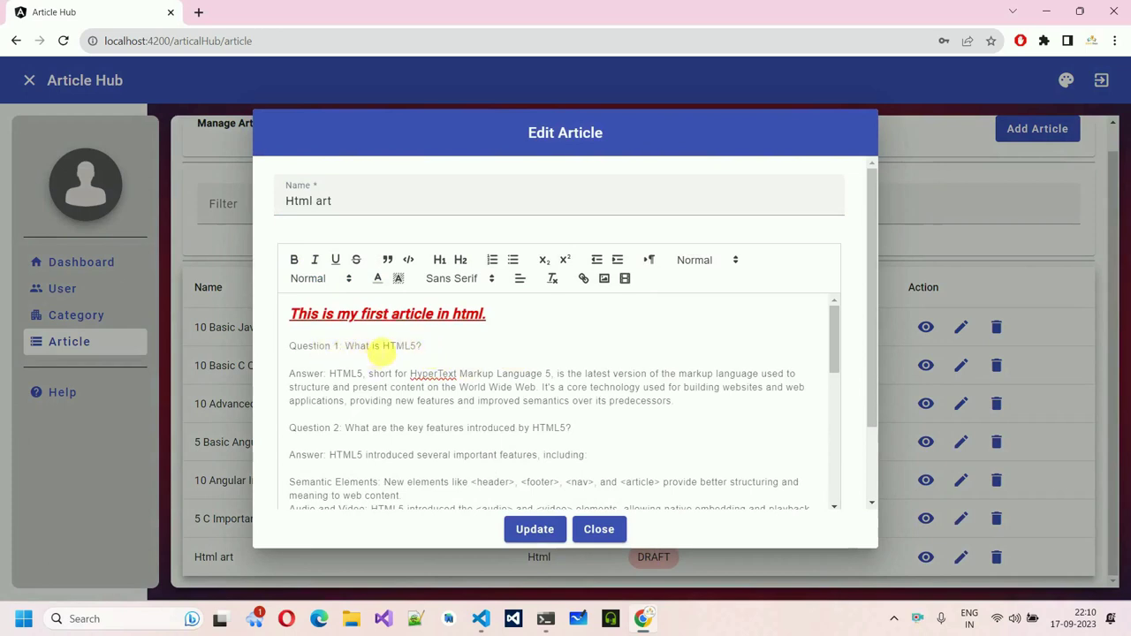
Delete the red heading sentence and its empty line above Question 1 in the article content
{"action": "left_click_drag", "start_coordinate": [513, 311], "coordinate": [269, 302]}
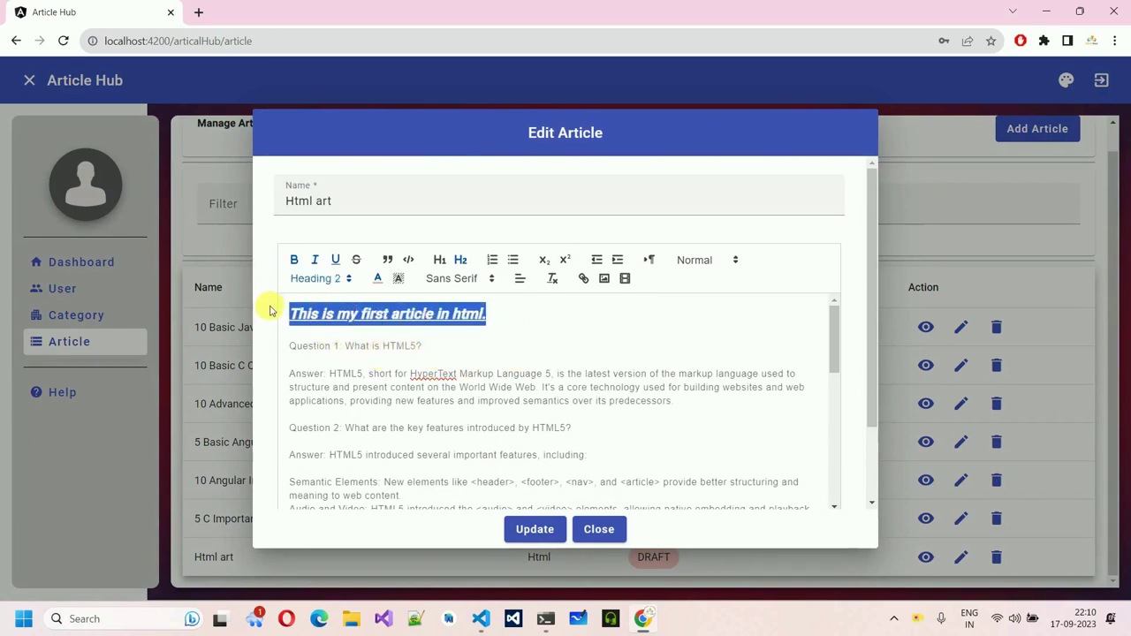
{"action": "key", "text": "BackSpace"}
{"action": "key", "text": "Delete"}
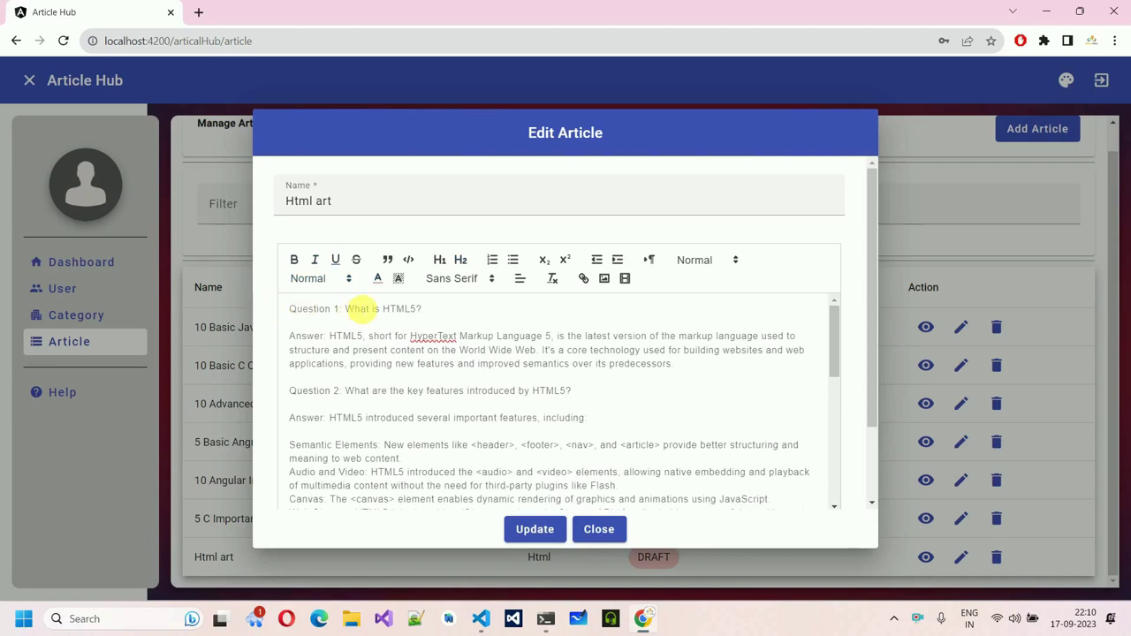
Make the word Question in the Question 1 line bold
{"action": "left_click_drag", "start_coordinate": [421, 308], "coordinate": [285, 307]}
{"action": "left_click", "coordinate": [318, 326]}
{"action": "double_click", "coordinate": [308, 308]}
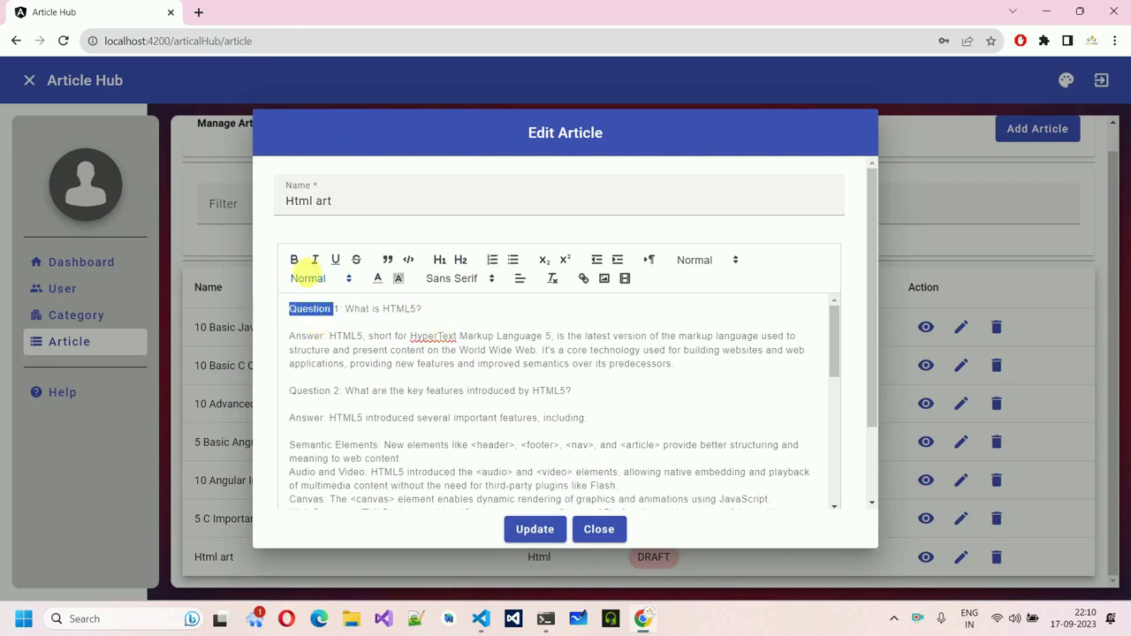
{"action": "left_click", "coordinate": [294, 259]}
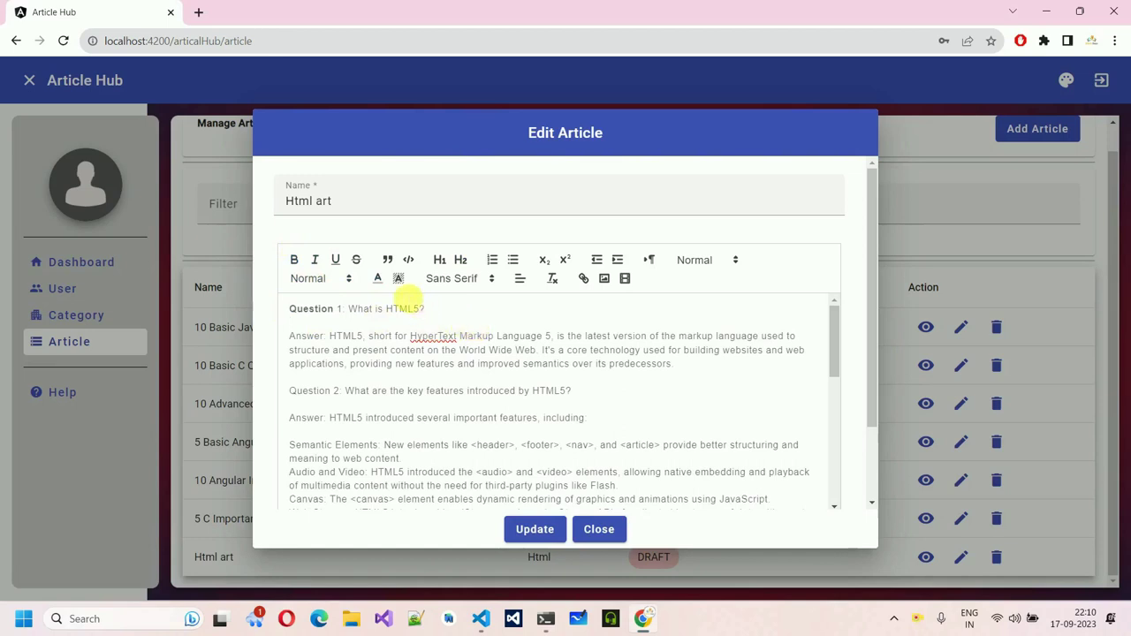
Give the text "What is HTML5?" in Question 1 an orange background, black text colour and bold formatting
{"action": "left_click_drag", "start_coordinate": [444, 310], "coordinate": [364, 309]}
{"action": "left_click", "coordinate": [399, 280]}
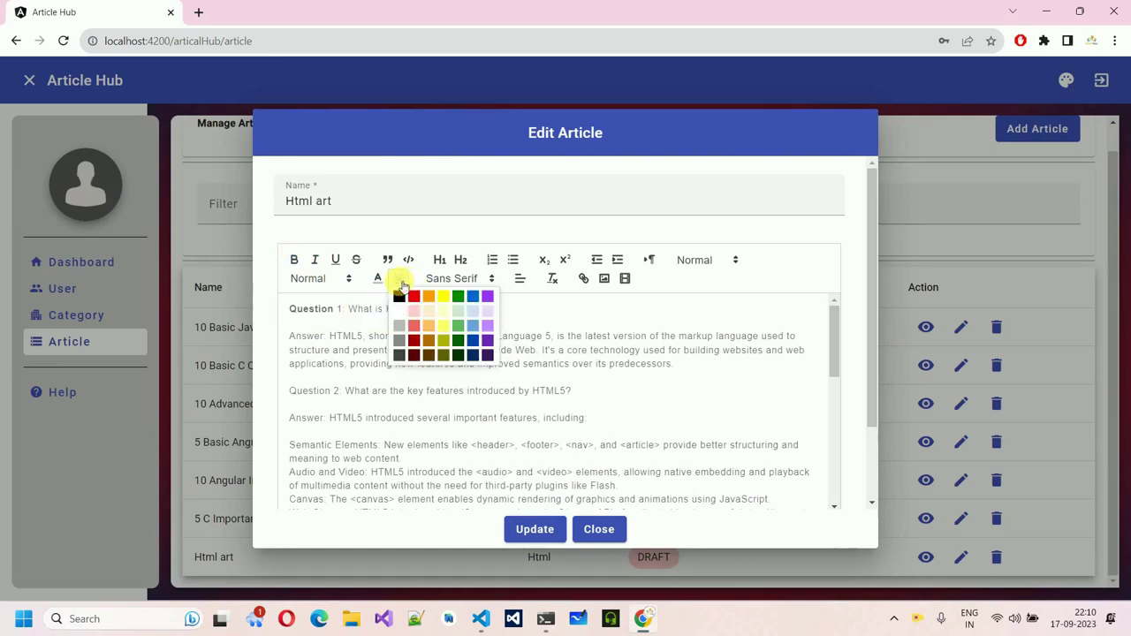
{"action": "left_click", "coordinate": [433, 298]}
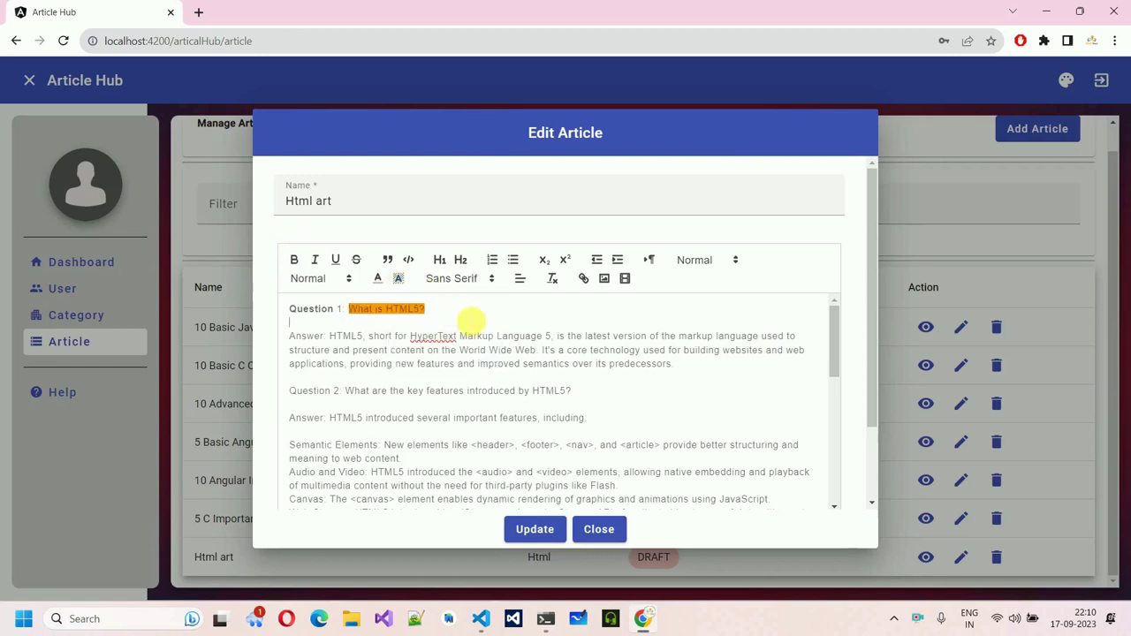
{"action": "left_click_drag", "start_coordinate": [428, 309], "coordinate": [361, 308]}
{"action": "left_click", "coordinate": [378, 279]}
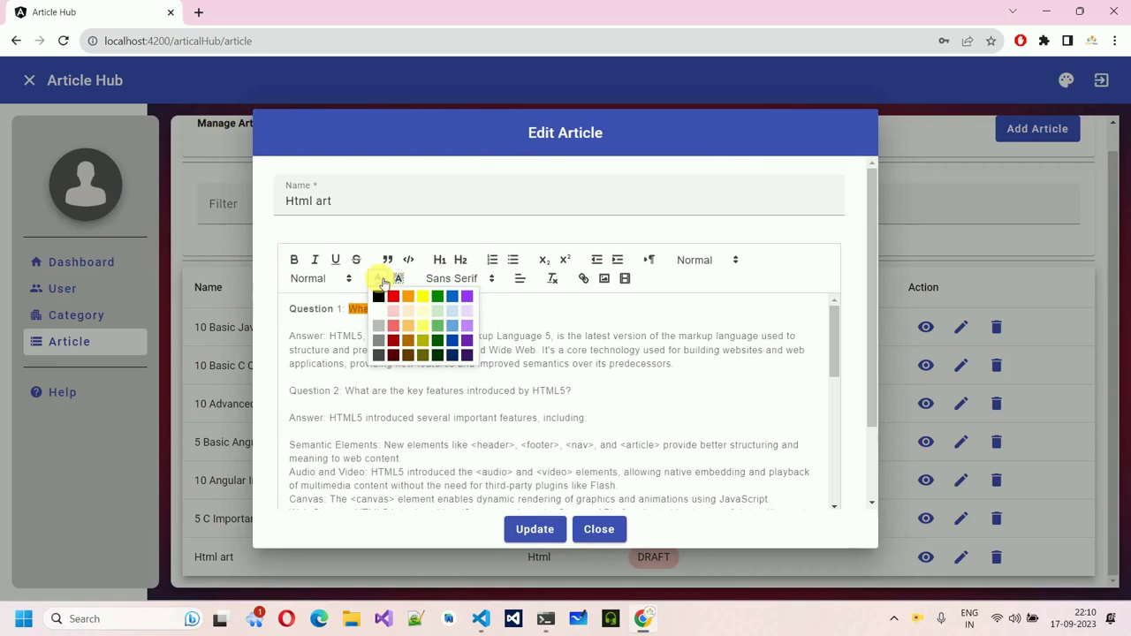
{"action": "left_click", "coordinate": [380, 295]}
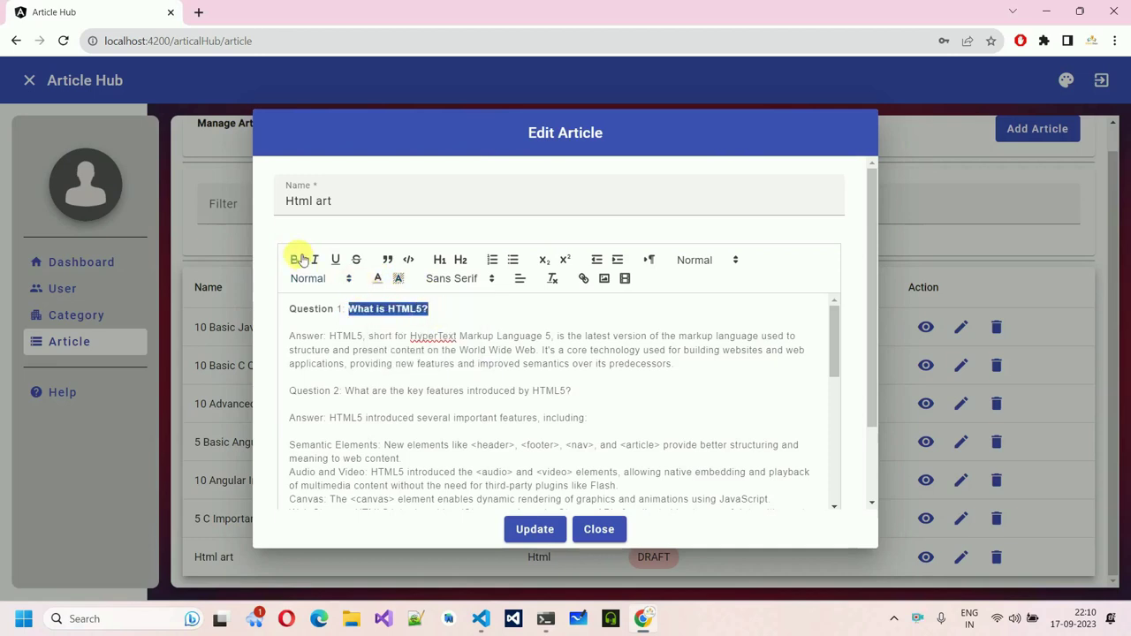
{"action": "left_click", "coordinate": [453, 320]}
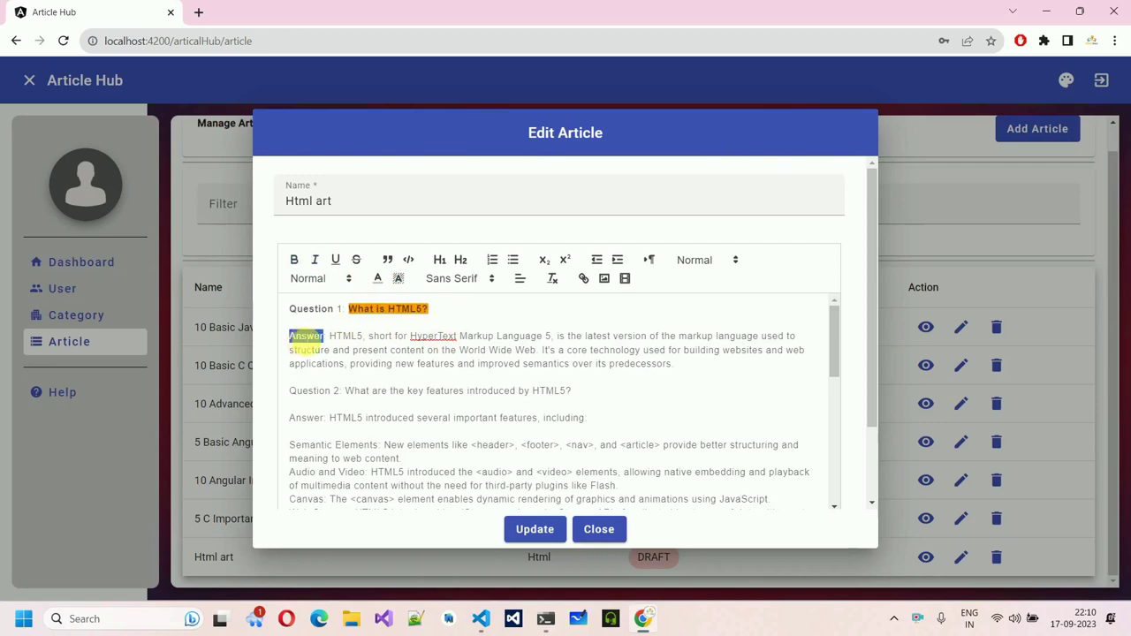
Underline the word Answer below Question 1 and format its answer paragraph as a blockquote
{"action": "left_click", "coordinate": [335, 259]}
{"action": "left_click", "coordinate": [423, 336]}
{"action": "left_click_drag", "start_coordinate": [329, 335], "coordinate": [689, 369]}
{"action": "left_click", "coordinate": [390, 259]}
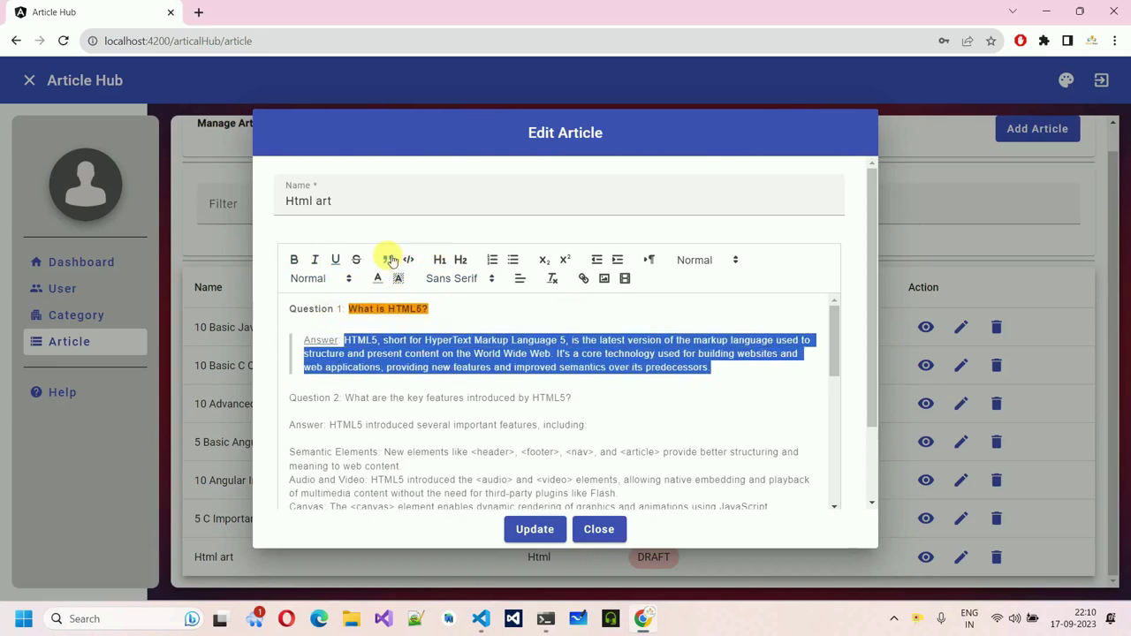
{"action": "left_click", "coordinate": [366, 318]}
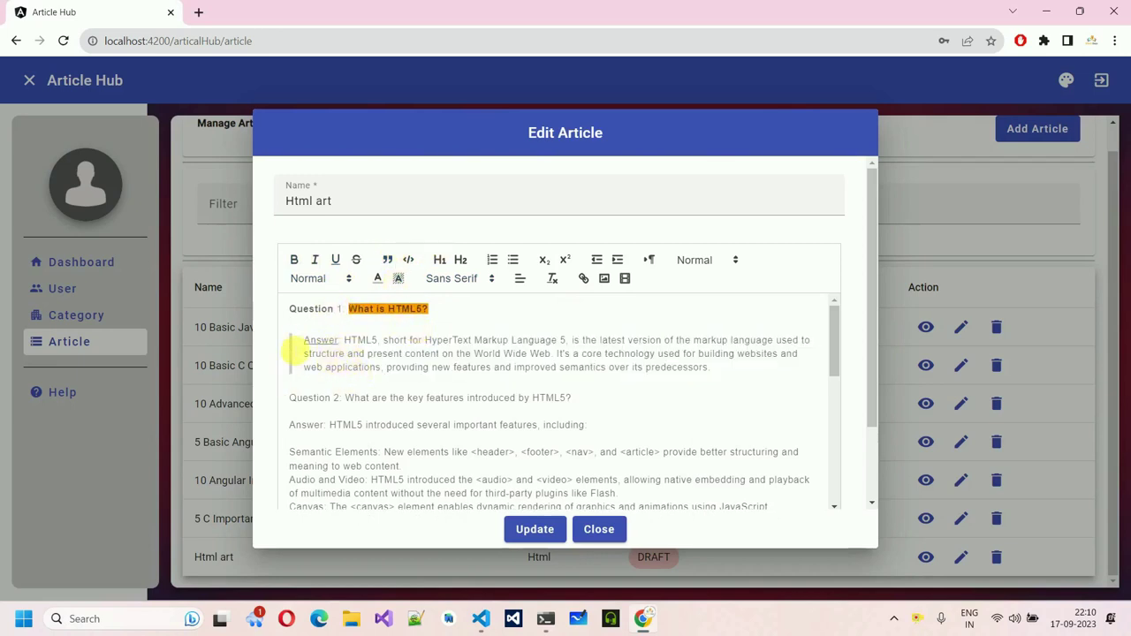
Format the whole Question 2 line as a code block
{"action": "scroll", "coordinate": [352, 349], "scroll_direction": "down", "scroll_amount": 1}
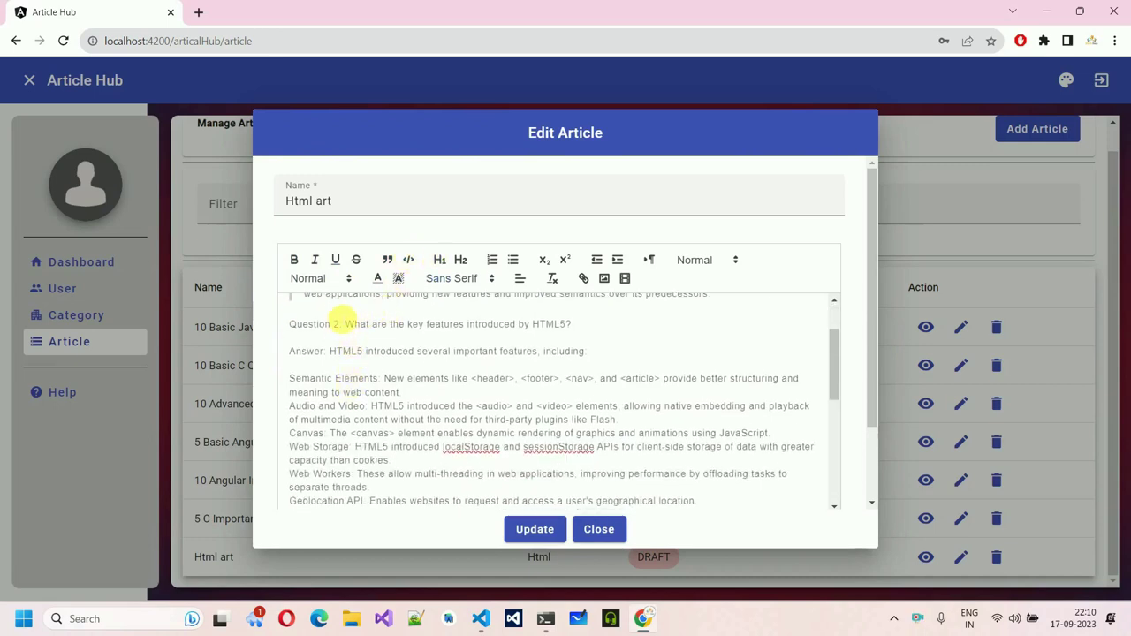
{"action": "left_click_drag", "start_coordinate": [289, 323], "coordinate": [598, 325]}
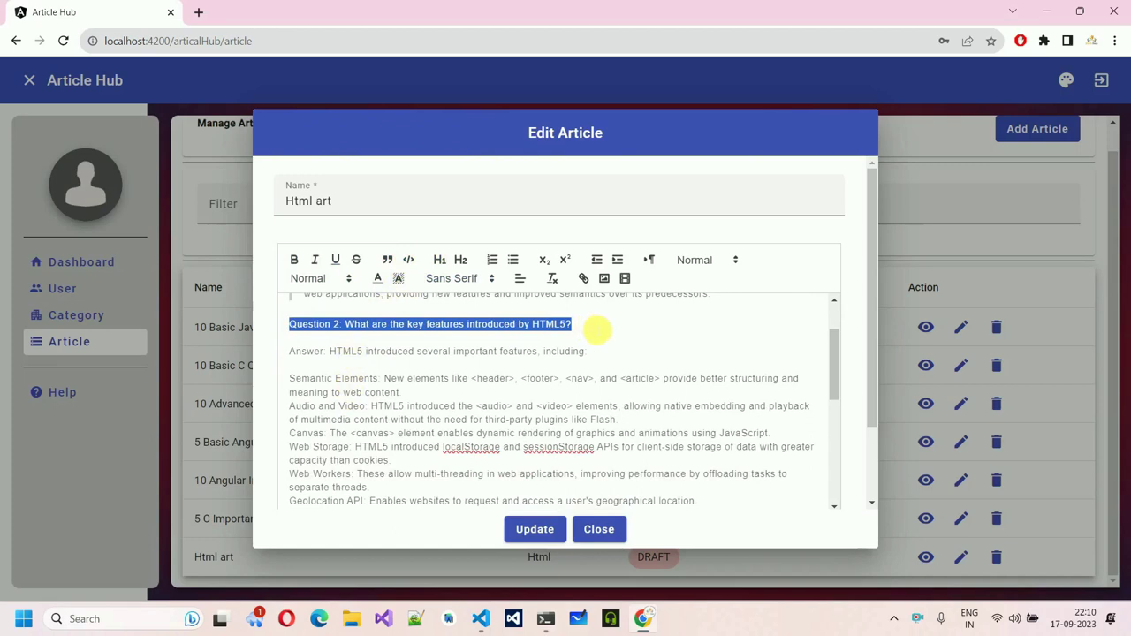
{"action": "left_click", "coordinate": [408, 259]}
{"action": "left_click", "coordinate": [567, 375]}
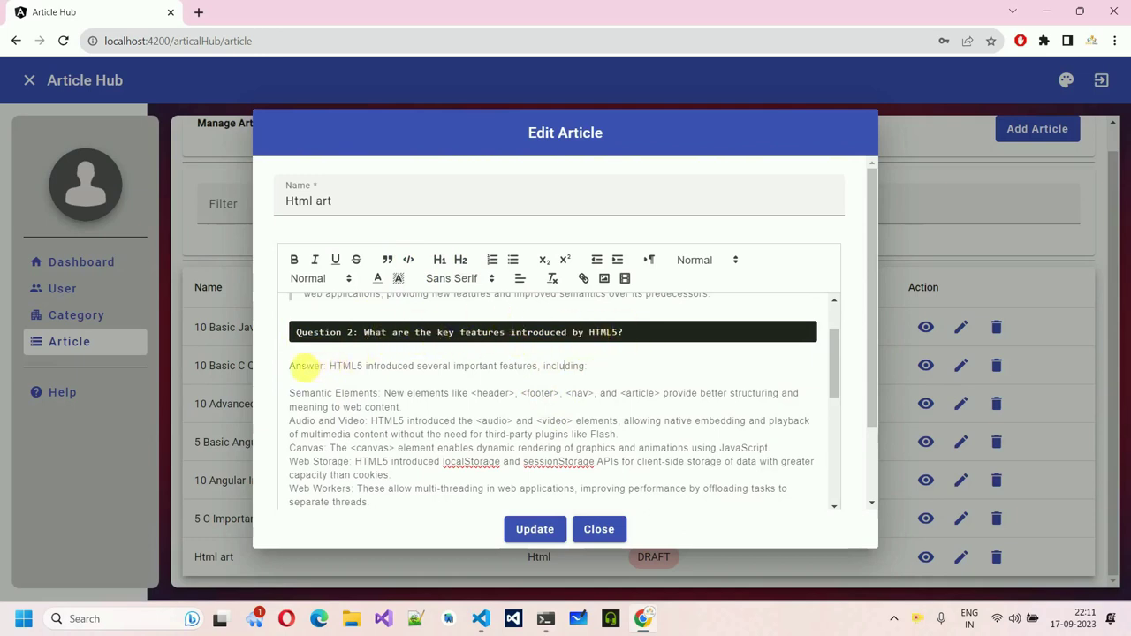
Try the H1 heading format on the Answer line below Question 2
{"action": "left_click_drag", "start_coordinate": [291, 366], "coordinate": [598, 366]}
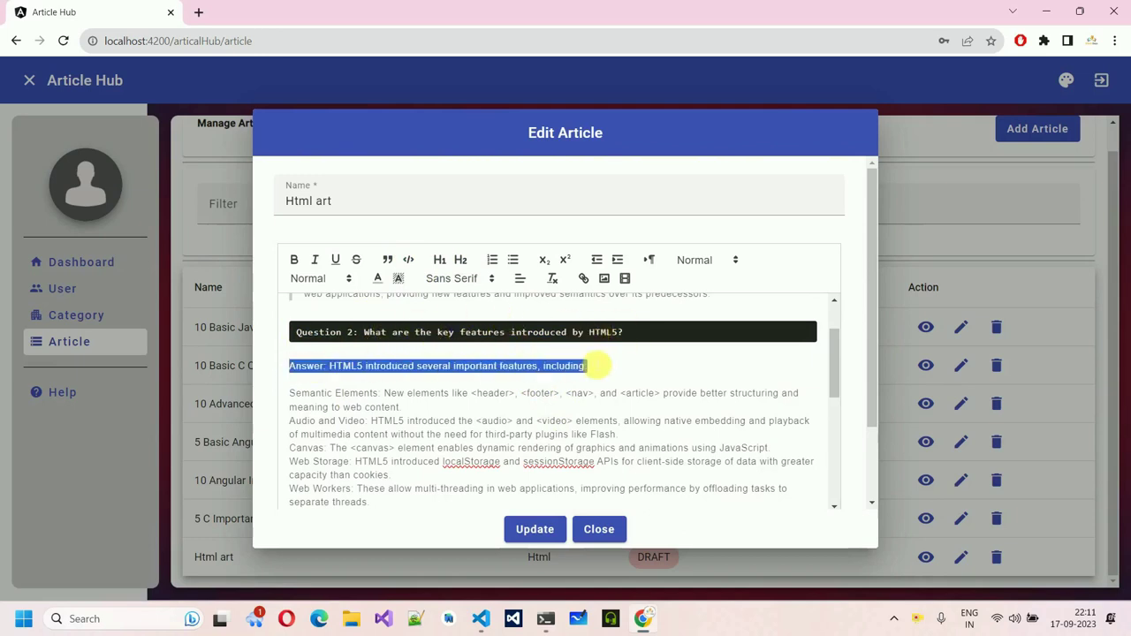
{"action": "left_click", "coordinate": [442, 259]}
{"action": "left_click", "coordinate": [441, 259]}
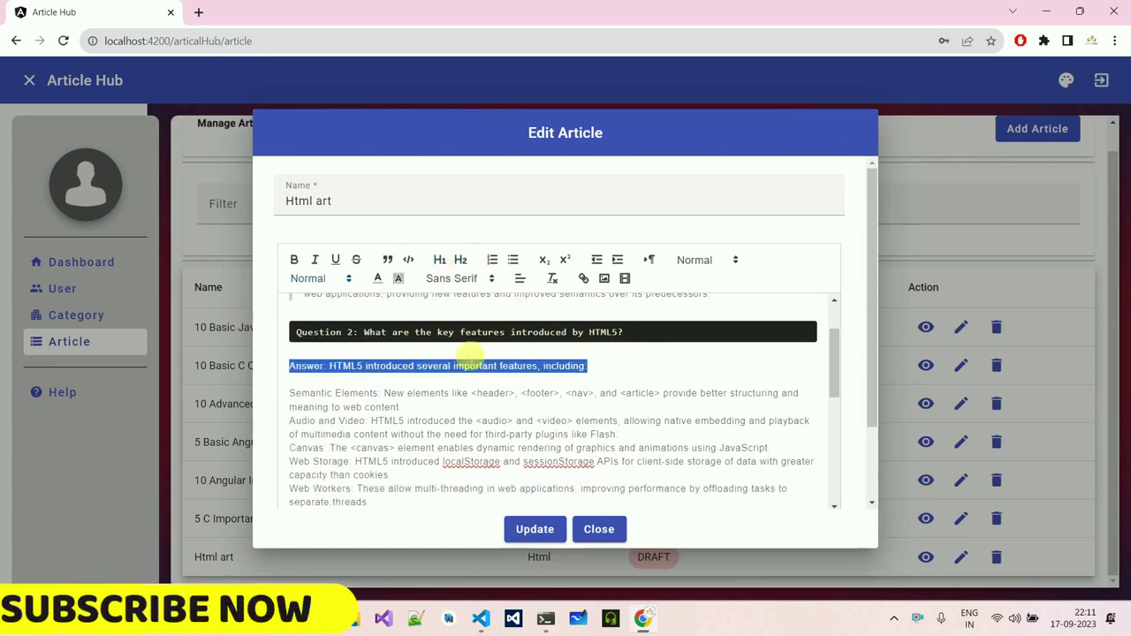
{"action": "left_click", "coordinate": [477, 392]}
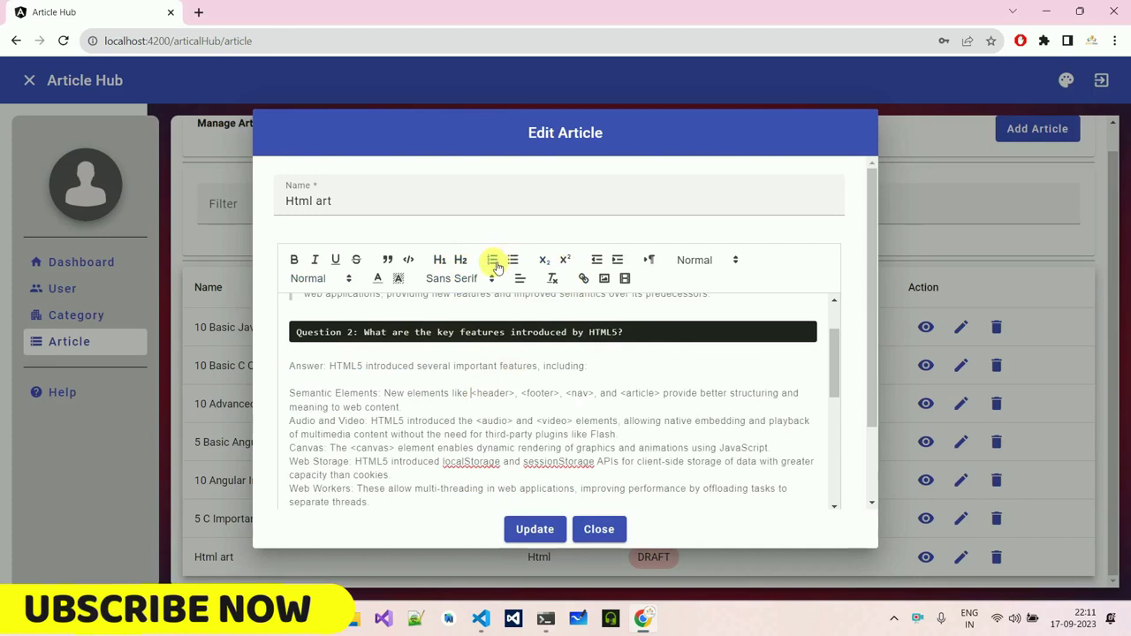
Add the lines first, second, third and fourth at the end of the article content, below the last answer
{"action": "scroll", "coordinate": [434, 404], "scroll_direction": "down", "scroll_amount": 5}
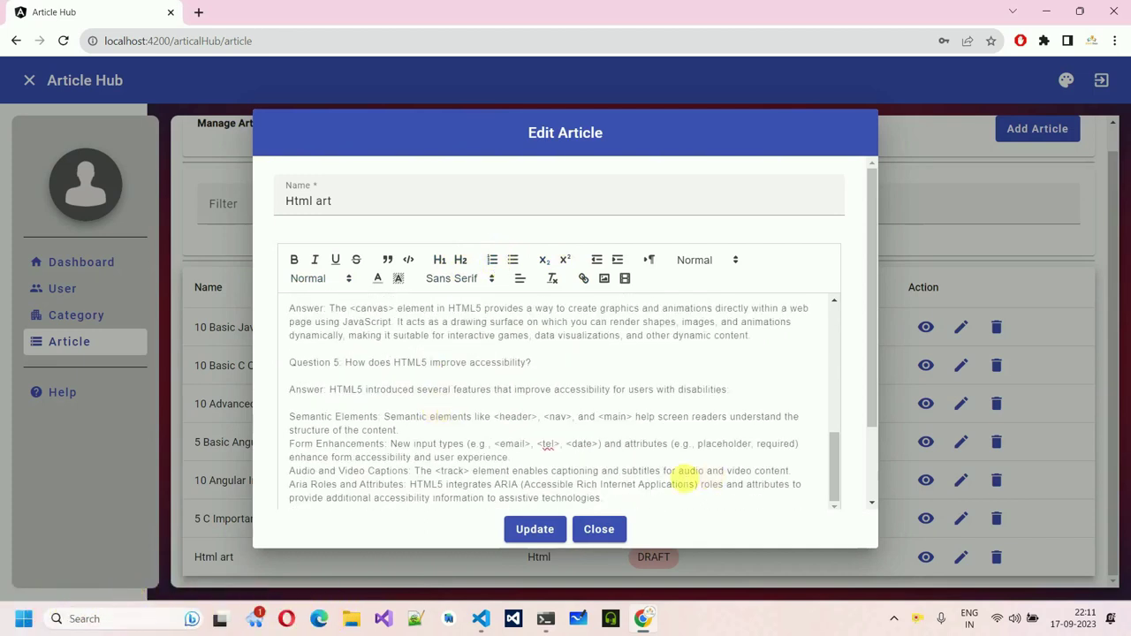
{"action": "left_click", "coordinate": [626, 503]}
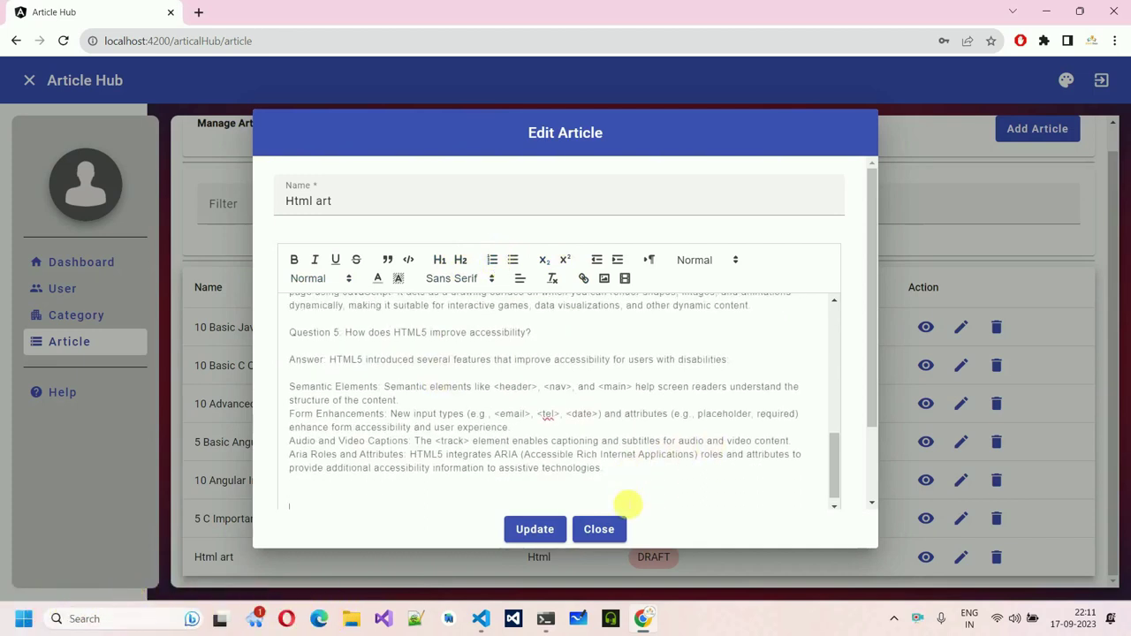
{"action": "scroll", "coordinate": [628, 475], "scroll_direction": "down", "scroll_amount": 1}
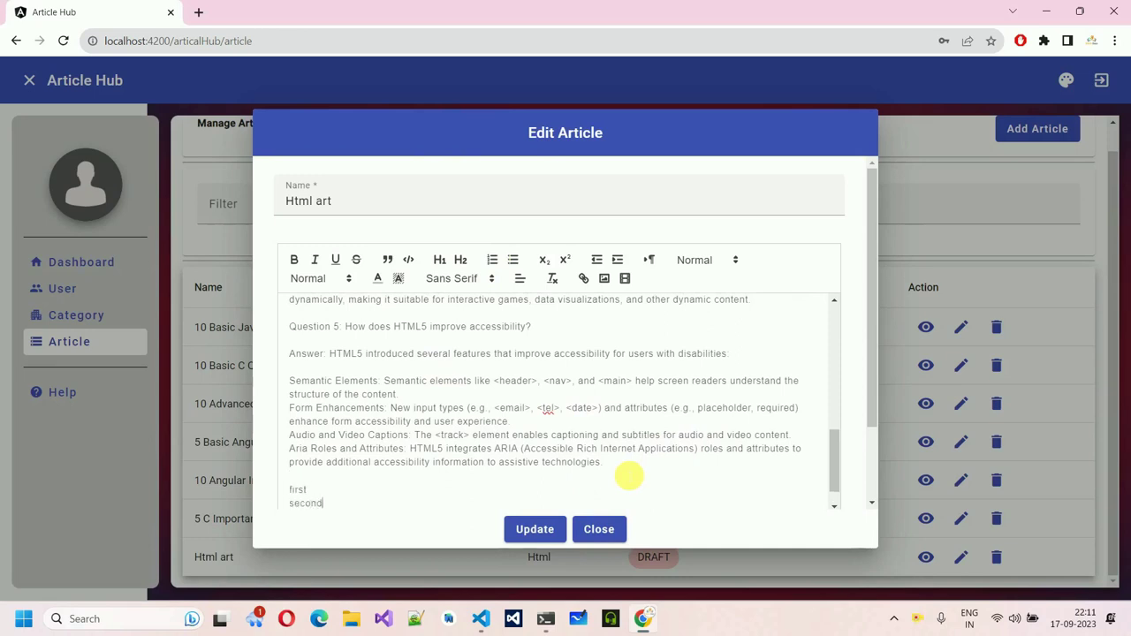
{"action": "key", "text": "Return"}
{"action": "type", "text": "third"}
{"action": "key", "text": "Return"}
{"action": "type", "text": "f"}
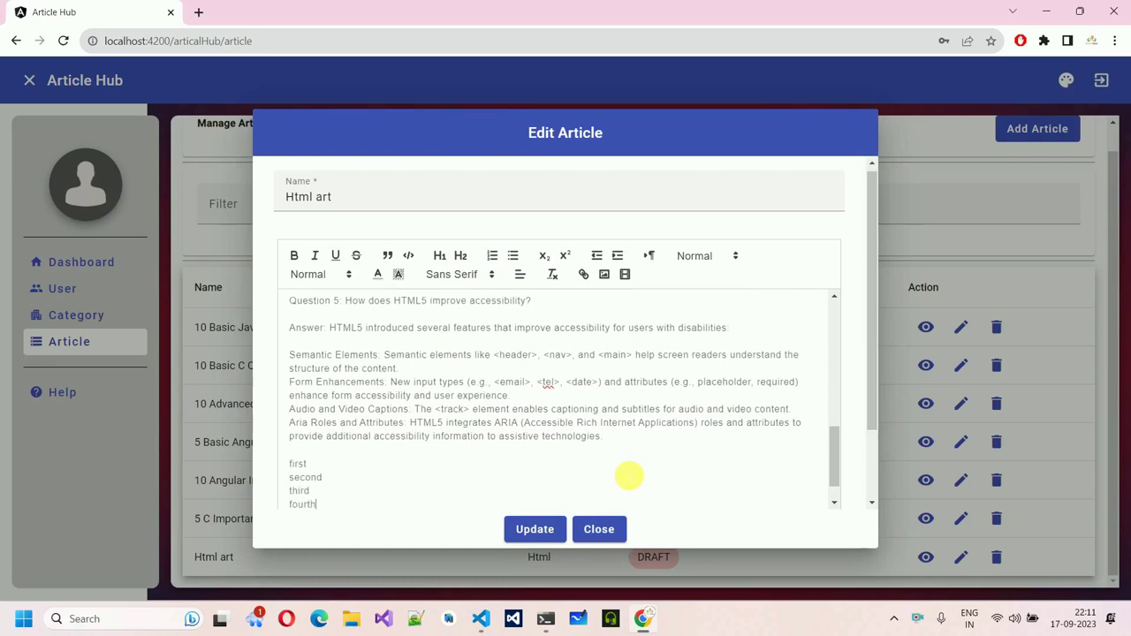
Format the four added lines as a numbered list and switch them to a bulleted list
{"action": "left_click_drag", "start_coordinate": [343, 504], "coordinate": [298, 466]}
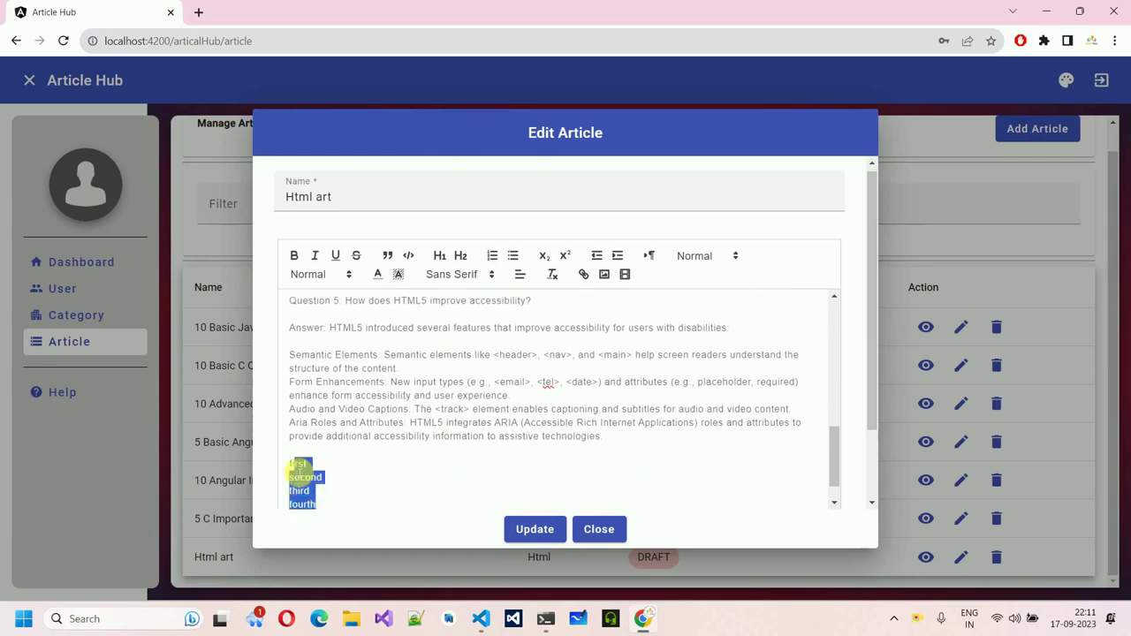
{"action": "left_click", "coordinate": [492, 256]}
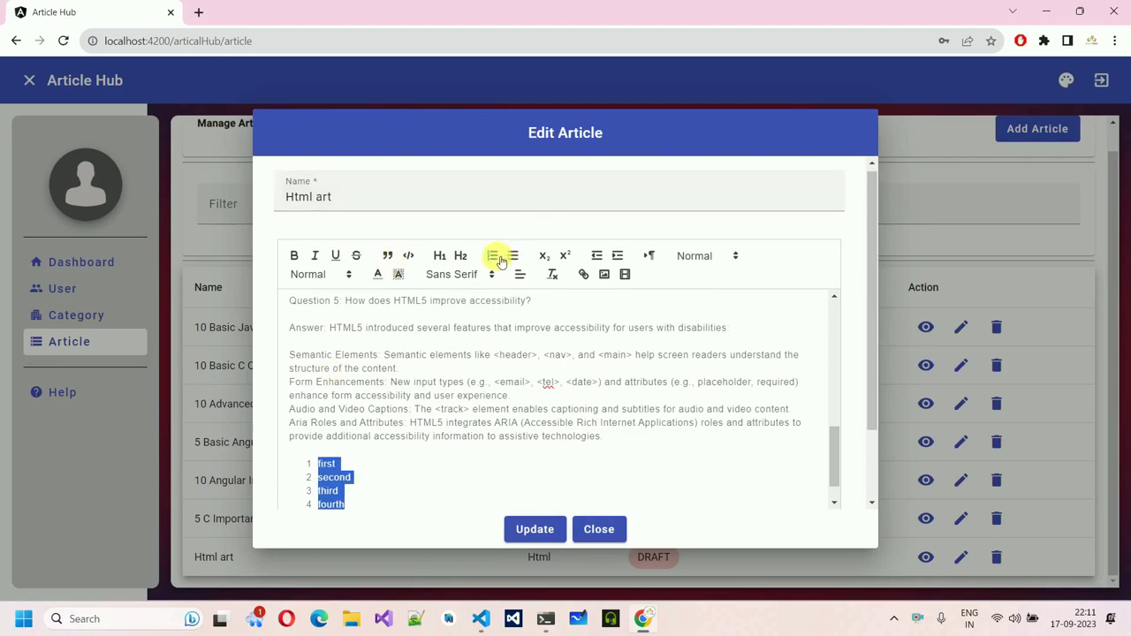
{"action": "left_click", "coordinate": [341, 490]}
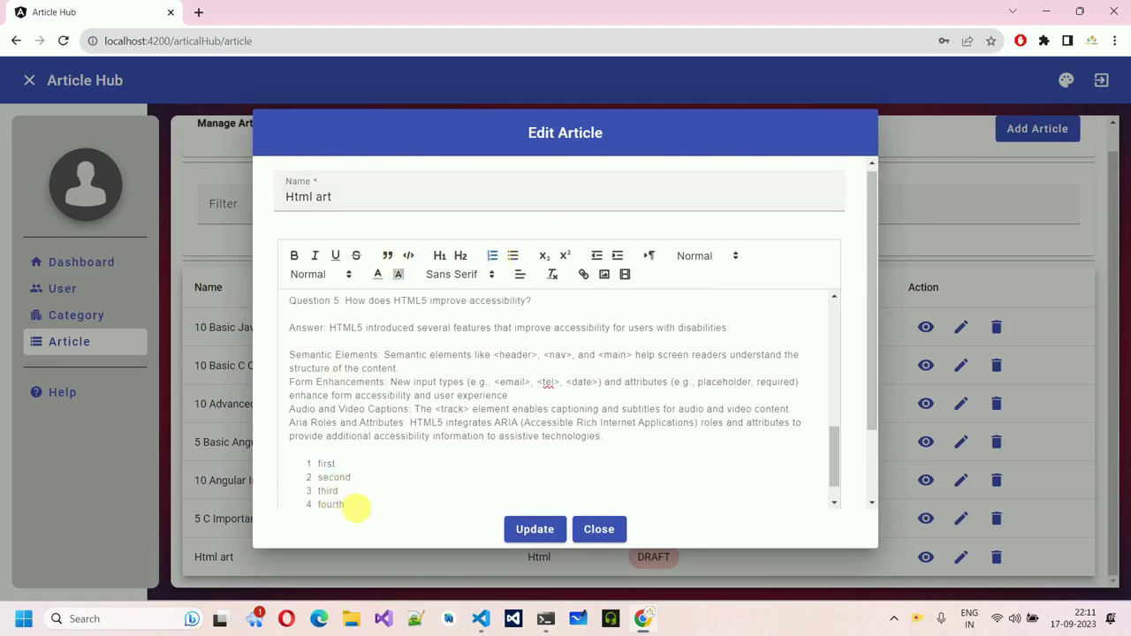
{"action": "left_click_drag", "start_coordinate": [359, 511], "coordinate": [317, 468]}
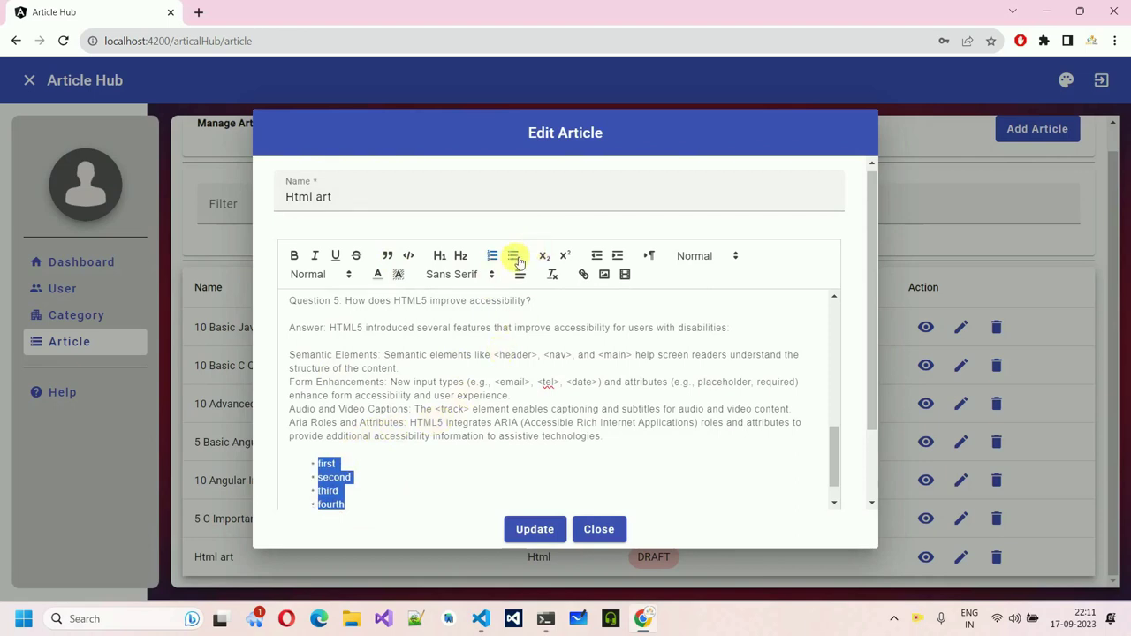
{"action": "left_click", "coordinate": [399, 505]}
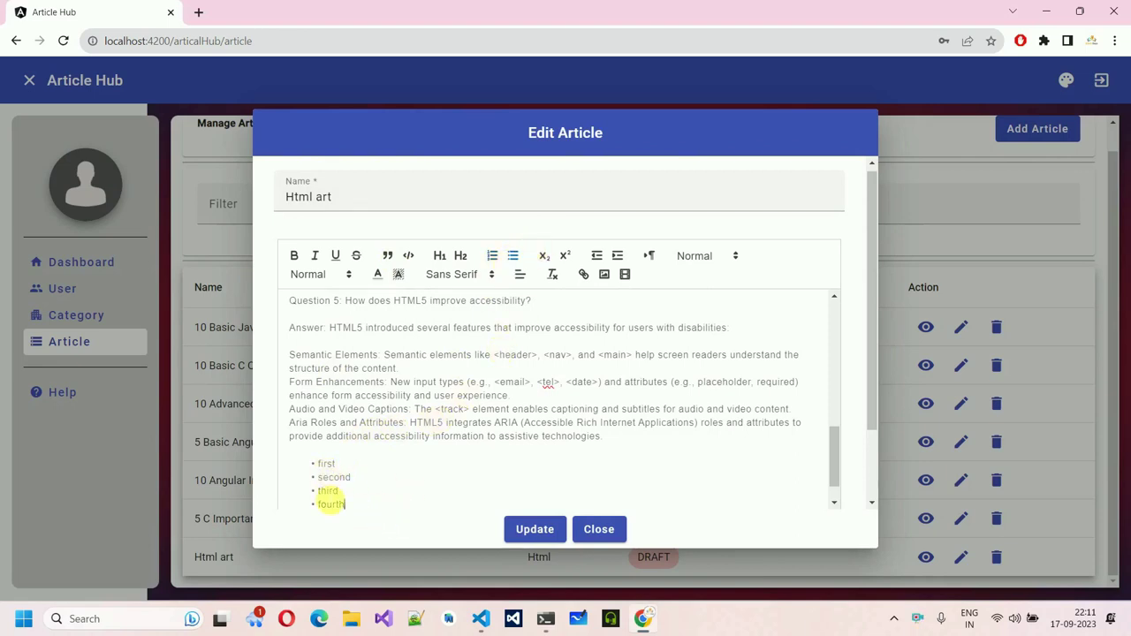
Try subscript and superscript on the text "HTML5 introduced several important features, including:" below Question 2
{"action": "scroll", "coordinate": [388, 473], "scroll_direction": "up", "scroll_amount": 10}
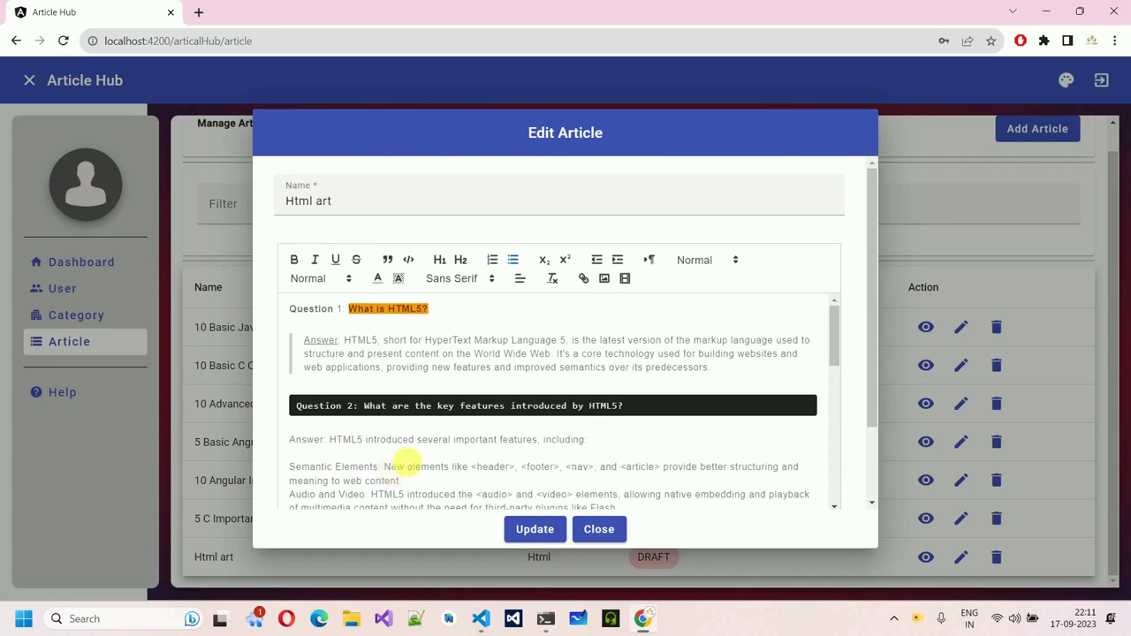
{"action": "scroll", "coordinate": [380, 432], "scroll_direction": "down", "scroll_amount": 2}
{"action": "left_click_drag", "start_coordinate": [332, 368], "coordinate": [598, 369]}
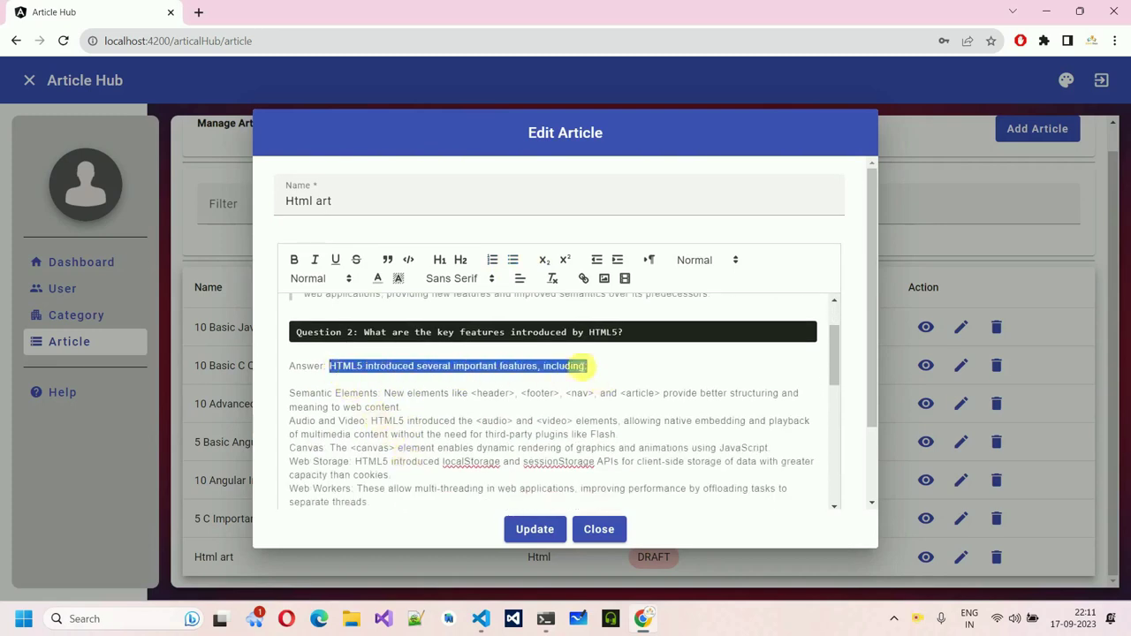
{"action": "left_click", "coordinate": [546, 263]}
{"action": "left_click", "coordinate": [546, 264]}
{"action": "left_click", "coordinate": [546, 265]}
{"action": "left_click", "coordinate": [566, 262]}
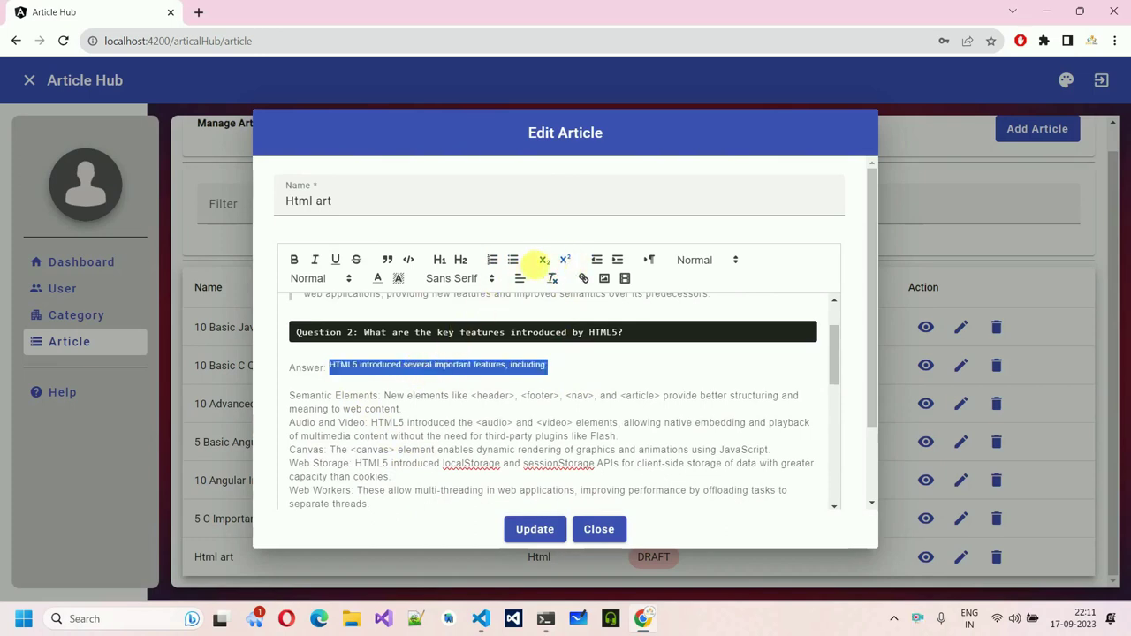
{"action": "left_click", "coordinate": [545, 264]}
{"action": "left_click", "coordinate": [545, 264]}
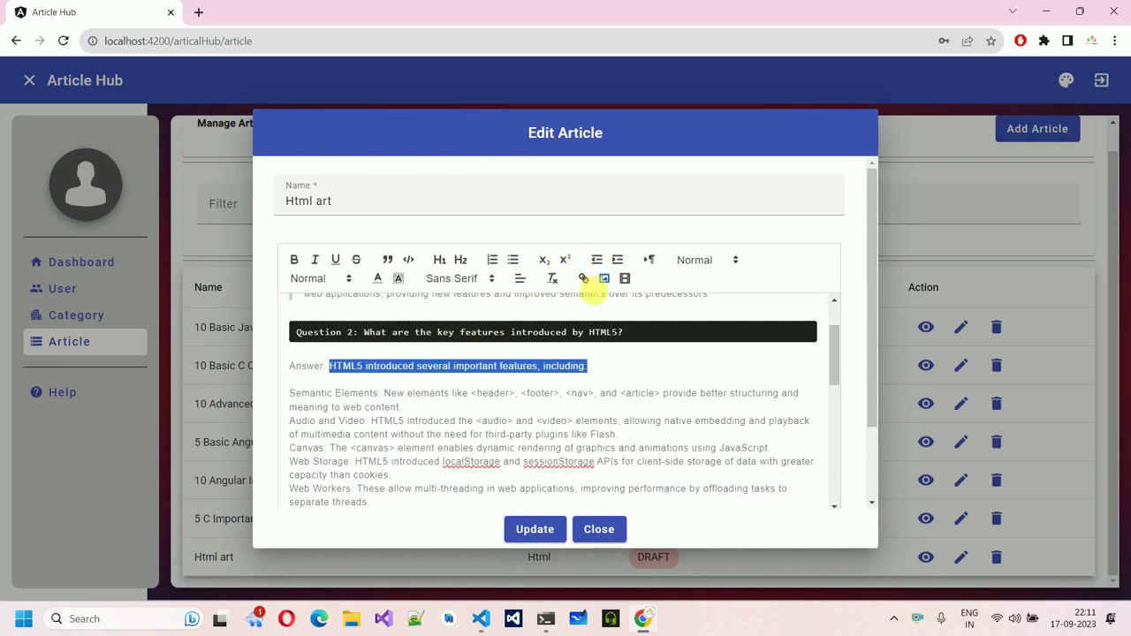
Indent the Answer line below Question 2 by seven levels
{"action": "left_click_drag", "start_coordinate": [601, 368], "coordinate": [301, 365]}
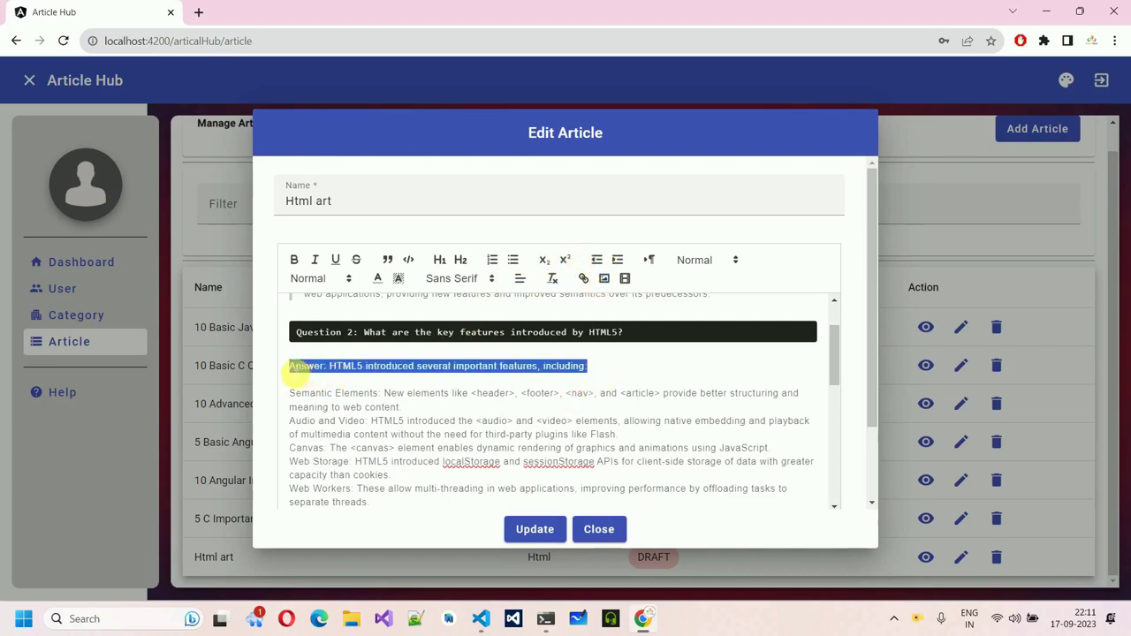
{"action": "left_click", "coordinate": [621, 261]}
{"action": "left_click", "coordinate": [620, 261]}
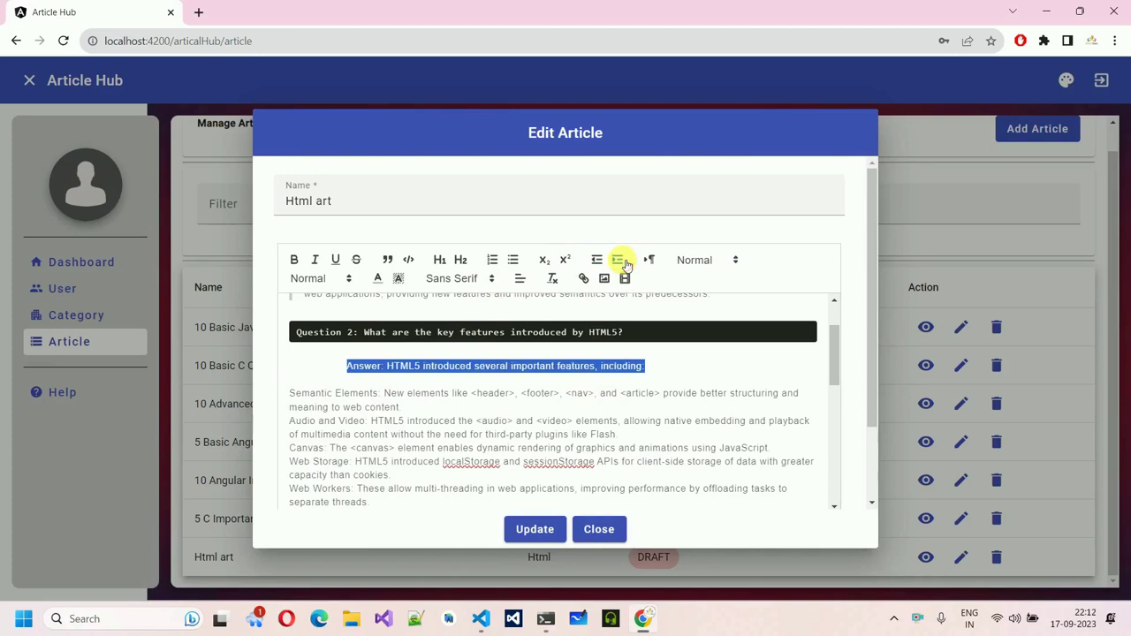
{"action": "left_click", "coordinate": [620, 262]}
{"action": "left_click", "coordinate": [620, 262]}
{"action": "left_click", "coordinate": [621, 262]}
{"action": "left_click", "coordinate": [621, 261]}
{"action": "left_click", "coordinate": [621, 262]}
{"action": "left_click", "coordinate": [620, 262]}
{"action": "left_click", "coordinate": [618, 260]}
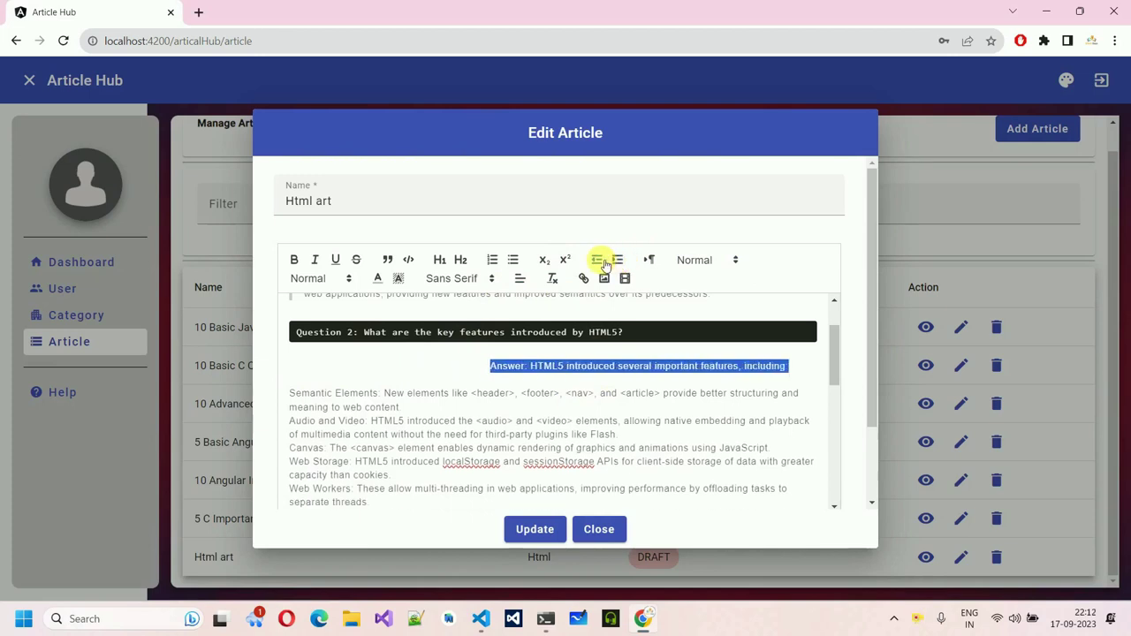
{"action": "left_click", "coordinate": [650, 394]}
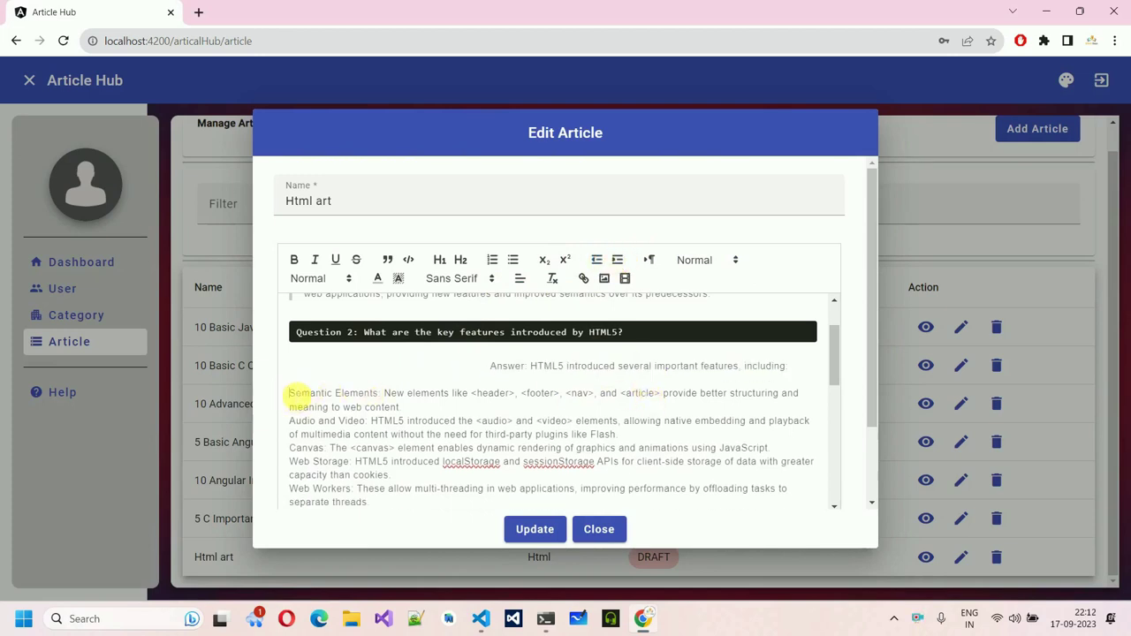
Set the Semantic Elements paragraph below Question 2 to right-to-left direction
{"action": "left_click_drag", "start_coordinate": [289, 394], "coordinate": [405, 408]}
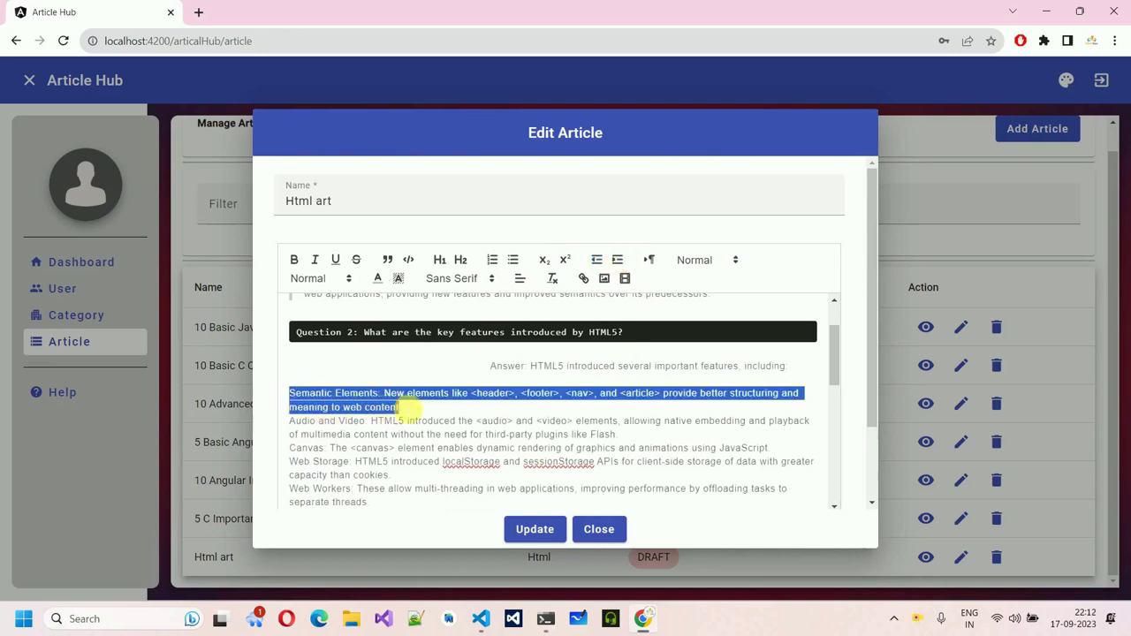
{"action": "left_click", "coordinate": [653, 261]}
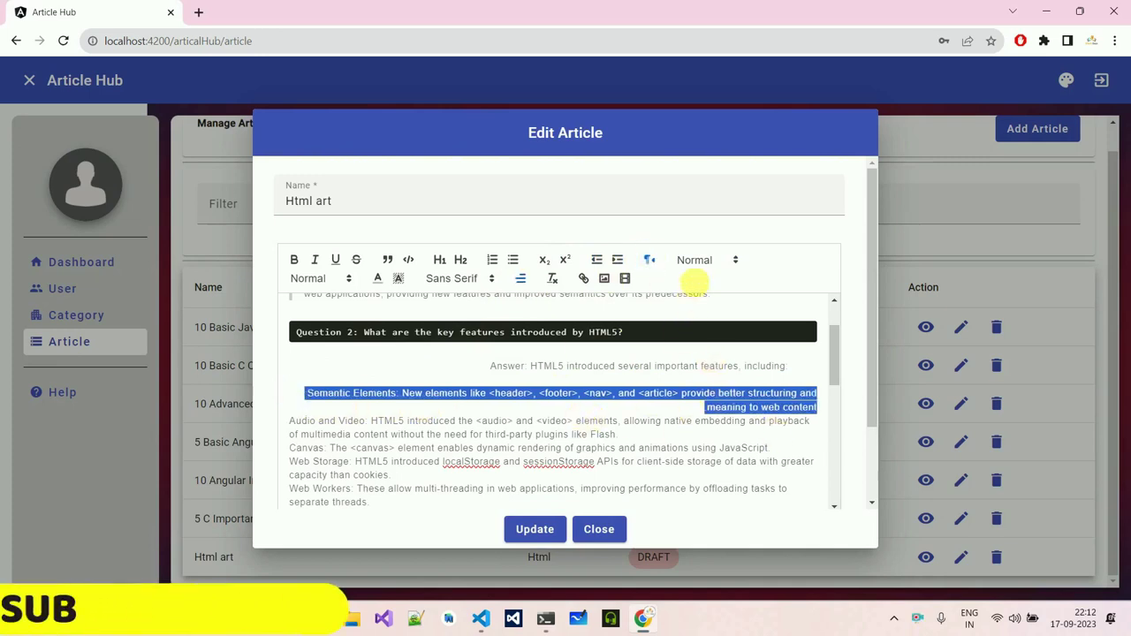
Set the font size of the Question 3 line about the <!DOCTYPE> declaration to Large
{"action": "left_click", "coordinate": [700, 259]}
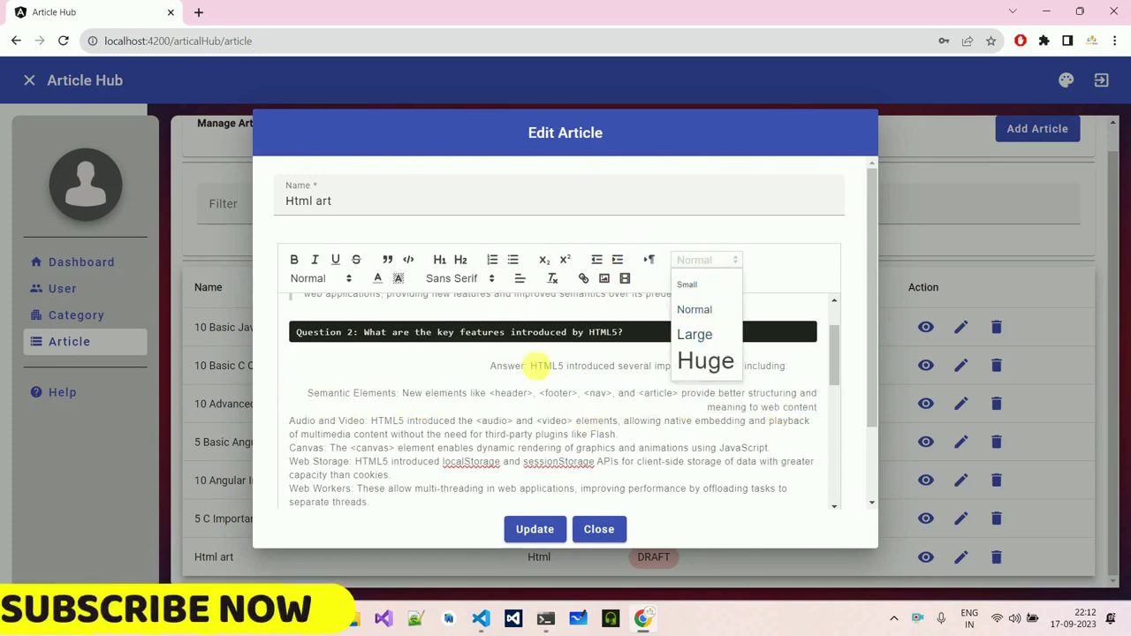
{"action": "left_click", "coordinate": [391, 399]}
{"action": "scroll", "coordinate": [353, 380], "scroll_direction": "down", "scroll_amount": 3}
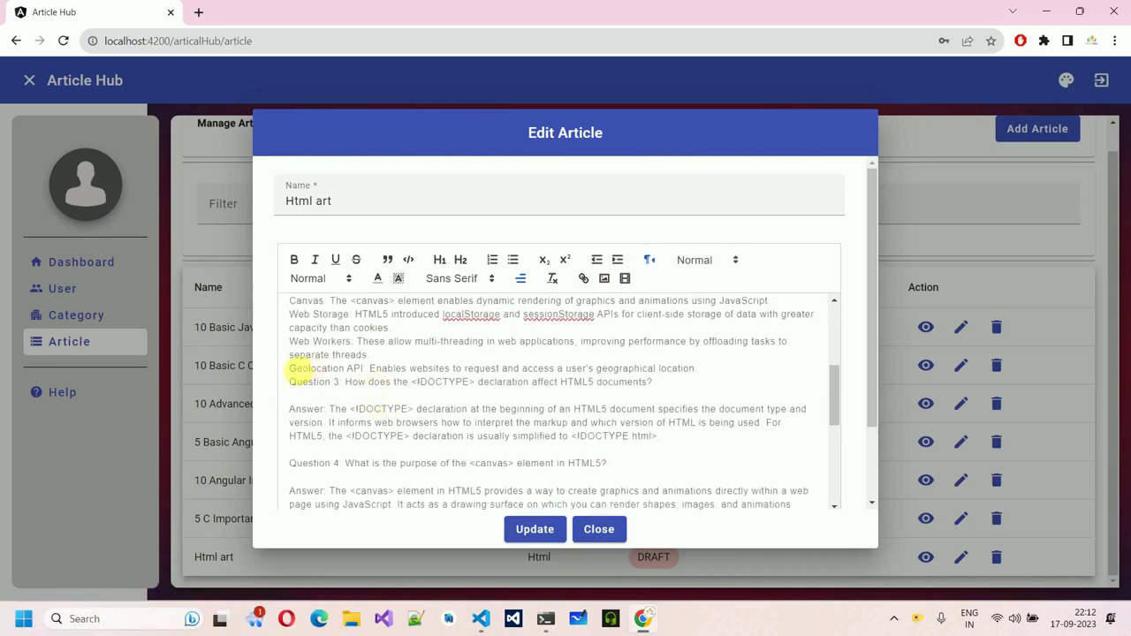
{"action": "left_click_drag", "start_coordinate": [291, 382], "coordinate": [654, 384]}
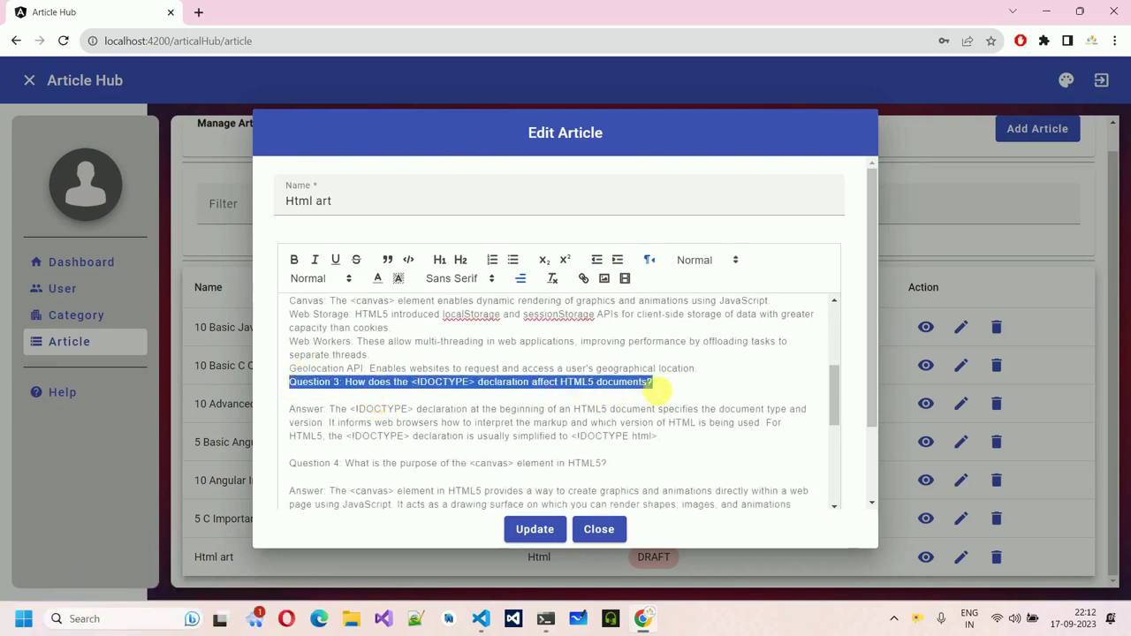
{"action": "left_click", "coordinate": [730, 261]}
{"action": "left_click", "coordinate": [707, 334]}
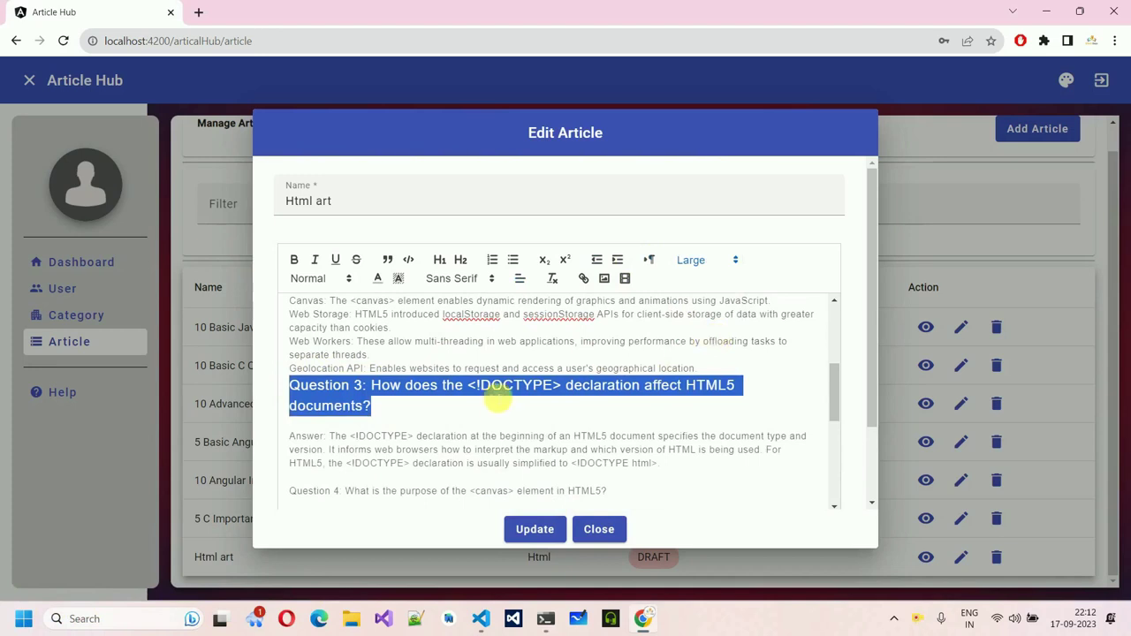
{"action": "left_click", "coordinate": [480, 389]}
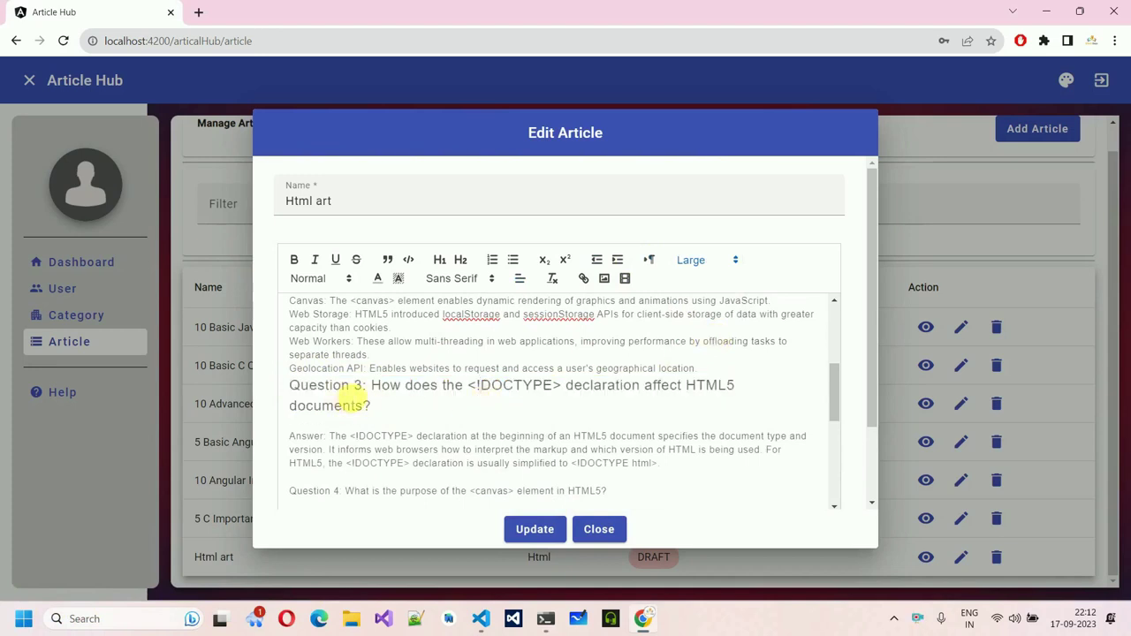
Change the text color of the Answer paragraph below Question 3 to light blue
{"action": "scroll", "coordinate": [392, 323], "scroll_direction": "down", "scroll_amount": 1}
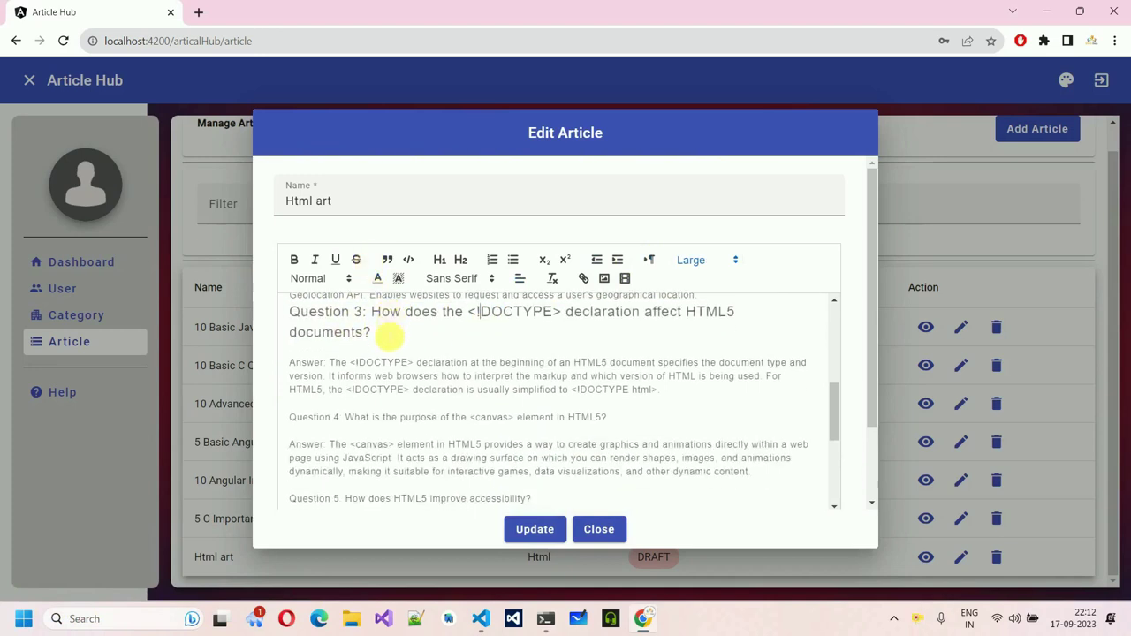
{"action": "left_click_drag", "start_coordinate": [292, 362], "coordinate": [661, 390]}
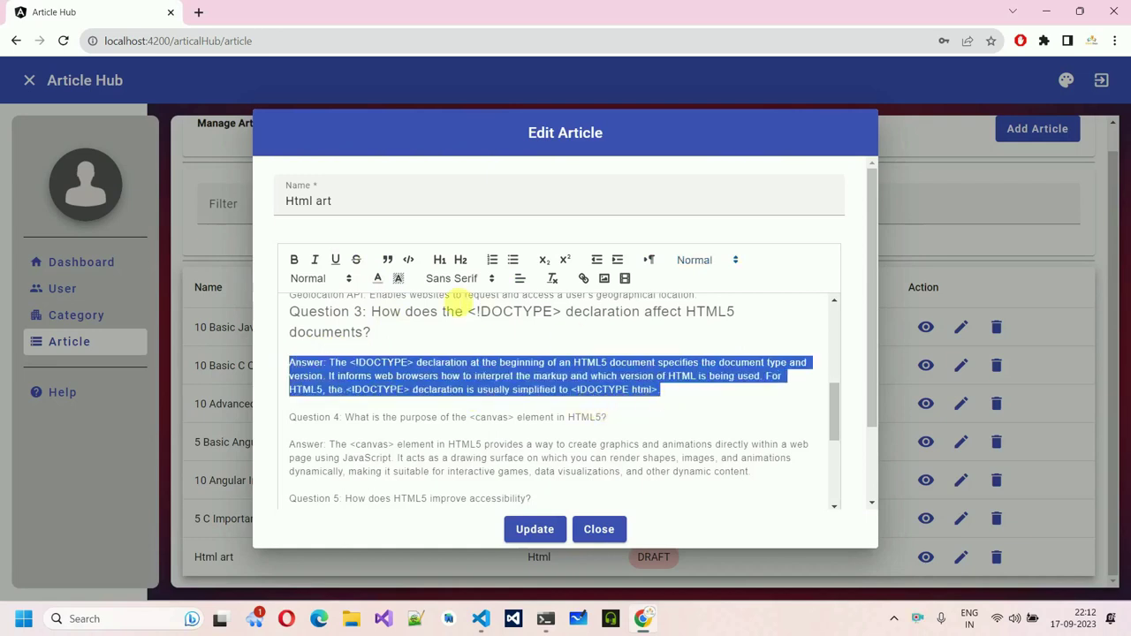
{"action": "left_click", "coordinate": [382, 279]}
{"action": "left_click_drag", "start_coordinate": [295, 362], "coordinate": [689, 404]}
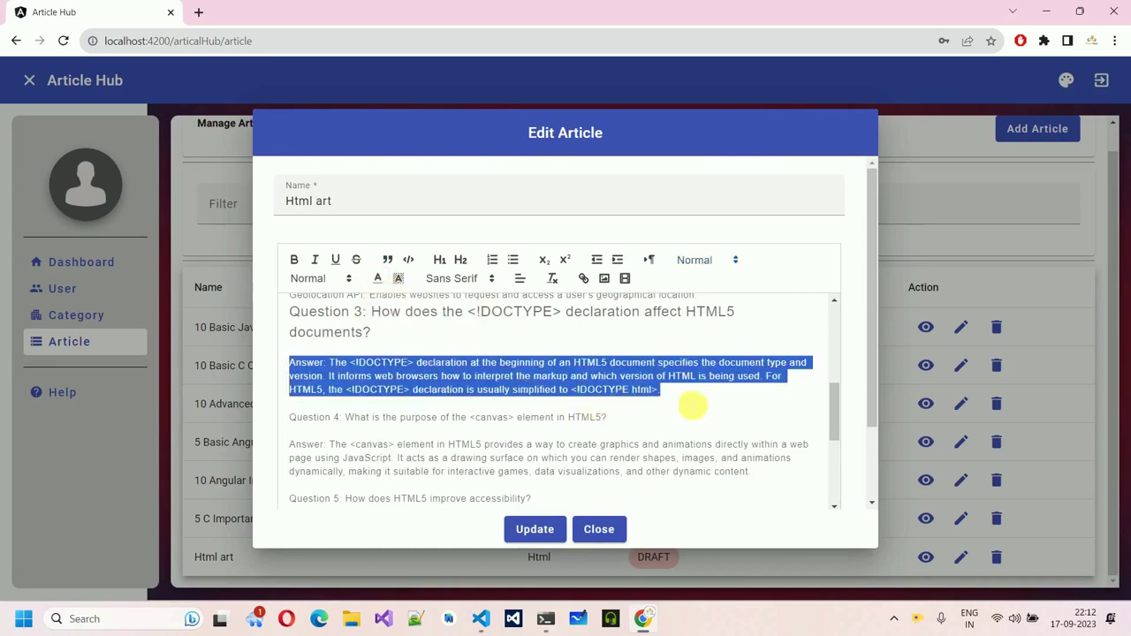
{"action": "left_click", "coordinate": [383, 279]}
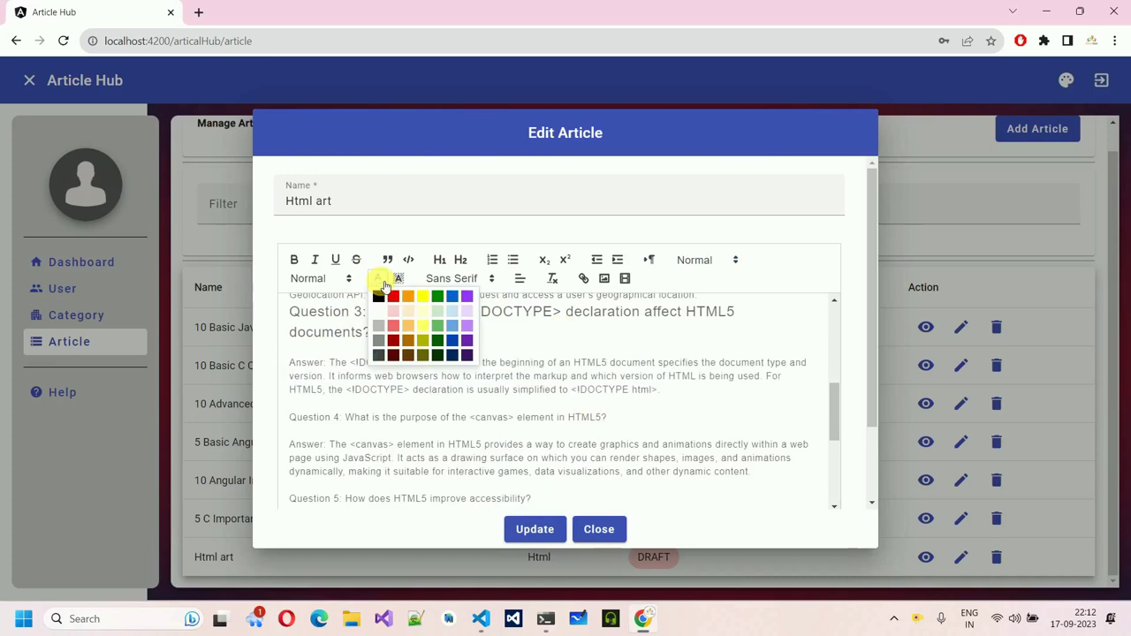
{"action": "left_click", "coordinate": [456, 322]}
{"action": "left_click", "coordinate": [519, 338]}
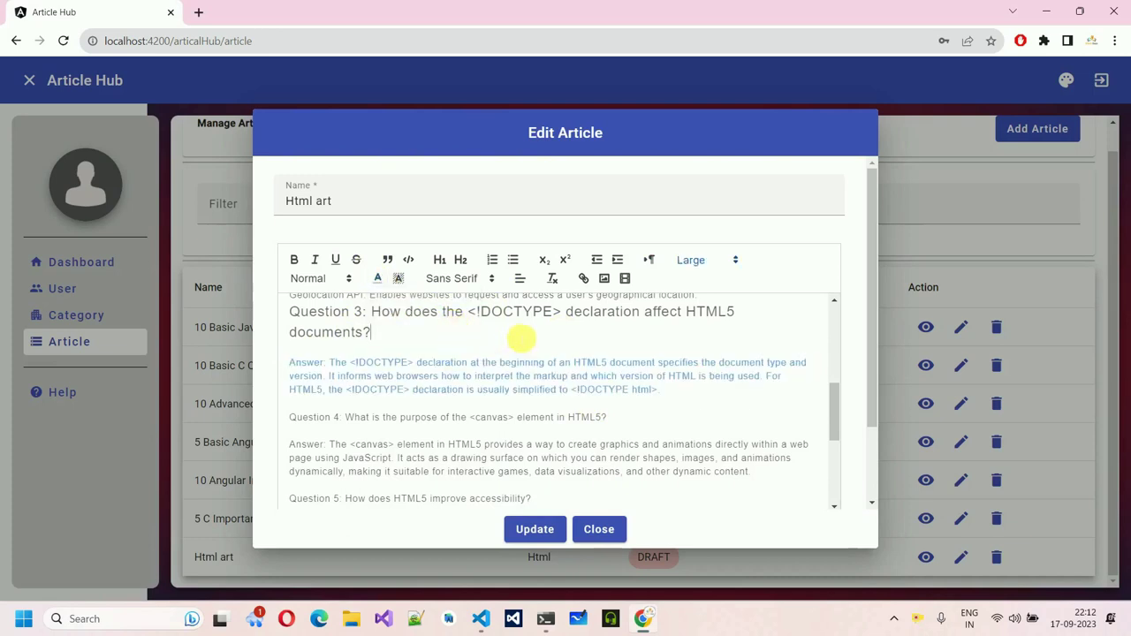
Apply a purple background color to the Question 4 line about the <canvas> element
{"action": "scroll", "coordinate": [407, 393], "scroll_direction": "down", "scroll_amount": 2}
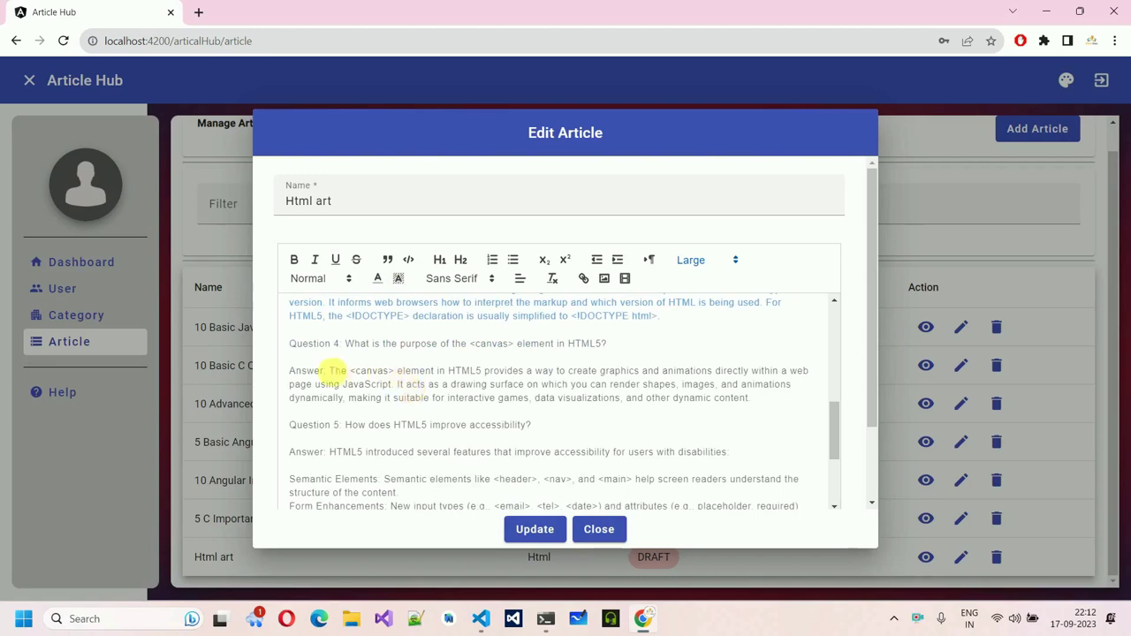
{"action": "left_click_drag", "start_coordinate": [292, 345], "coordinate": [642, 345]}
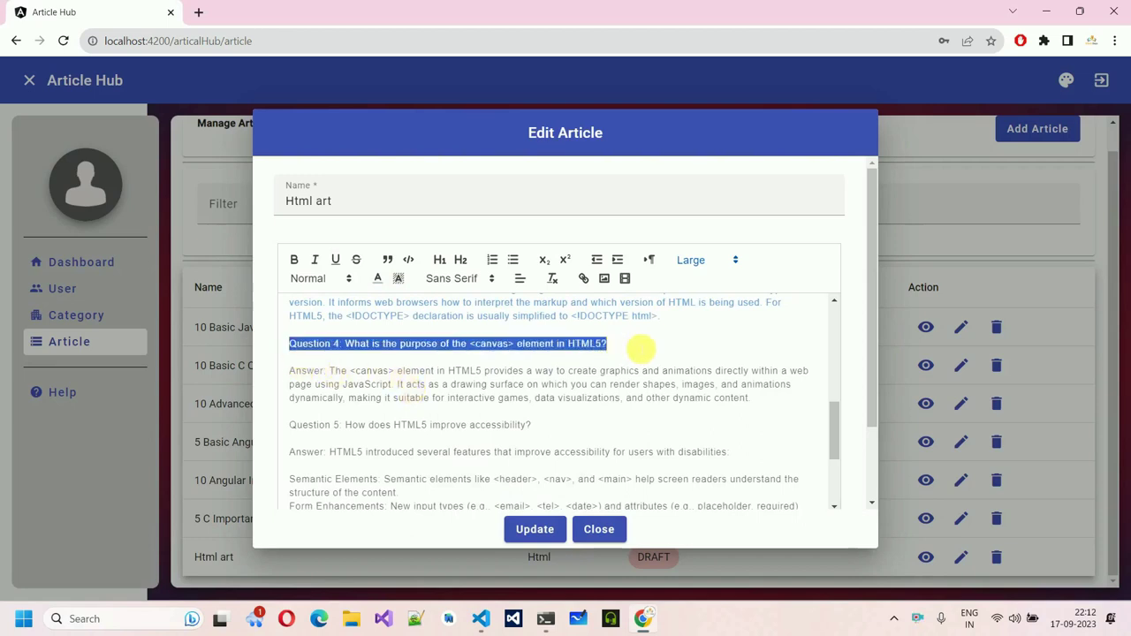
{"action": "left_click", "coordinate": [398, 279]}
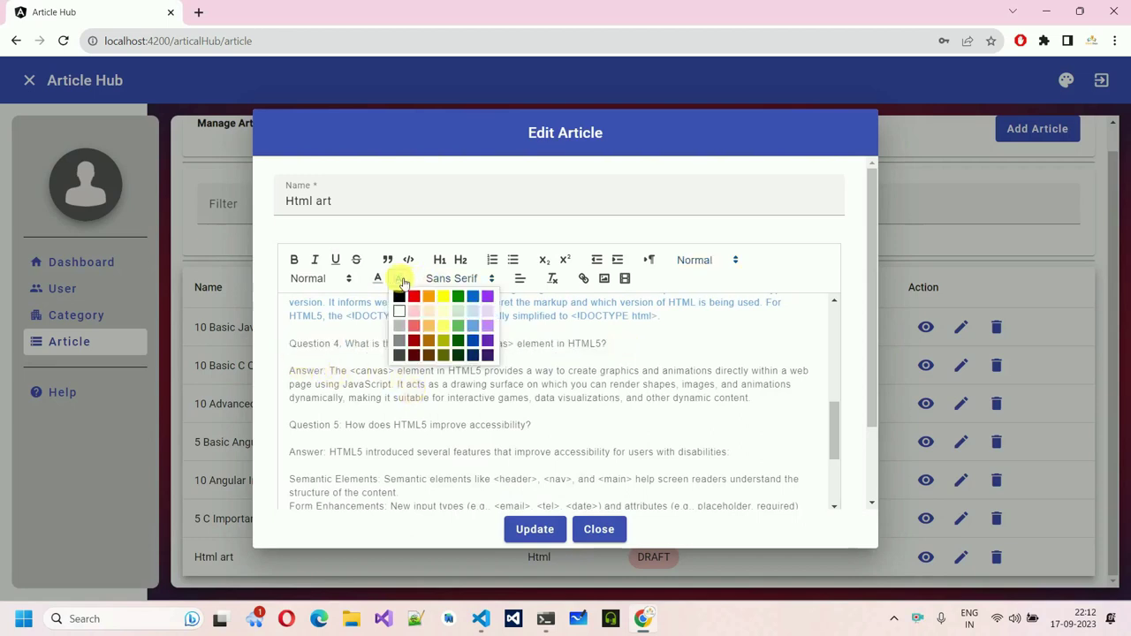
{"action": "left_click", "coordinate": [489, 297]}
{"action": "left_click", "coordinate": [685, 368]}
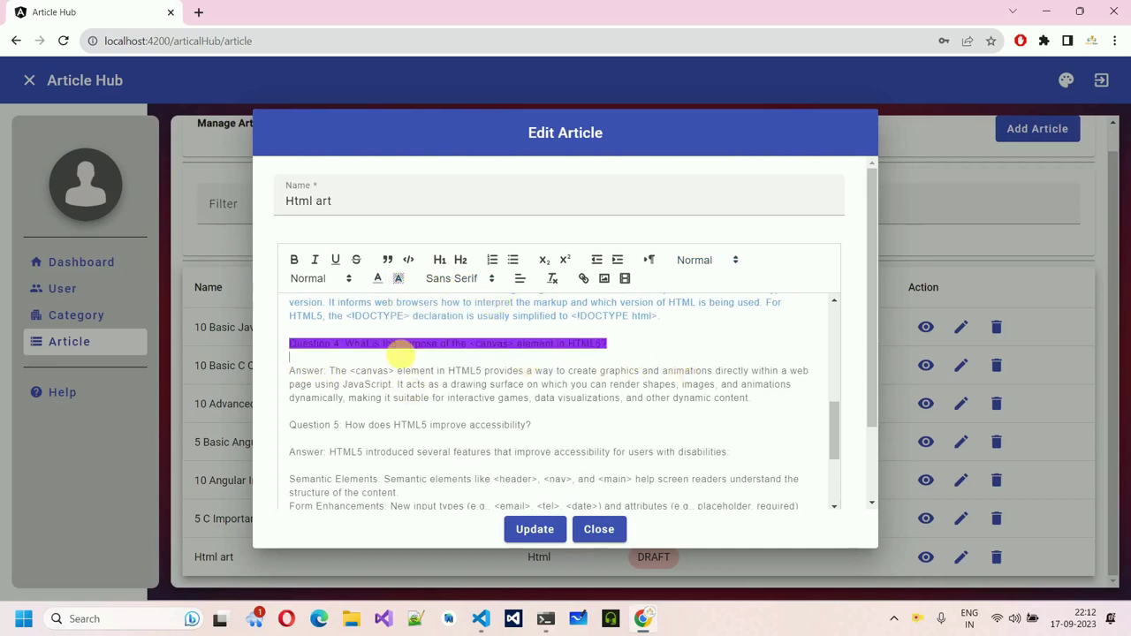
Set the font of the Answer paragraph below Question 4 to Monospace
{"action": "scroll", "coordinate": [502, 323], "scroll_direction": "down", "scroll_amount": 1}
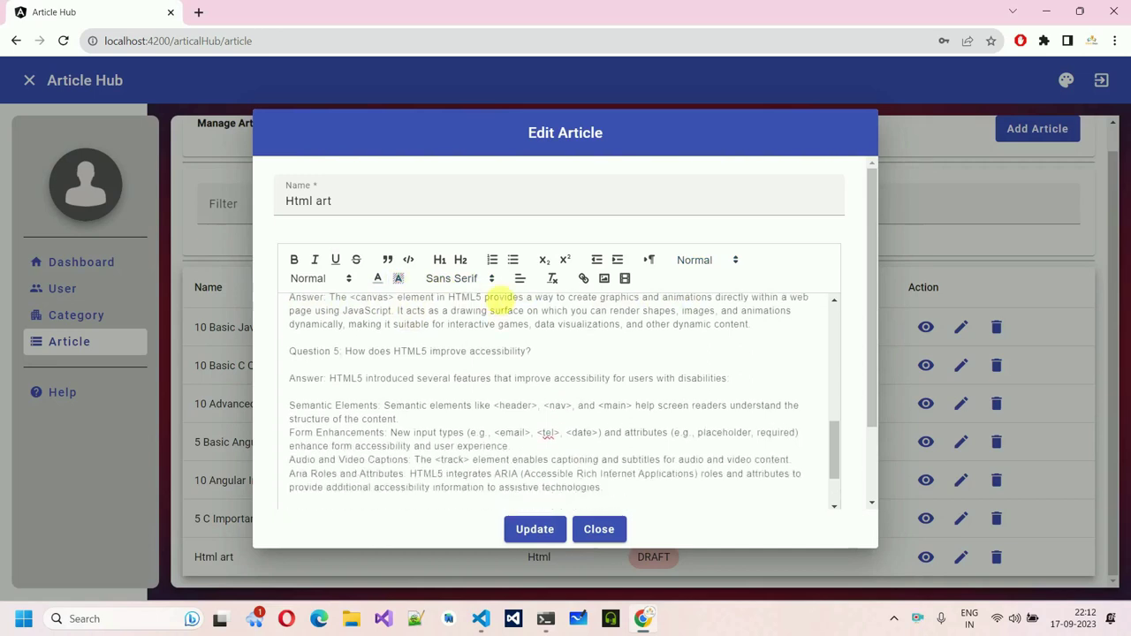
{"action": "scroll", "coordinate": [371, 303], "scroll_direction": "up", "scroll_amount": 1}
{"action": "left_click_drag", "start_coordinate": [298, 372], "coordinate": [758, 410]}
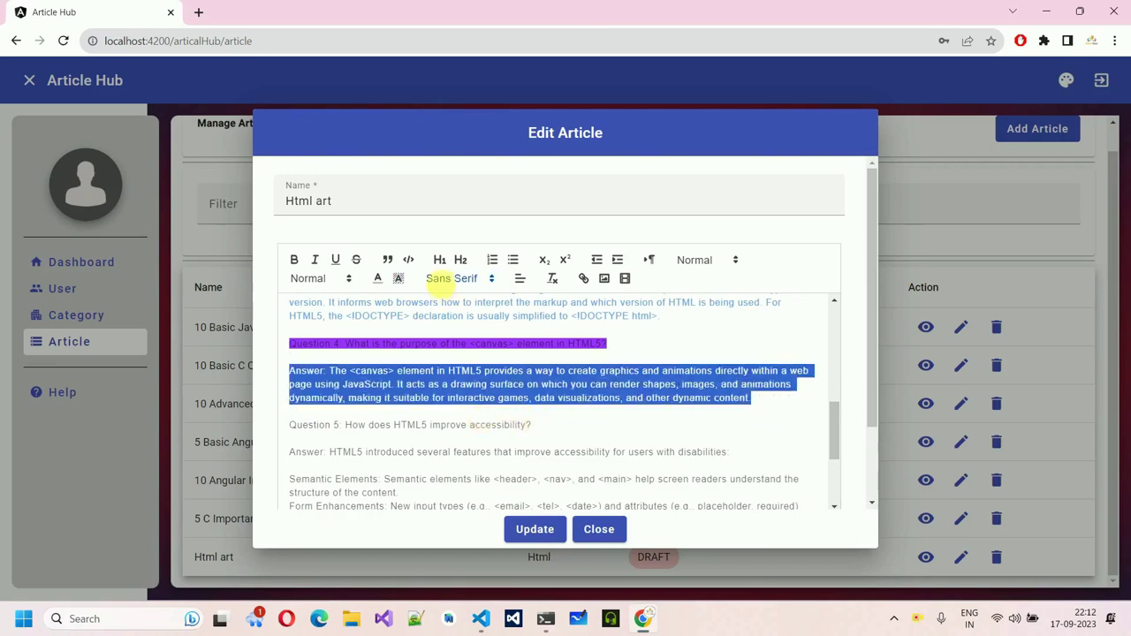
{"action": "left_click", "coordinate": [441, 279]}
{"action": "scroll", "coordinate": [454, 327], "scroll_direction": "down", "scroll_amount": 1}
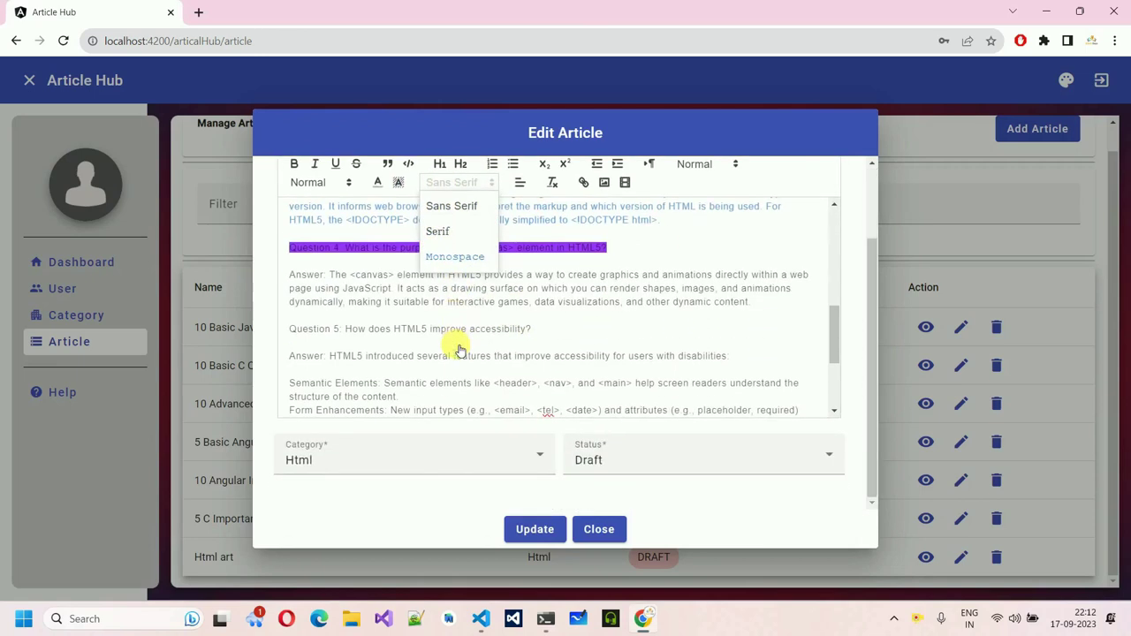
{"action": "left_click", "coordinate": [463, 257]}
{"action": "left_click", "coordinate": [754, 346]}
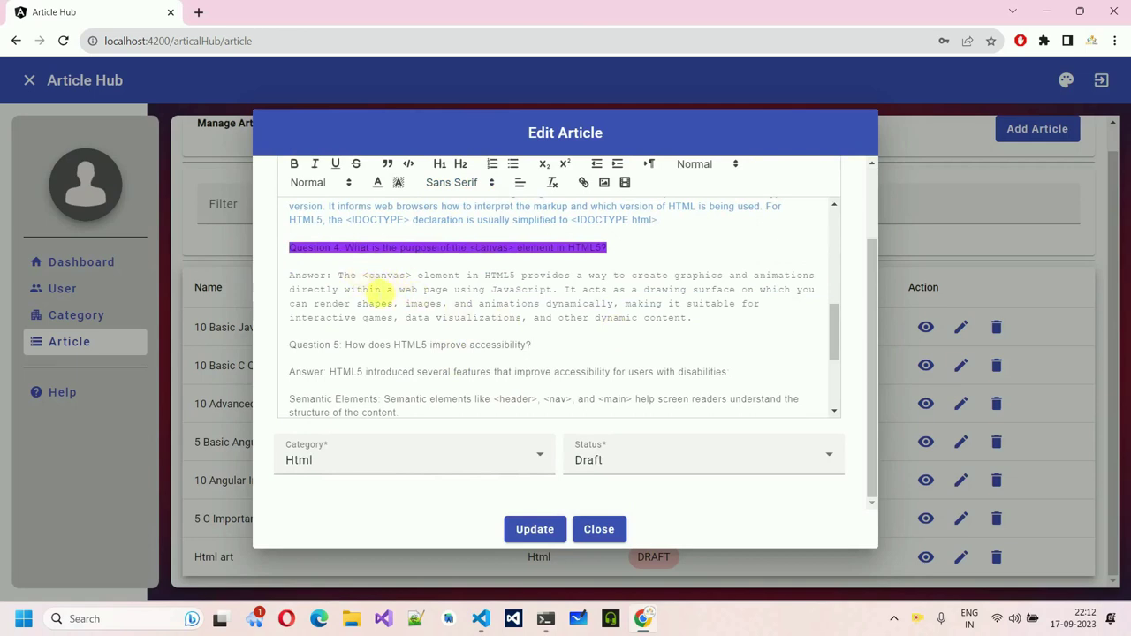
Try center, right and justified alignment on the Semantic Elements and Form Enhancements paragraphs below Question 5
{"action": "scroll", "coordinate": [402, 305], "scroll_direction": "up", "scroll_amount": 1}
{"action": "scroll", "coordinate": [455, 350], "scroll_direction": "down", "scroll_amount": 2}
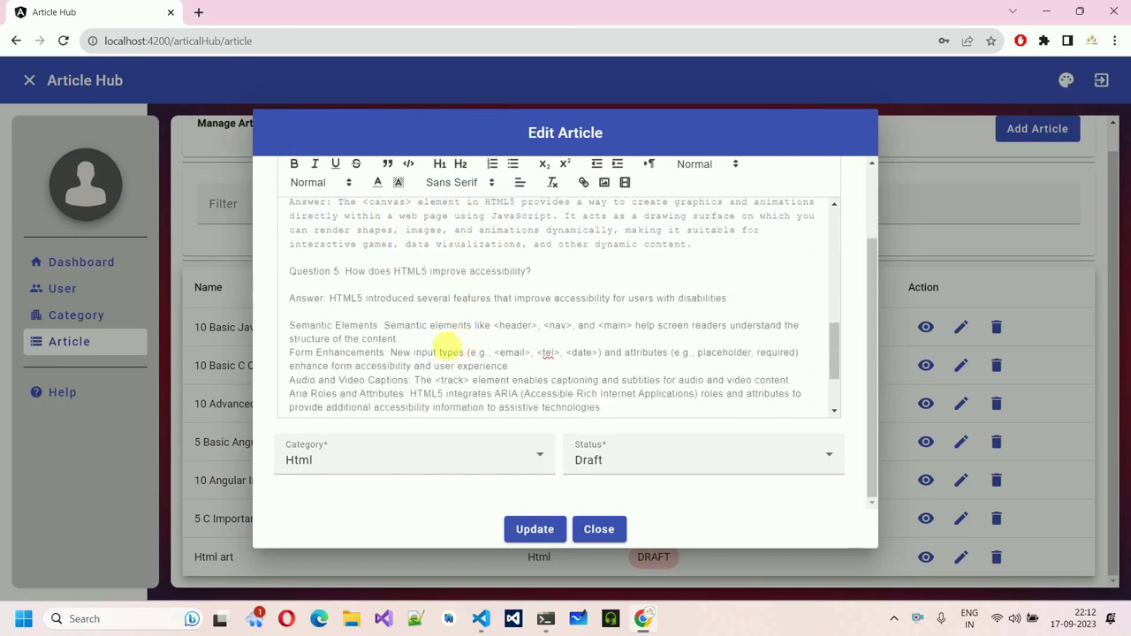
{"action": "left_click_drag", "start_coordinate": [290, 325], "coordinate": [514, 366]}
{"action": "left_click", "coordinate": [519, 187]}
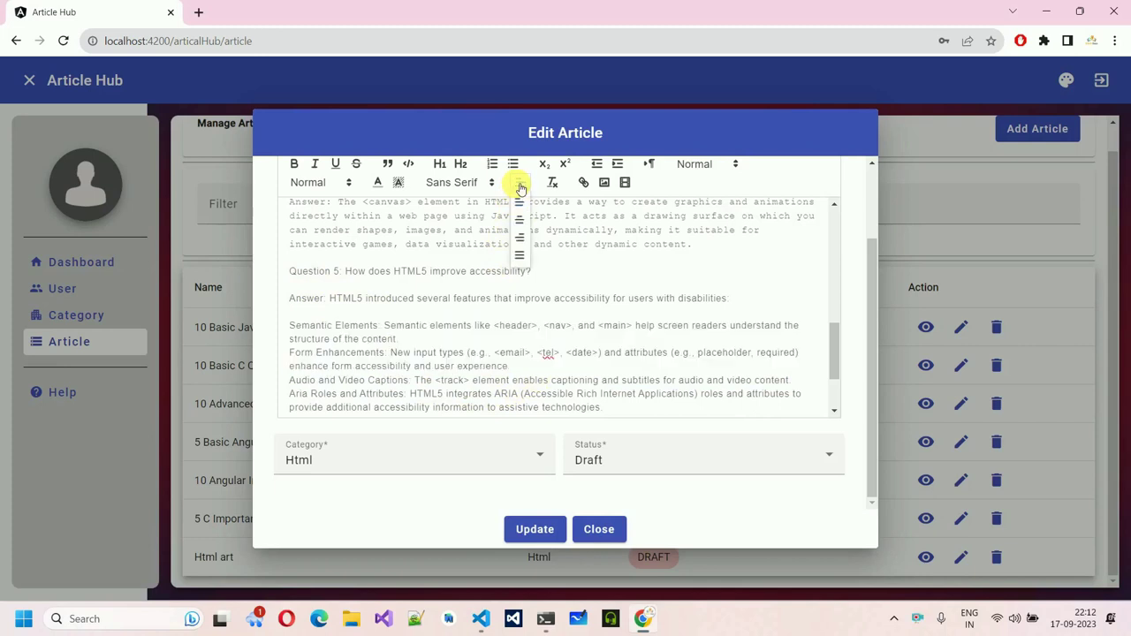
{"action": "left_click", "coordinate": [523, 229]}
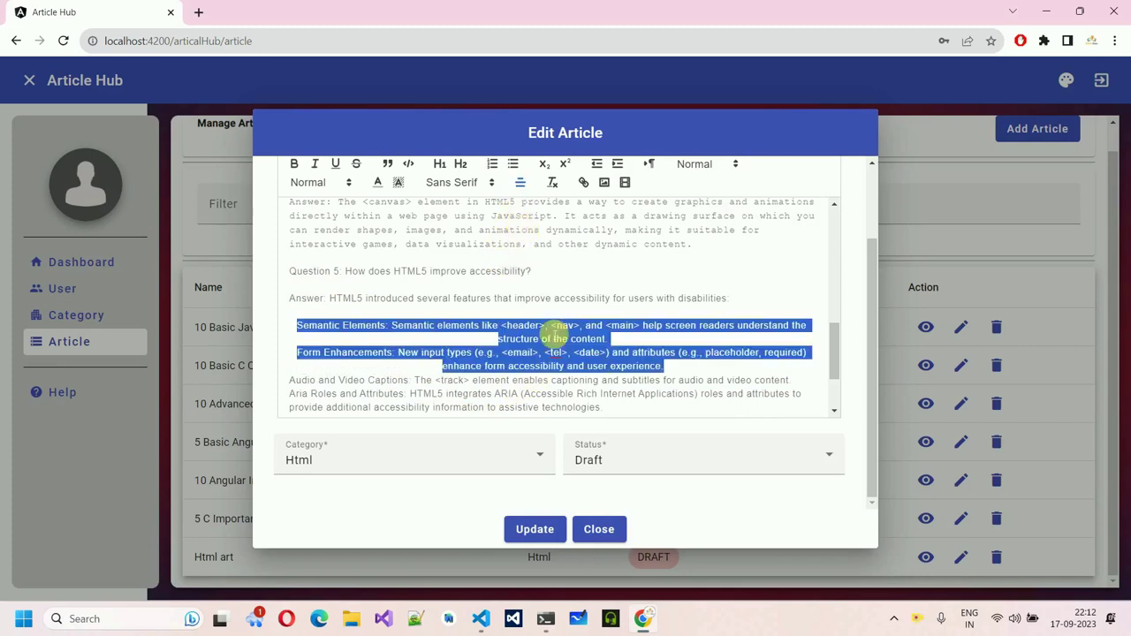
{"action": "left_click", "coordinate": [523, 189]}
{"action": "left_click", "coordinate": [519, 237]}
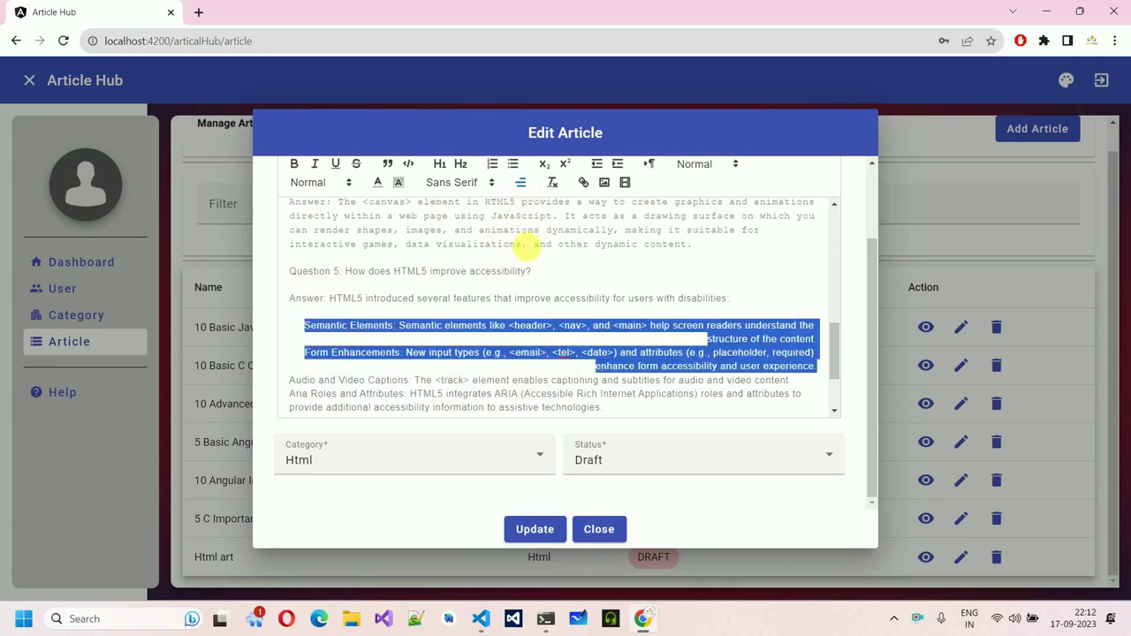
{"action": "left_click", "coordinate": [520, 182]}
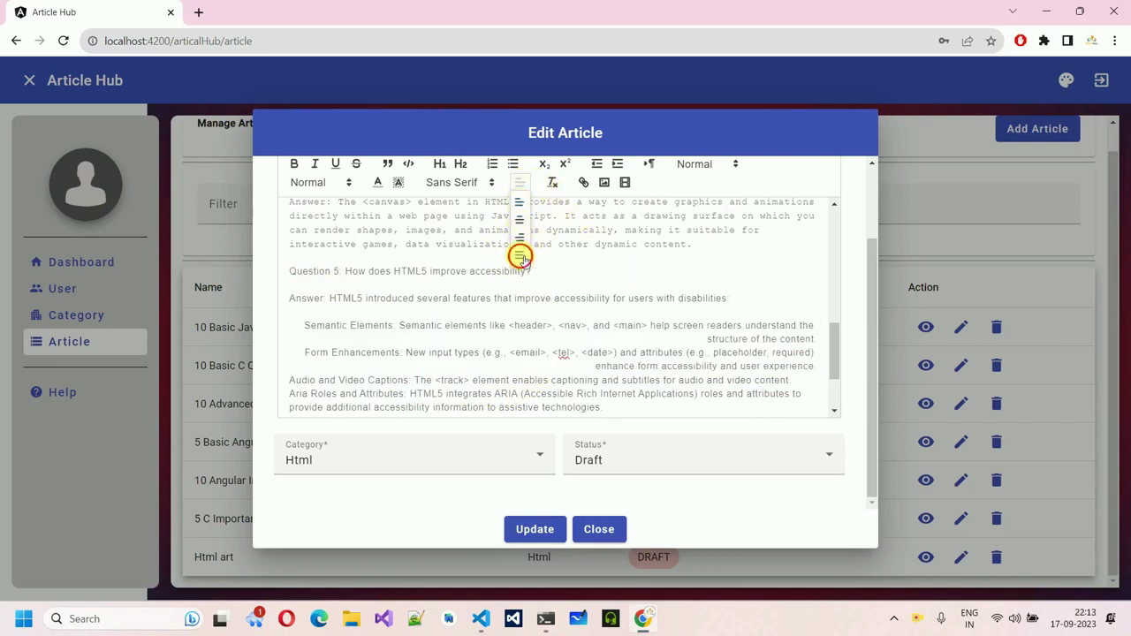
{"action": "left_click", "coordinate": [521, 256]}
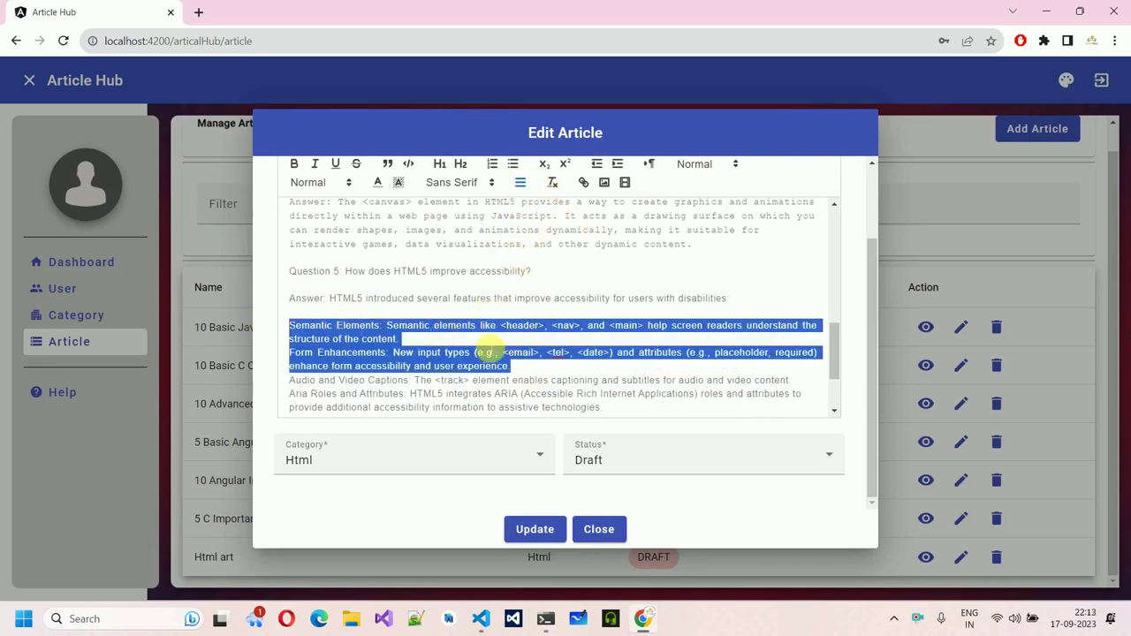
Clear the formatting of the Semantic Elements and Form Enhancements paragraphs below Question 5 and align them left
{"action": "left_click", "coordinate": [554, 182]}
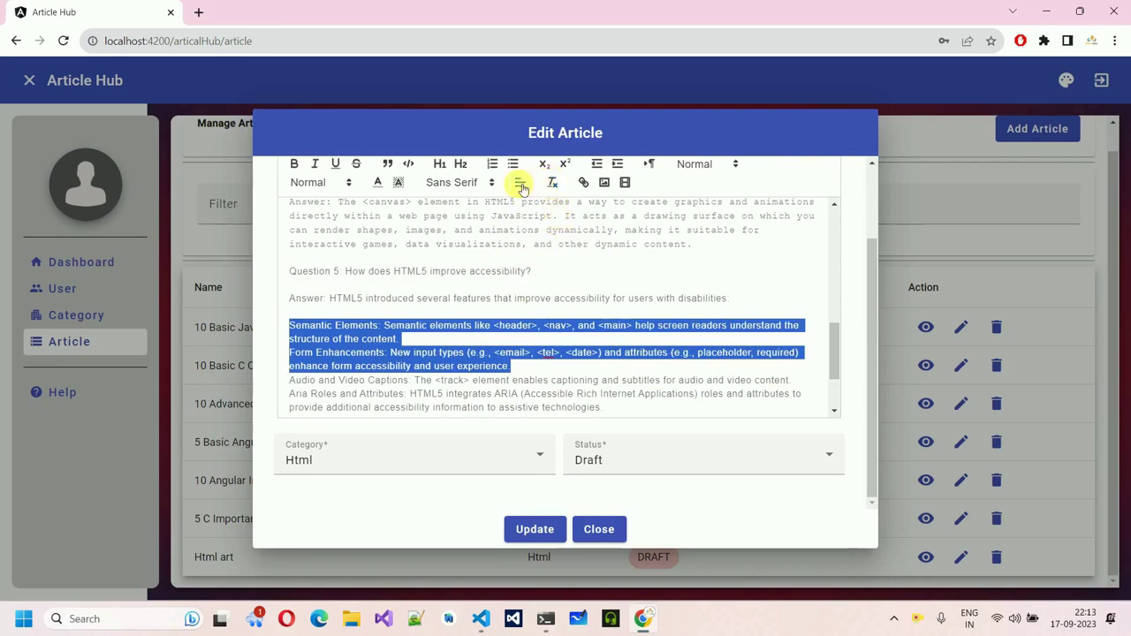
{"action": "left_click", "coordinate": [519, 182]}
{"action": "left_click", "coordinate": [523, 208]}
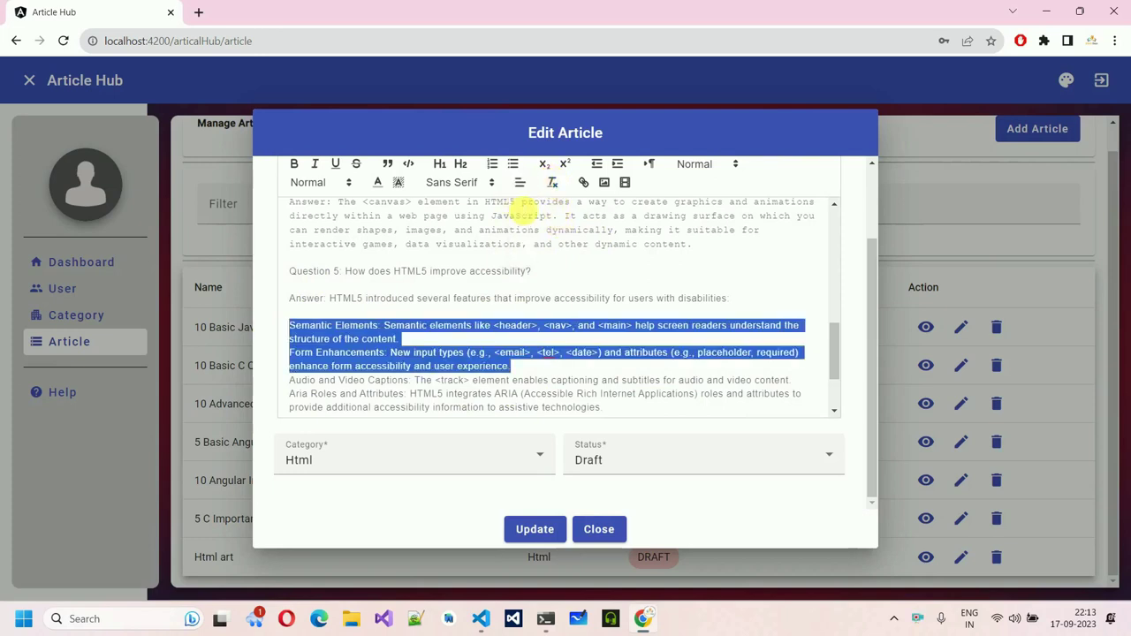
Review the formatted article content from beginning to end and set the article's status to Publish
{"action": "scroll", "coordinate": [505, 292], "scroll_direction": "up", "scroll_amount": 5}
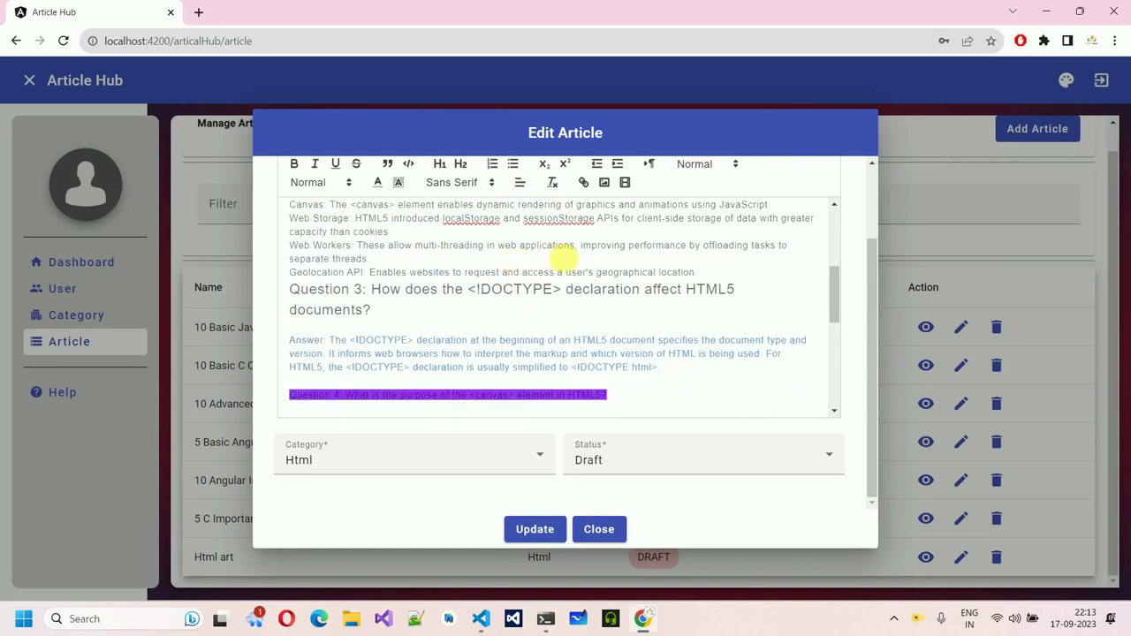
{"action": "scroll", "coordinate": [565, 309], "scroll_direction": "up", "scroll_amount": 5}
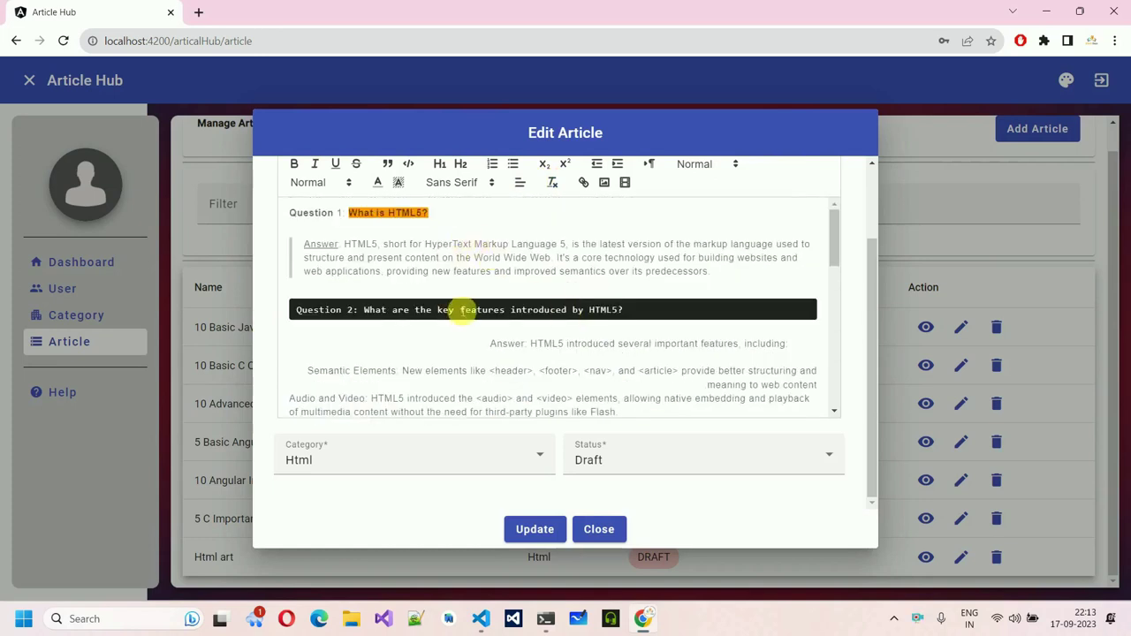
{"action": "scroll", "coordinate": [461, 309], "scroll_direction": "down", "scroll_amount": 5}
{"action": "scroll", "coordinate": [461, 327], "scroll_direction": "down", "scroll_amount": 10}
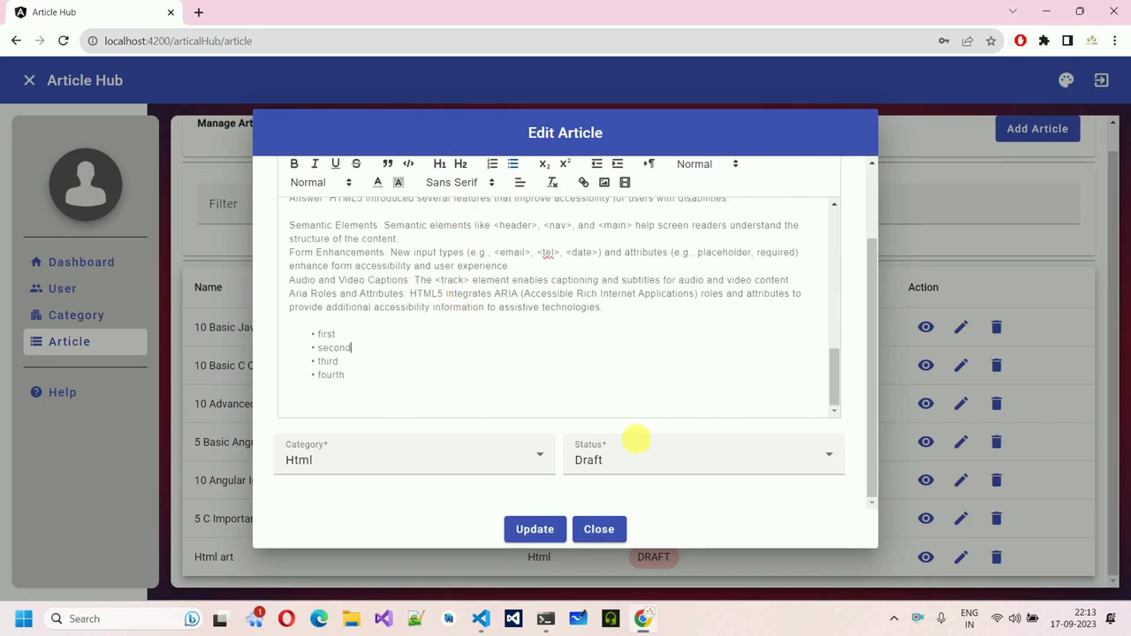
{"action": "left_click", "coordinate": [645, 465]}
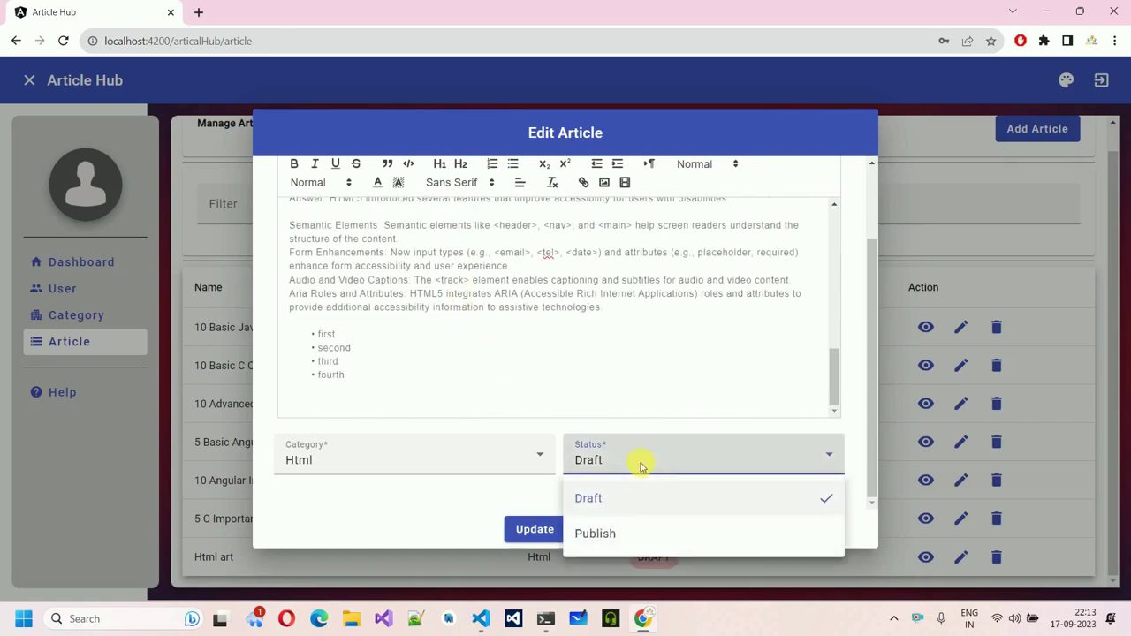
{"action": "left_click", "coordinate": [616, 536]}
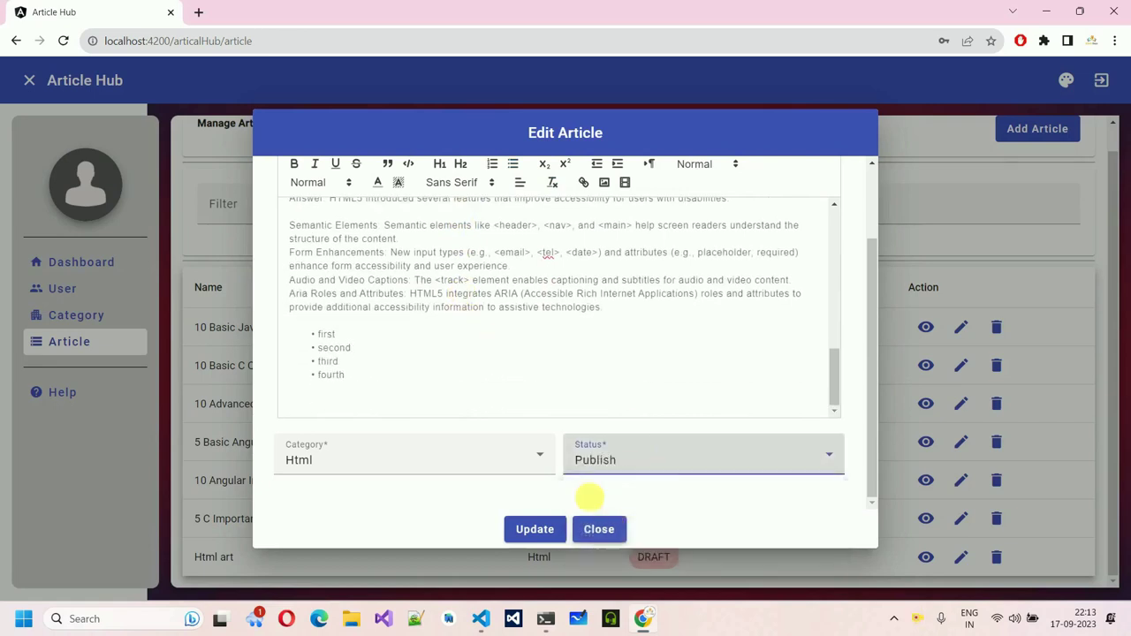
Choose Html as the article's category and save the updated article
{"action": "left_click", "coordinate": [468, 452]}
{"action": "left_click", "coordinate": [412, 387]}
{"action": "left_click", "coordinate": [412, 446]}
{"action": "left_click", "coordinate": [391, 339]}
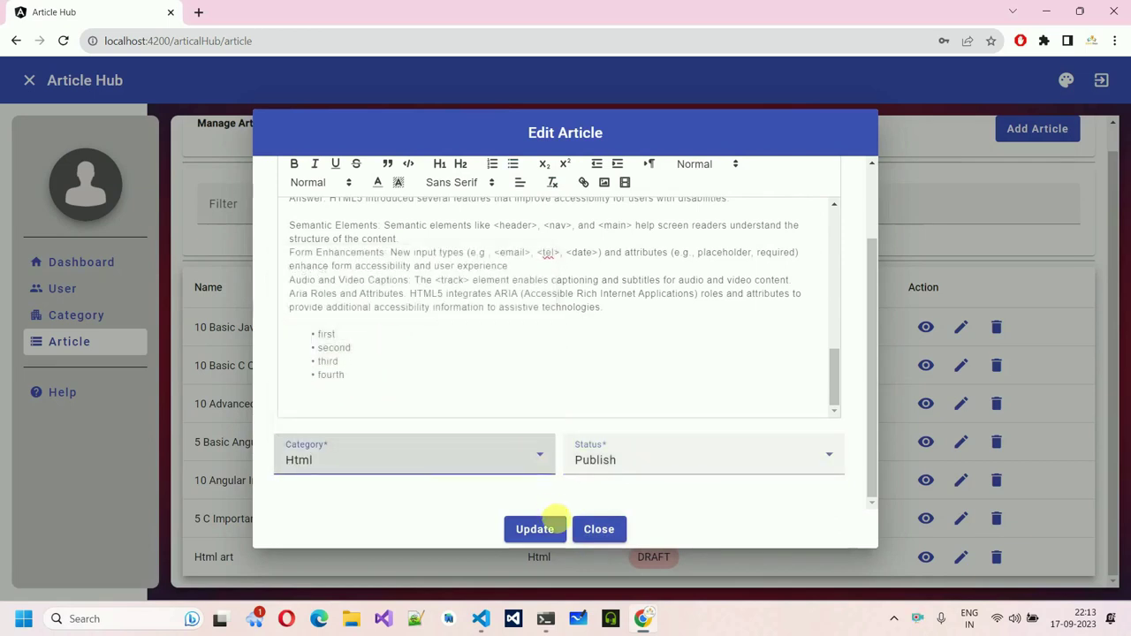
{"action": "left_click", "coordinate": [534, 526]}
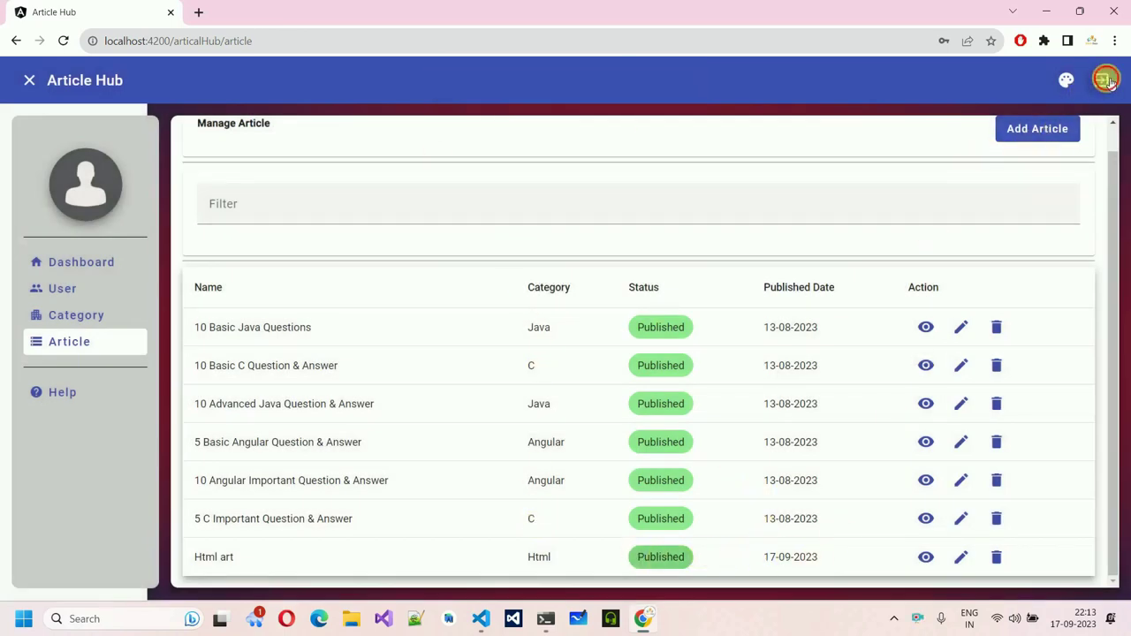
Log out of the admin area and open the Html art article from the public article list
{"action": "left_click", "coordinate": [1105, 81]}
{"action": "left_click", "coordinate": [594, 351]}
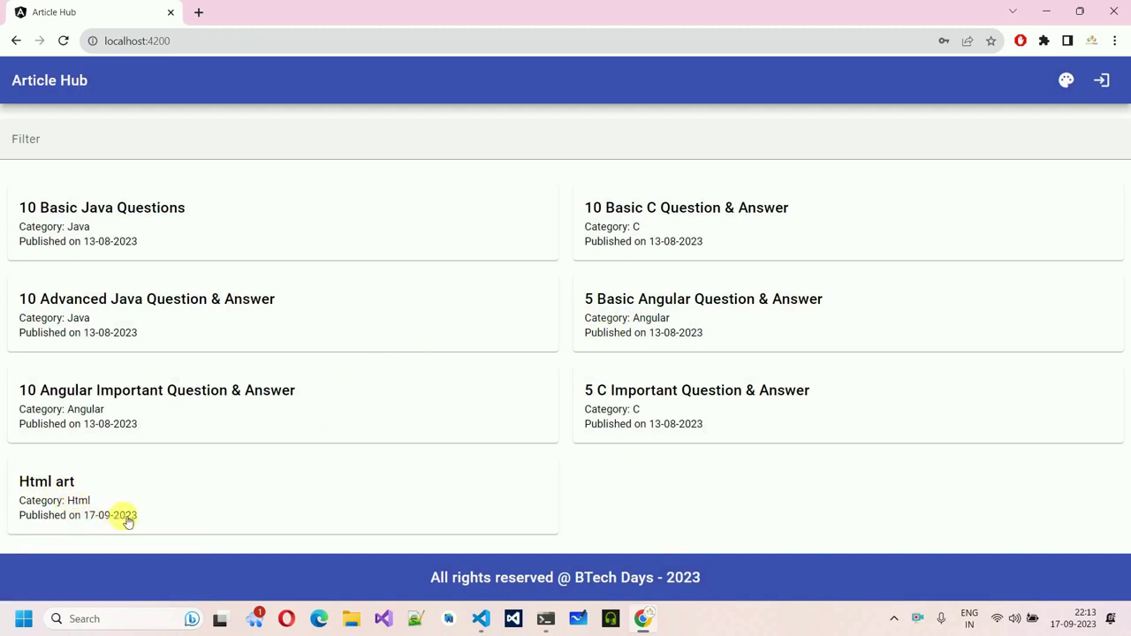
{"action": "left_click", "coordinate": [224, 512]}
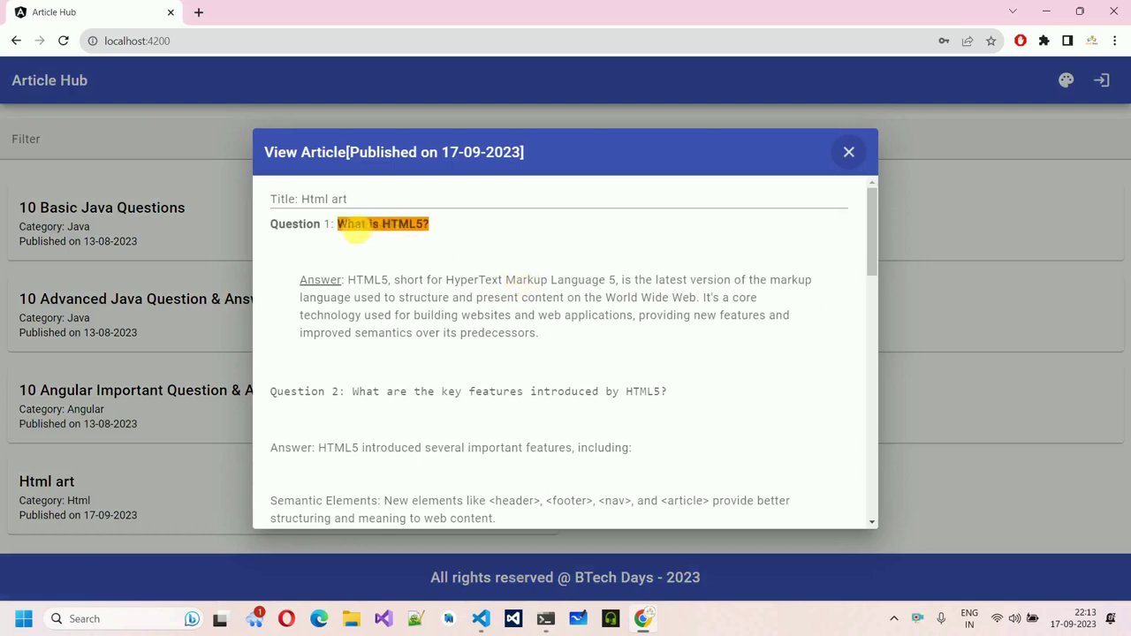
Examine the published formatting of Question 1, its indented answer and the Question 2 heading
{"action": "left_click_drag", "start_coordinate": [341, 228], "coordinate": [409, 224]}
{"action": "left_click", "coordinate": [434, 244]}
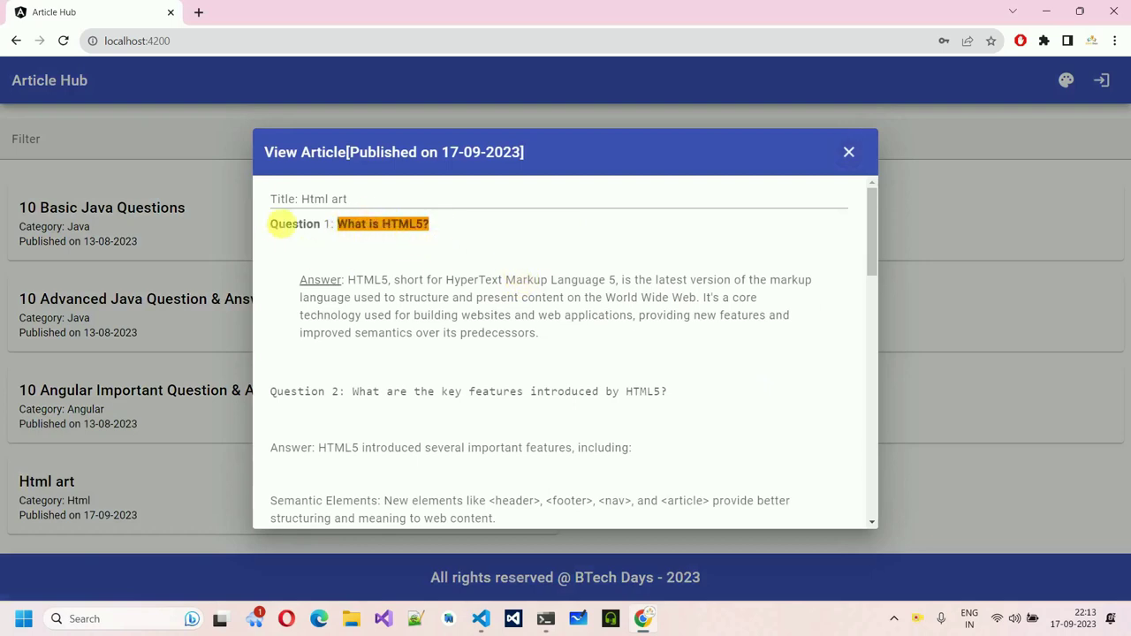
{"action": "double_click", "coordinate": [283, 224]}
{"action": "left_click_drag", "start_coordinate": [300, 280], "coordinate": [548, 332]}
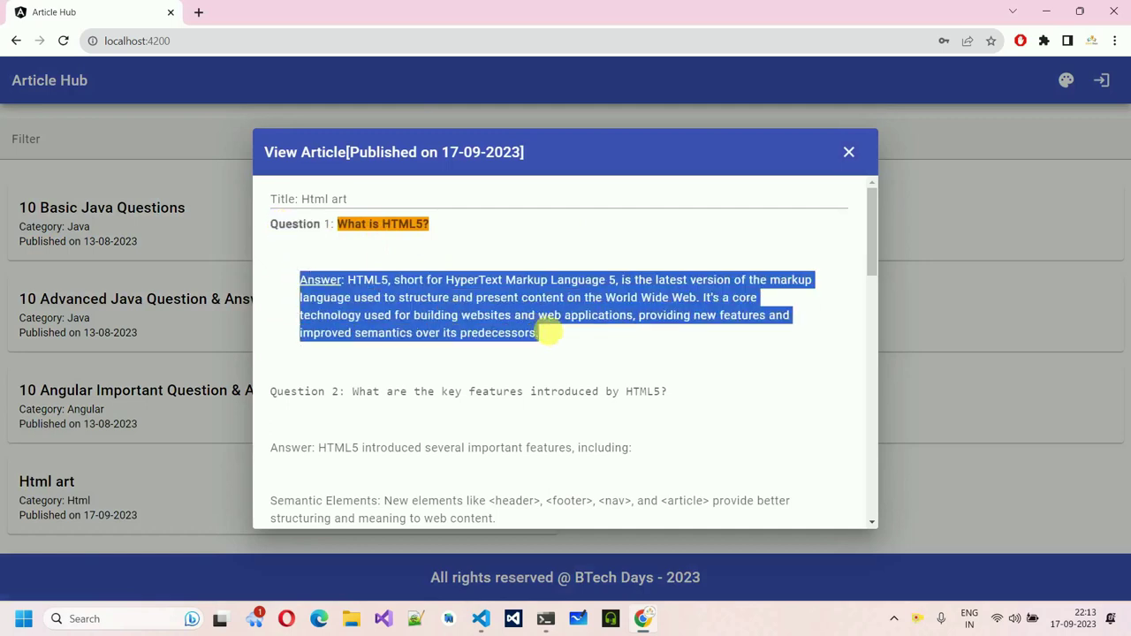
{"action": "scroll", "coordinate": [556, 338], "scroll_direction": "down", "scroll_amount": 1}
{"action": "left_click_drag", "start_coordinate": [276, 317], "coordinate": [661, 320]}
Examine the published formatting of the Question 3 answer, the Question 4 heading and the bulleted list ending the article
{"action": "scroll", "coordinate": [542, 338], "scroll_direction": "down", "scroll_amount": 4}
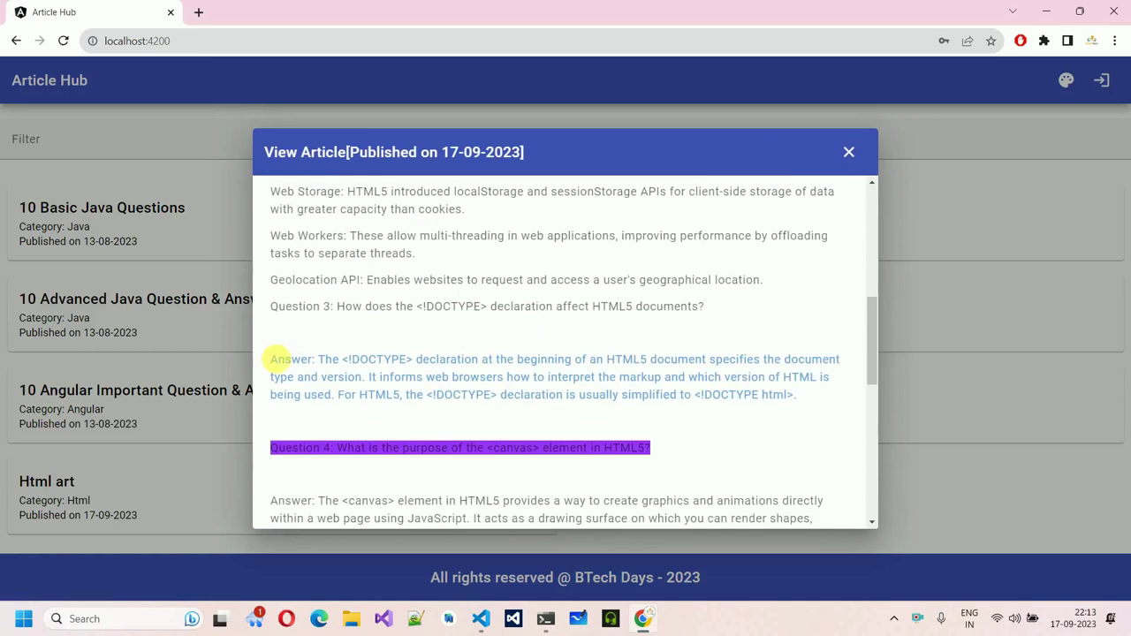
{"action": "left_click_drag", "start_coordinate": [270, 361], "coordinate": [725, 401]}
{"action": "left_click", "coordinate": [721, 396]}
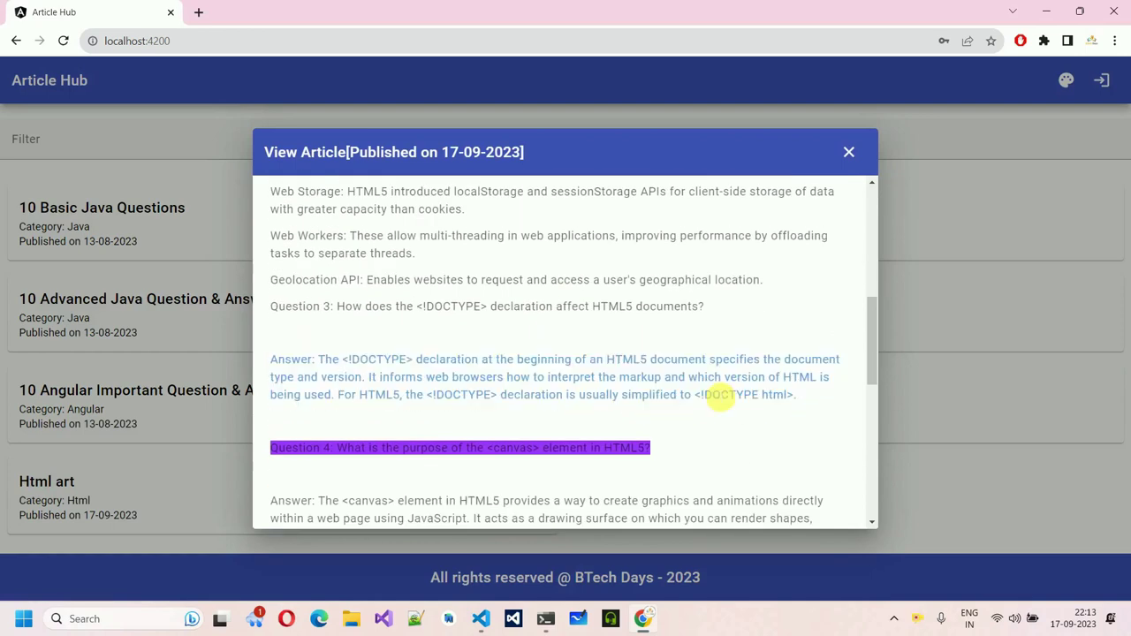
{"action": "scroll", "coordinate": [707, 389], "scroll_direction": "down", "scroll_amount": 1}
{"action": "left_click_drag", "start_coordinate": [685, 373], "coordinate": [240, 376]}
{"action": "left_click", "coordinate": [428, 395]}
{"action": "scroll", "coordinate": [430, 392], "scroll_direction": "down", "scroll_amount": 5}
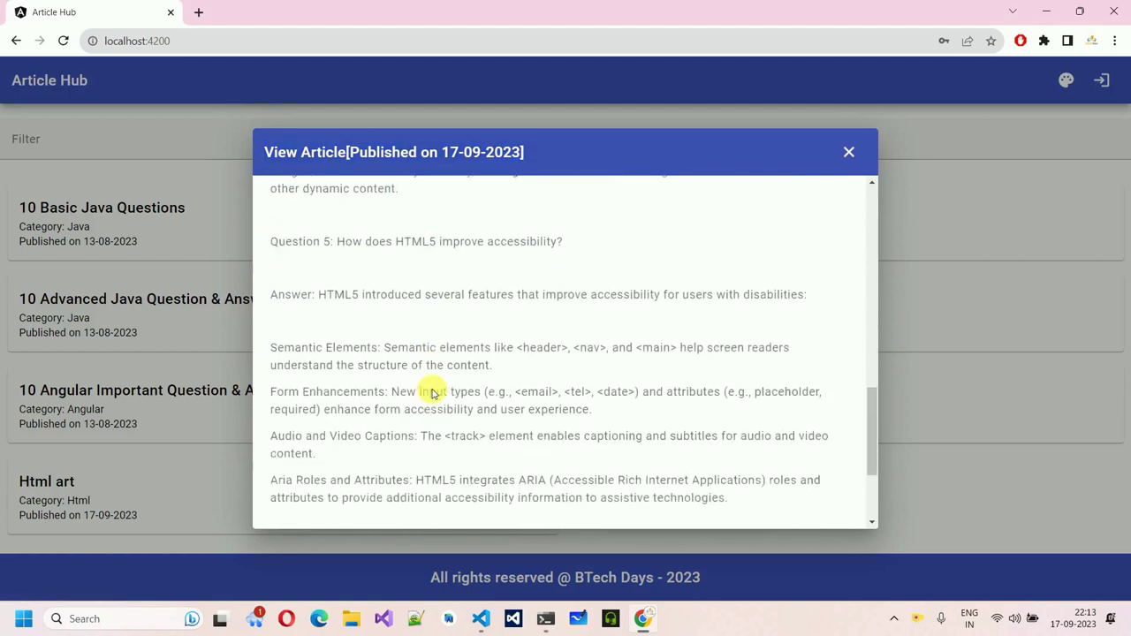
{"action": "left_click_drag", "start_coordinate": [296, 390], "coordinate": [343, 442]}
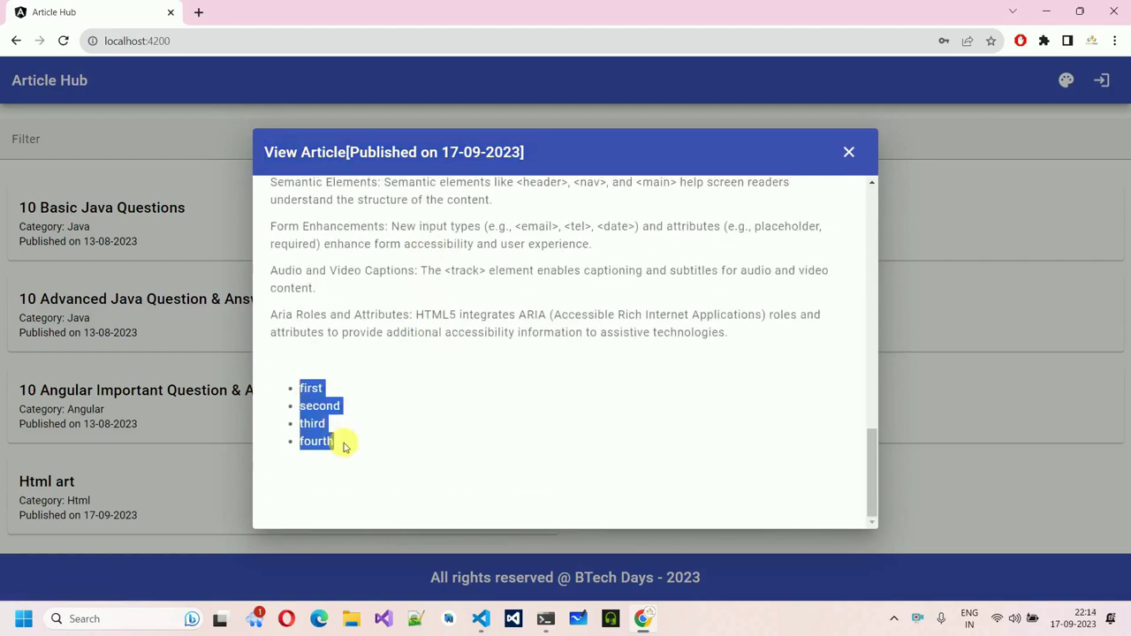
{"action": "scroll", "coordinate": [450, 338], "scroll_direction": "up", "scroll_amount": 6}
{"action": "scroll", "coordinate": [446, 341], "scroll_direction": "up", "scroll_amount": 1}
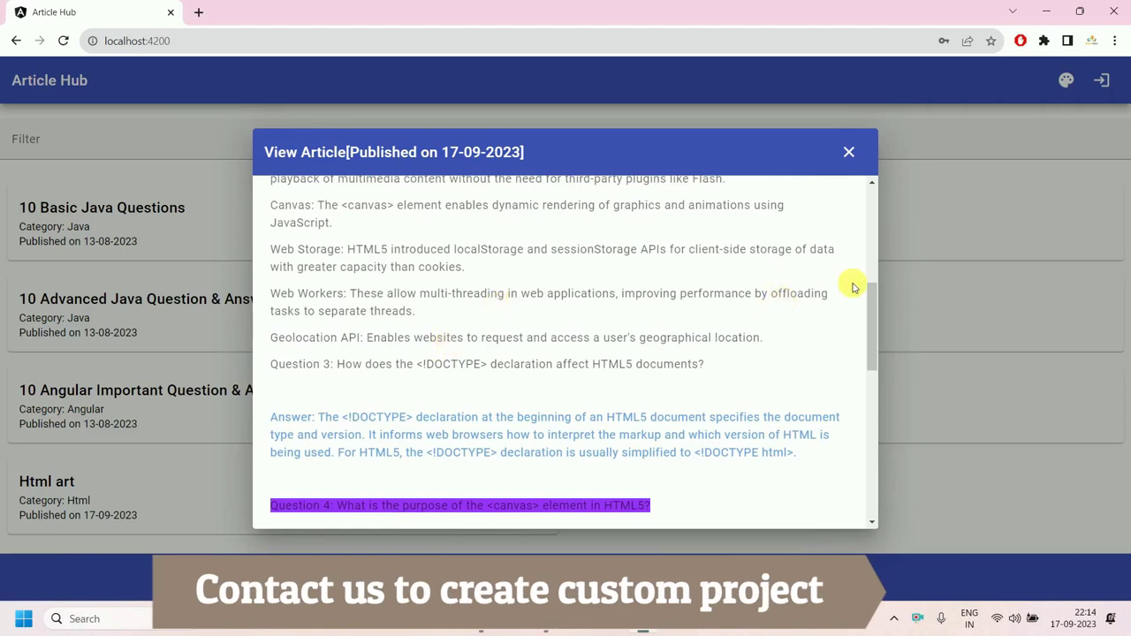
Close the Html art article and switch the site to the red theme
{"action": "left_click", "coordinate": [855, 155]}
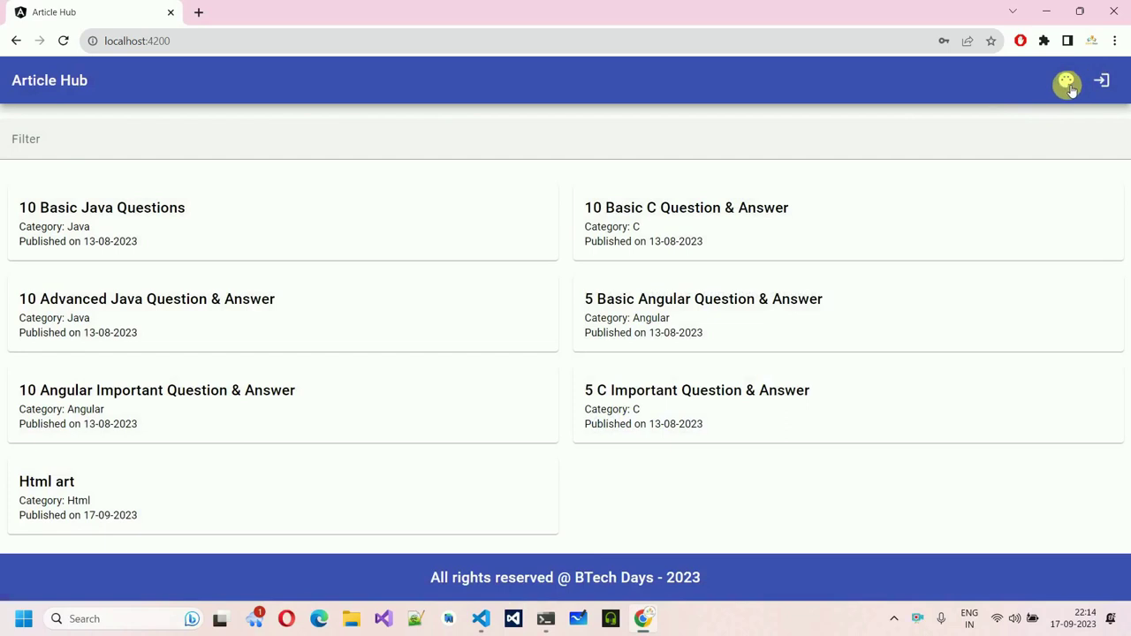
{"action": "left_click", "coordinate": [1068, 84]}
{"action": "left_click", "coordinate": [1064, 131]}
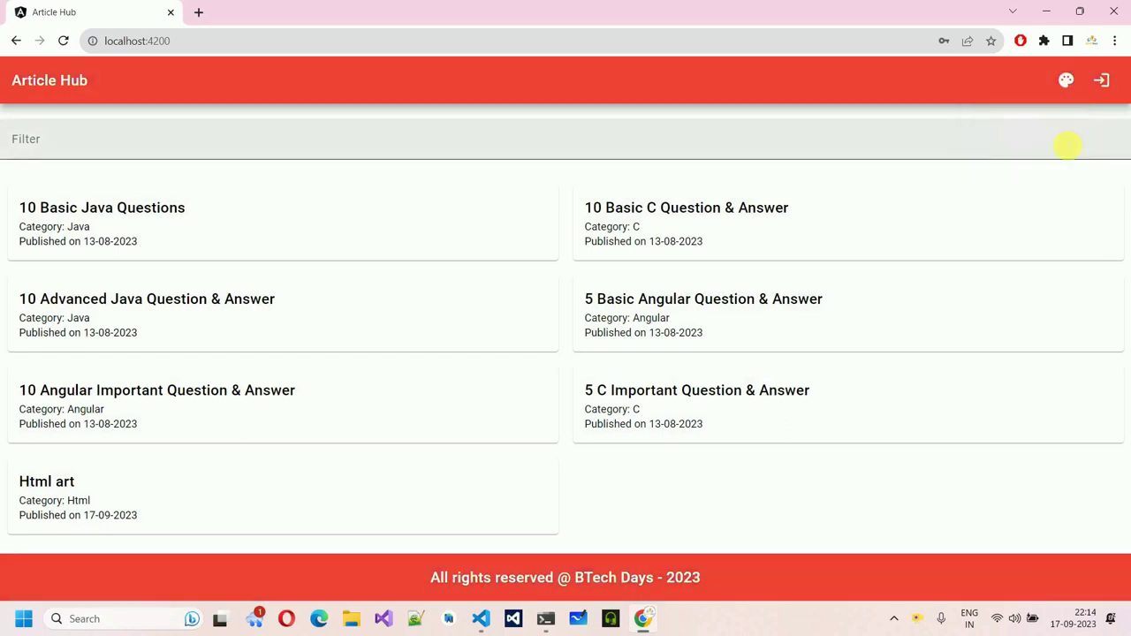
Log in to the admin area with the account's e-mail and password
{"action": "left_click", "coordinate": [1103, 80]}
{"action": "left_click", "coordinate": [531, 289]}
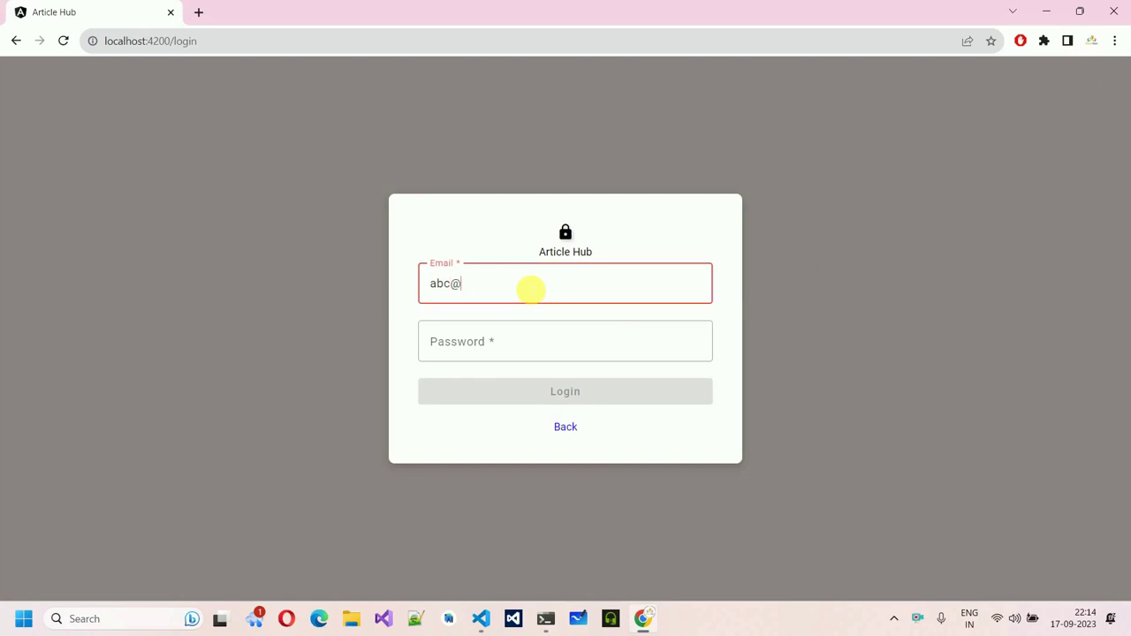
{"action": "key", "text": "Tab"}
{"action": "type", "text": "1"}
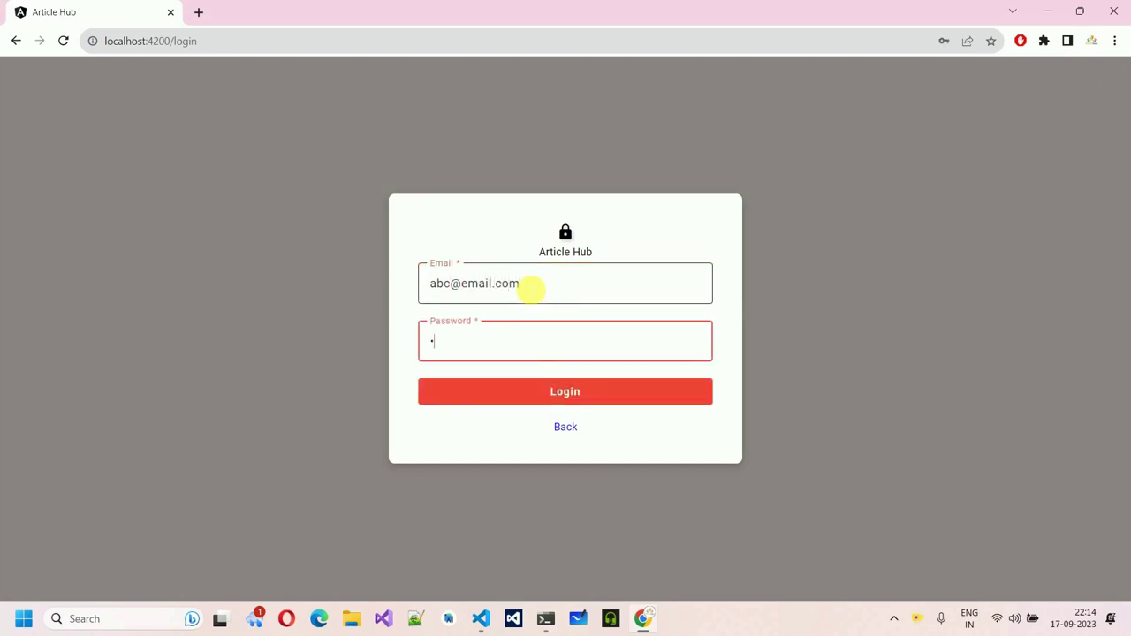
{"action": "left_click", "coordinate": [555, 392]}
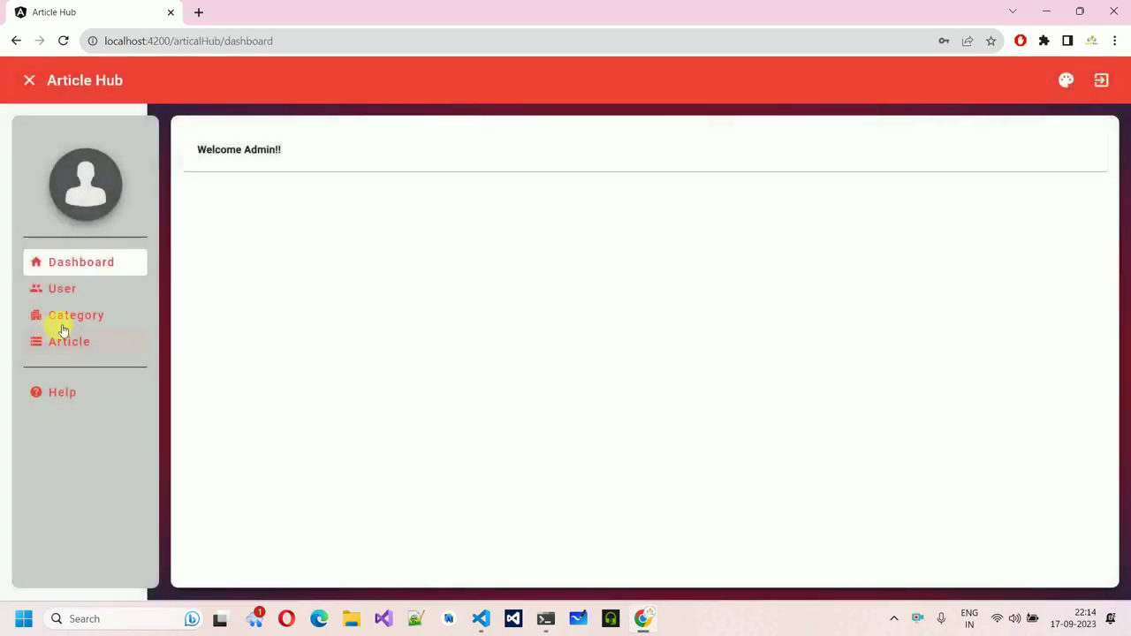
View the article management page, return to the dashboard and copy the dashboard's address
{"action": "left_click", "coordinate": [65, 340]}
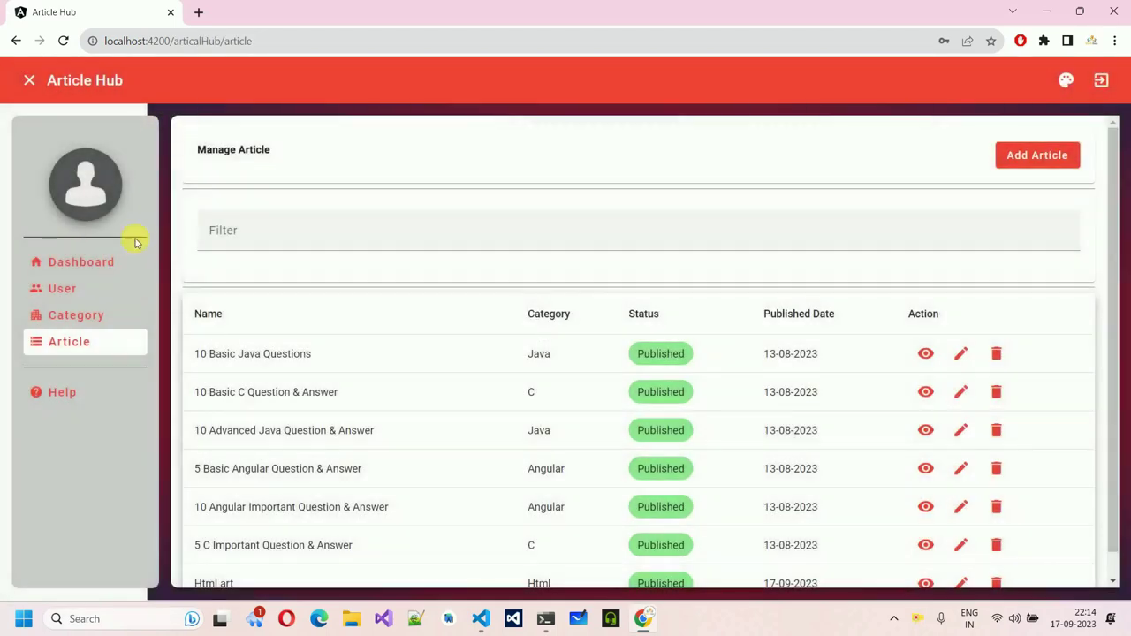
{"action": "left_click", "coordinate": [89, 258]}
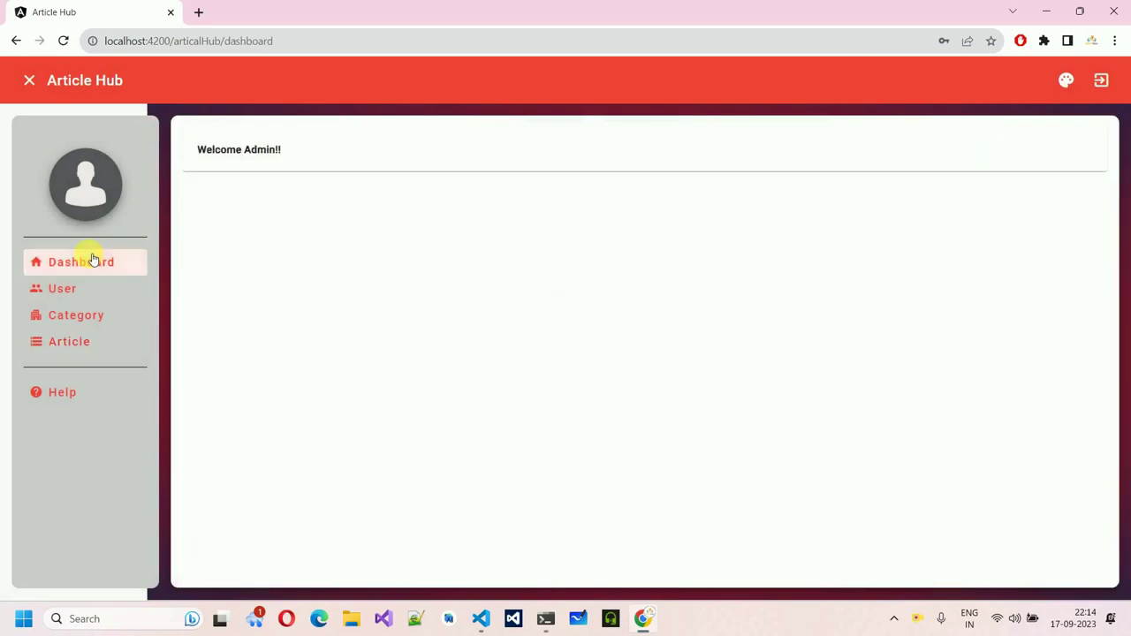
{"action": "left_click", "coordinate": [324, 43]}
{"action": "key", "text": "ctrl+c"}
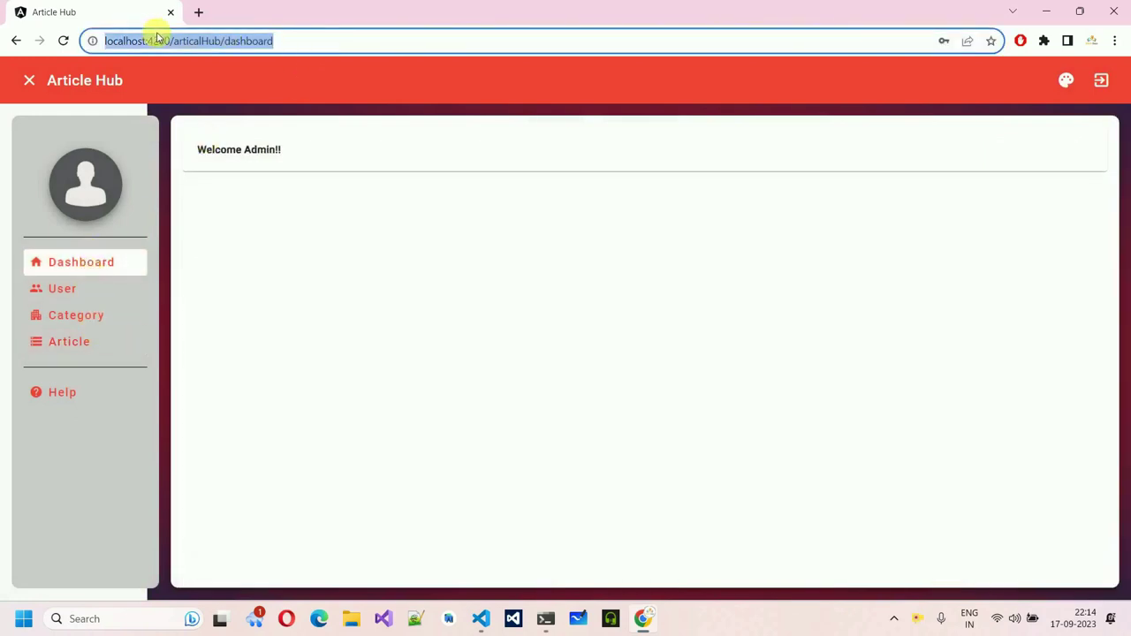
{"action": "left_click", "coordinate": [84, 466]}
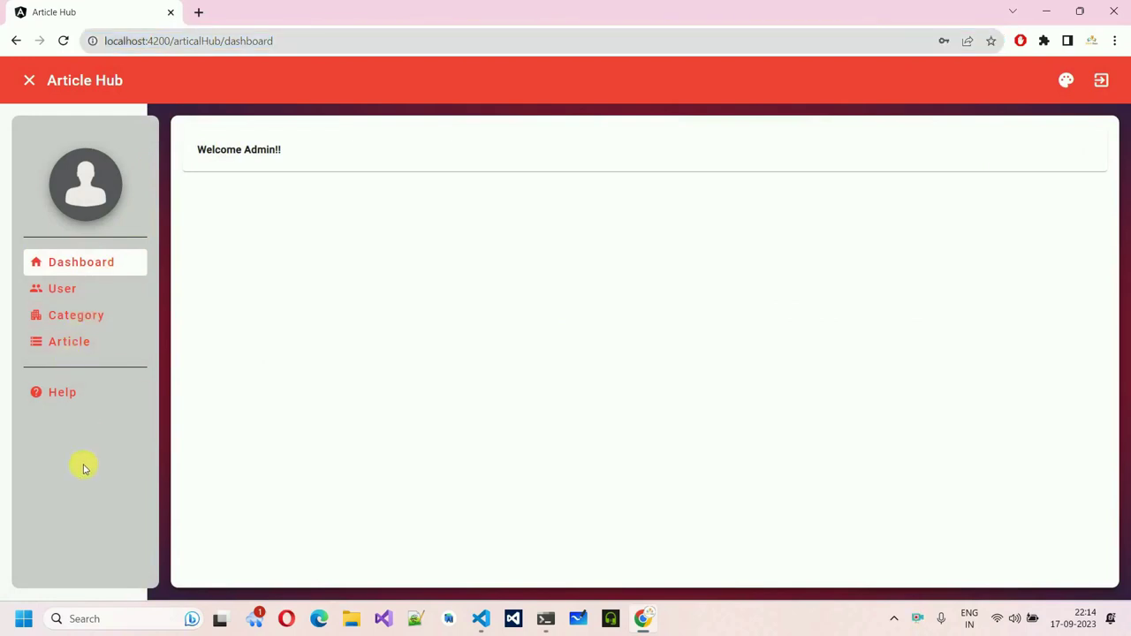
View the query contact e-mail on the Help page and log out of the admin area
{"action": "left_click", "coordinate": [60, 399]}
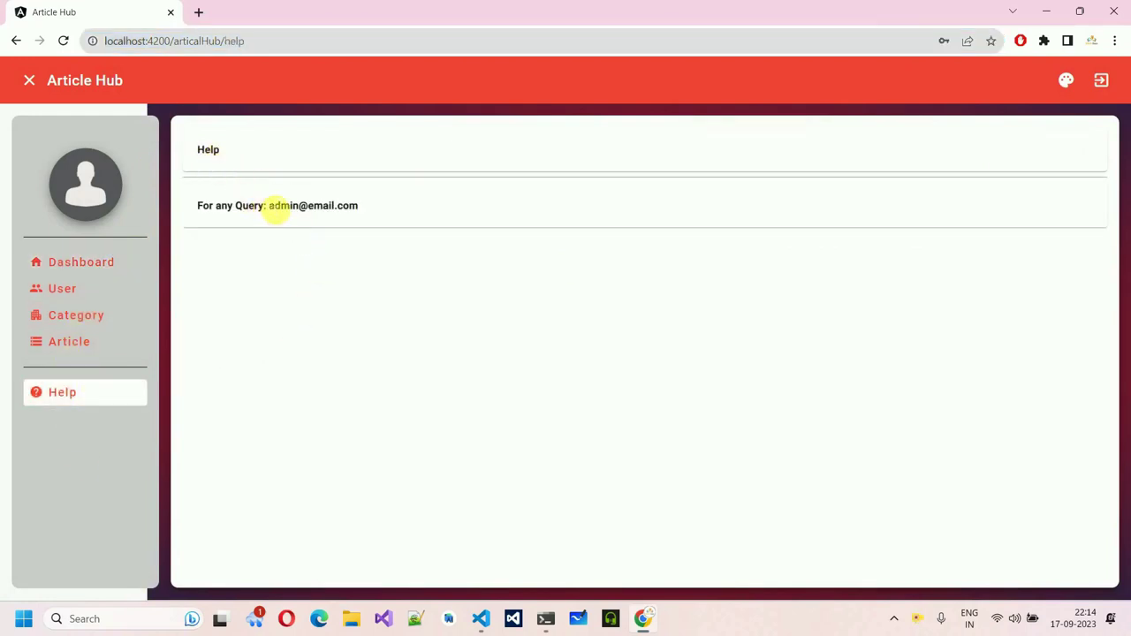
{"action": "left_click_drag", "start_coordinate": [270, 206], "coordinate": [391, 217]}
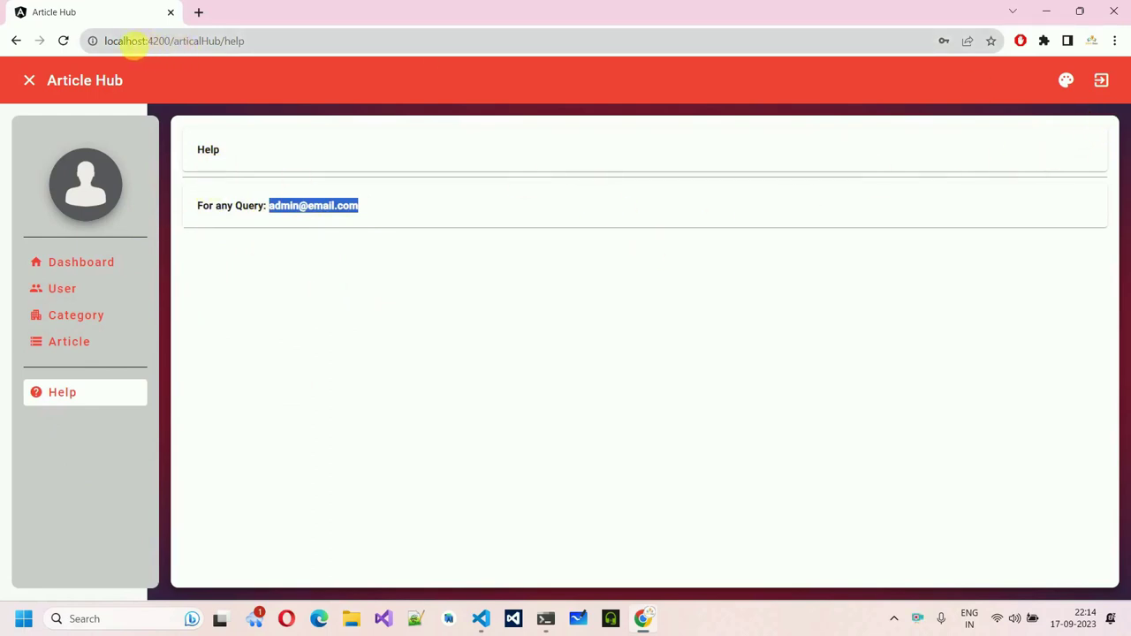
{"action": "left_click", "coordinate": [1100, 81]}
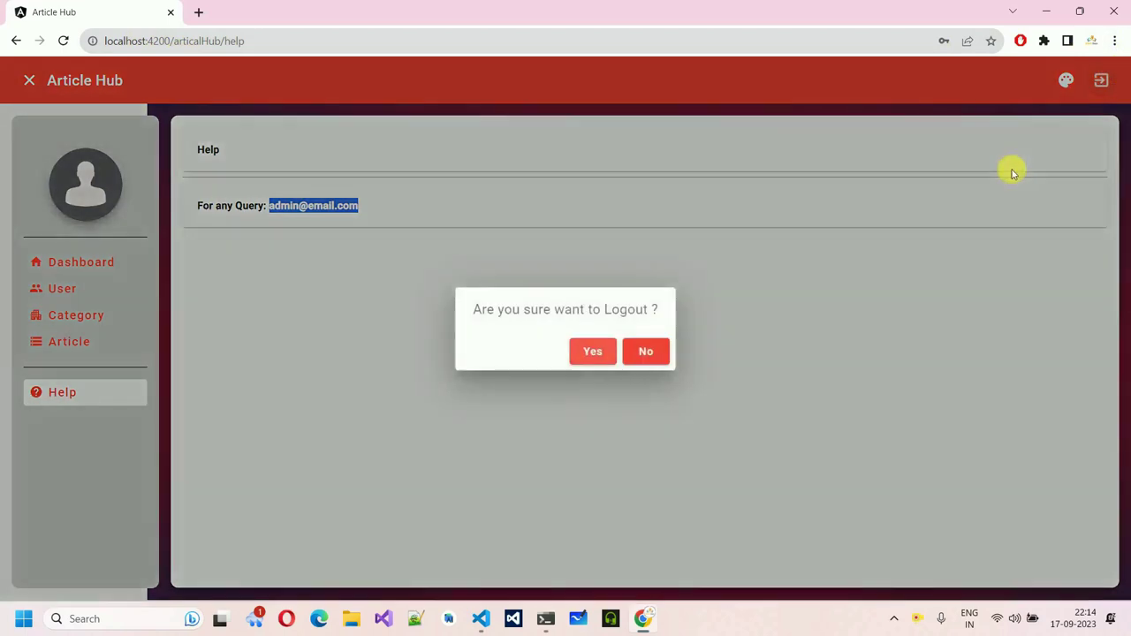
{"action": "left_click", "coordinate": [590, 354]}
Try to open the copied address localhost:4200/articalHub/dashboard in a new browser tab while logged out, and check the resulting address
{"action": "left_click", "coordinate": [228, 41]}
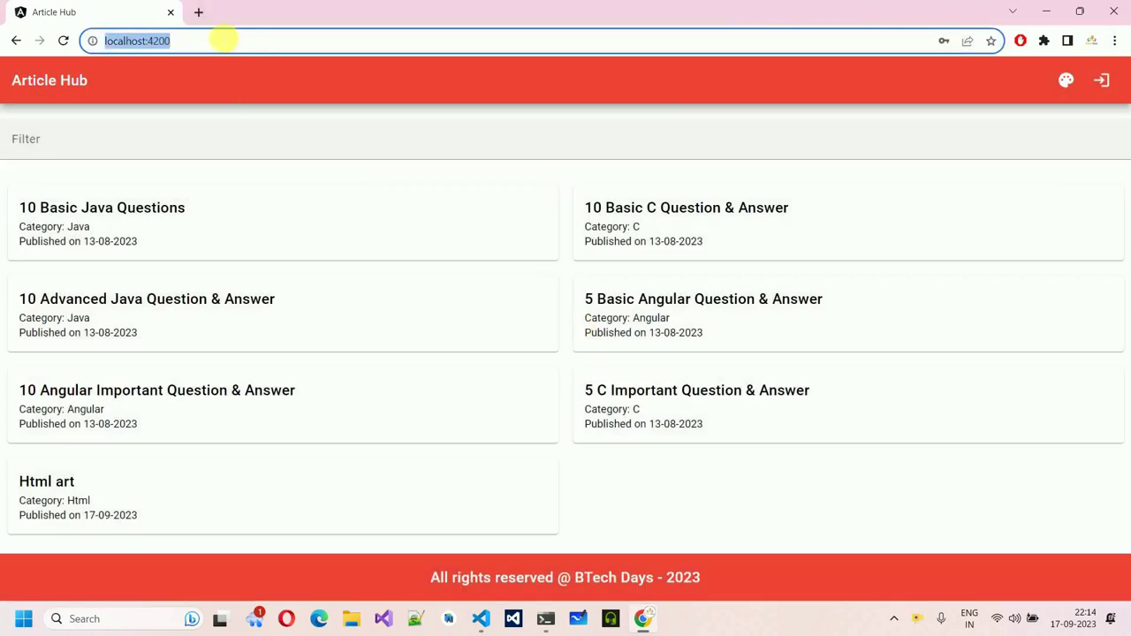
{"action": "left_click", "coordinate": [200, 13]}
{"action": "left_click", "coordinate": [220, 42]}
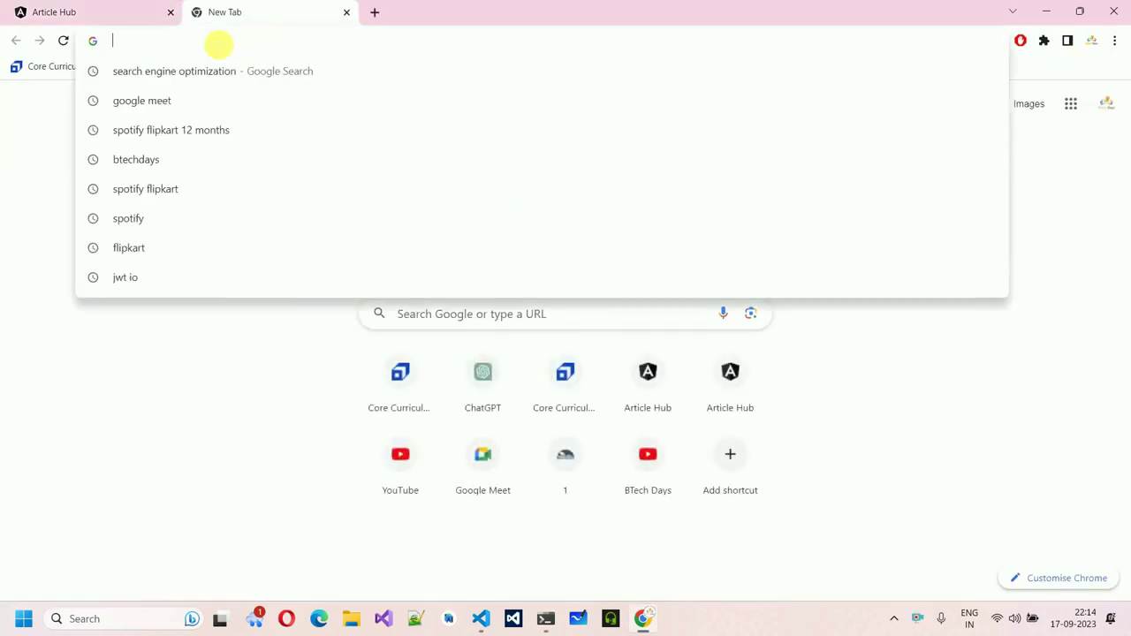
{"action": "key", "text": "ctrl+v"}
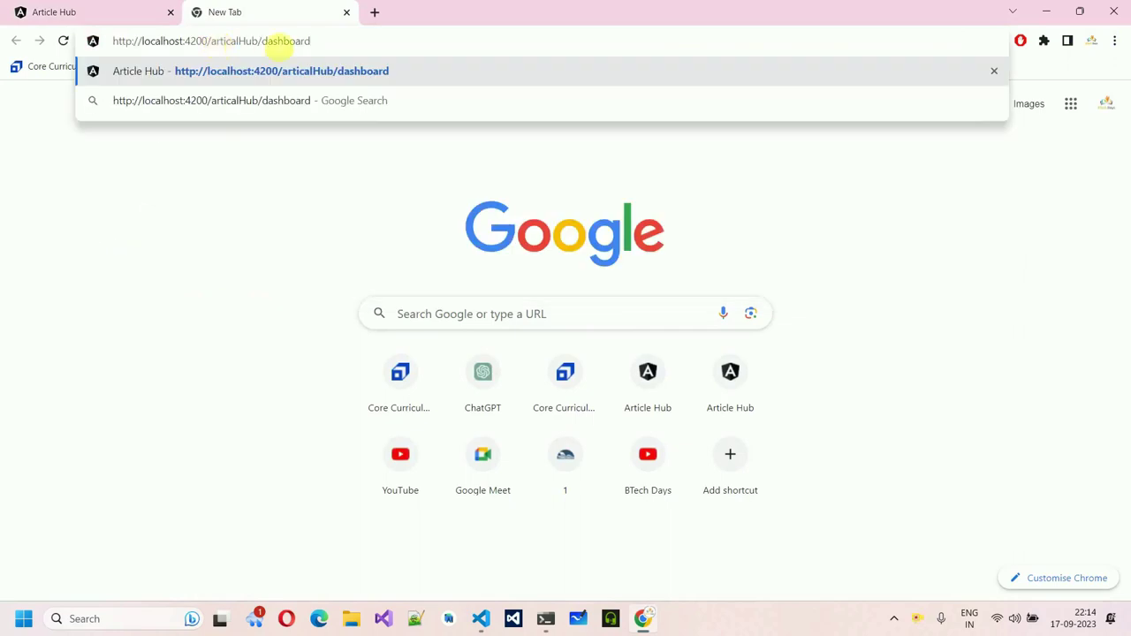
{"action": "key", "text": "Return"}
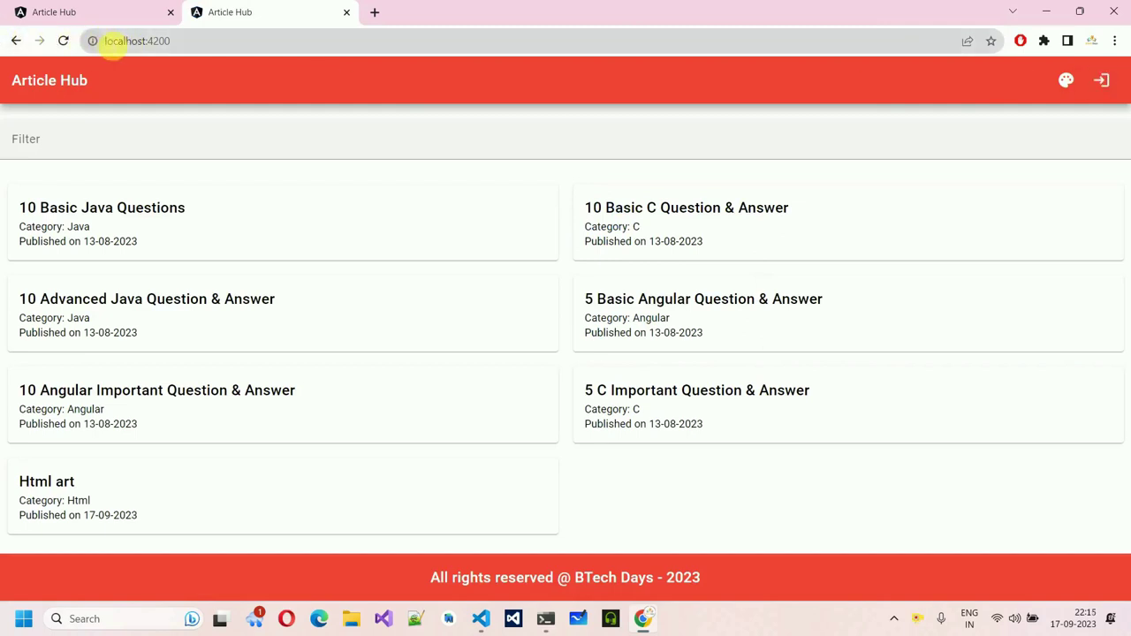
{"action": "left_click_drag", "start_coordinate": [173, 41], "coordinate": [98, 41]}
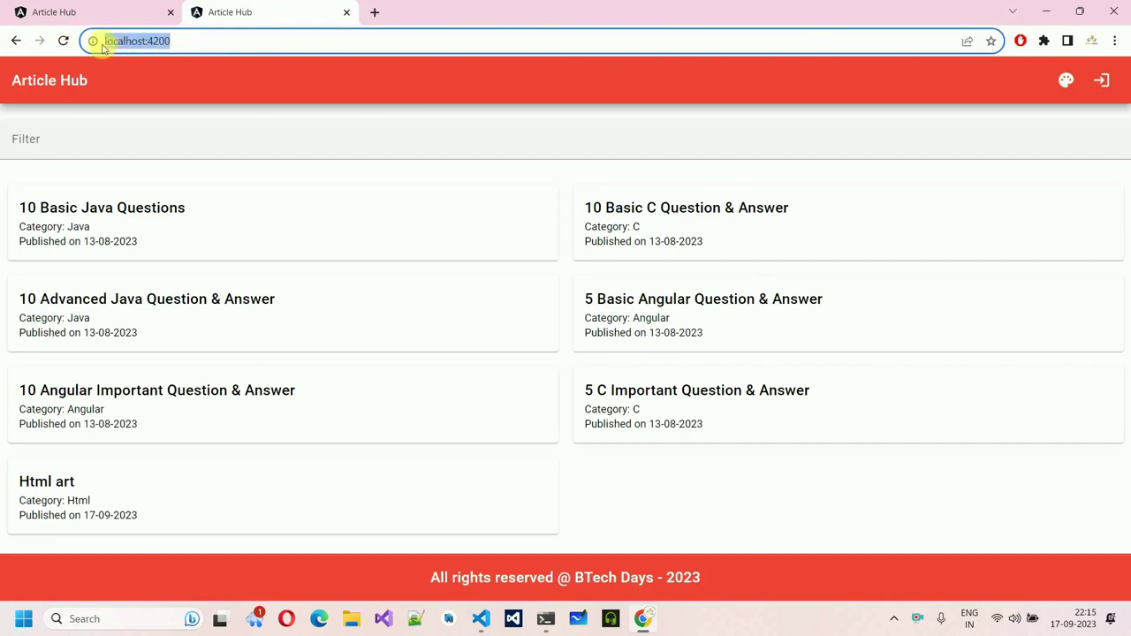